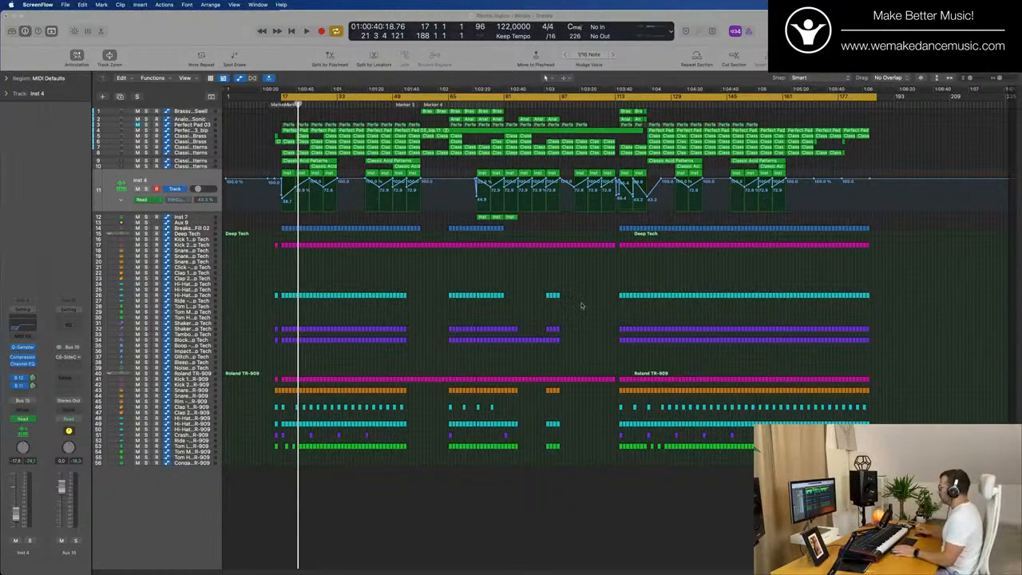
# - Solo the Inst 4 track and listen to it briefly from bar 17
pyautogui.click(258, 267)
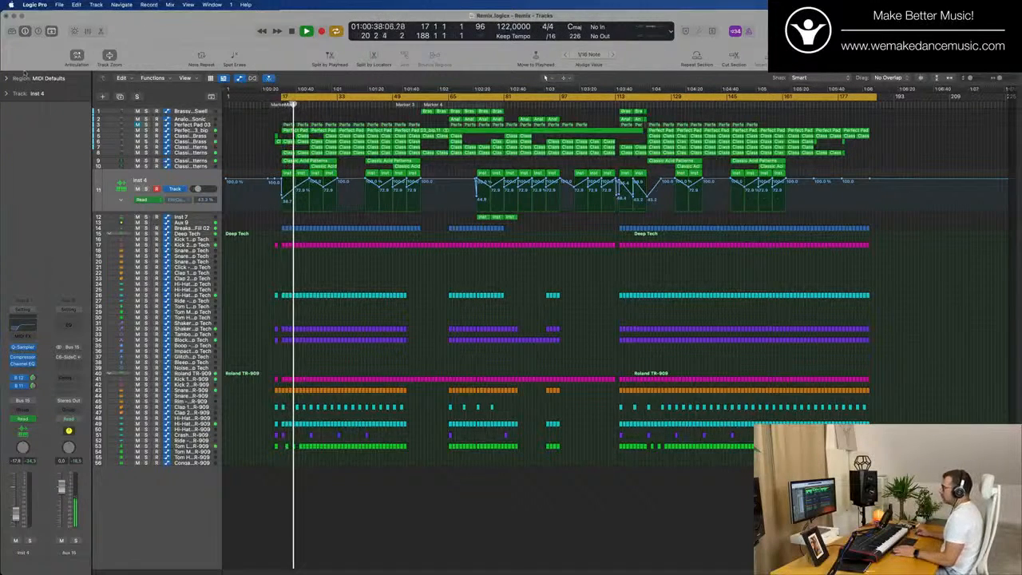
pyautogui.click(190, 179)
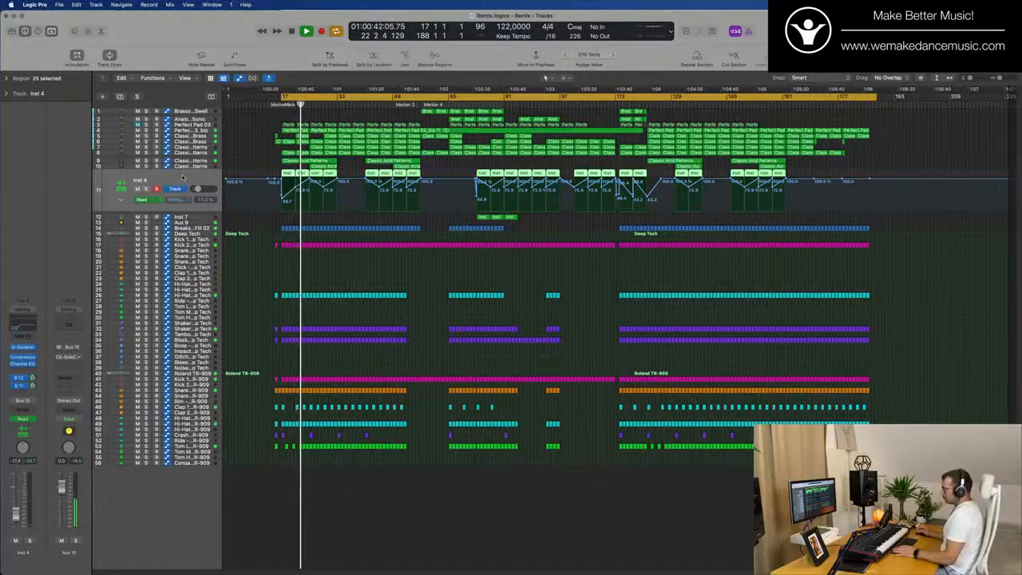
pyautogui.click(147, 188)
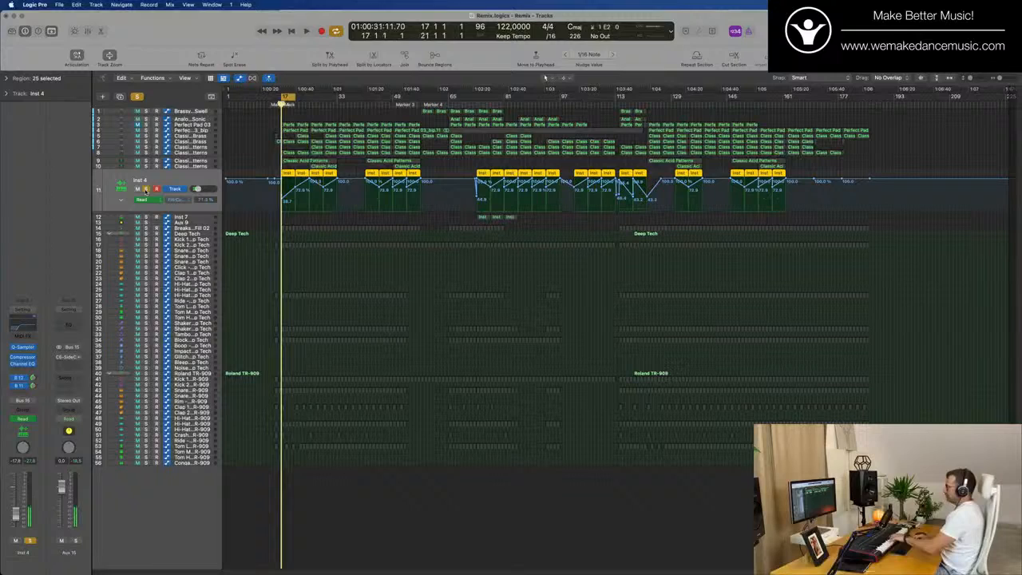
pyautogui.press('space')
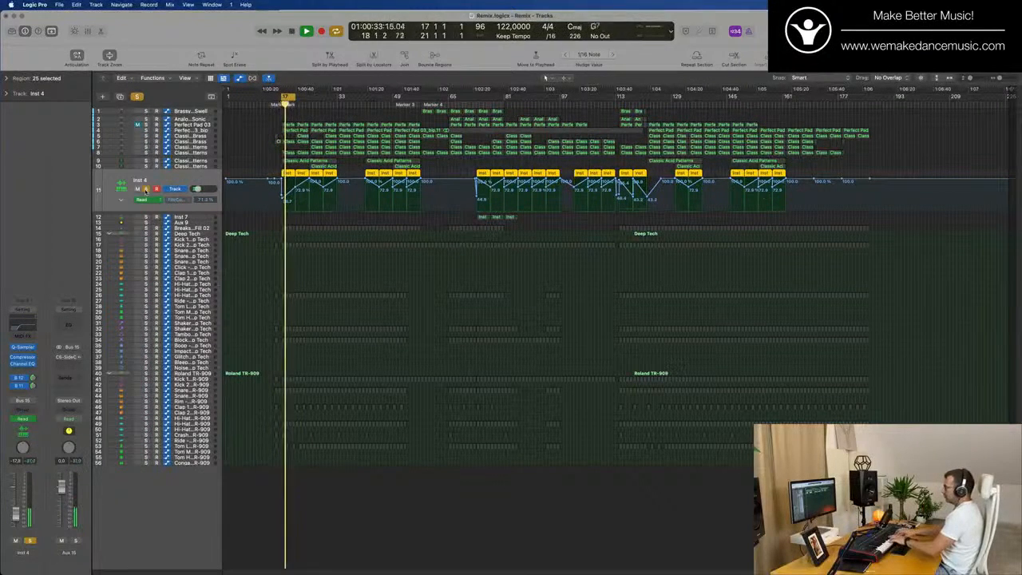
pyautogui.press('space')
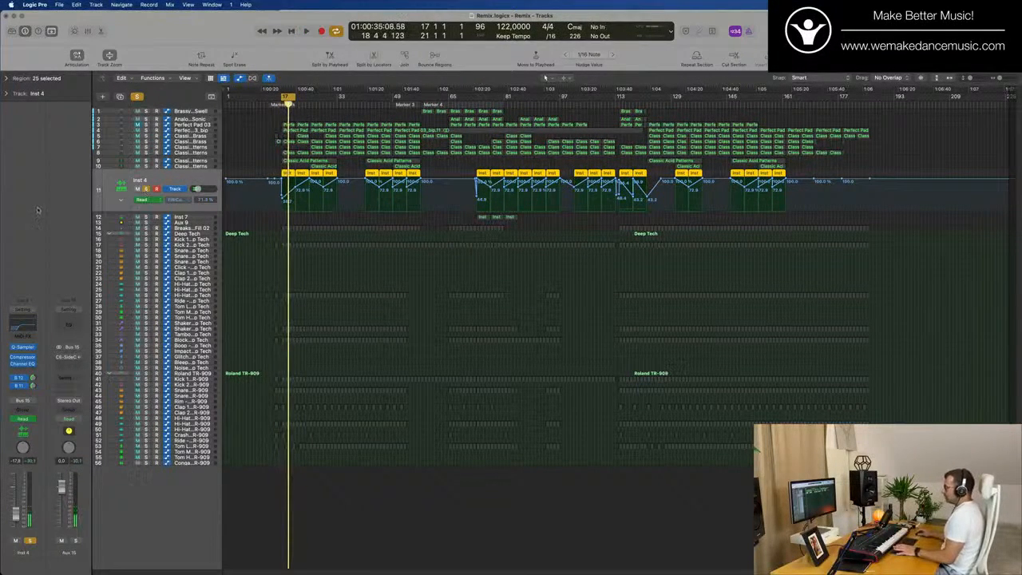
# - Release the solo on Inst 4 and inspect its Quick Sampler instrument, closing the plug-in window when done
pyautogui.hotkey('ctrl', 's')
pyautogui.press('space')
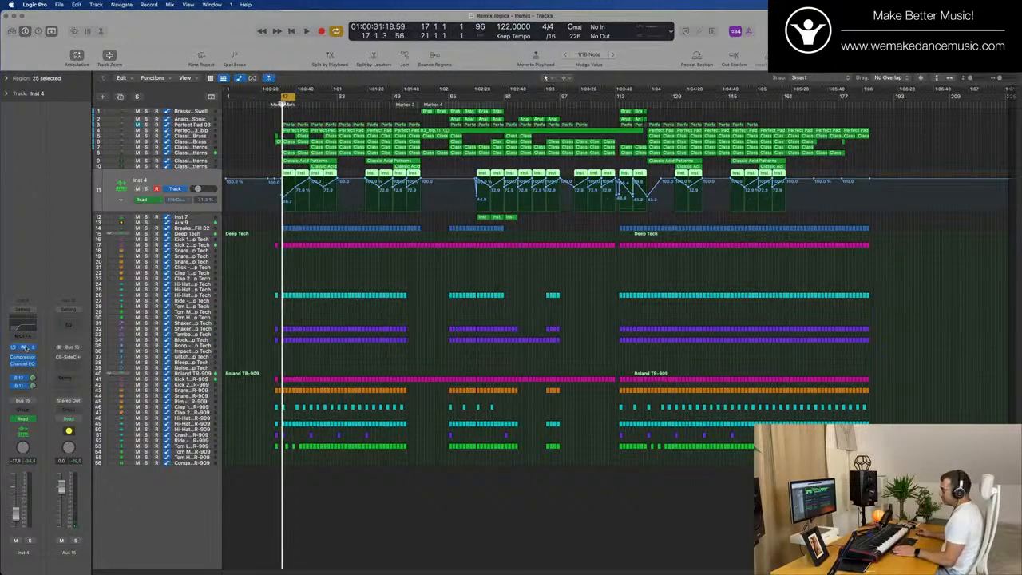
pyautogui.press('v')
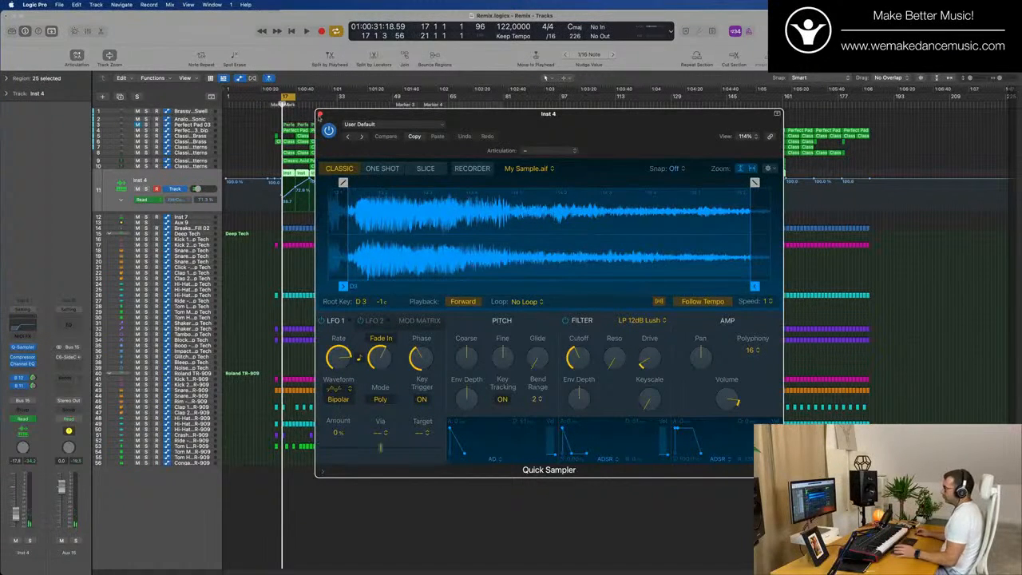
pyautogui.click(320, 114)
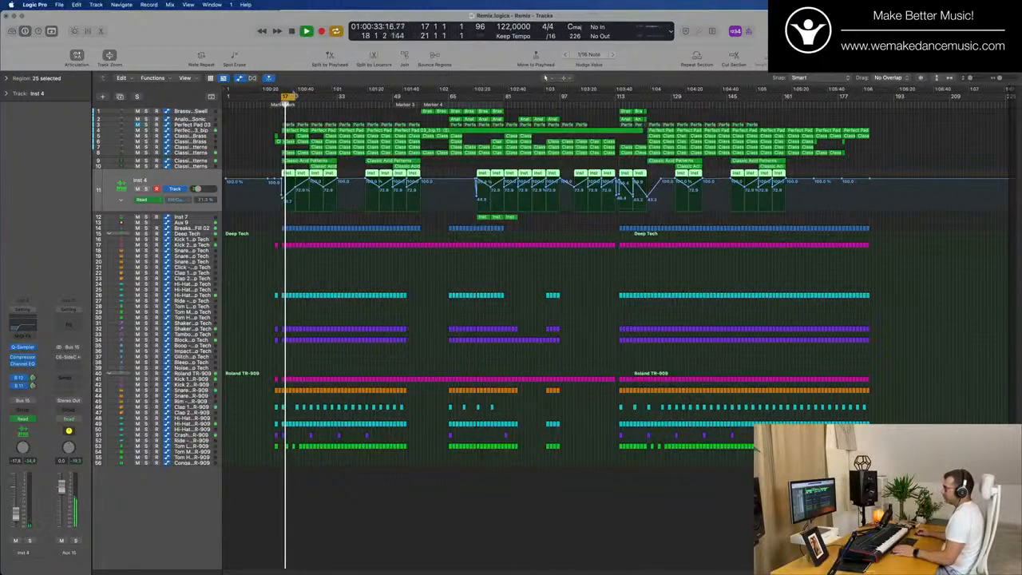
# - Extend the cycle range to bars 17–61 and audition the Classic Acid Patterns track 9 in solo
pyautogui.moveTo(286, 97); pyautogui.dragTo(436, 97)
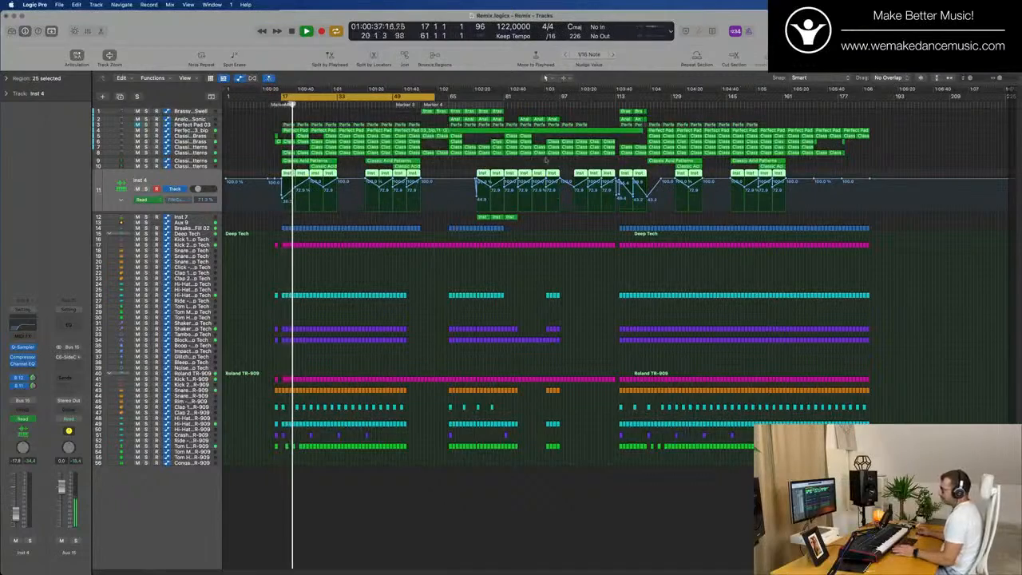
pyautogui.click(200, 160)
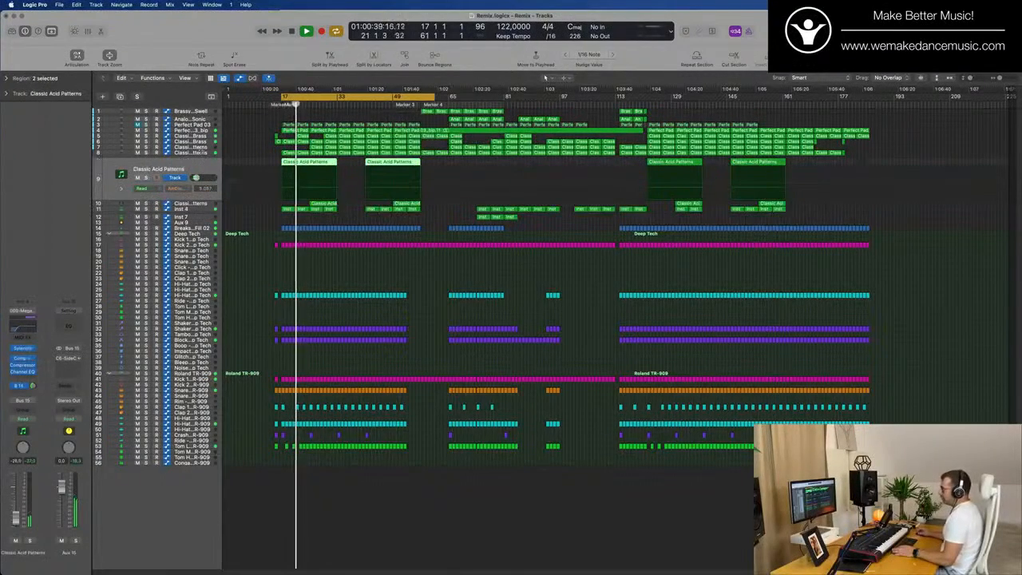
pyautogui.click(145, 177)
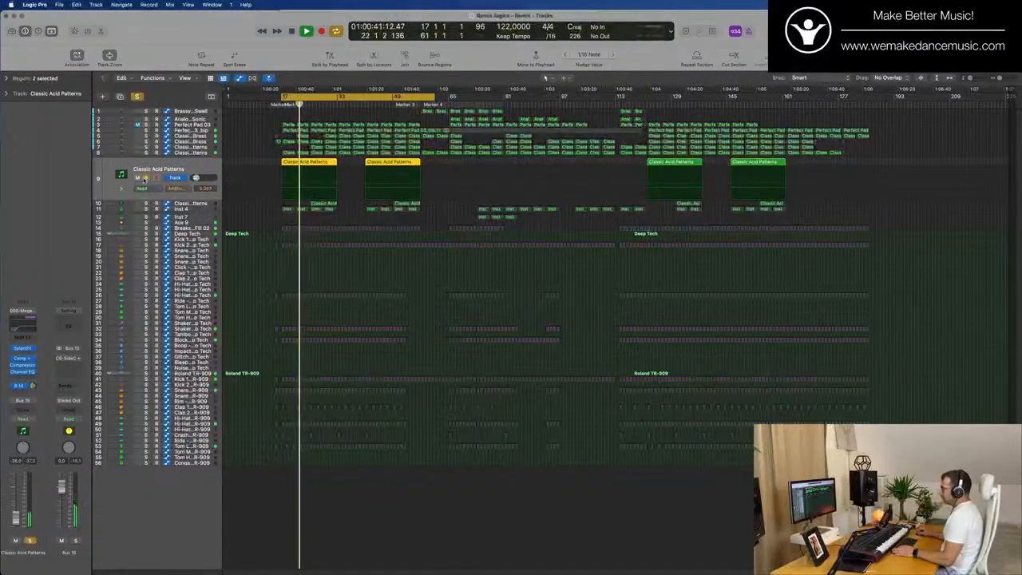
pyautogui.click(146, 177)
# - Solo the Classic Acid Patterns track 8 and inspect its Alchemy, Compressor and C6-SideChain plug-ins during playback
pyautogui.click(145, 151)
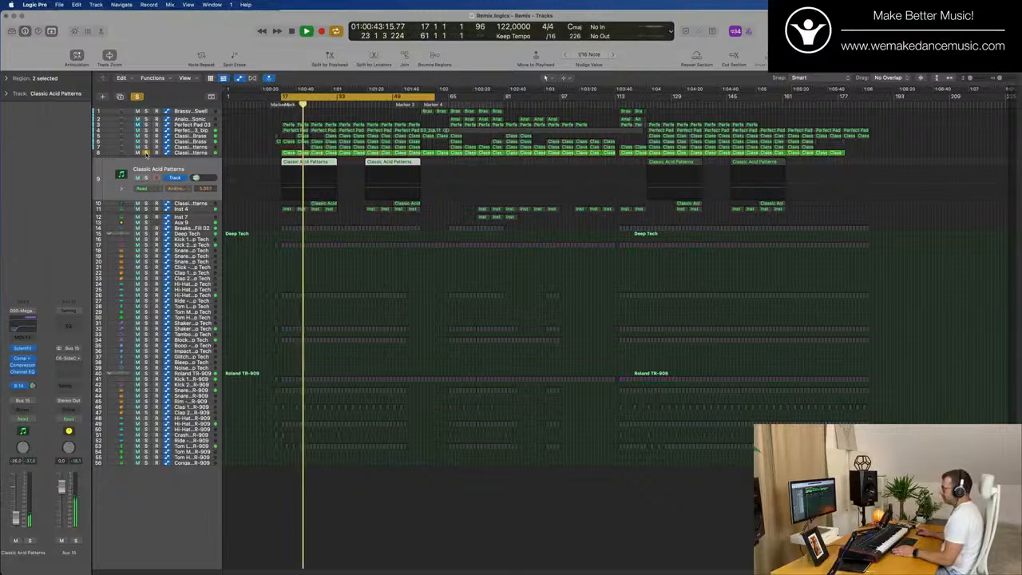
pyautogui.click(180, 152)
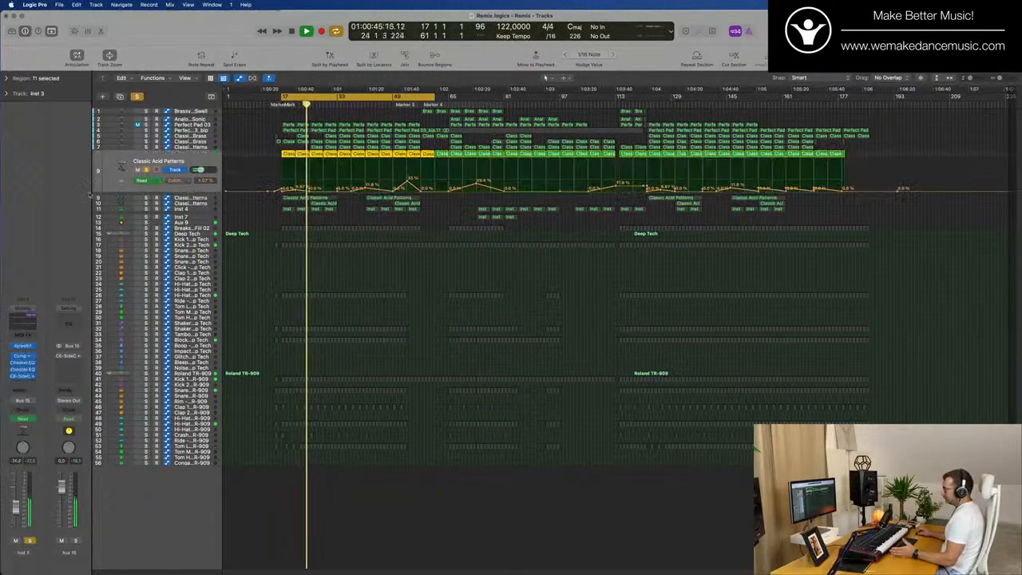
pyautogui.click(22, 346)
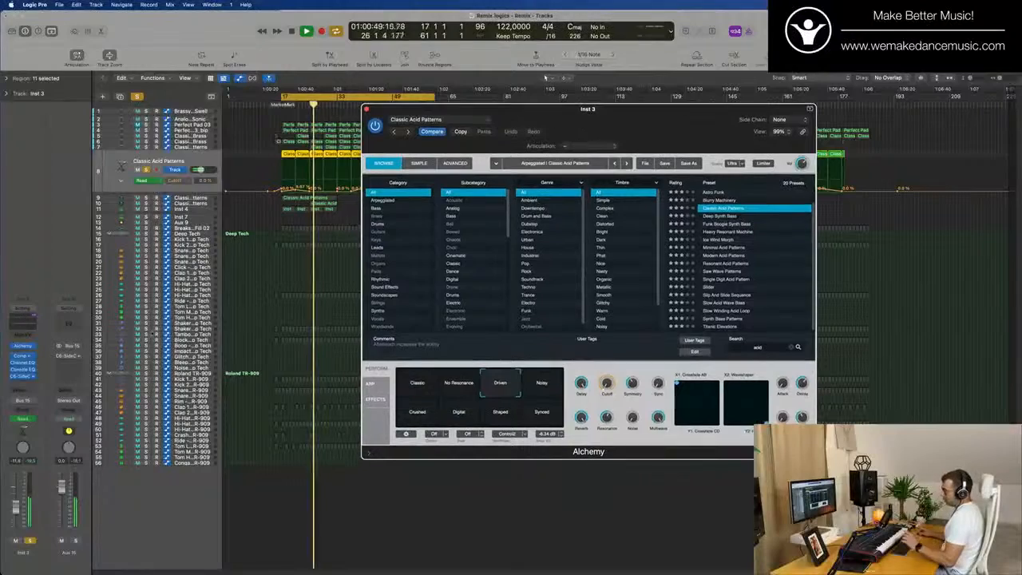
pyautogui.click(23, 365)
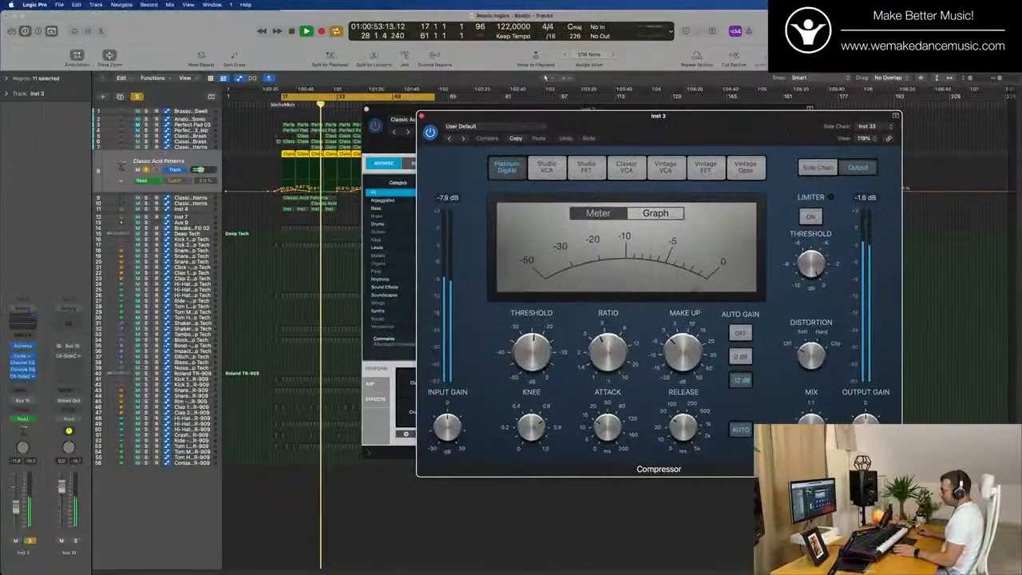
pyautogui.click(24, 375)
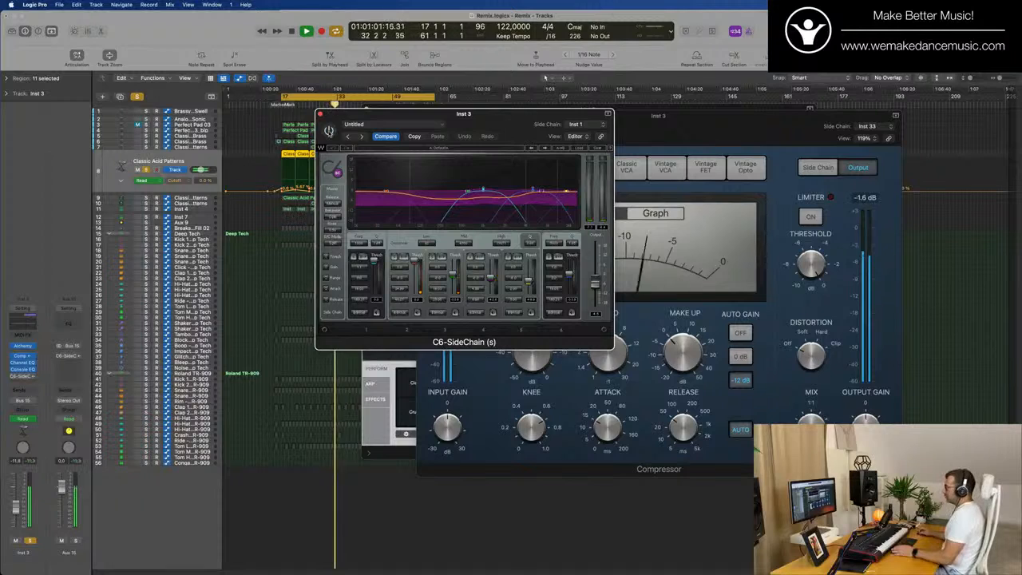
# - Switch on the C6-SideChain plug-in on track 8 and close all of its open plug-in windows
pyautogui.click(329, 130)
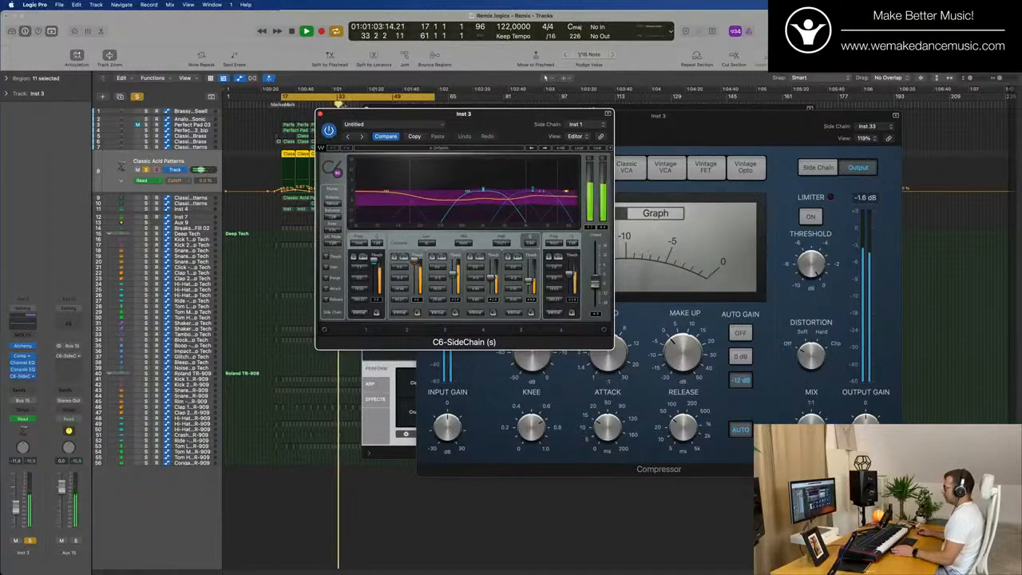
pyautogui.click(320, 114)
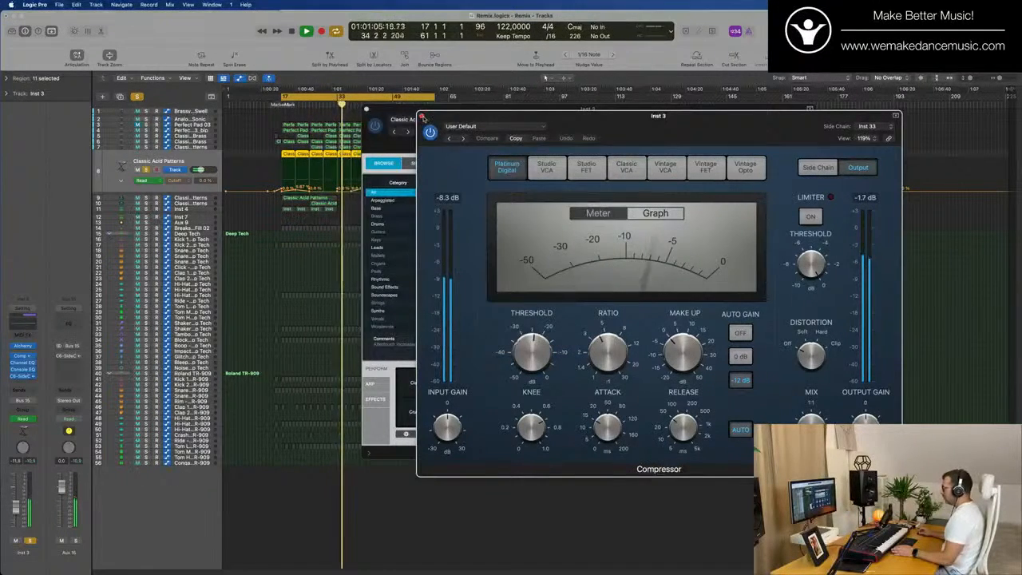
pyautogui.click(423, 115)
pyautogui.click(369, 110)
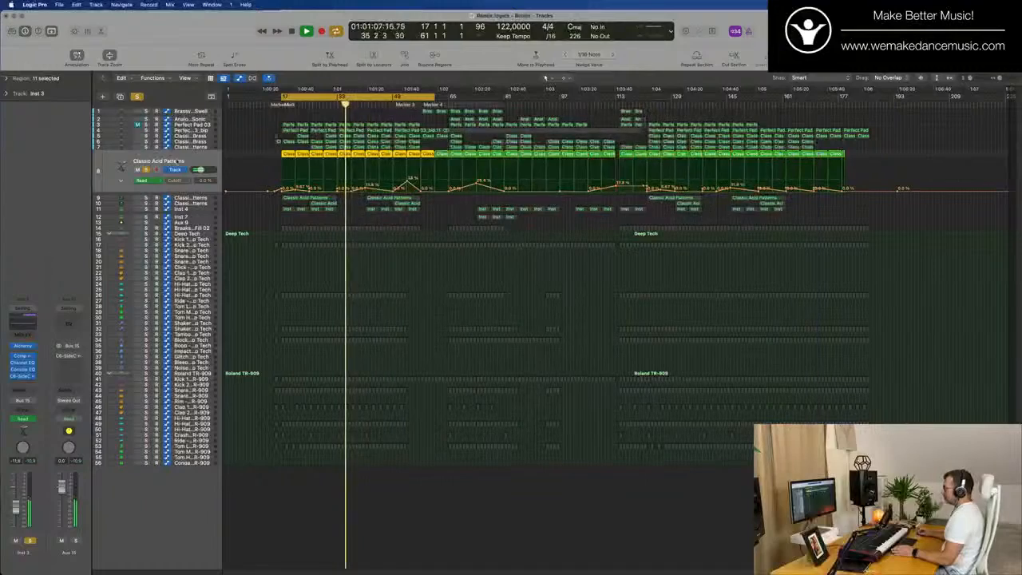
# - Release the solo on track 8 and audition the Classic Acid Patterns track 7 in solo
pyautogui.click(147, 170)
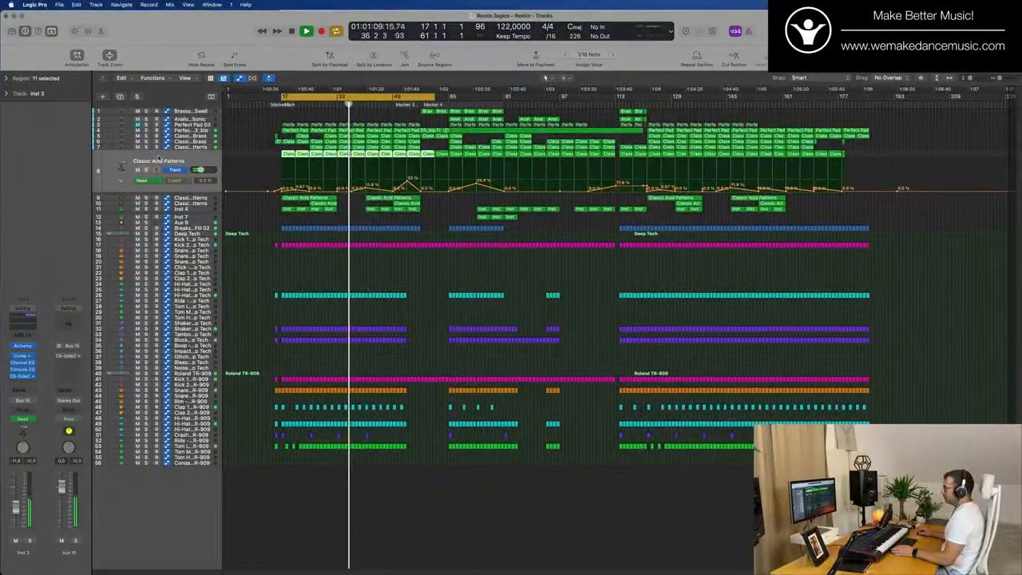
pyautogui.click(146, 147)
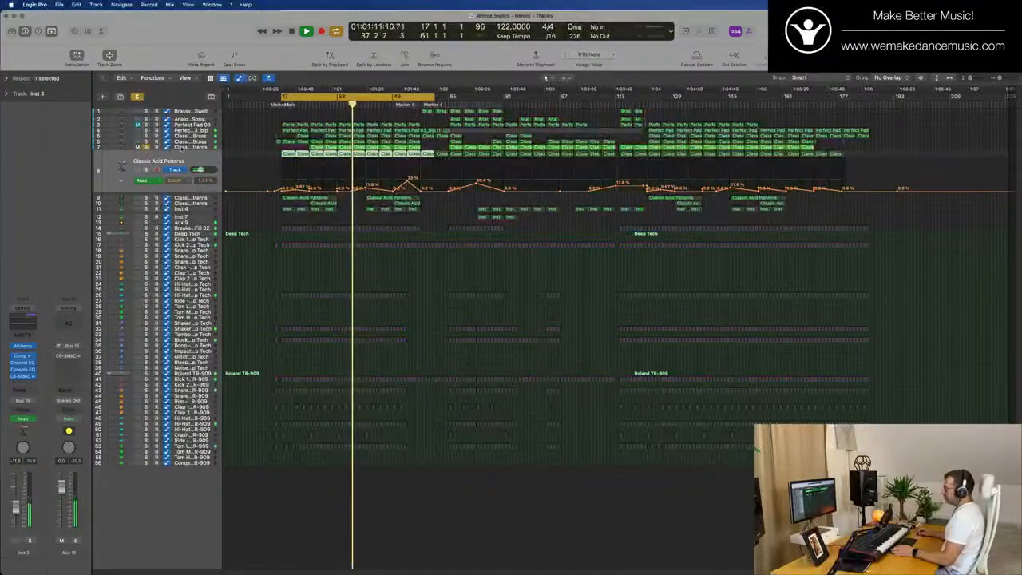
pyautogui.click(181, 148)
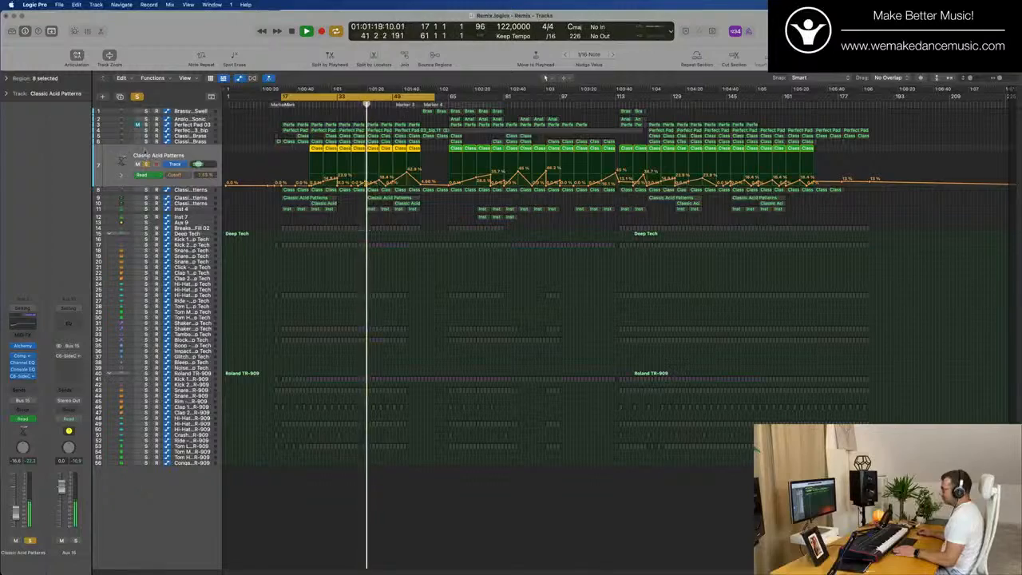
pyautogui.click(146, 163)
# - Audition the two Classic 80s Synth Brass tracks, first track 6 and then track 5, in solo
pyautogui.click(147, 142)
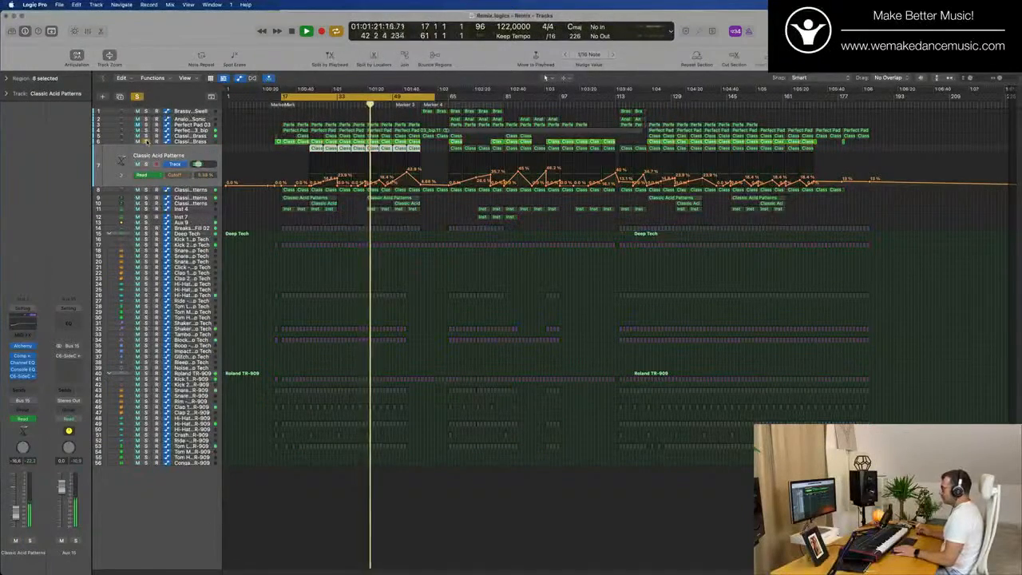
pyautogui.click(190, 141)
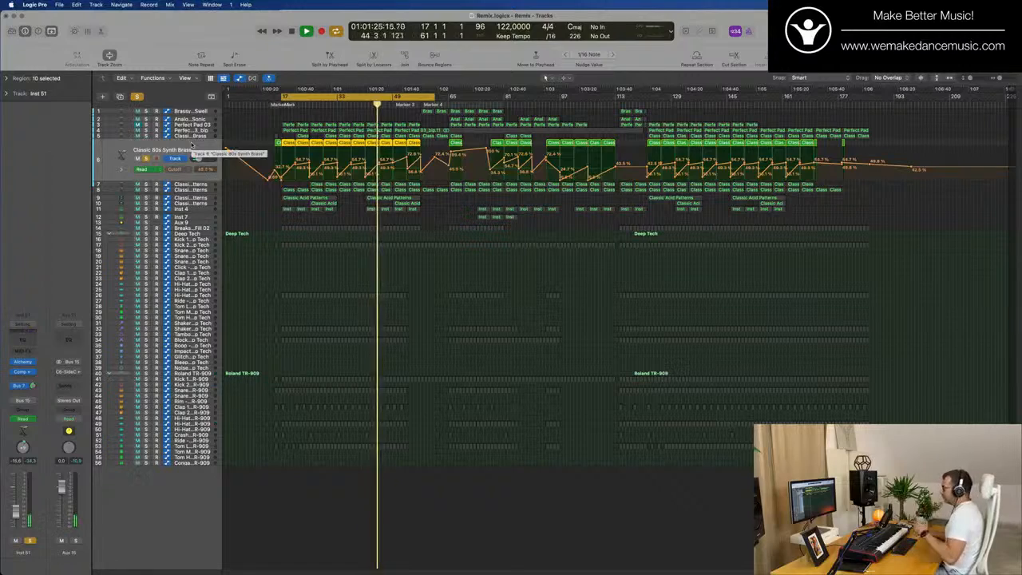
pyautogui.click(146, 136)
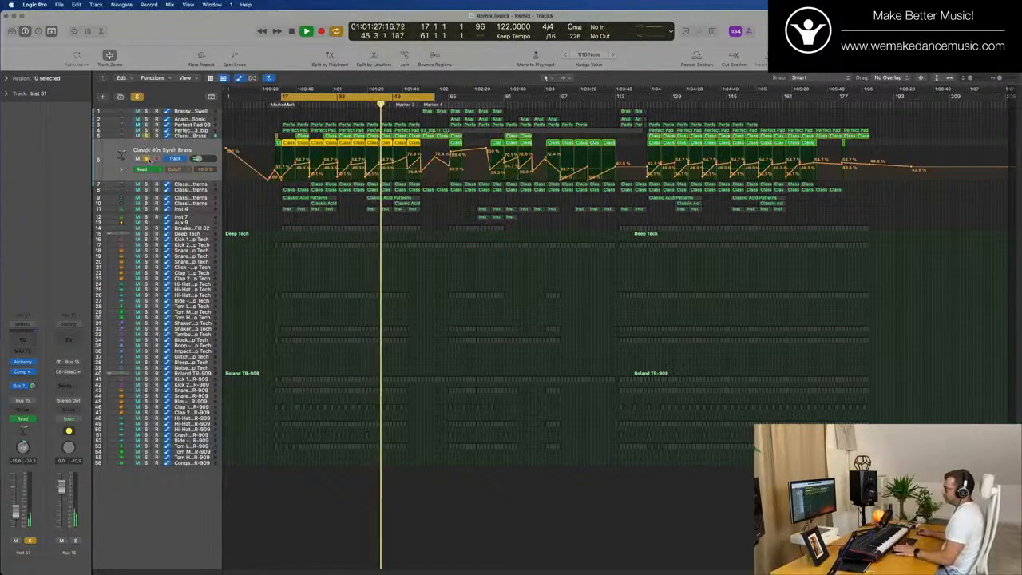
pyautogui.click(192, 137)
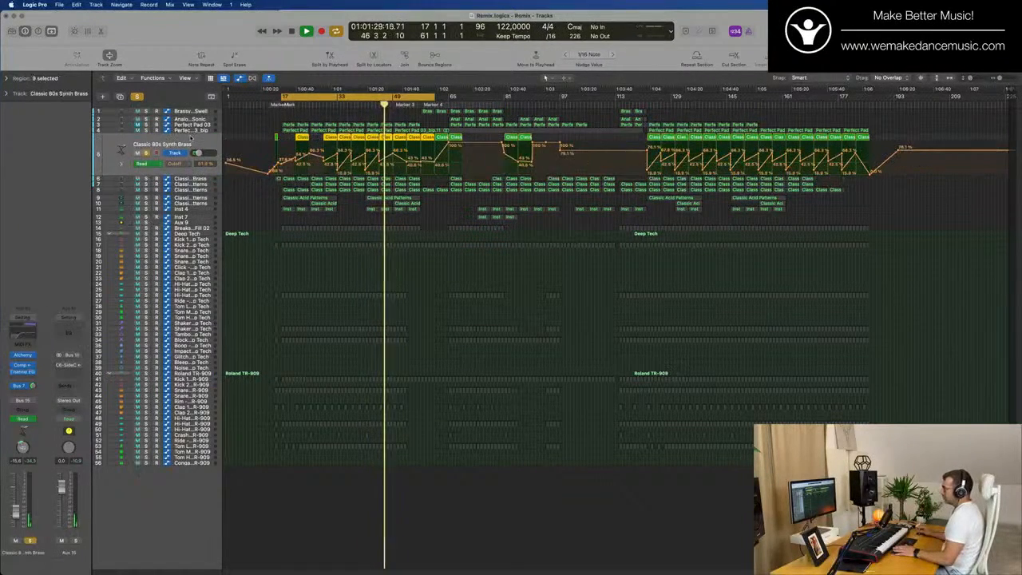
# - Audition the Perfect Pad 03_bip track in solo, look at the neighbouring Perfect Pad 03 track, and release the solo
pyautogui.click(146, 130)
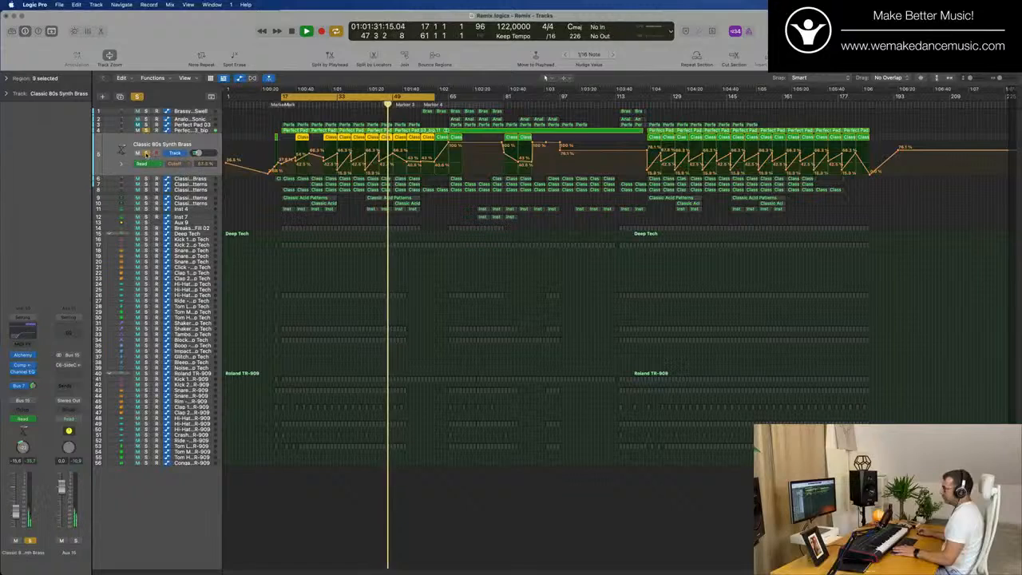
pyautogui.click(192, 131)
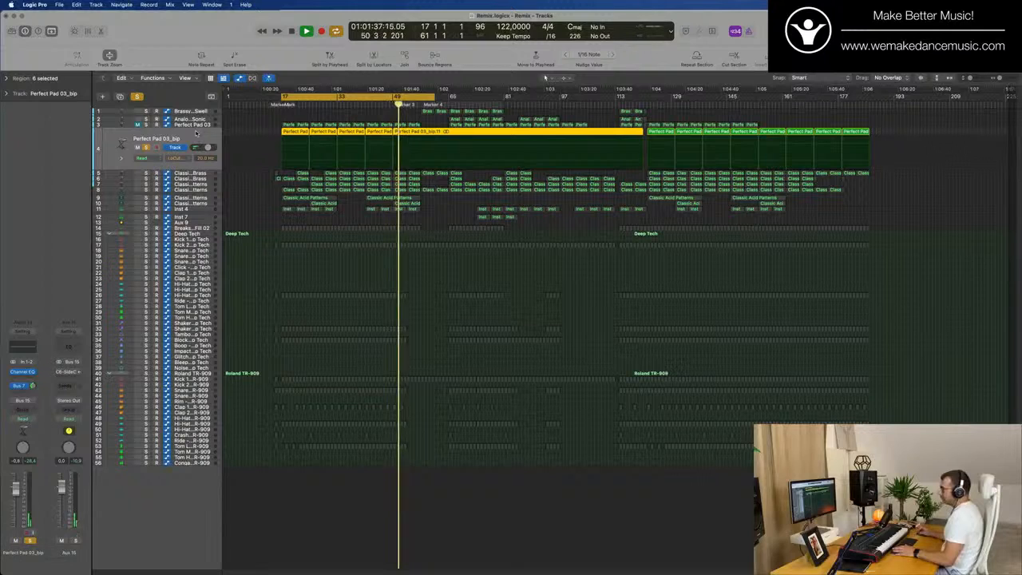
pyautogui.press('Up')
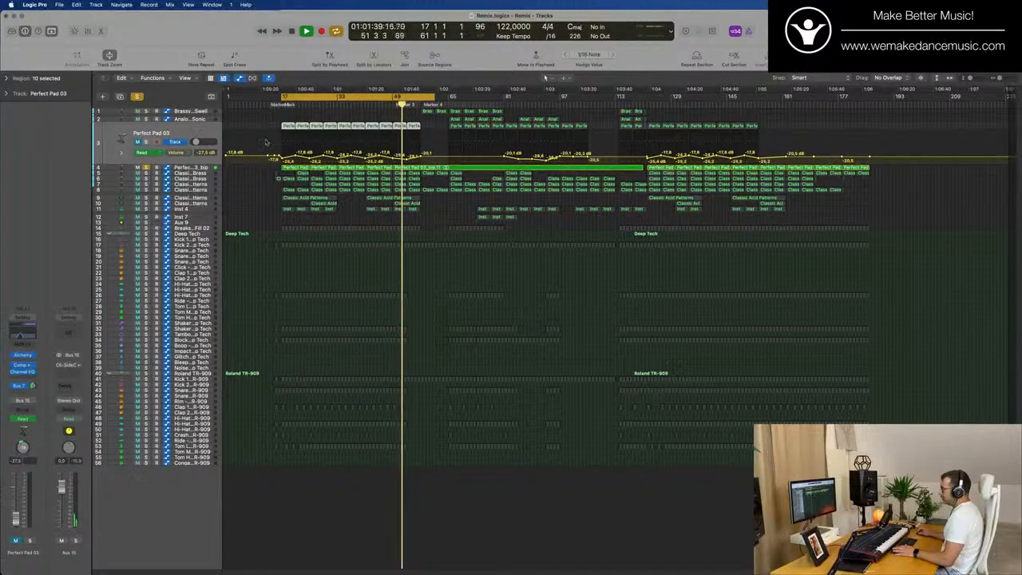
pyautogui.press('Down')
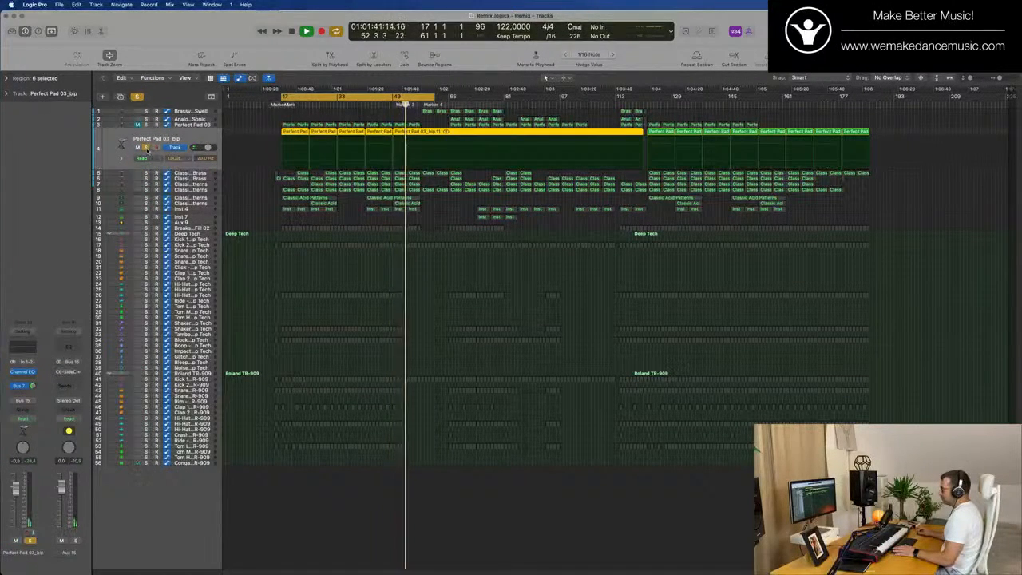
pyautogui.click(147, 147)
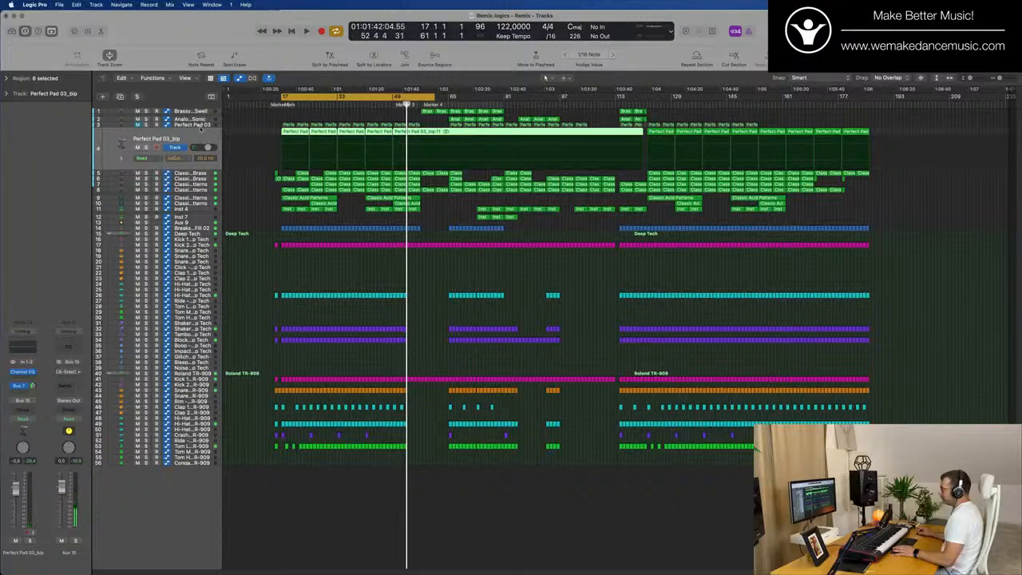
# - Unmute the Perfect Pad 03 track and delete the Perfect Pad 03_bip track along with its regions
pyautogui.press('Up')
pyautogui.hotkey('shift', 'space')
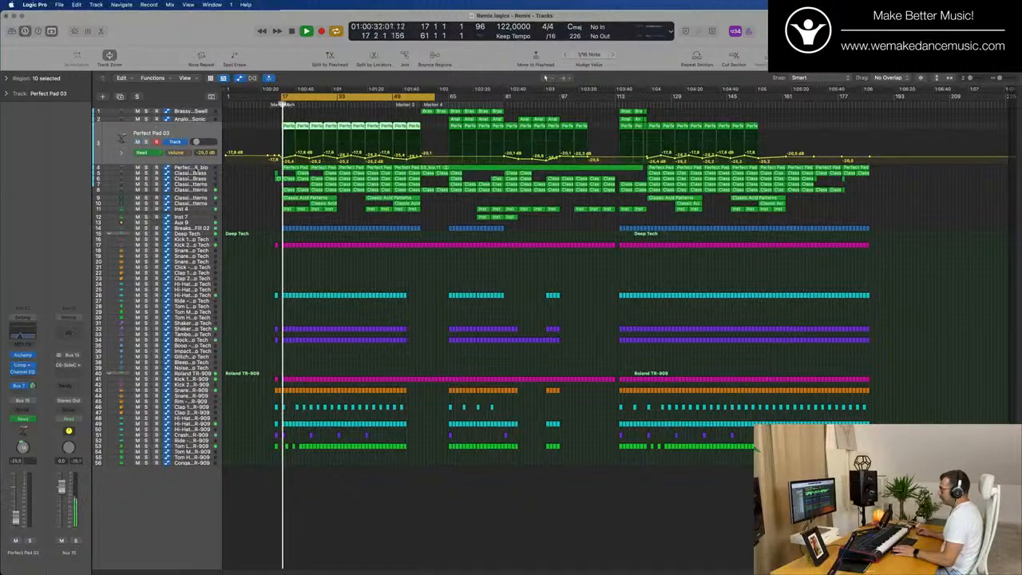
pyautogui.press('Down')
pyautogui.press('super+BackSpace')
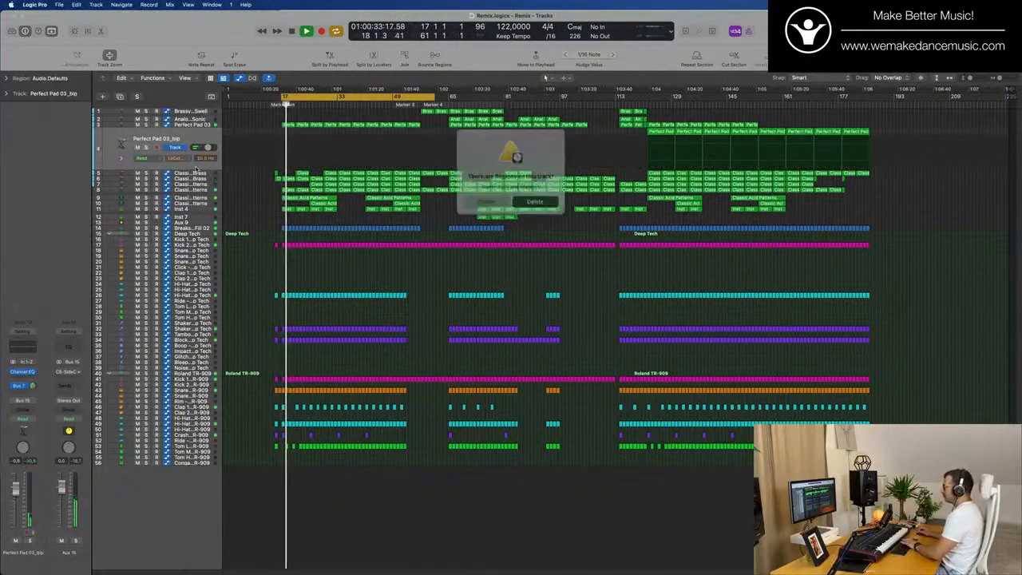
pyautogui.press('Return')
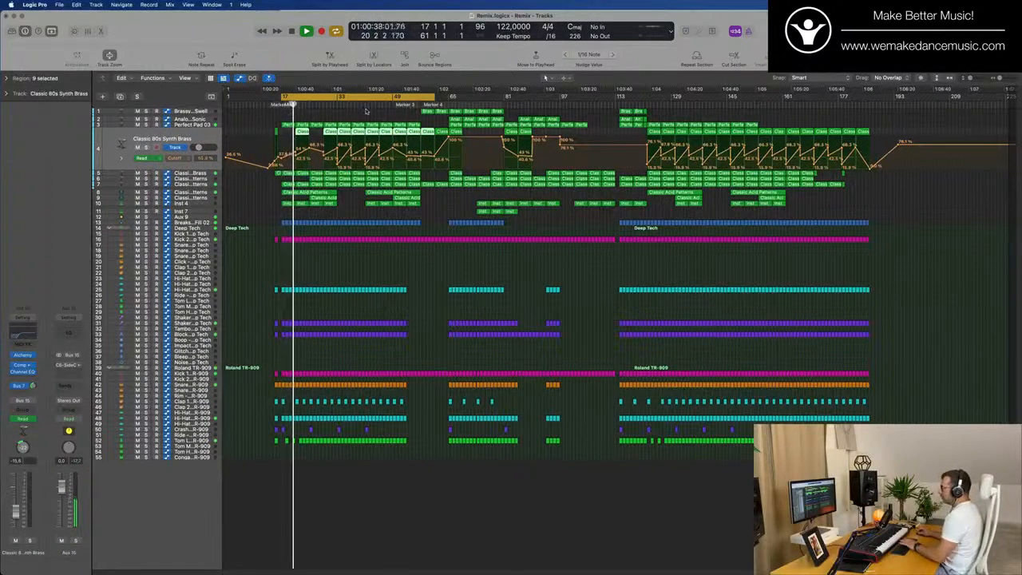
# - Move the cycle range to bars 57–101 and select the pad swell track at number 1
pyautogui.moveTo(360, 97); pyautogui.dragTo(498, 97)
pyautogui.click(170, 118)
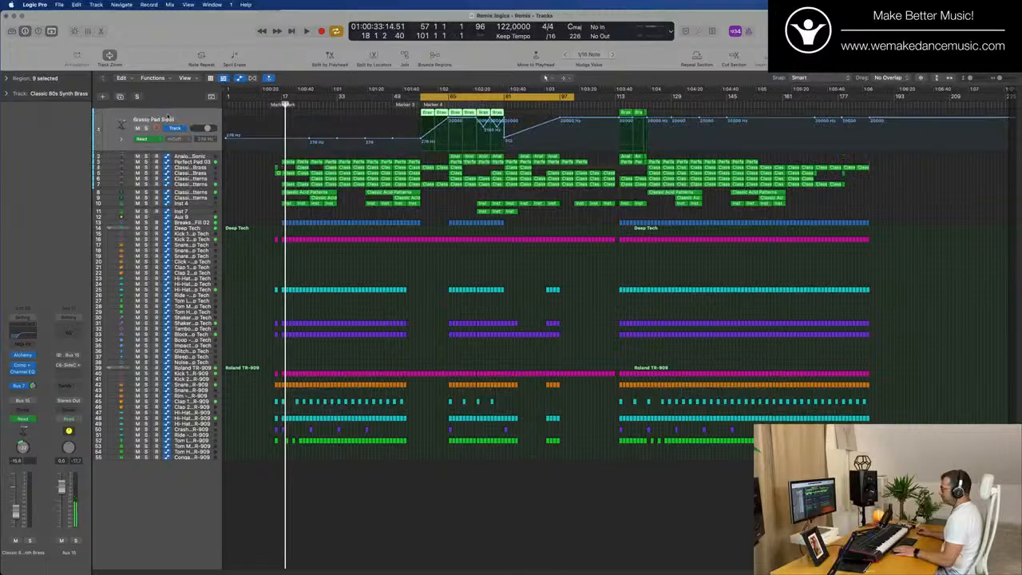
# - Audition the Brassy Pad Swell track in solo and release the solo
pyautogui.click(145, 130)
pyautogui.press('space')
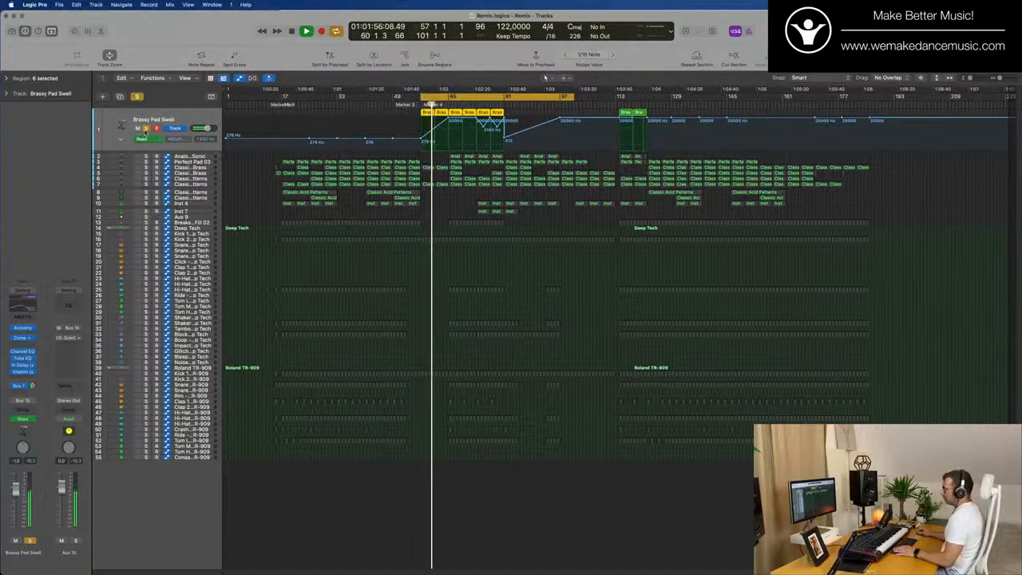
pyautogui.click(135, 97)
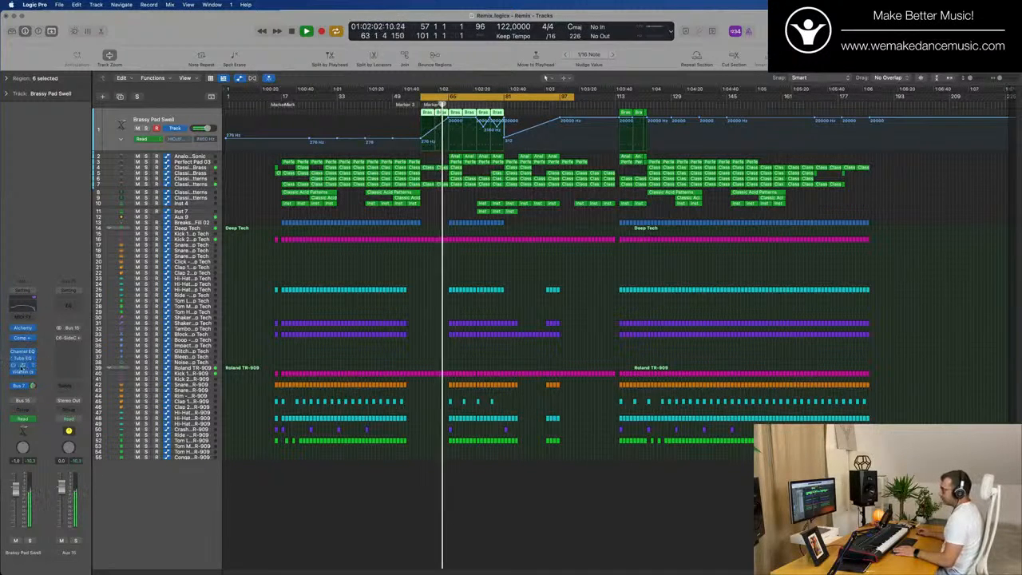
# - Open the H-Delay and Vitamin plug-ins on the Brassy Pad Swell track, look over their settings, and close both
pyautogui.click(23, 364)
pyautogui.click(22, 370)
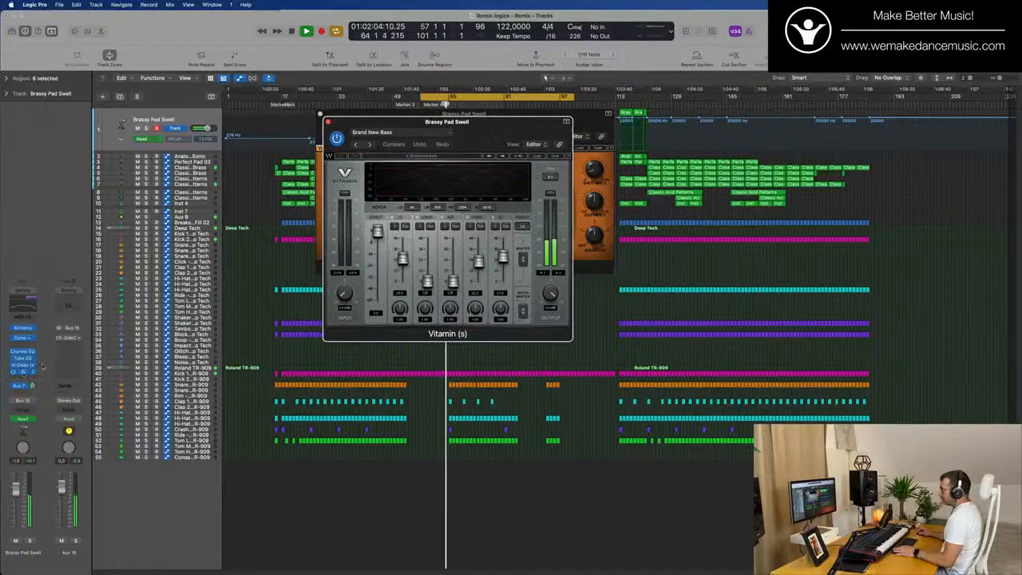
pyautogui.moveTo(485, 130); pyautogui.dragTo(826, 163)
pyautogui.moveTo(257, 129); pyautogui.dragTo(532, 182)
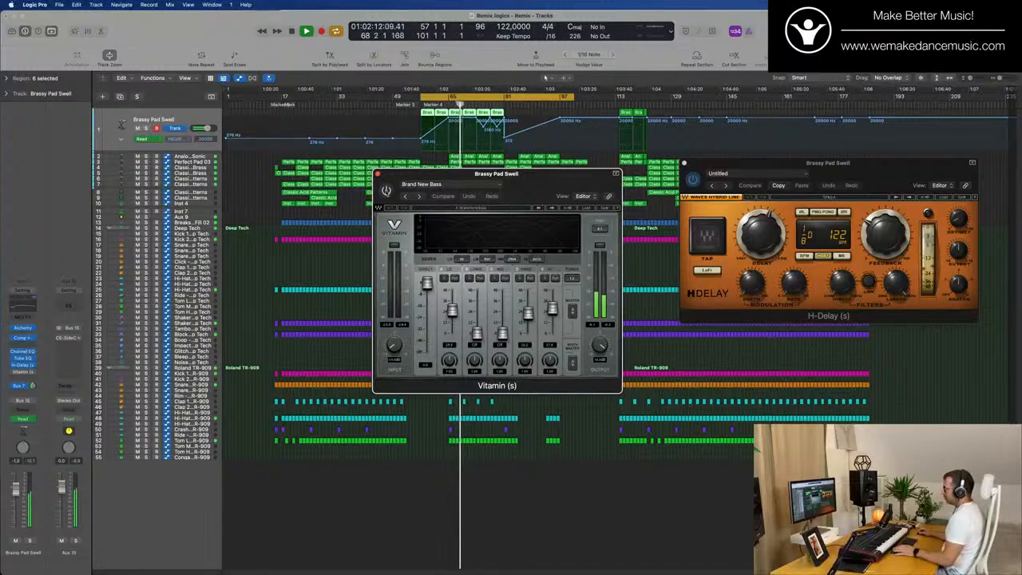
pyautogui.moveTo(525, 180); pyautogui.dragTo(573, 215)
pyautogui.click(419, 212)
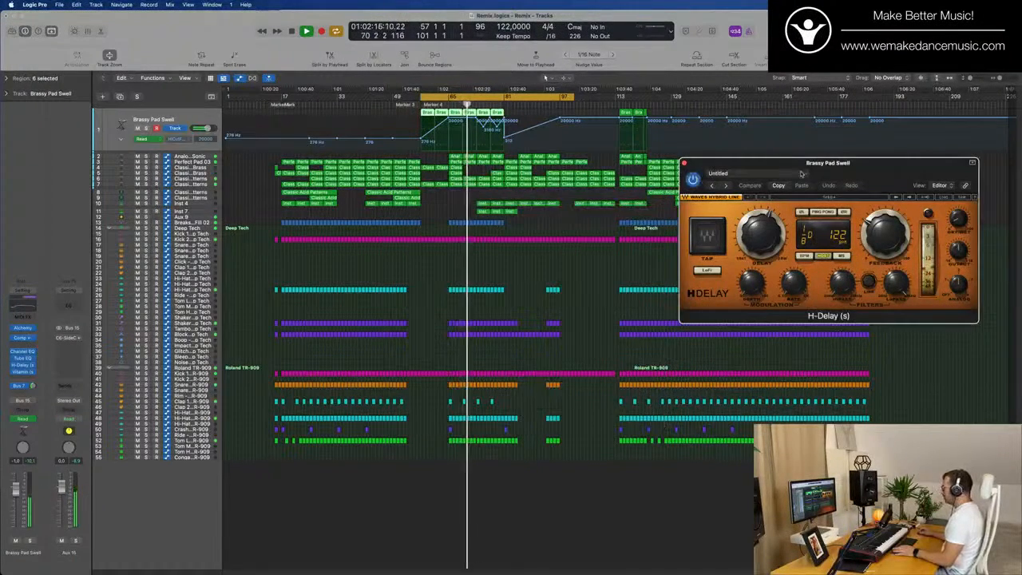
pyautogui.moveTo(686, 166); pyautogui.dragTo(541, 173)
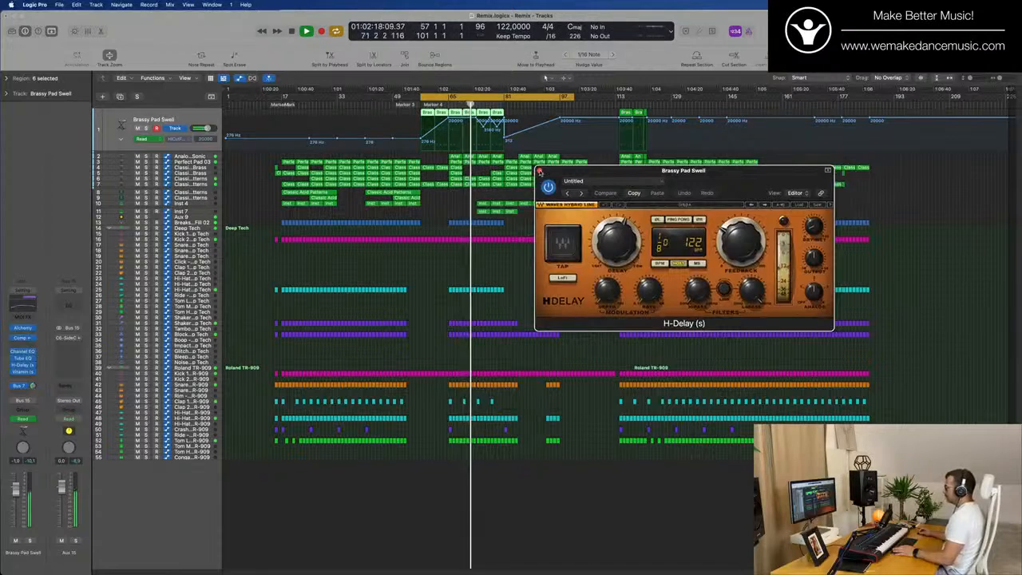
pyautogui.click(540, 171)
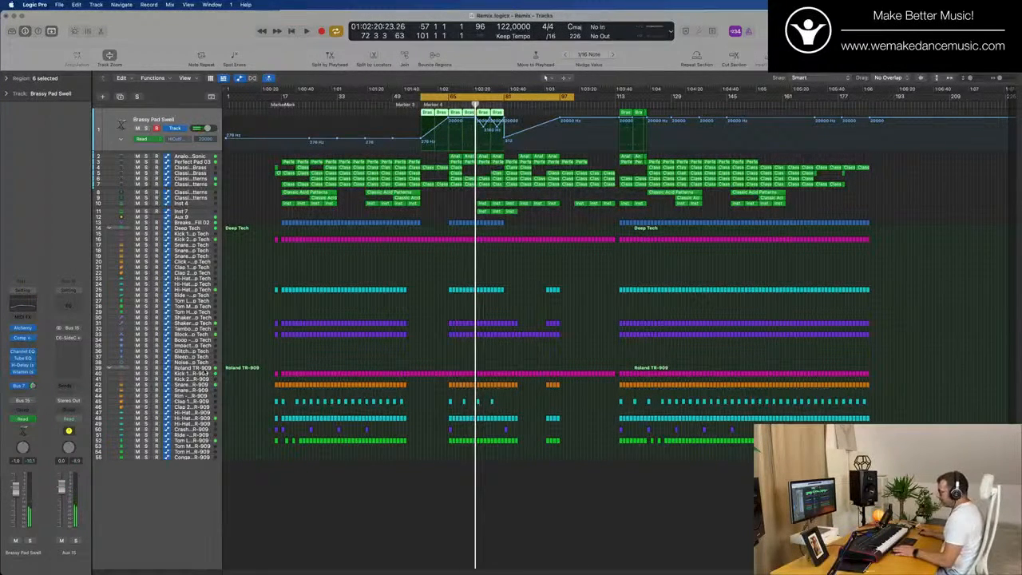
# - Look at the Roland TR-909 Kick 1 track, the Deep Tech main track, and the Deep Tech Kick 1 track
pyautogui.click(204, 373)
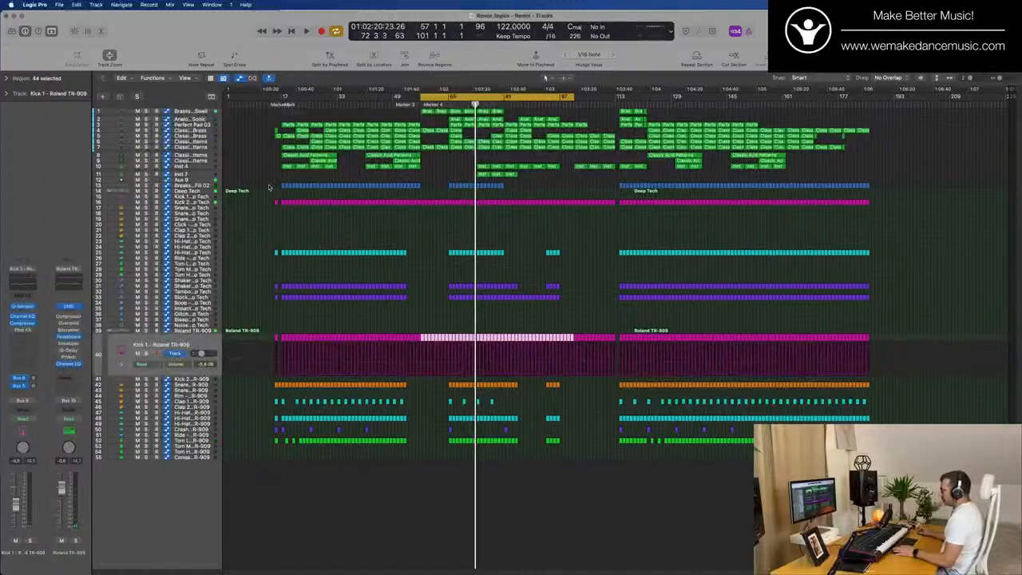
pyautogui.click(203, 192)
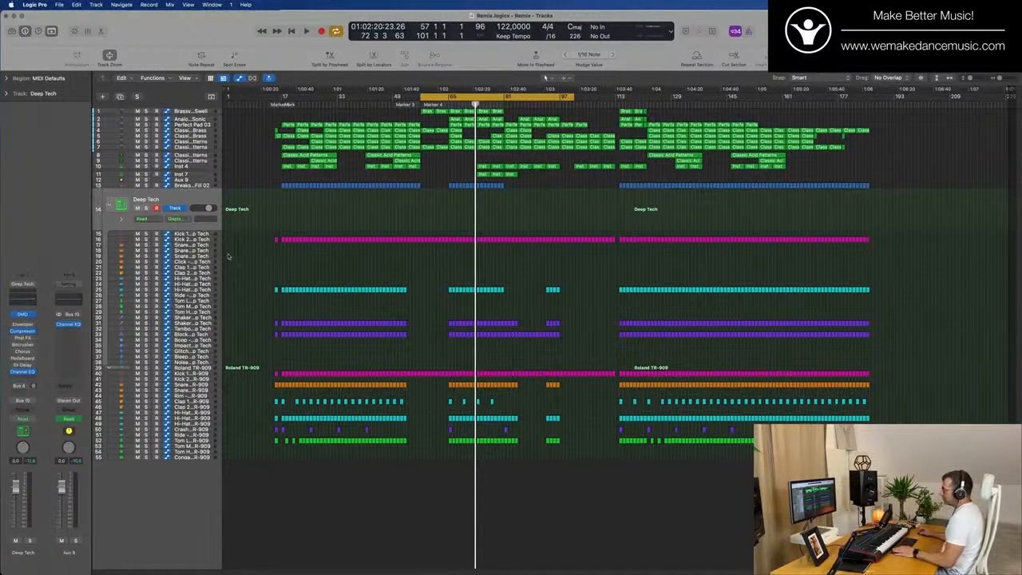
pyautogui.click(111, 233)
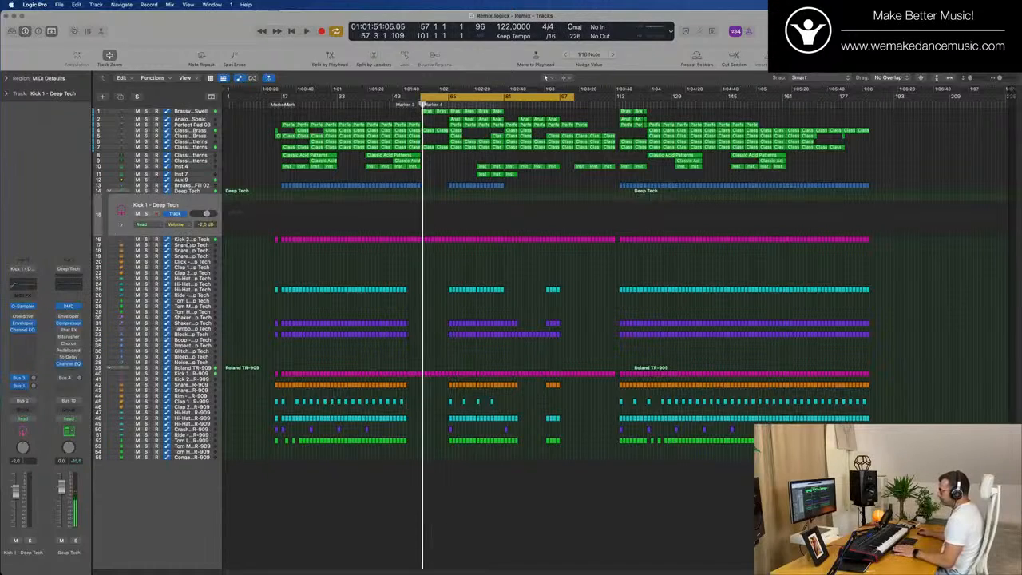
# - Extend the start of the cycle range back to bar 49 and solo the Deep Tech Kick 2 track
pyautogui.moveTo(420, 97); pyautogui.dragTo(393, 98)
pyautogui.press('space')
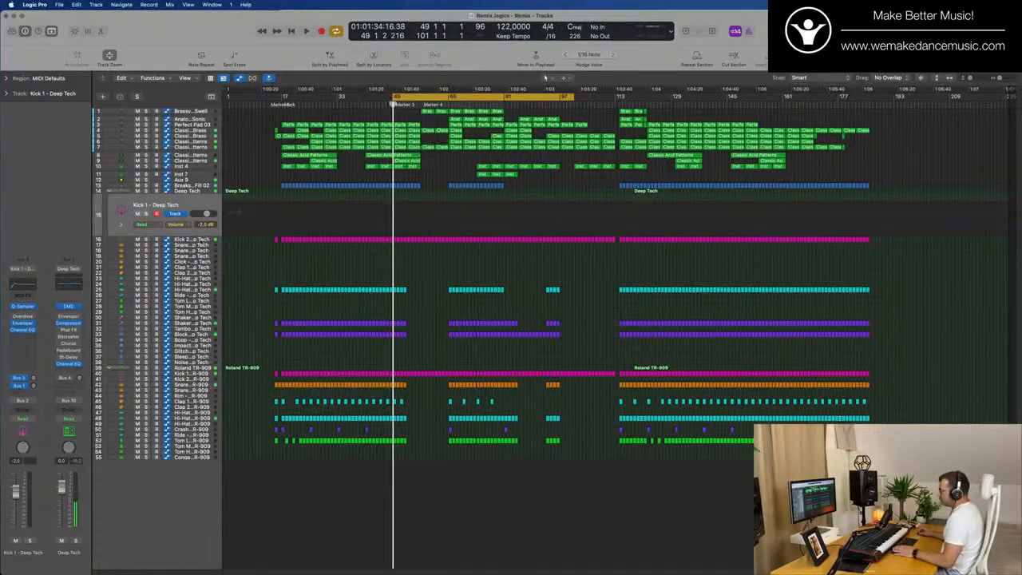
pyautogui.click(196, 240)
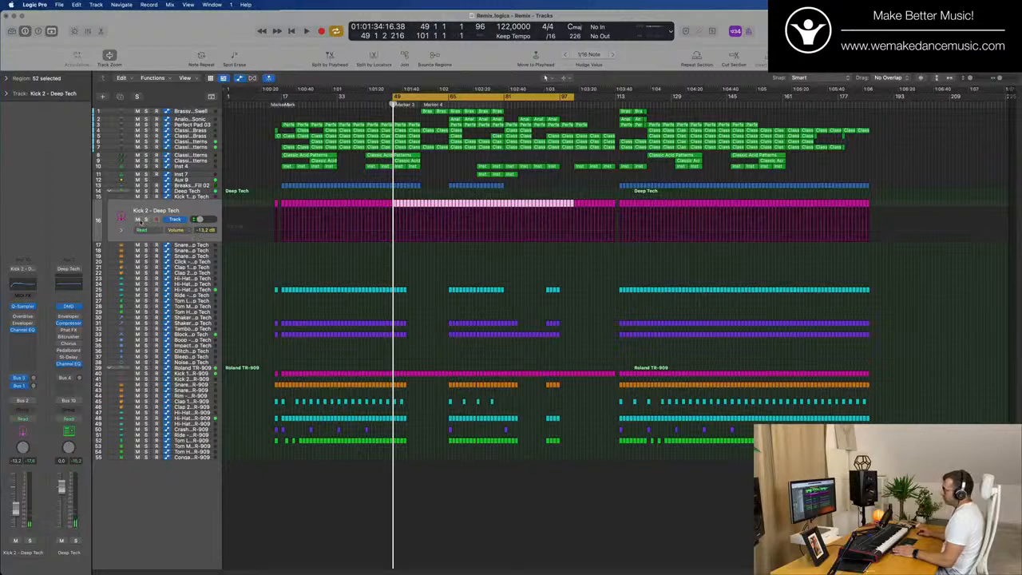
pyautogui.click(146, 219)
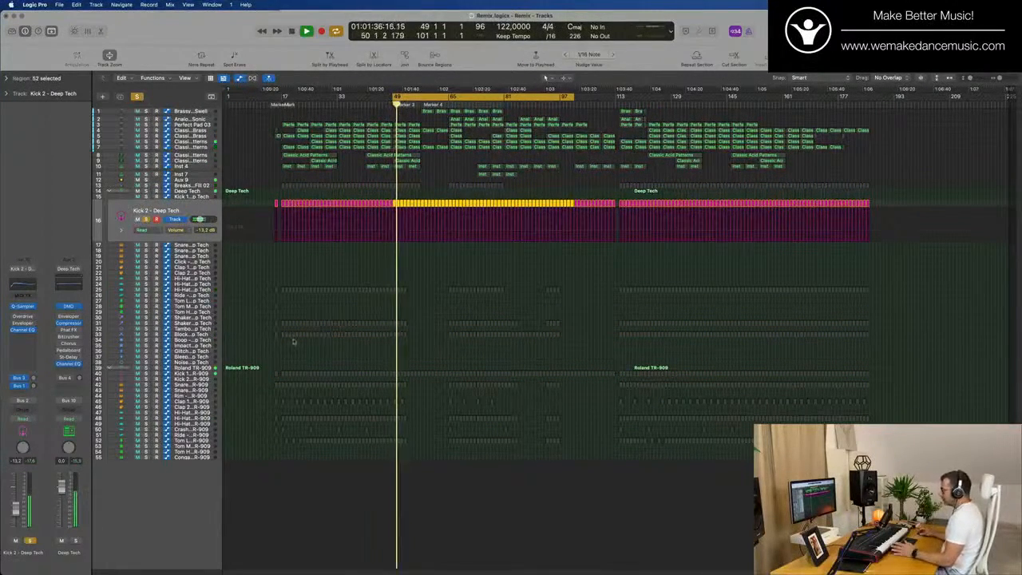
# - Add the Roland TR-909 Kick 1 track to the solo, play both kicks together, and release all solos
pyautogui.click(209, 374)
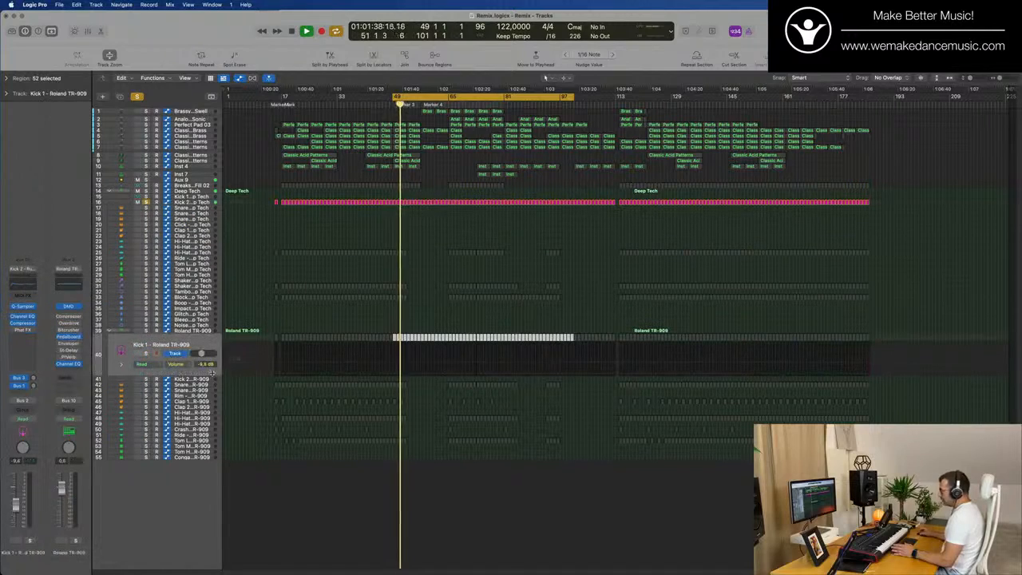
pyautogui.press('space')
pyautogui.press('space')
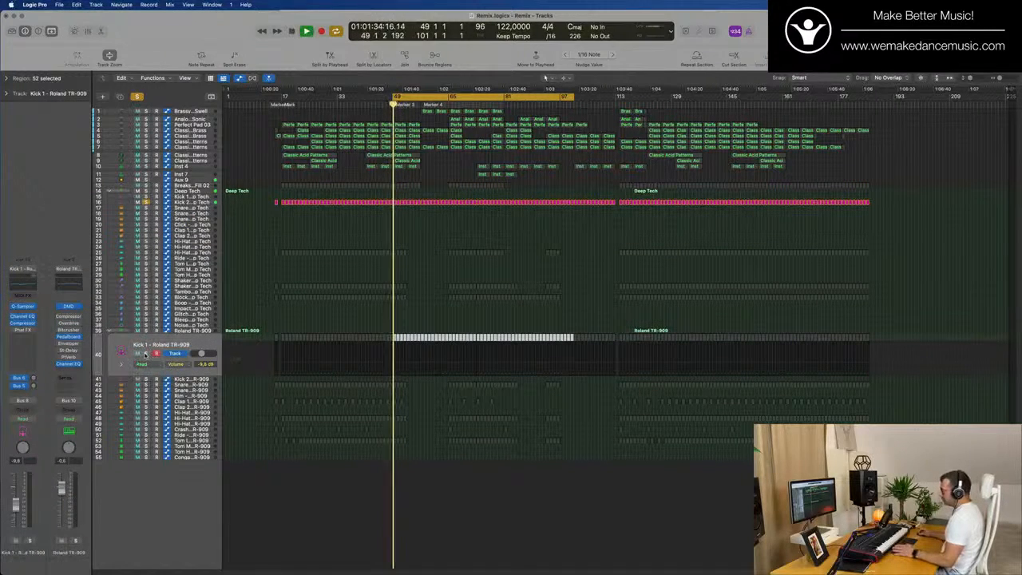
pyautogui.click(147, 353)
pyautogui.press('space')
pyautogui.press('space')
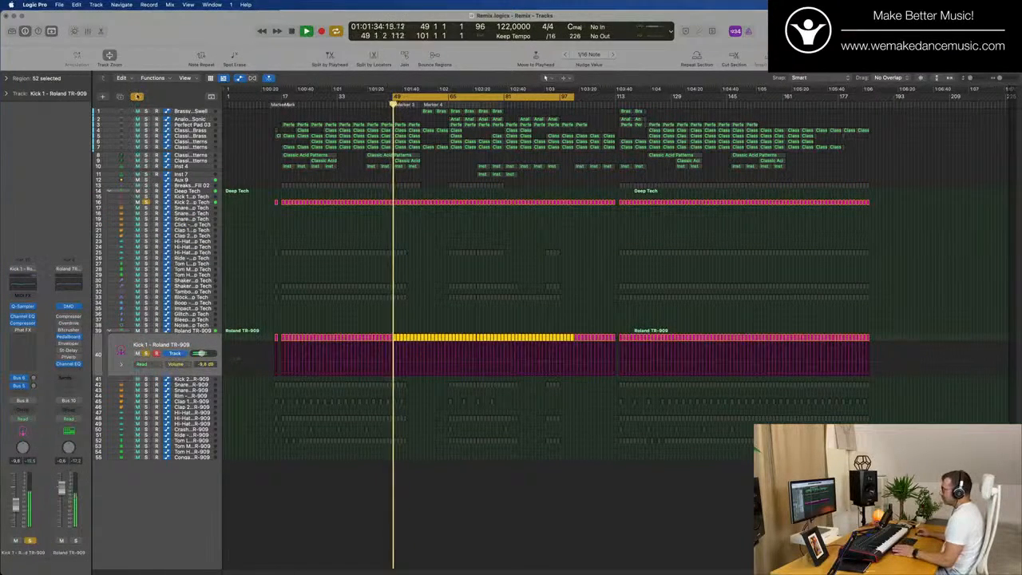
pyautogui.click(136, 97)
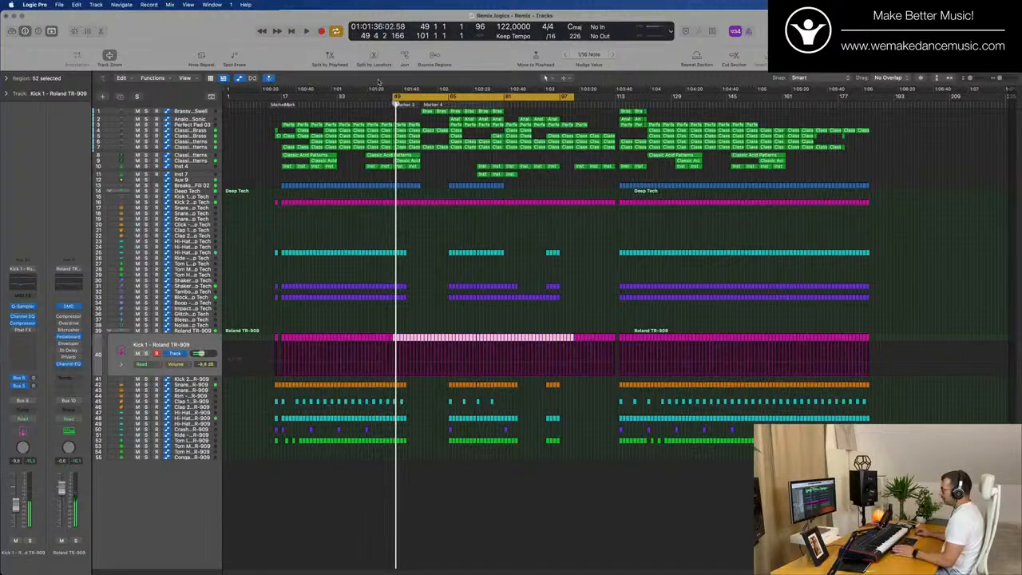
# - Extend the start of the cycle range back to bar 41 and clear the region selection
pyautogui.moveTo(395, 97); pyautogui.dragTo(366, 97)
pyautogui.press('space')
pyautogui.click(390, 174)
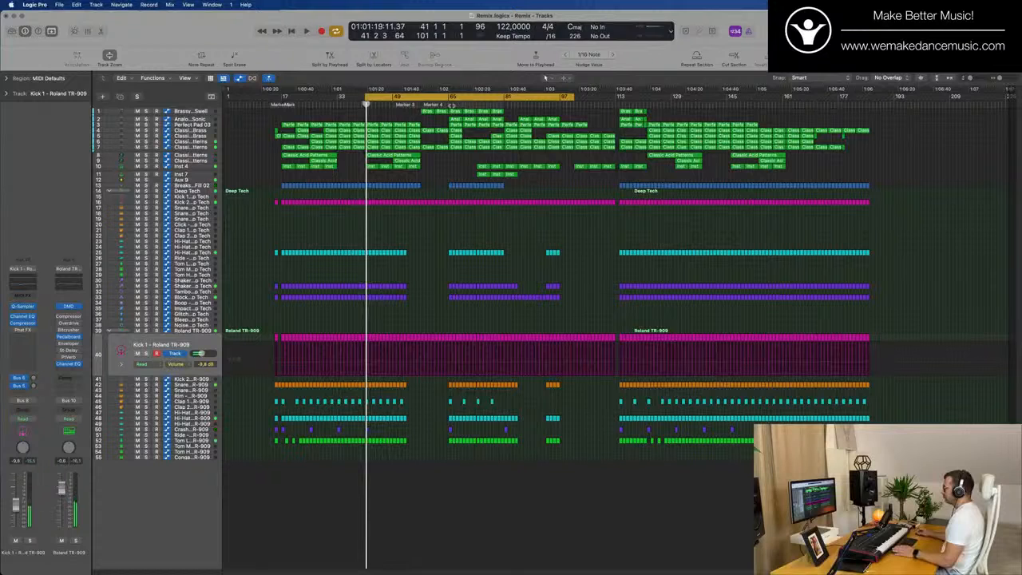
# - Select the Brassy Pad Swell track and play the full mix from bar 41 with no regions selected
pyautogui.click(452, 106)
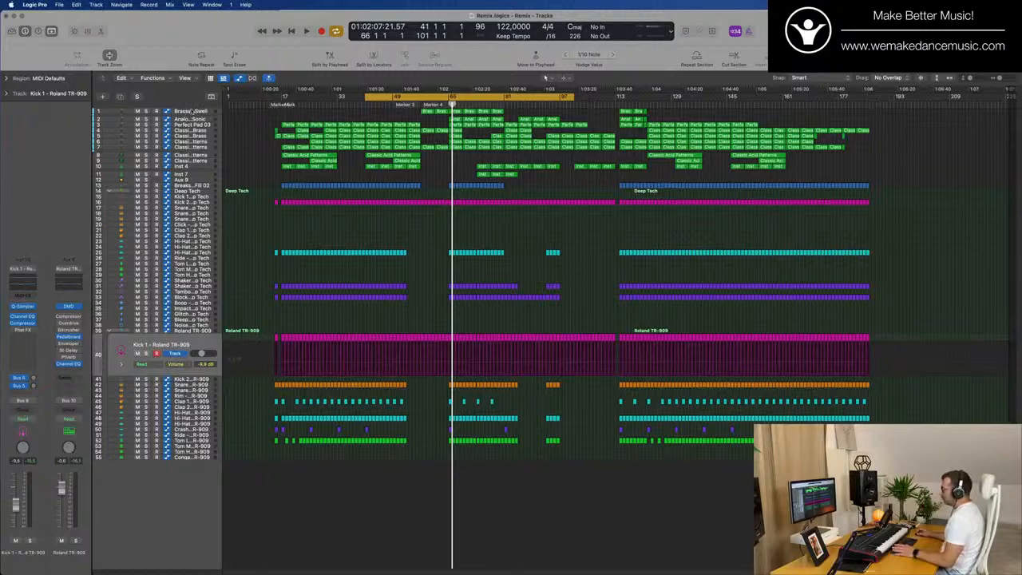
pyautogui.click(194, 112)
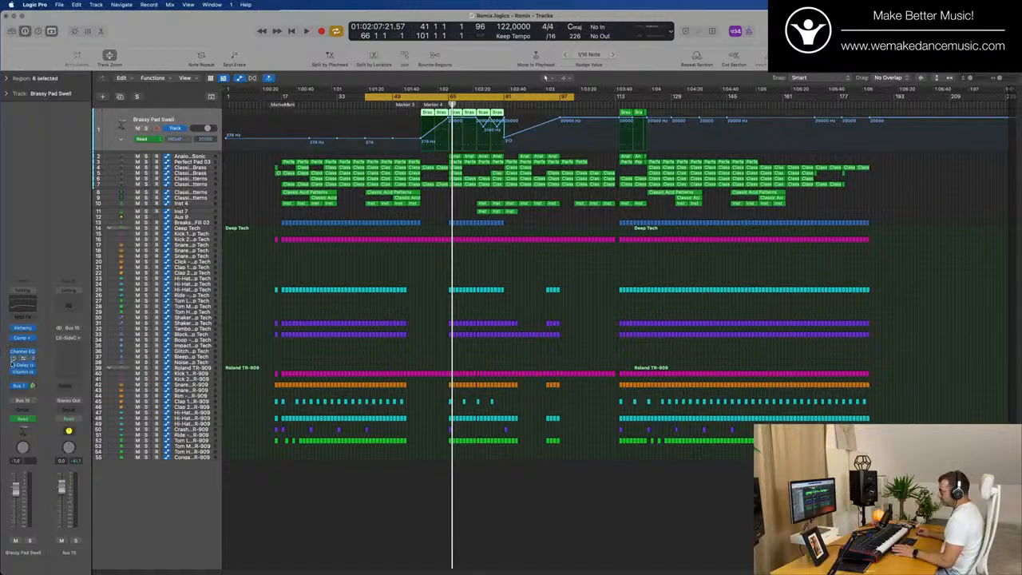
pyautogui.press('space')
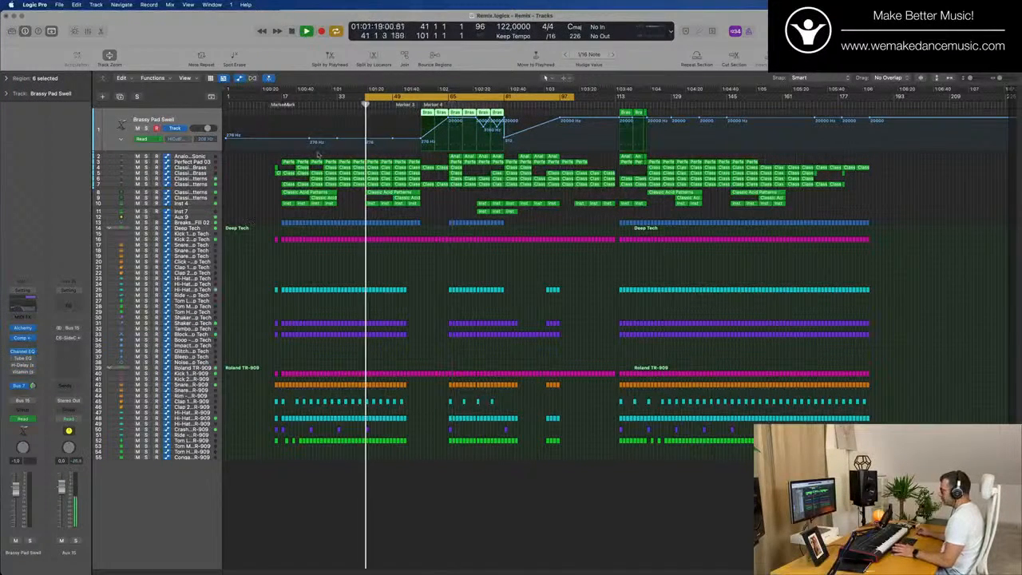
pyautogui.click(450, 215)
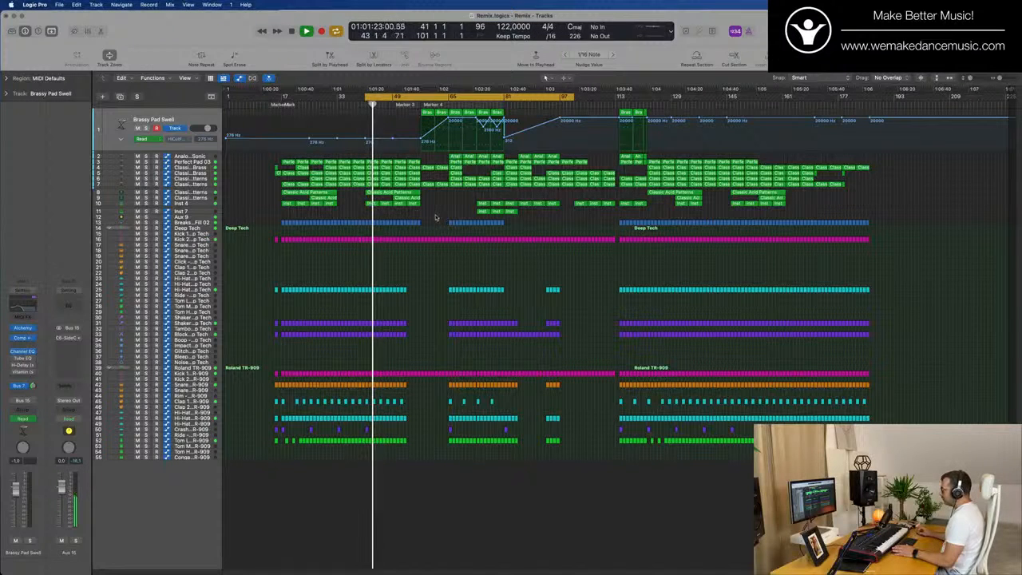
pyautogui.press('space')
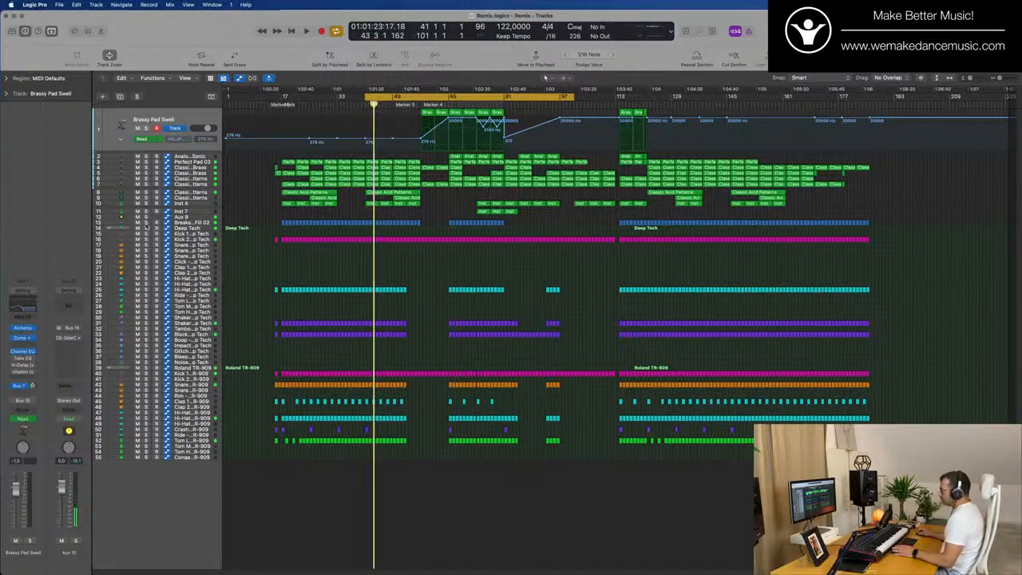
pyautogui.press('space')
pyautogui.press('space')
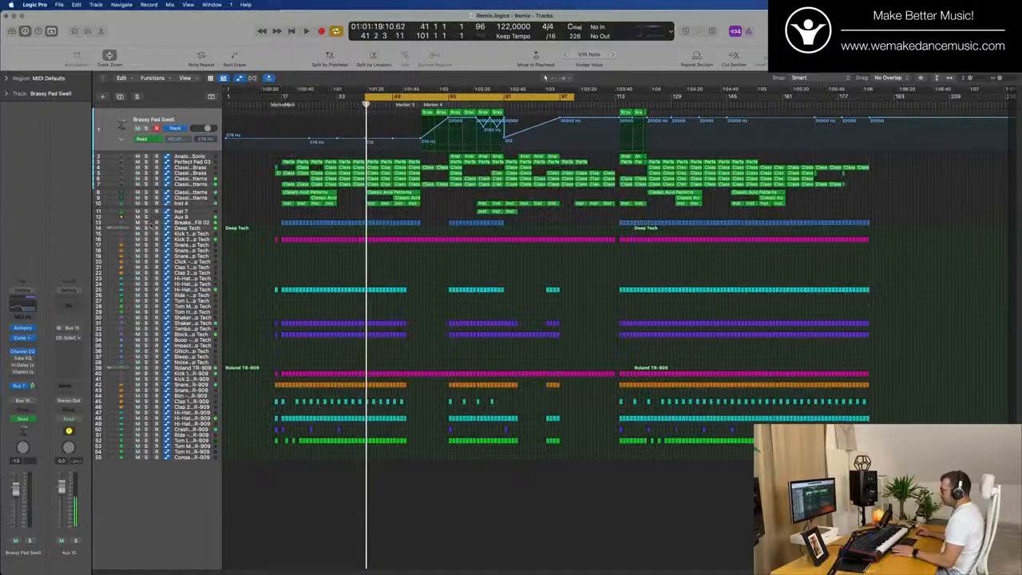
# - Solo the Deep Tech Kick 2 and Roland TR-909 Kick 1 tracks and play them together
pyautogui.press('s')
pyautogui.press('space')
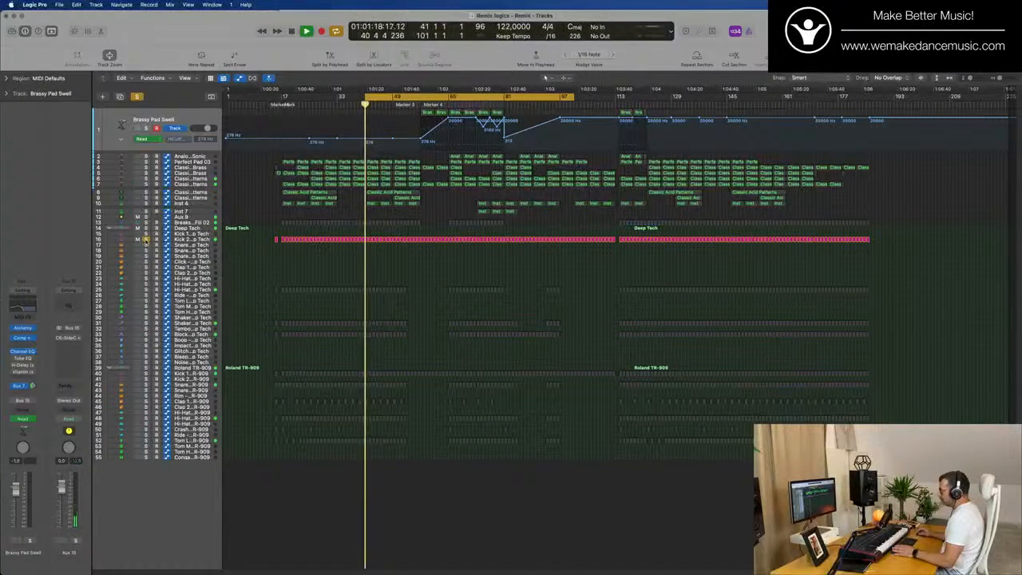
pyautogui.click(200, 374)
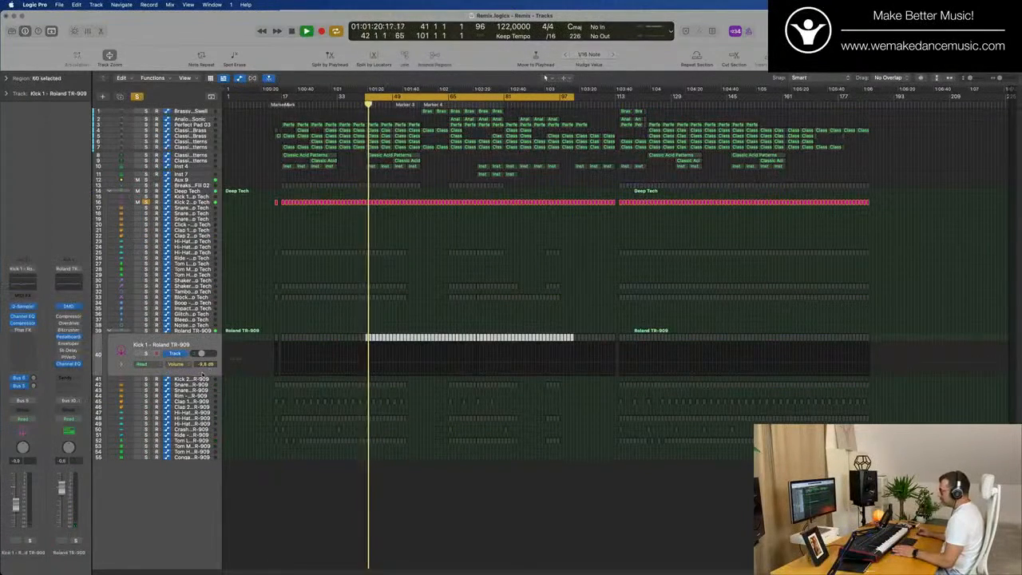
pyautogui.click(145, 353)
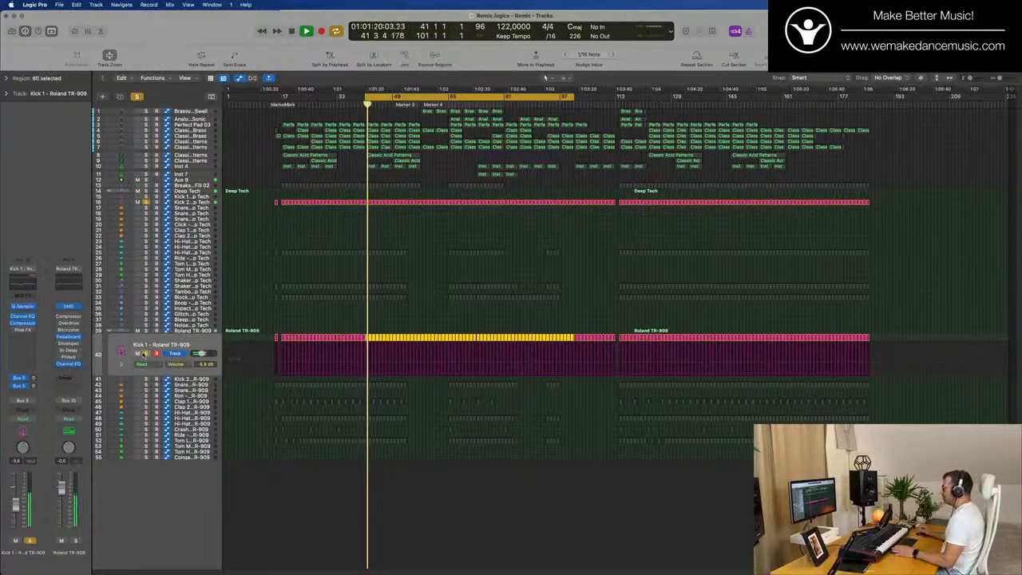
pyautogui.press('space')
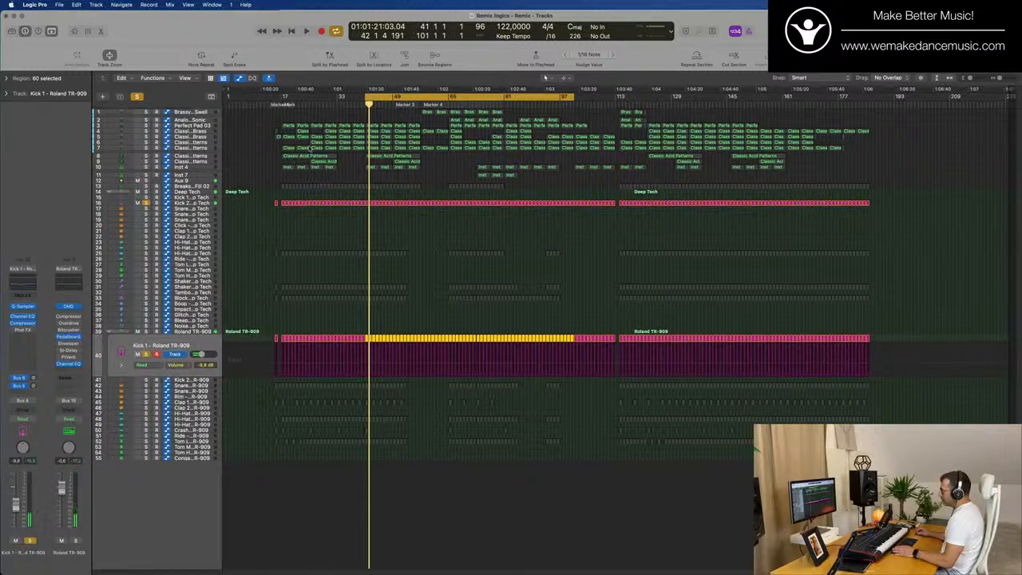
# - Select the Classic Acid Patterns track at number 7 and compare the soloed kicks with and without the Roland TR-909 Kick 1
pyautogui.click(201, 130)
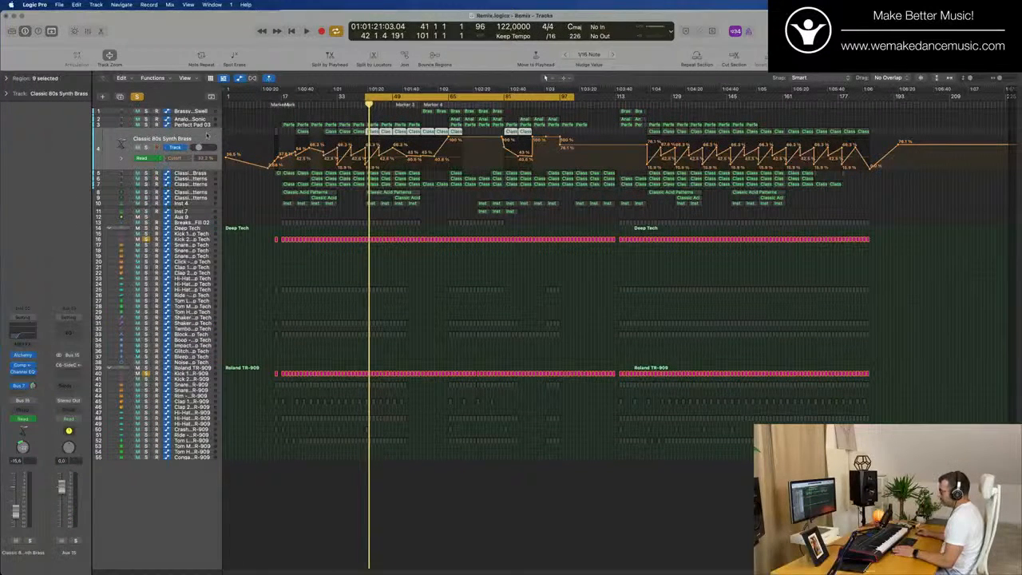
pyautogui.click(200, 184)
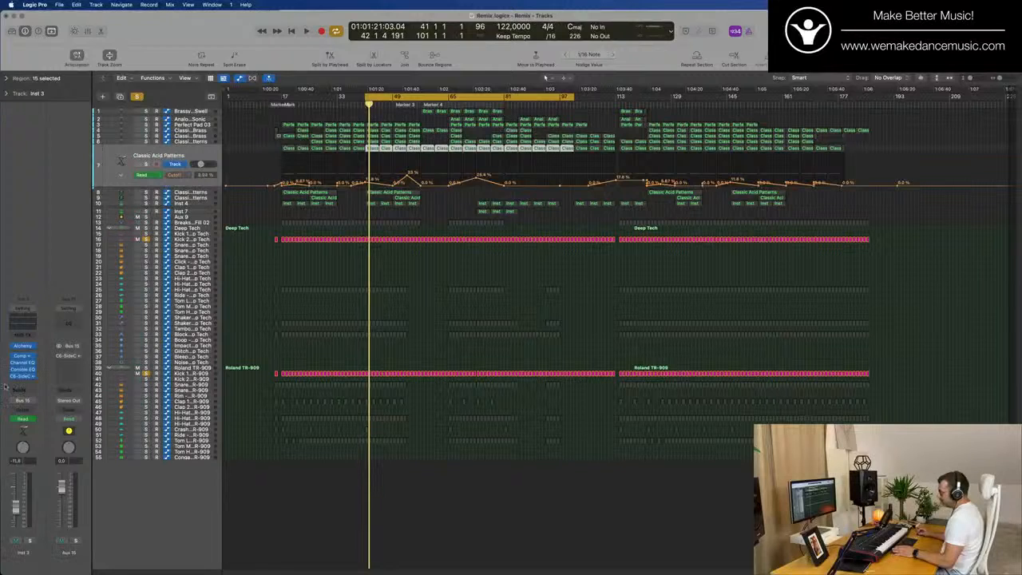
pyautogui.press('space')
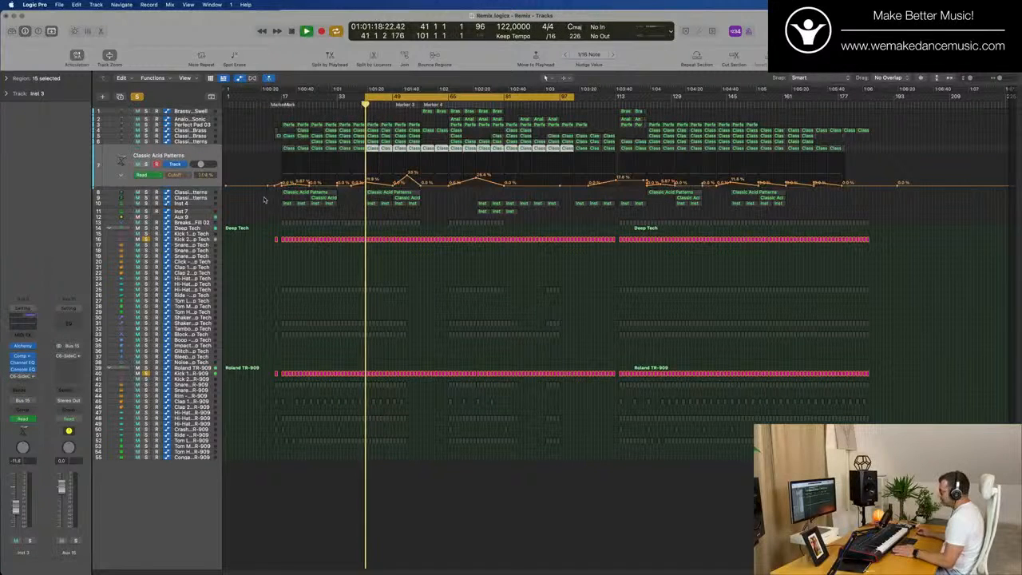
pyautogui.press('space')
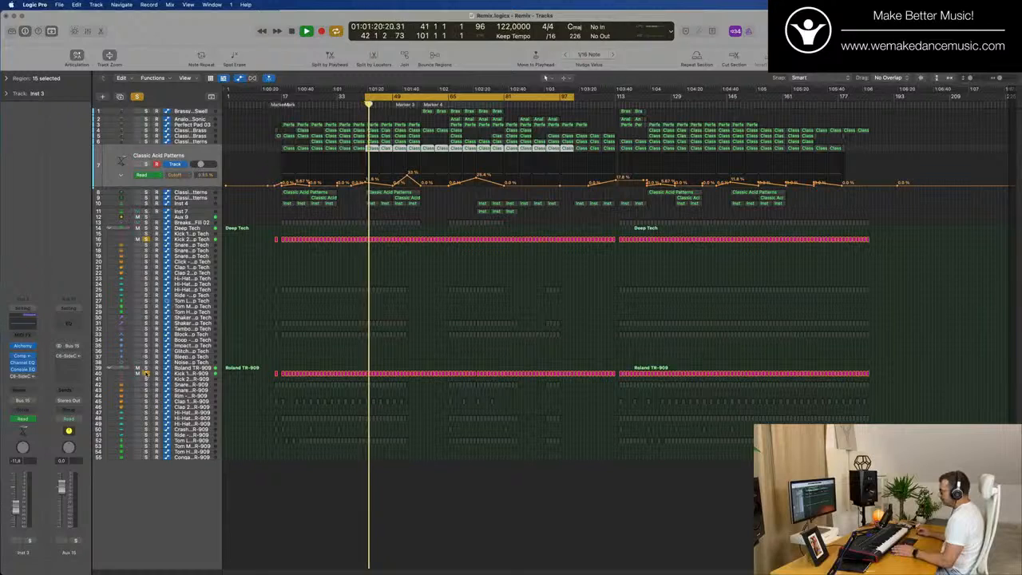
pyautogui.click(137, 373)
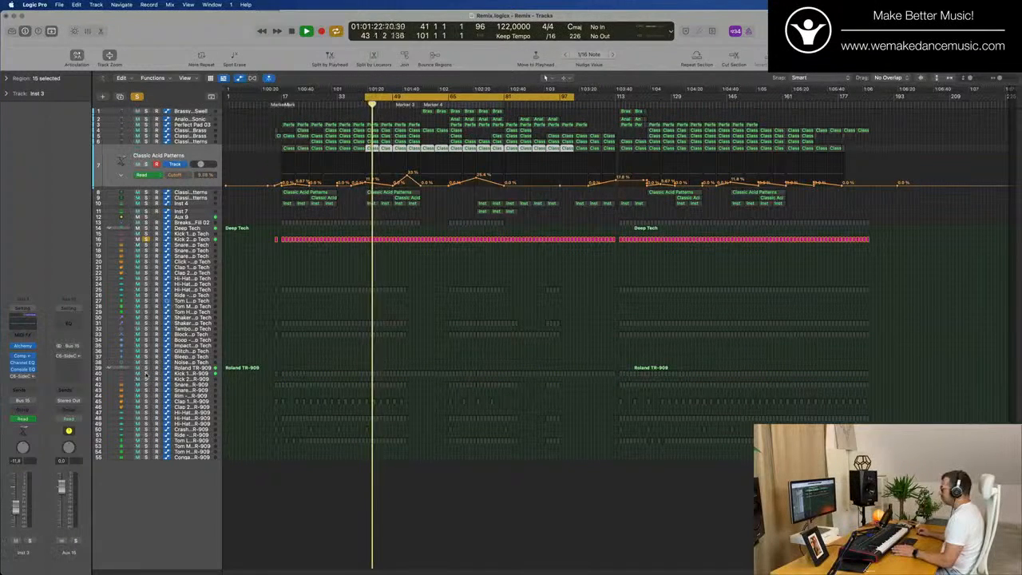
pyautogui.click(138, 373)
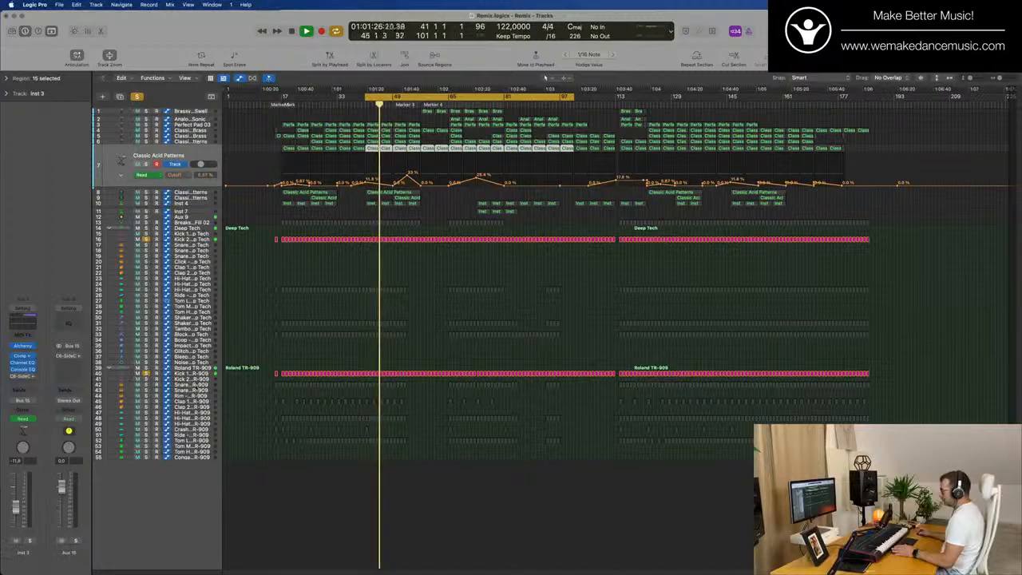
# - Solo the Roland TR-909 Snare 1 track with the two soloed kicks and listen to the three together
pyautogui.click(194, 385)
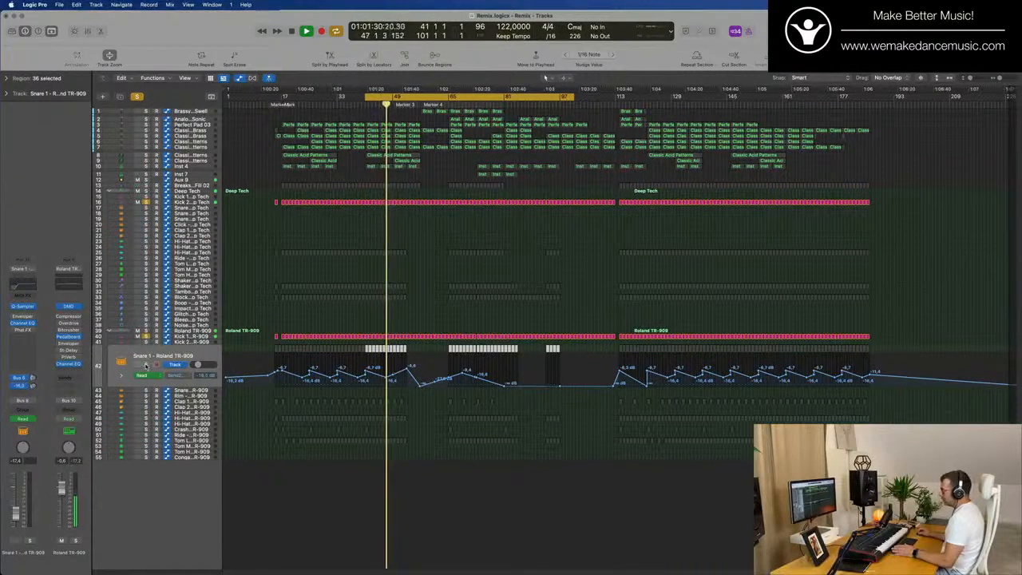
pyautogui.click(138, 365)
pyautogui.press('s')
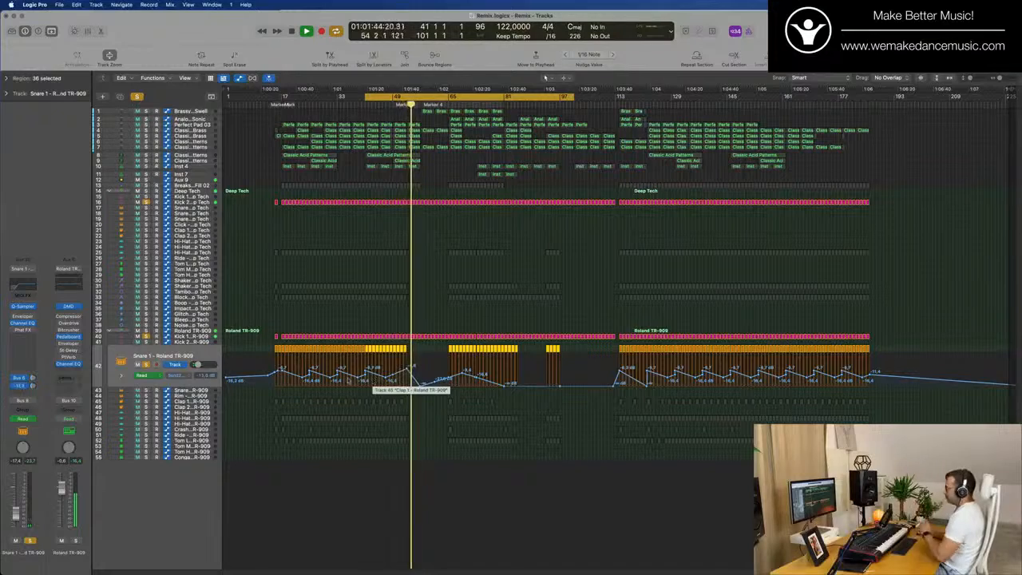
pyautogui.press('space')
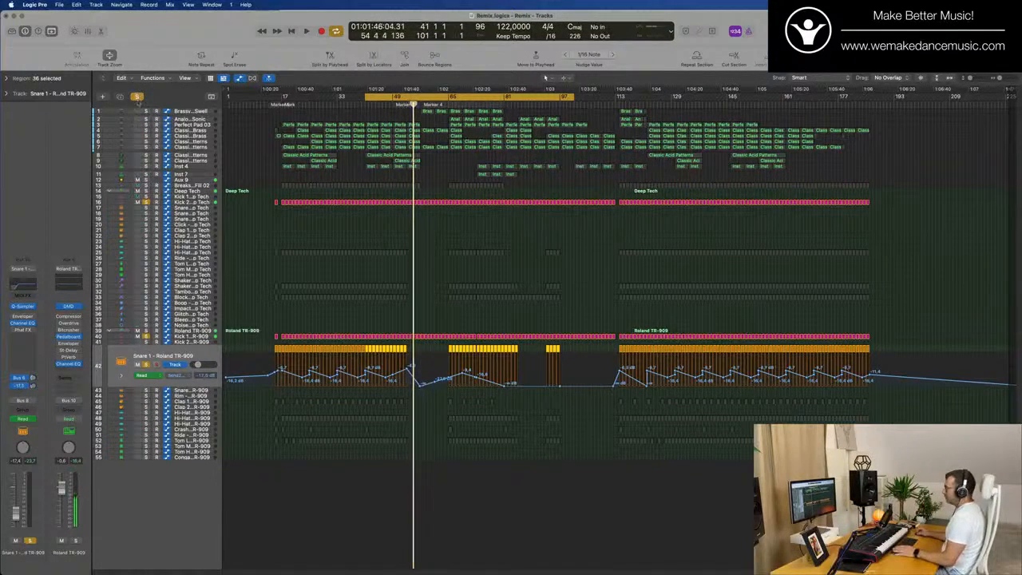
# - Clear all track solos and play the full mix briefly from bar 41
pyautogui.click(136, 97)
pyautogui.press('space')
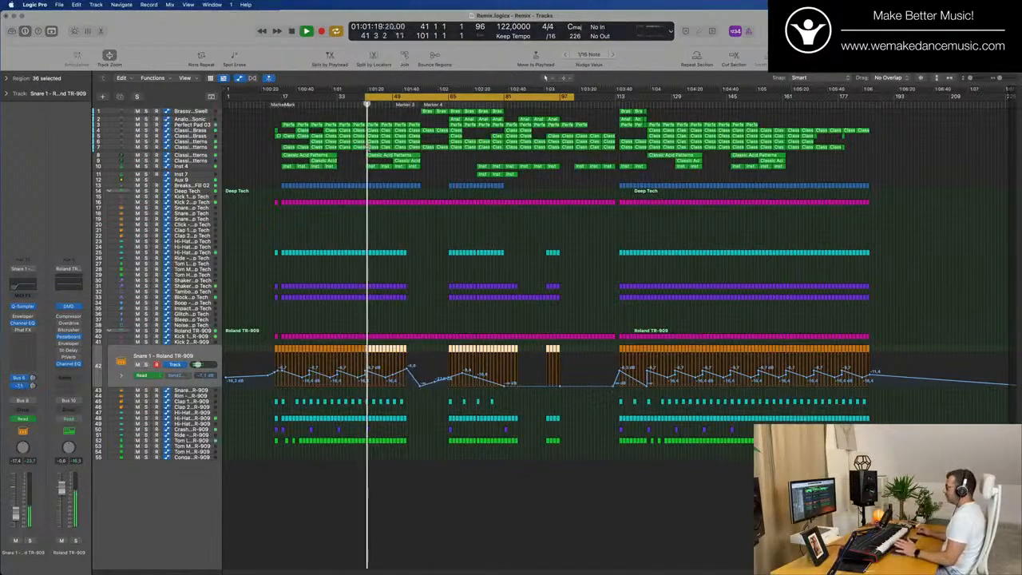
pyautogui.press('space')
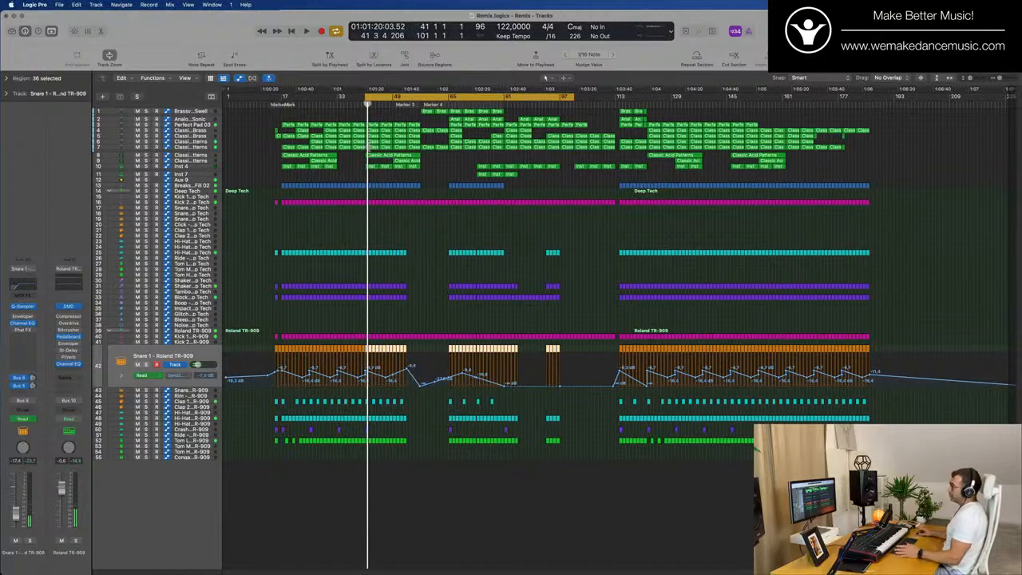
# - Delete all the green synth and pad regions on the tracks above the breaks and drums
pyautogui.moveTo(260, 117); pyautogui.dragTo(873, 179)
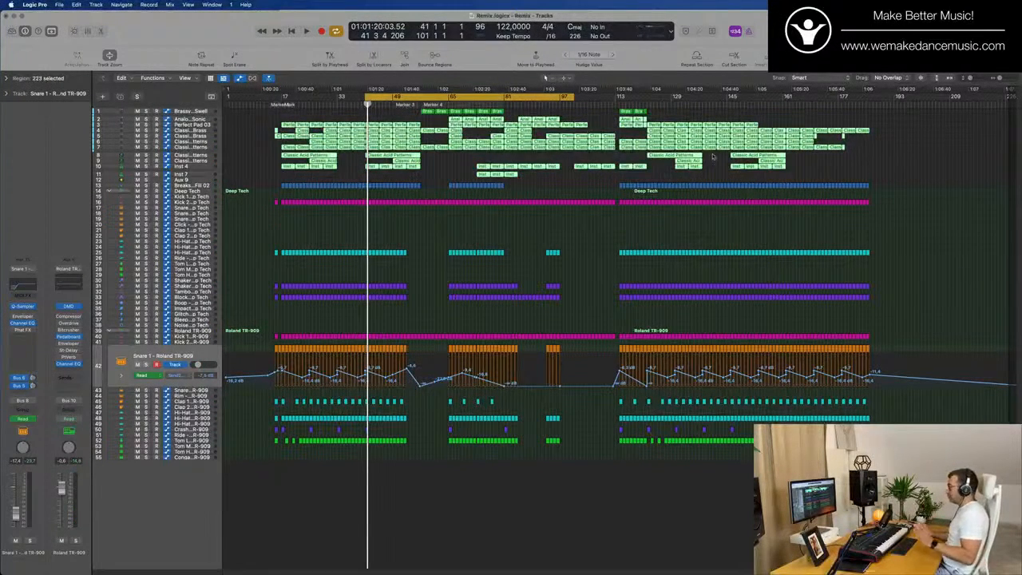
pyautogui.moveTo(267, 115); pyautogui.dragTo(958, 176)
pyautogui.press('Delete')
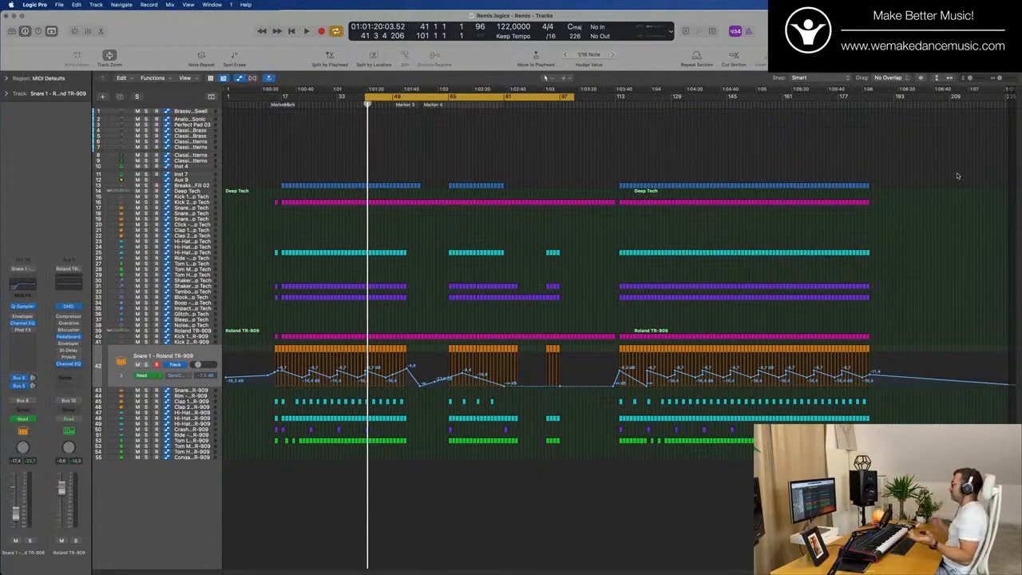
# - Extend the start of the cycle range back to bar 17 and play the remaining drum tracks
pyautogui.press('space')
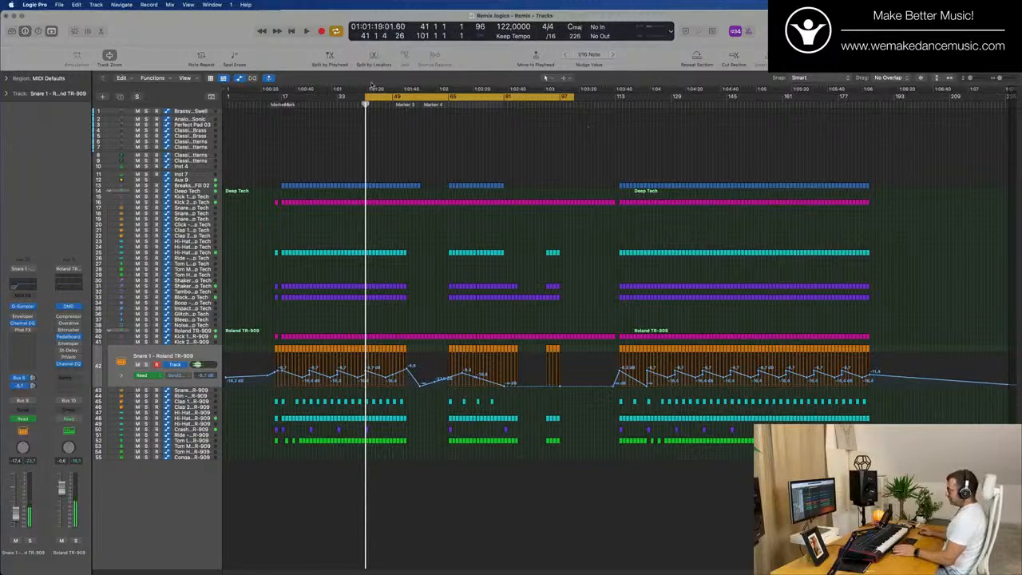
pyautogui.moveTo(365, 97); pyautogui.dragTo(281, 120)
pyautogui.press('space')
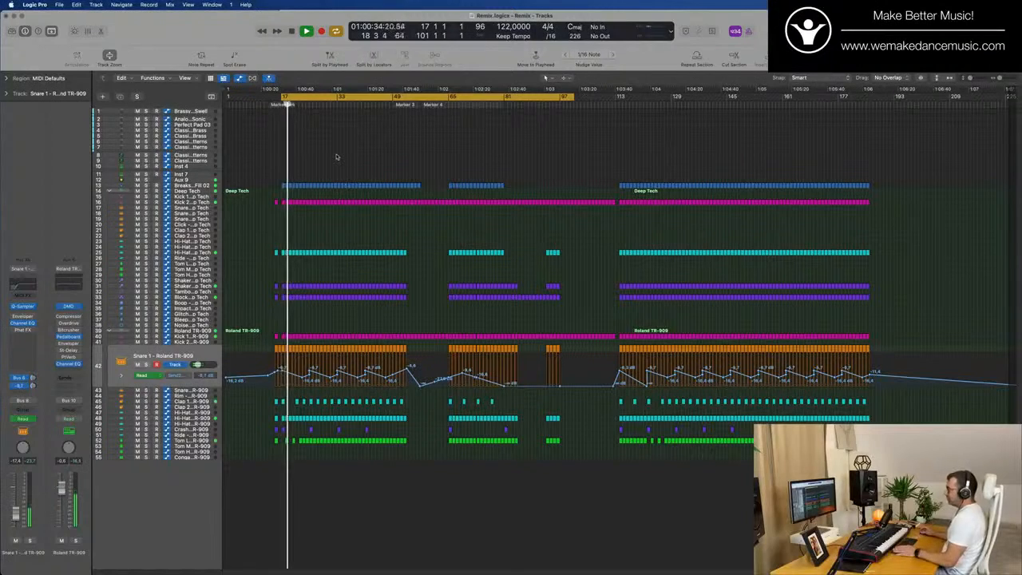
# - Delete the Cutoff automation from the Classic Acid Patterns track at number 7 during playback
pyautogui.click(199, 159)
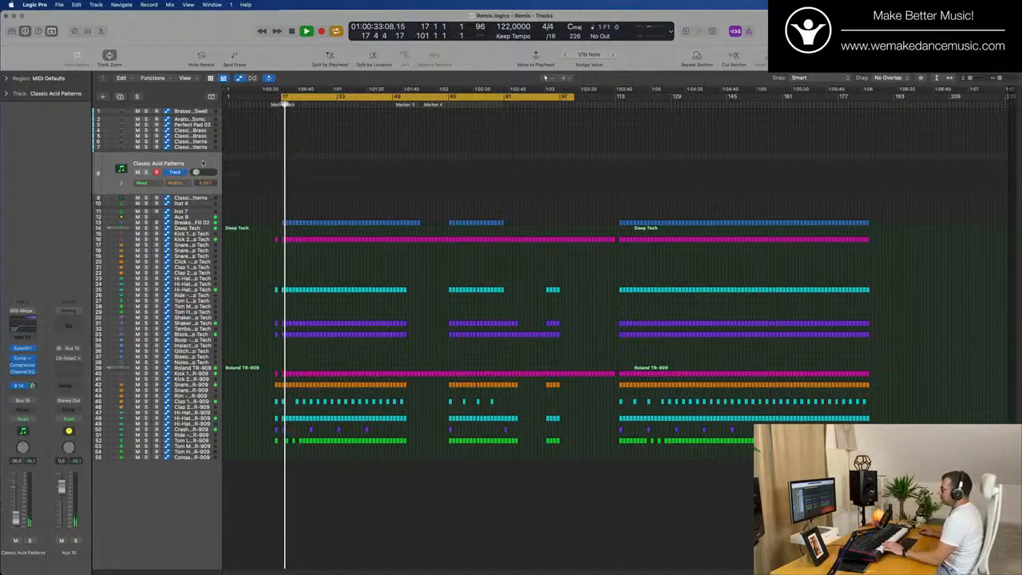
pyautogui.click(202, 147)
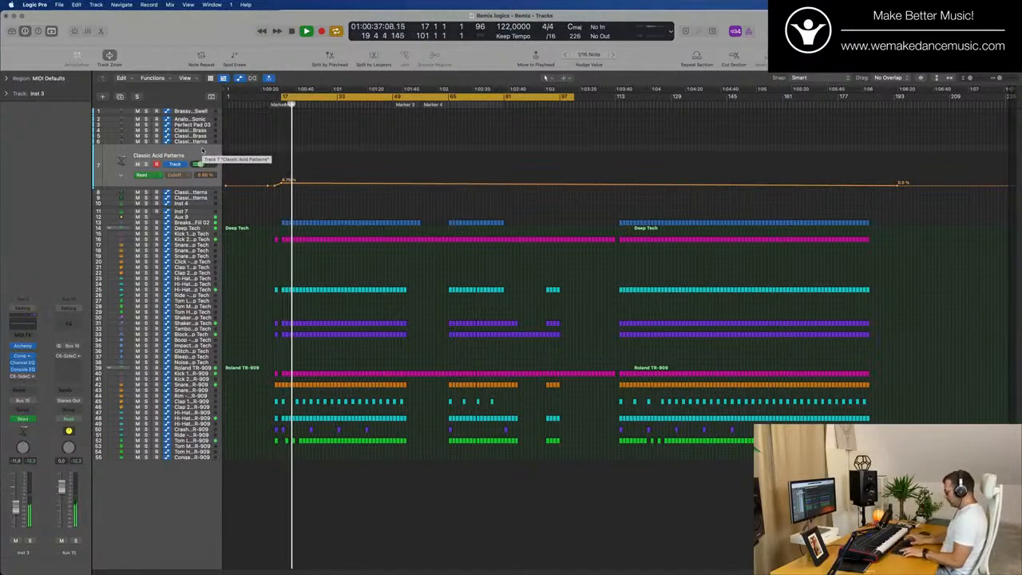
pyautogui.press('ctrl+super+BackSpace')
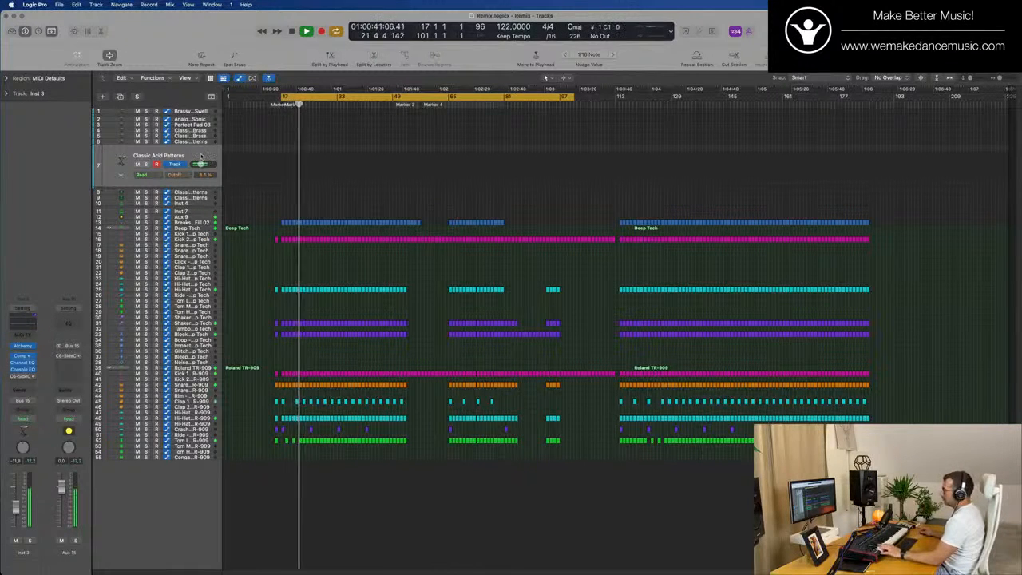
# - Open the Classic Acid Patterns track's Alchemy instrument and raise the track volume slightly
pyautogui.click(24, 347)
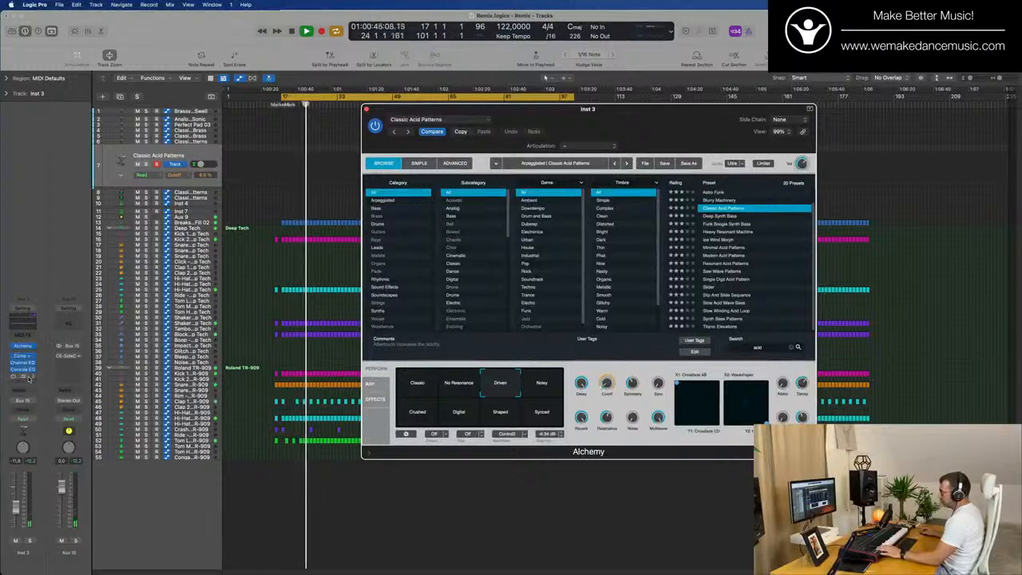
pyautogui.moveTo(611, 110)
pyautogui.mouseDown()
pyautogui.moveTo(626, 114)
pyautogui.moveTo(595, 111)
pyautogui.moveTo(606, 101)
pyautogui.mouseUp()
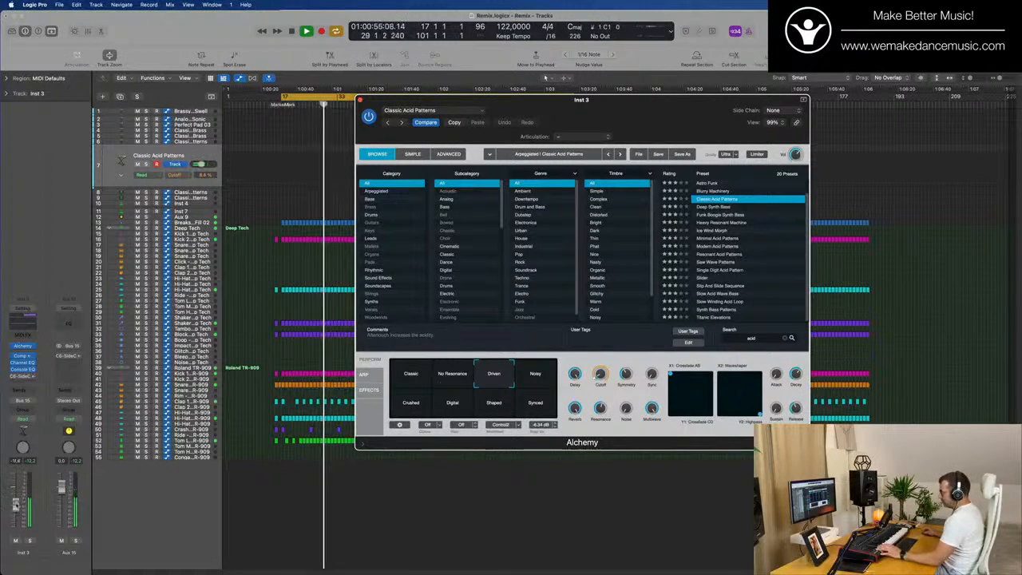
pyautogui.moveTo(15, 506); pyautogui.dragTo(16, 504)
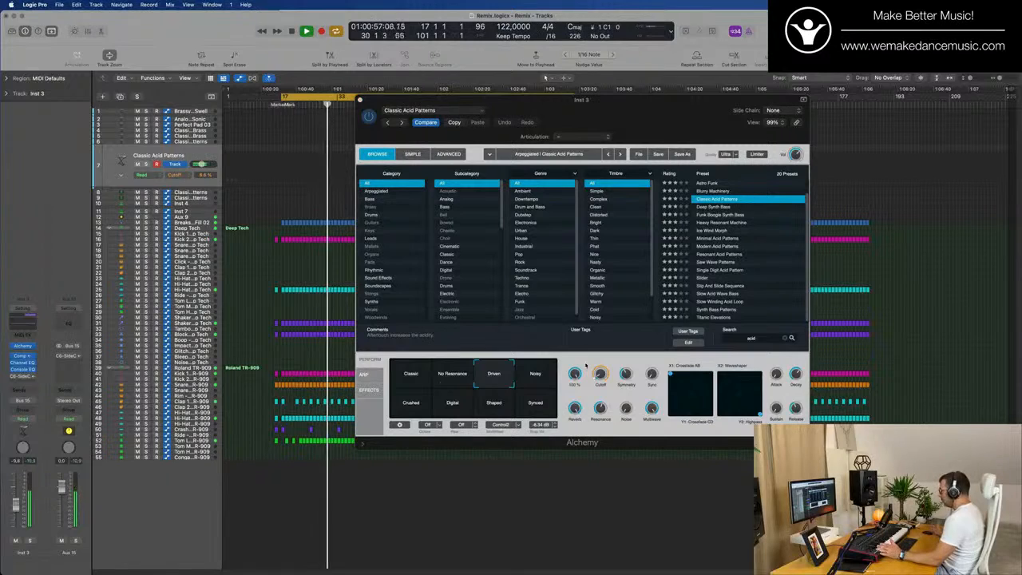
# - Switch Alchemy to the Classic performance snapshot, with the track volume at -10.0 dB and the Cutoff lowered to 21.7 %
pyautogui.click(404, 383)
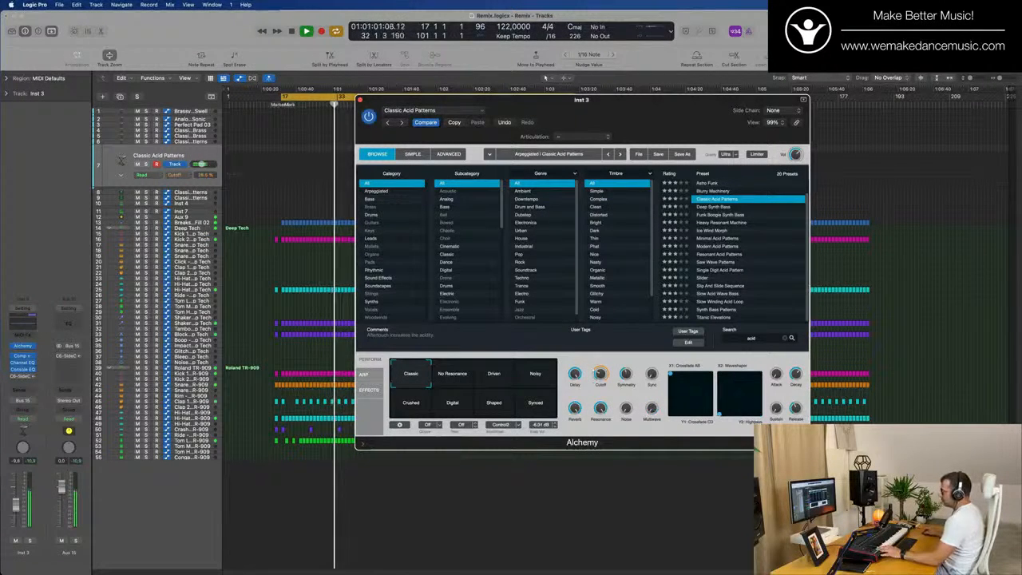
pyautogui.moveTo(15, 504); pyautogui.dragTo(16, 505)
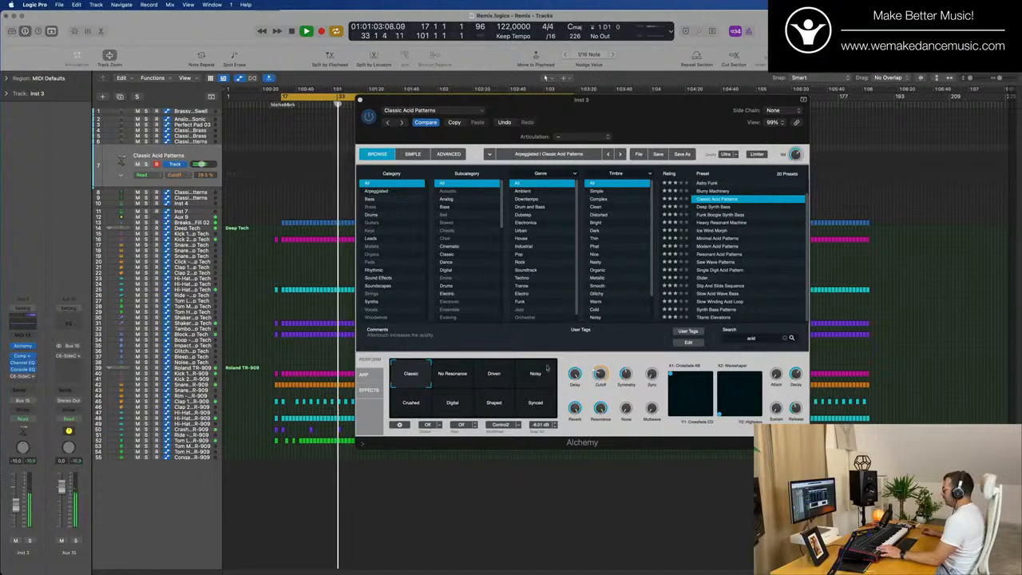
pyautogui.moveTo(600, 375); pyautogui.dragTo(597, 390)
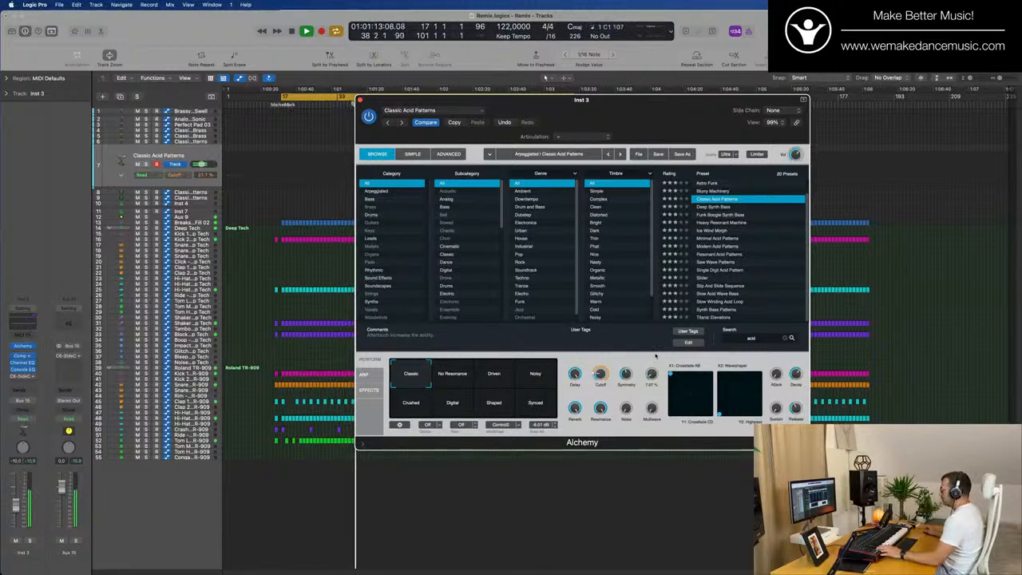
# - Audition the Falling Pattern, Ramp Down 16 Notes and Rising Tied presets in Alchemy's arpeggiator
pyautogui.click(365, 374)
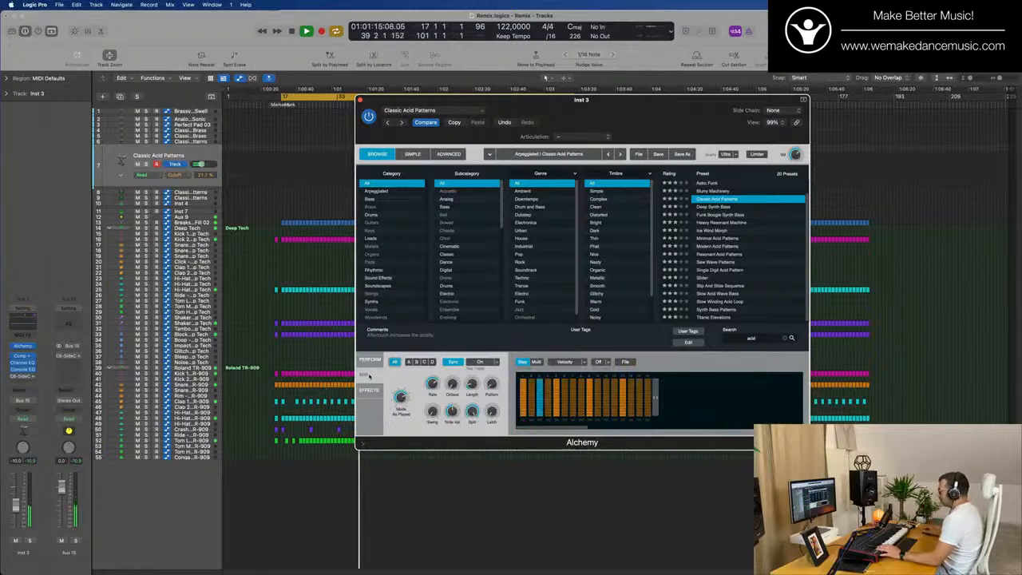
pyautogui.click(625, 362)
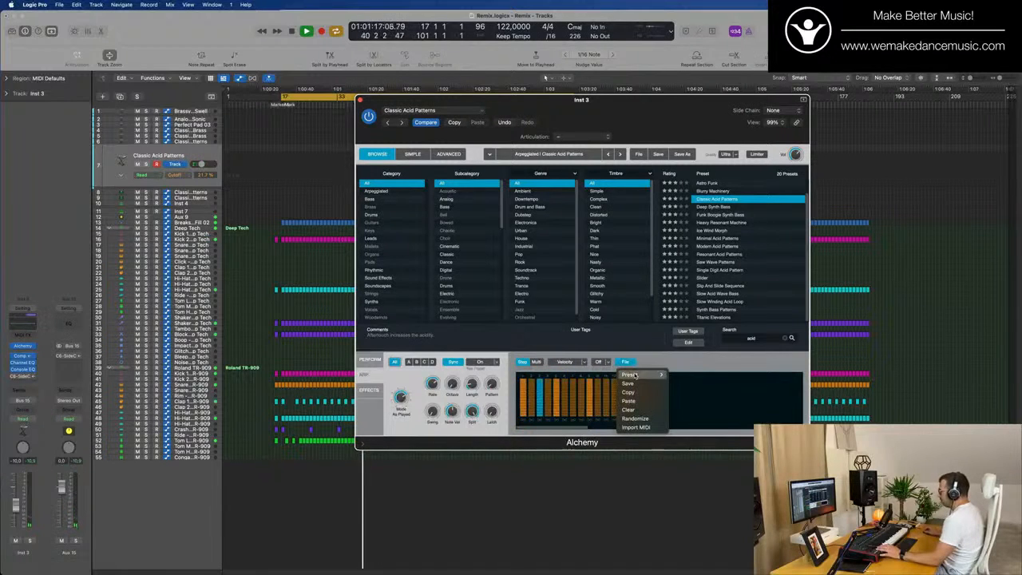
pyautogui.moveTo(639, 375)
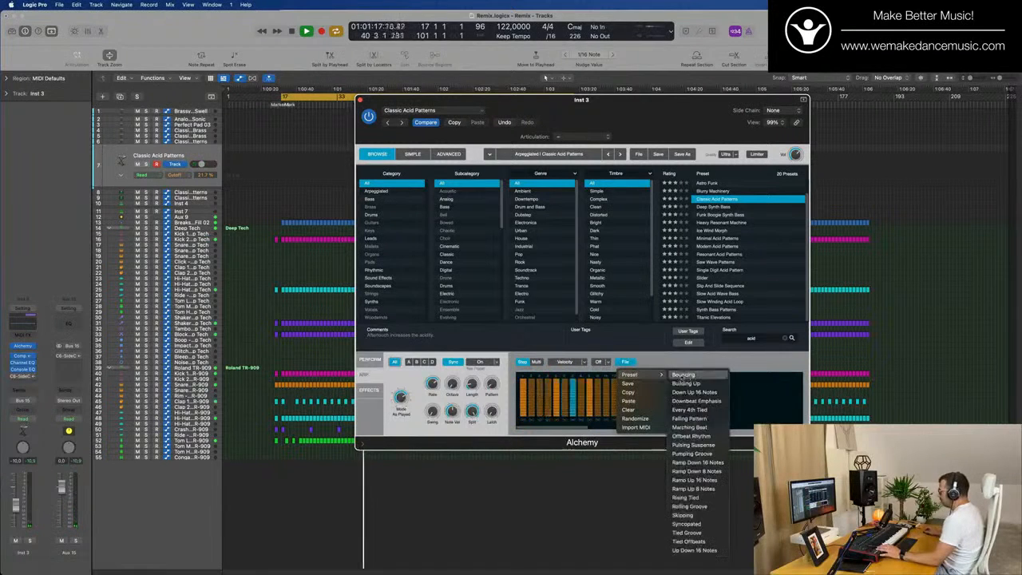
pyautogui.click(688, 419)
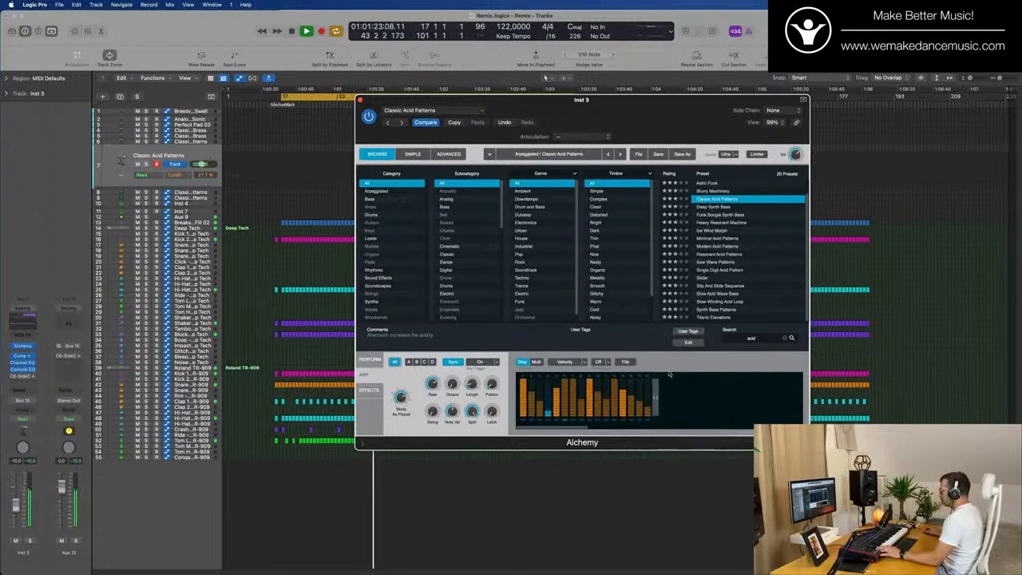
pyautogui.click(625, 362)
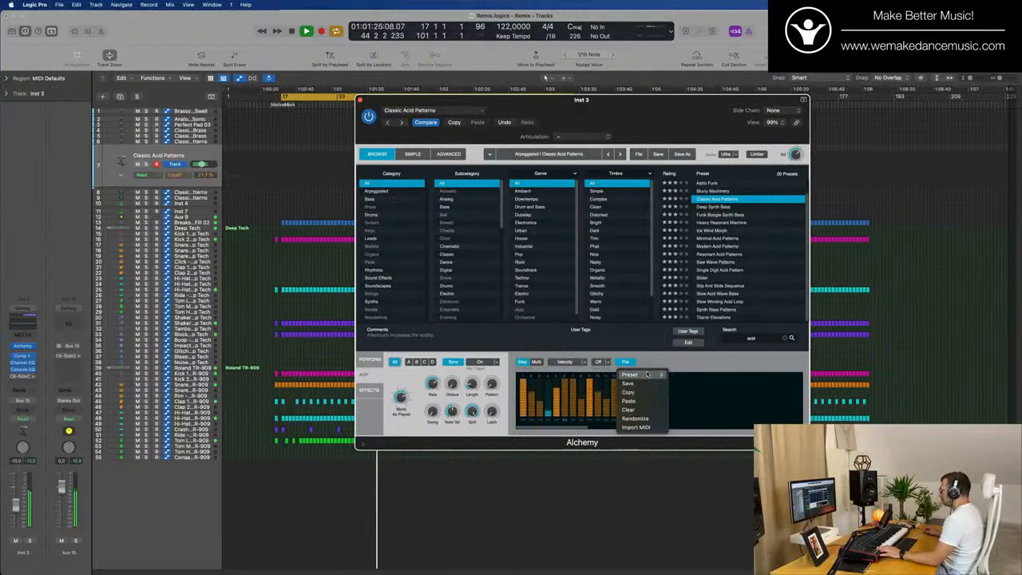
pyautogui.moveTo(648, 374)
pyautogui.click(686, 464)
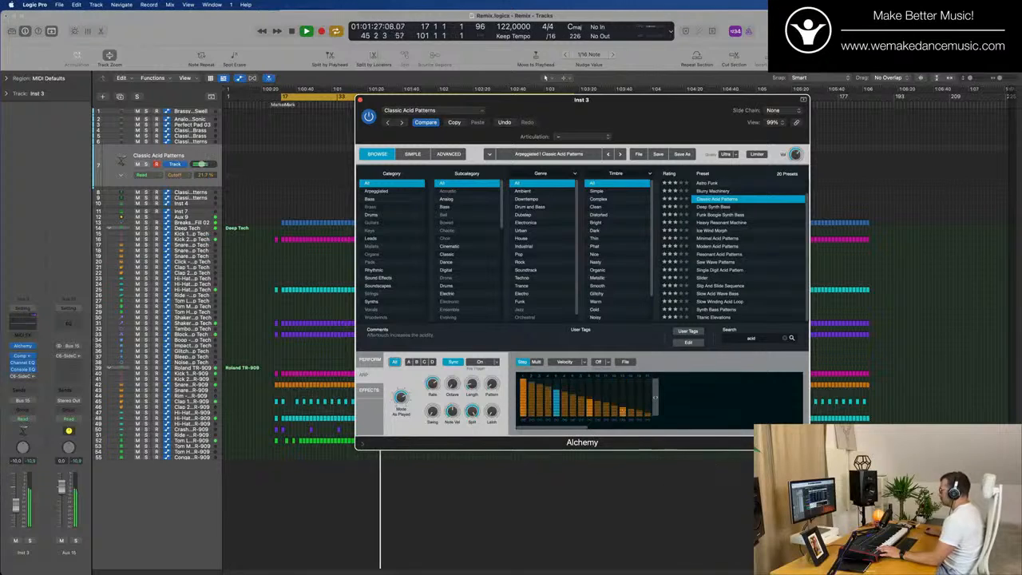
pyautogui.click(630, 362)
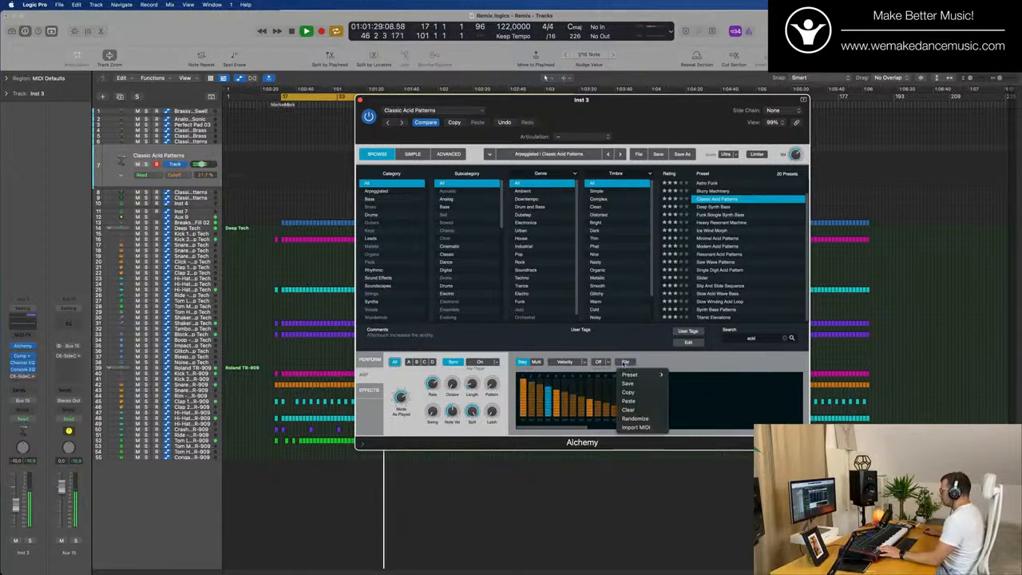
pyautogui.moveTo(648, 375)
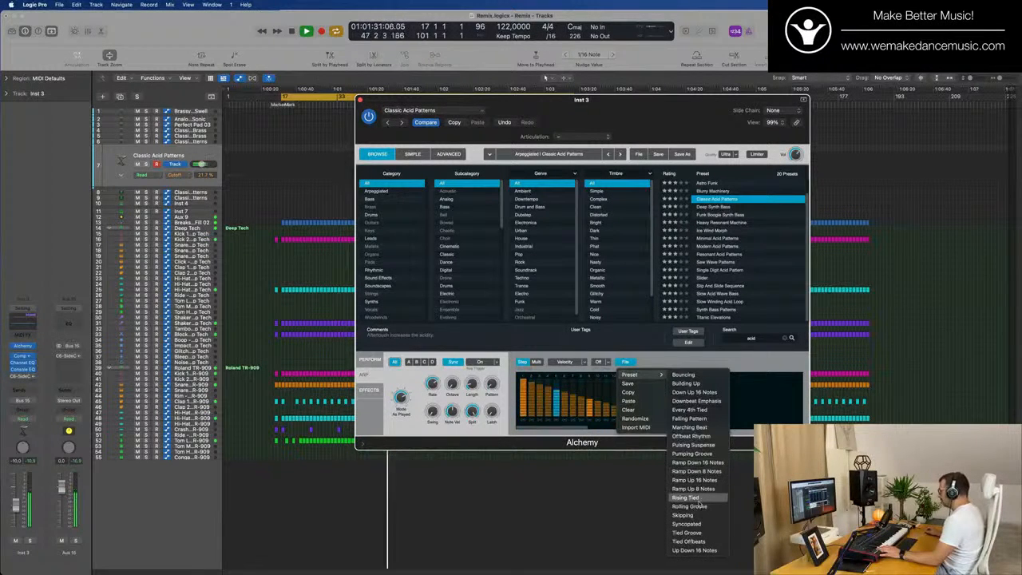
pyautogui.click(687, 497)
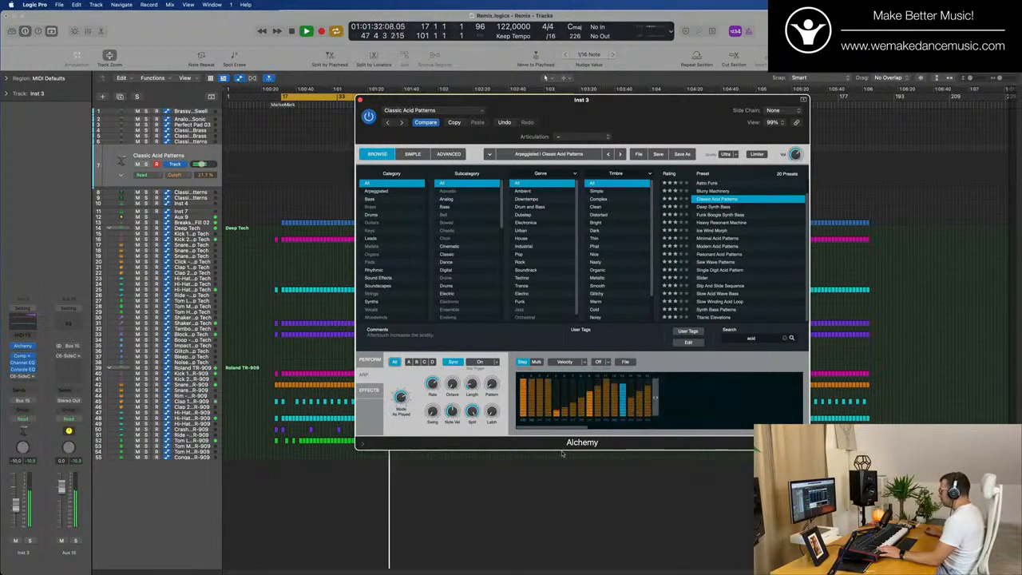
pyautogui.click(628, 362)
pyautogui.moveTo(639, 375)
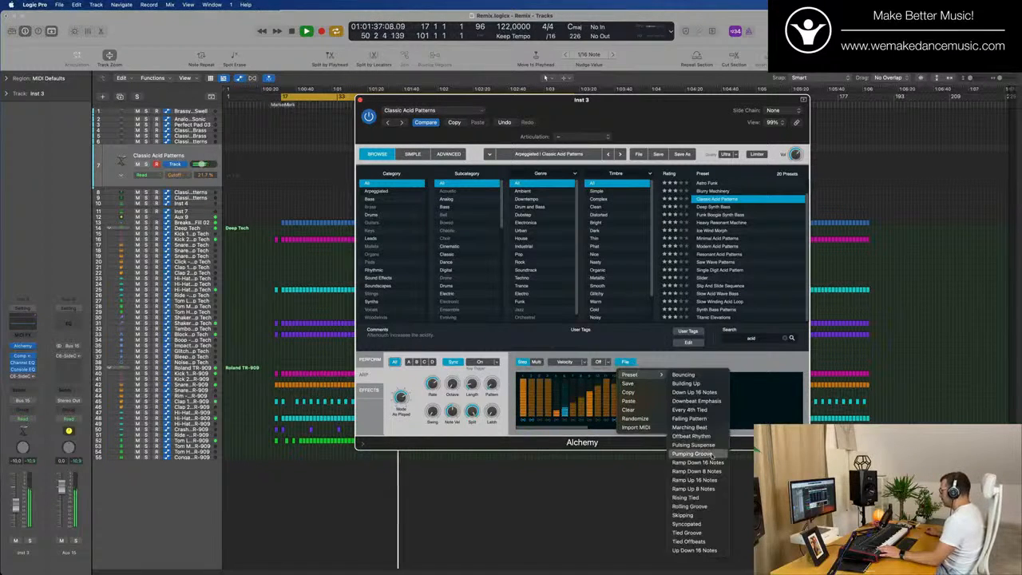
pyautogui.click(671, 454)
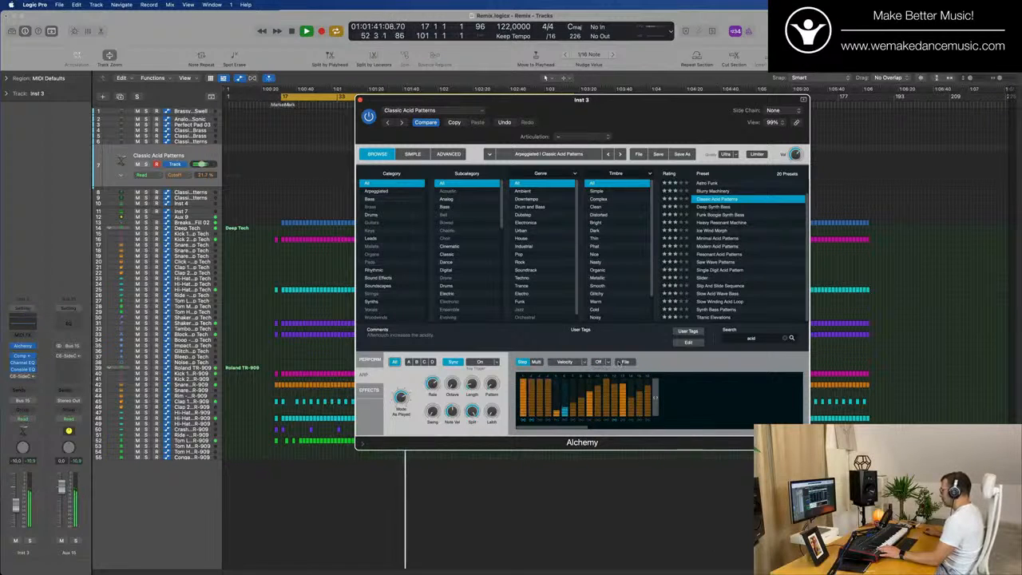
# - Load the Syncopated preset into Alchemy's arpeggiator
pyautogui.click(624, 362)
pyautogui.moveTo(630, 374)
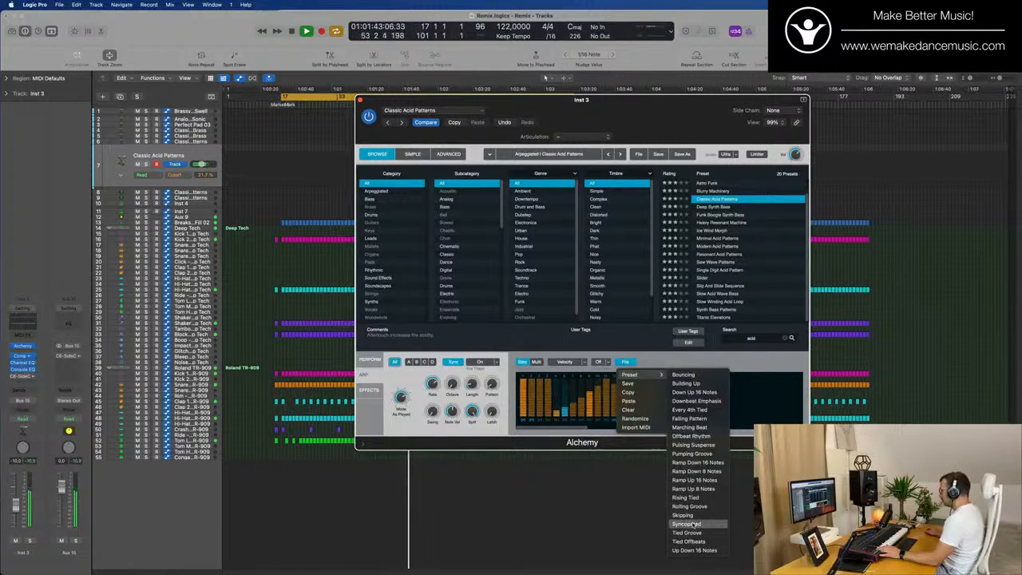
pyautogui.click(685, 523)
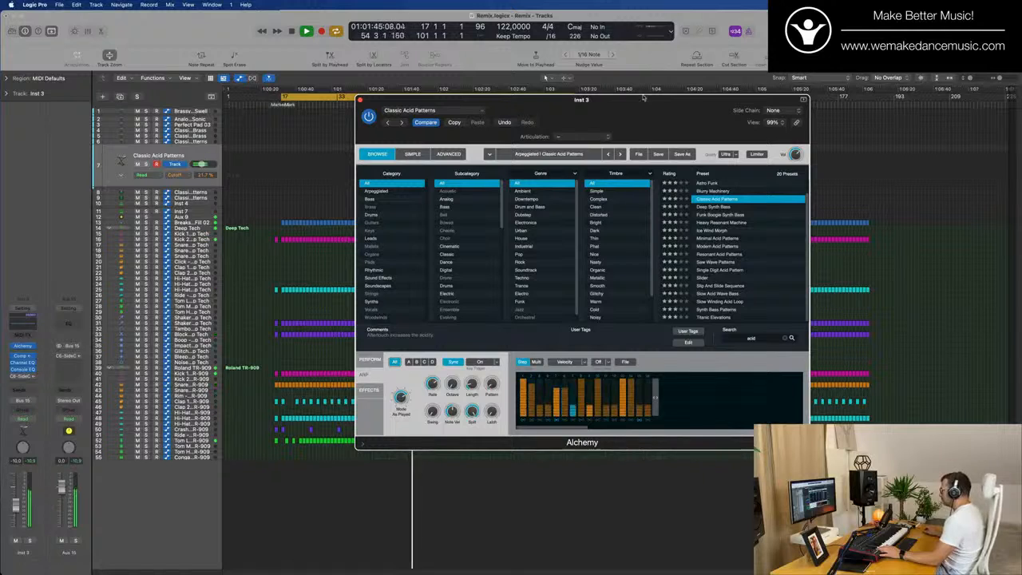
# - Set the arpeggiator sequence's snap value to 1/2 and adjust its Pattern amount
pyautogui.moveTo(643, 96); pyautogui.dragTo(577, 100)
pyautogui.click(539, 365)
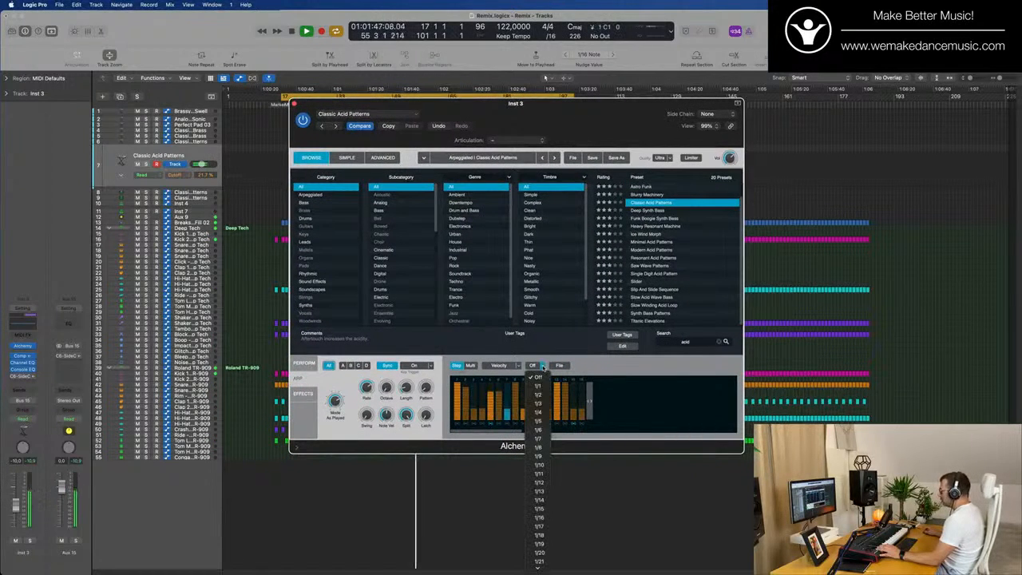
pyautogui.click(539, 394)
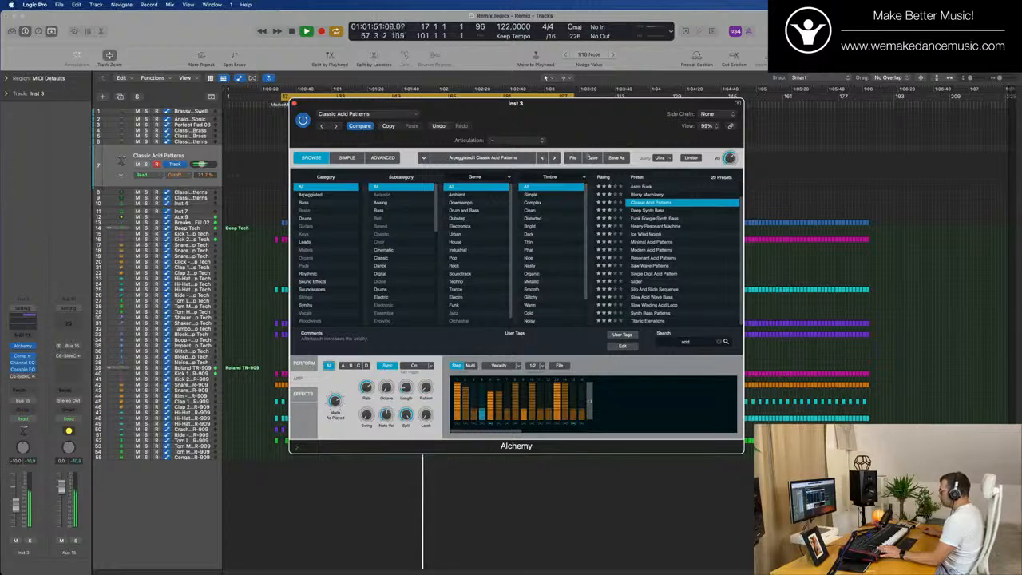
pyautogui.moveTo(589, 103); pyautogui.dragTo(683, 126)
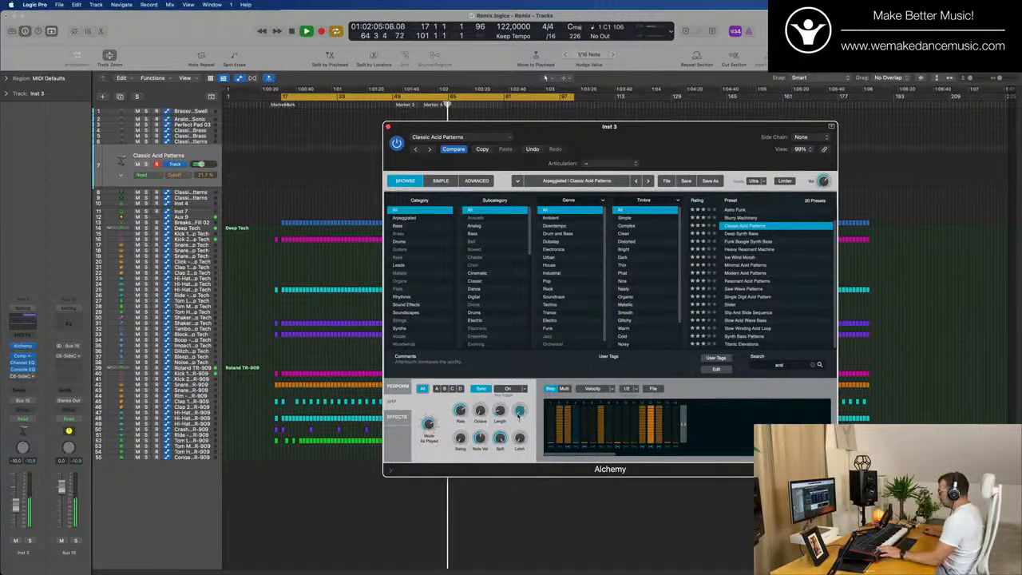
pyautogui.moveTo(519, 413)
pyautogui.mouseDown()
pyautogui.moveTo(519, 403)
pyautogui.moveTo(519, 421)
pyautogui.mouseUp()
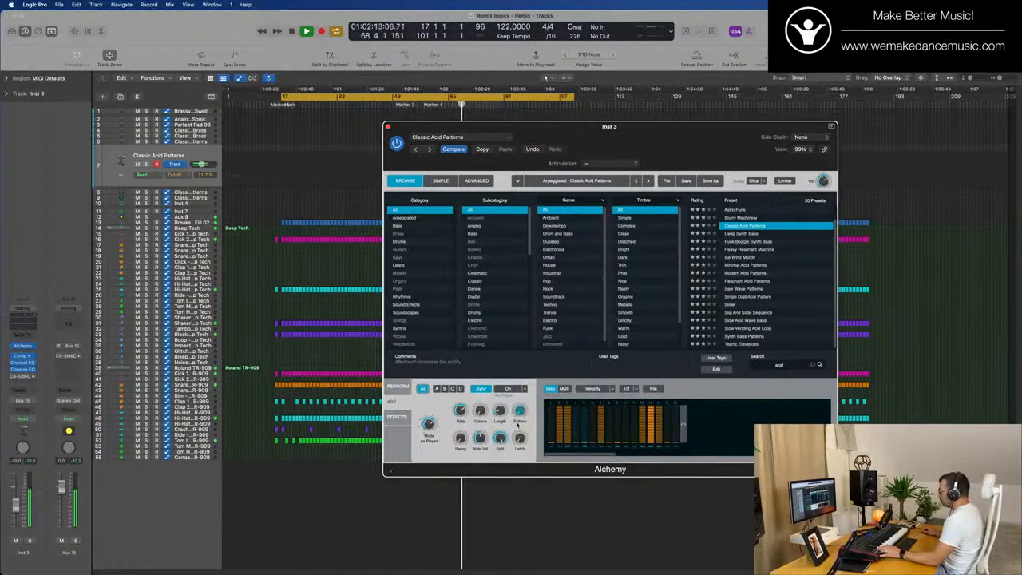
# - Record an acid take with the Pattern amount of Alchemy's arpeggiator readjusted, and move the recorded region to bar 17
pyautogui.moveTo(516, 410); pyautogui.dragTo(516, 404)
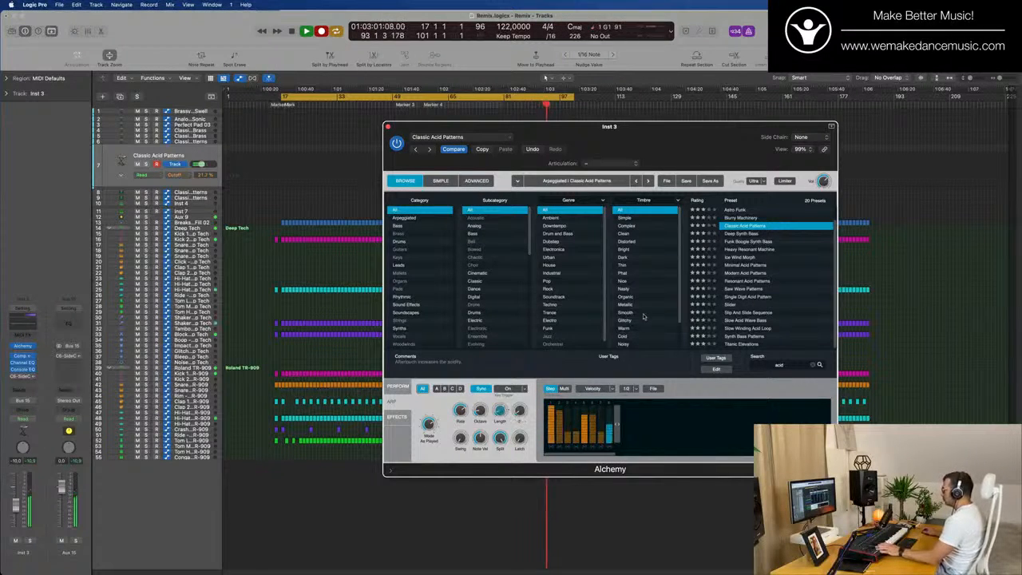
pyautogui.moveTo(677, 130); pyautogui.dragTo(1021, 176)
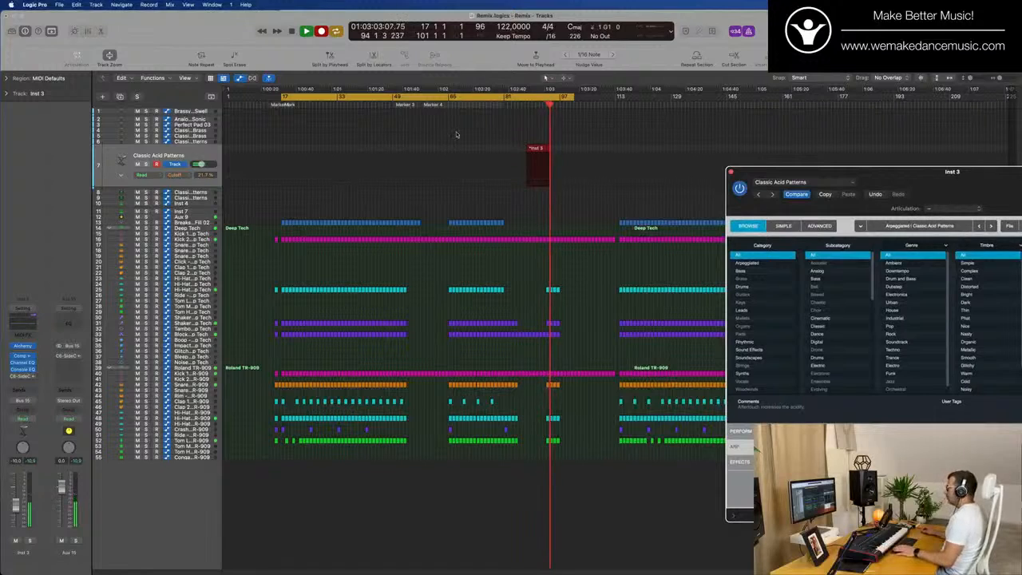
pyautogui.moveTo(538, 150); pyautogui.dragTo(294, 151)
# - Open the recorded Classic Acid Patterns region in the Piano Roll and quantize all its notes to 1/16 Note
pyautogui.doubleClick(294, 150)
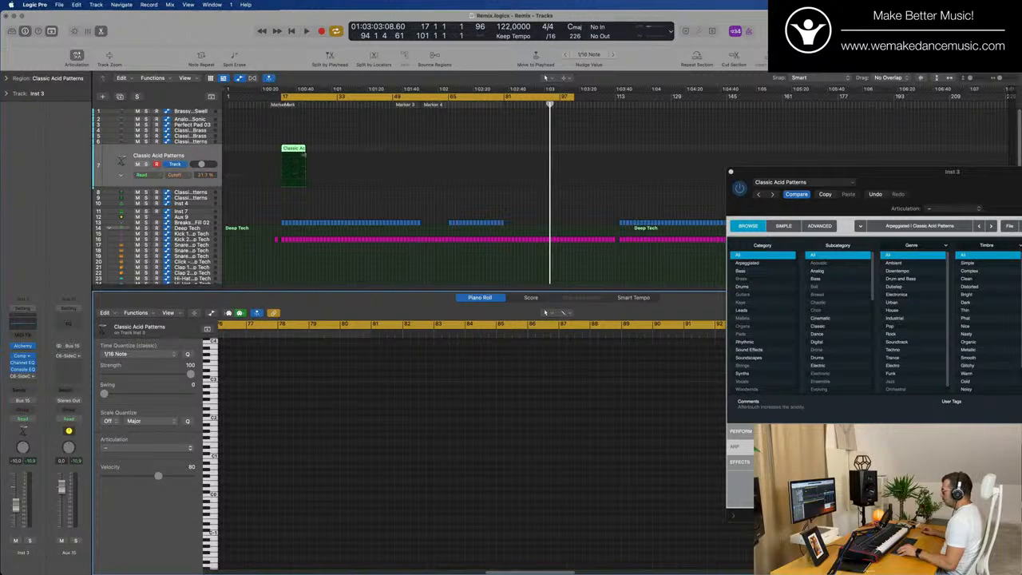
pyautogui.click(289, 120)
pyautogui.click(294, 105)
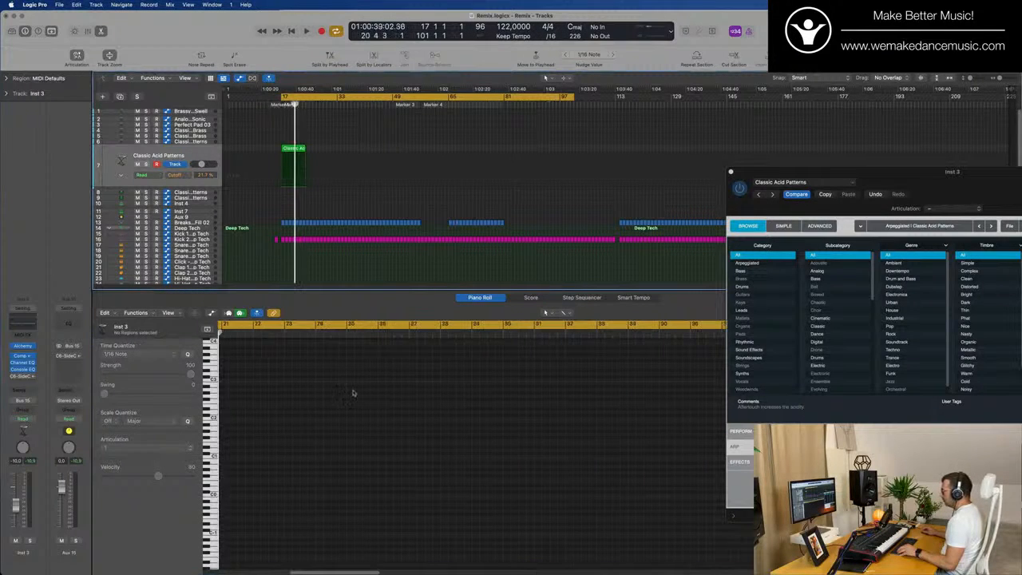
pyautogui.click(287, 151)
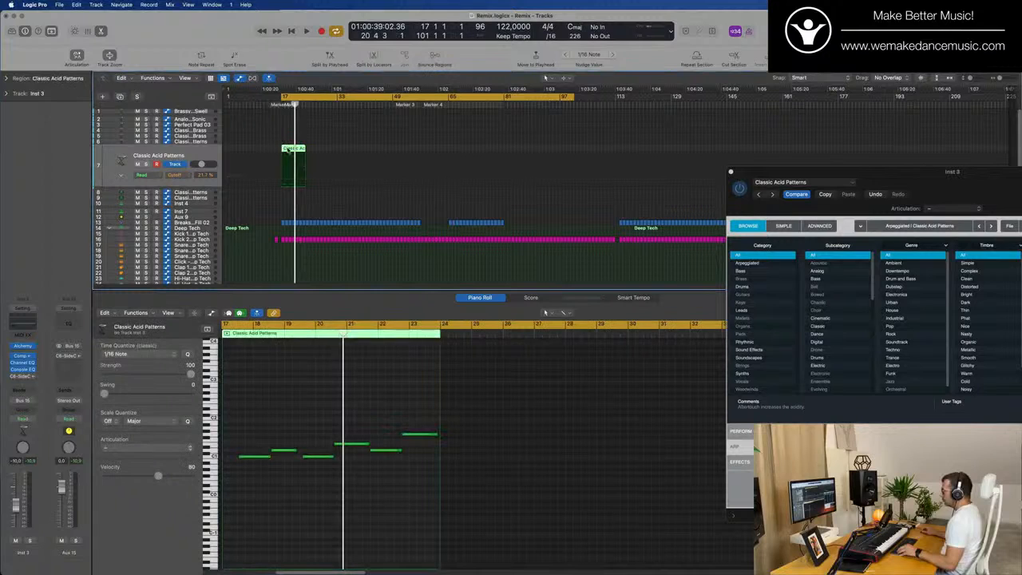
pyautogui.hscroll(2, 327, 527)
pyautogui.hscroll(-10, 309, 525)
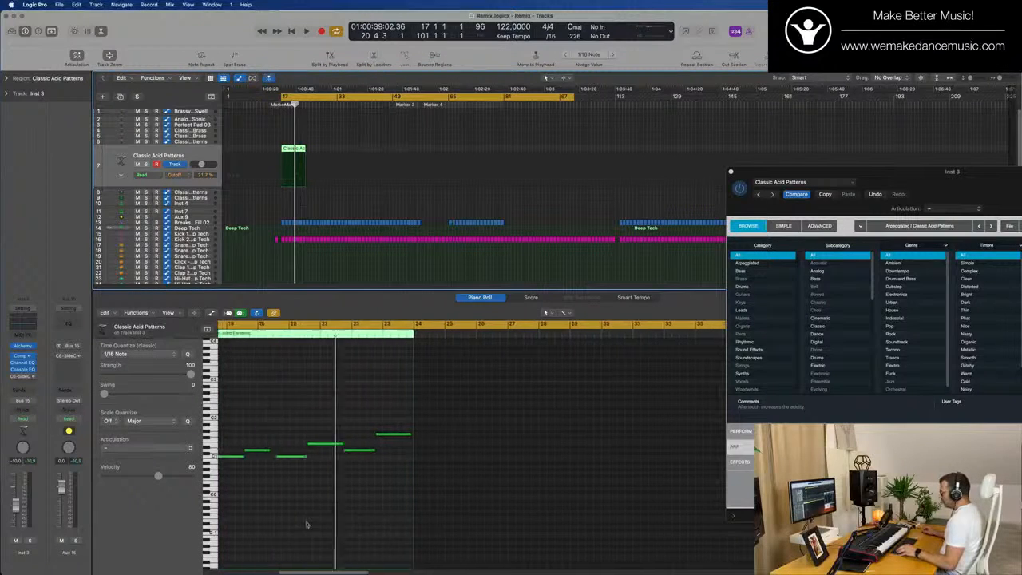
pyautogui.scroll(5, 304, 524)
pyautogui.scroll(-2, 303, 523)
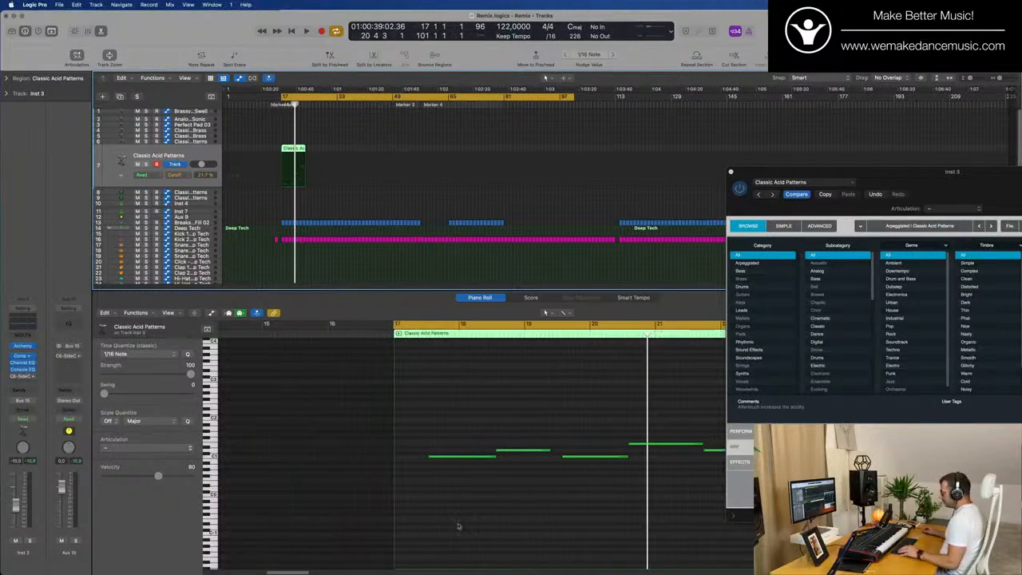
pyautogui.press('super+a')
pyautogui.click(488, 512)
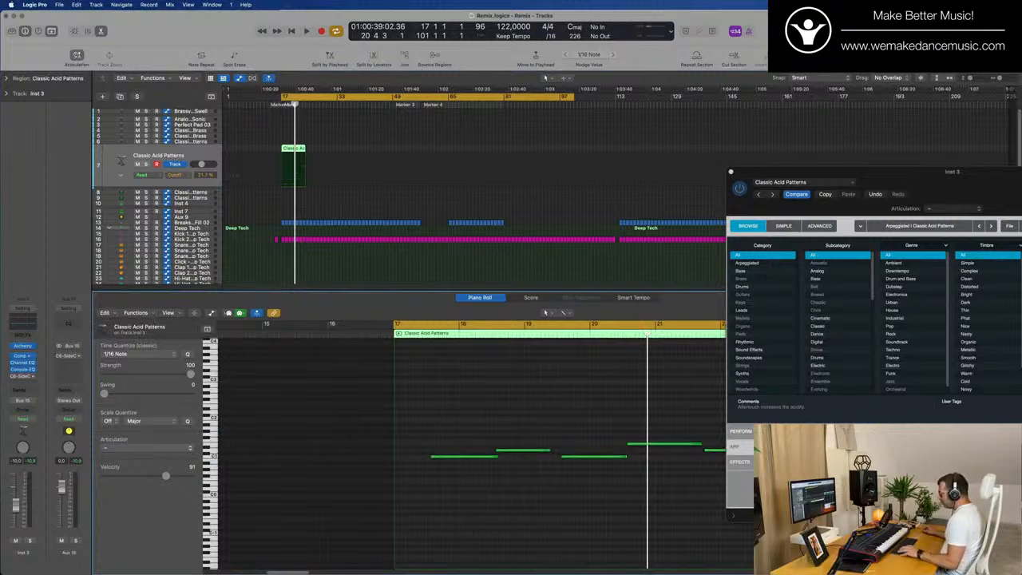
# - Move all the region's notes earlier so the first one starts at bar 17, and play them back
pyautogui.scroll(-1, 490, 427)
pyautogui.hscroll(4, 529, 428)
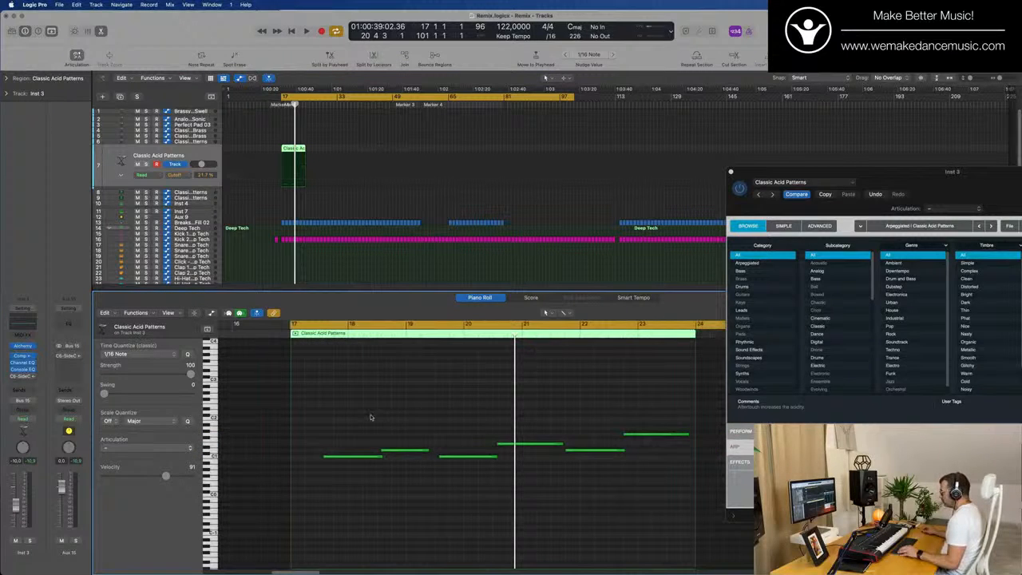
pyautogui.moveTo(353, 417); pyautogui.dragTo(724, 454)
pyautogui.moveTo(341, 418); pyautogui.dragTo(711, 535)
pyautogui.moveTo(327, 459); pyautogui.dragTo(380, 456)
pyautogui.click(361, 467)
pyautogui.press('space')
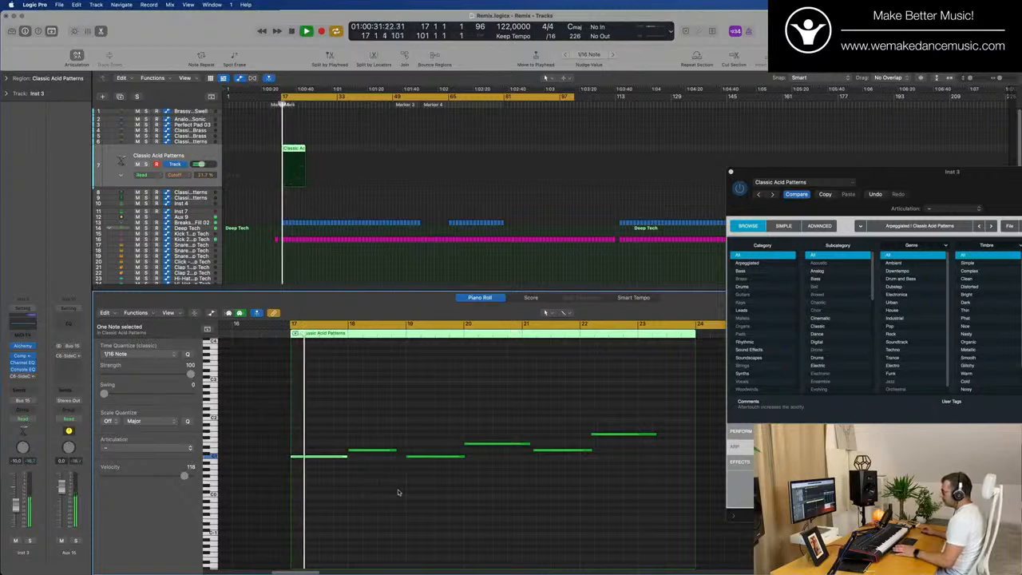
# - Lengthen the second note (D1) so that it ends at bar 19
pyautogui.click(409, 495)
pyautogui.hscroll(-3, 411, 508)
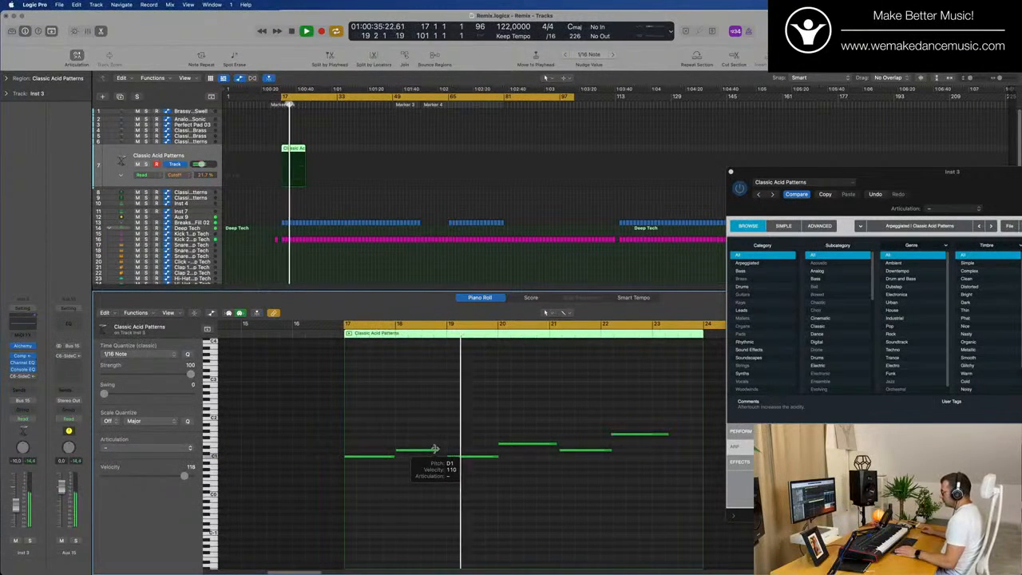
pyautogui.moveTo(436, 451); pyautogui.dragTo(446, 452)
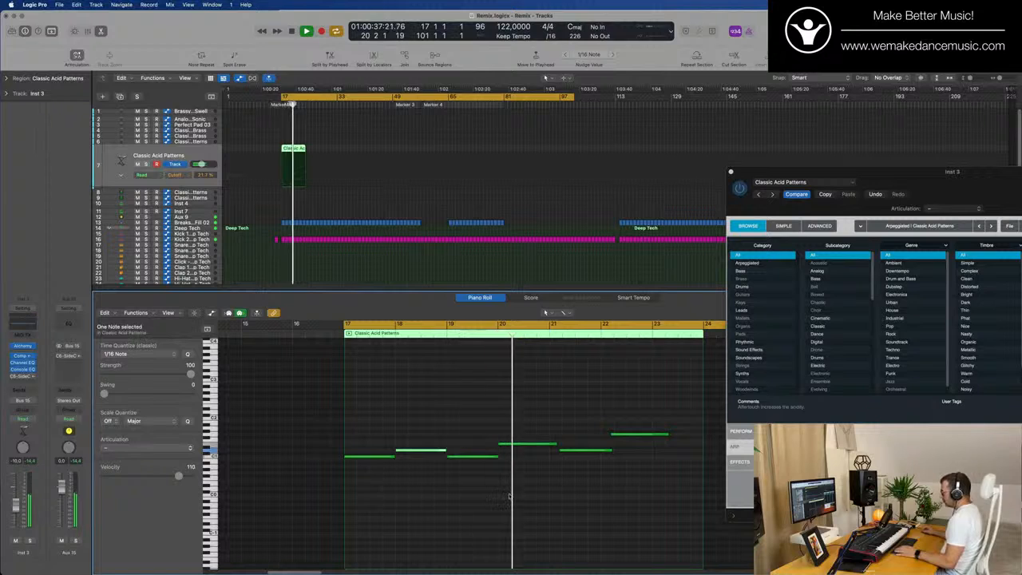
pyautogui.click(568, 482)
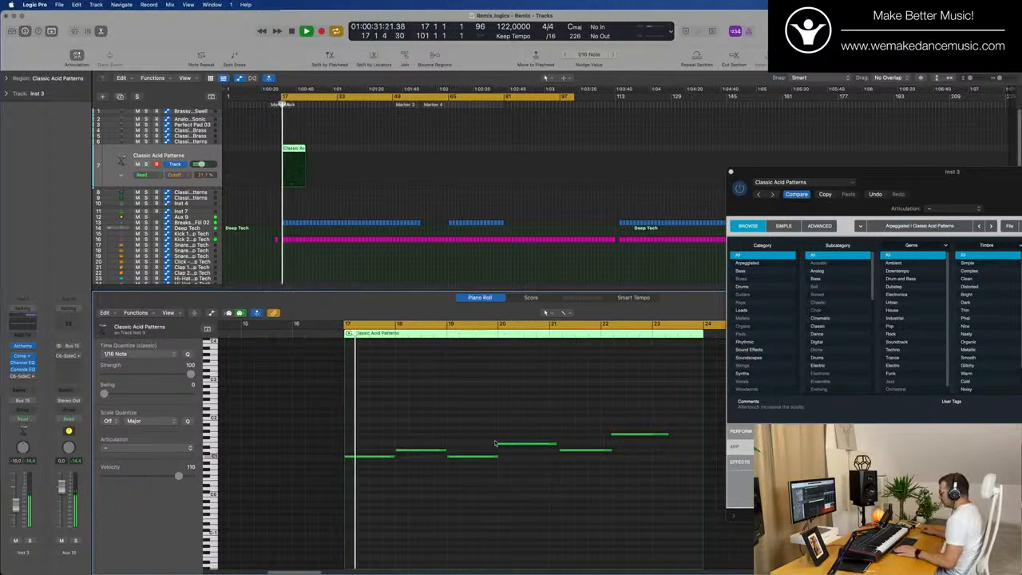
# - Delete the first two notes and move the remaining four two bars earlier to start at bar 17
pyautogui.moveTo(416, 419); pyautogui.dragTo(361, 489)
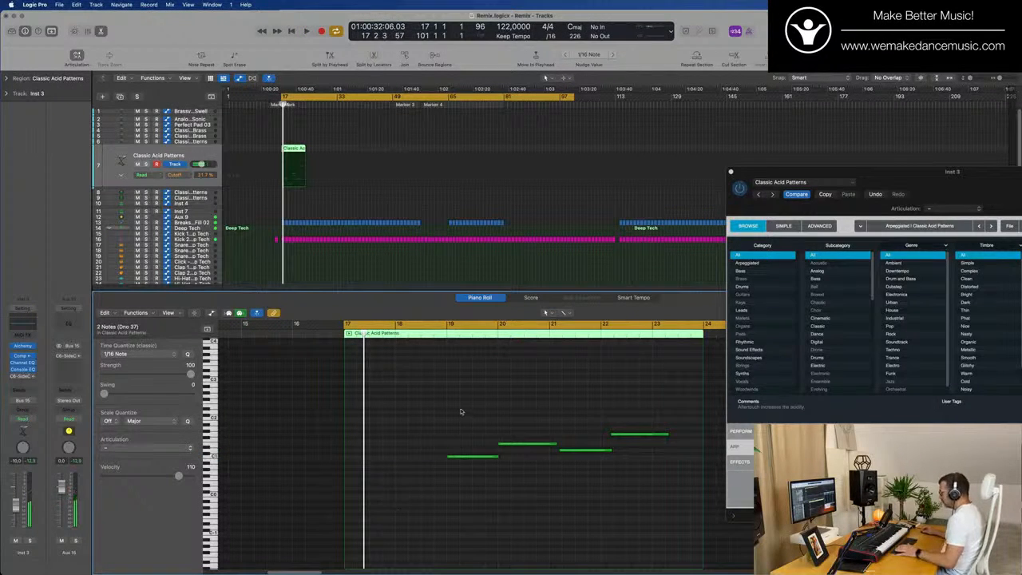
pyautogui.press('super+a')
pyautogui.moveTo(465, 457); pyautogui.dragTo(365, 461)
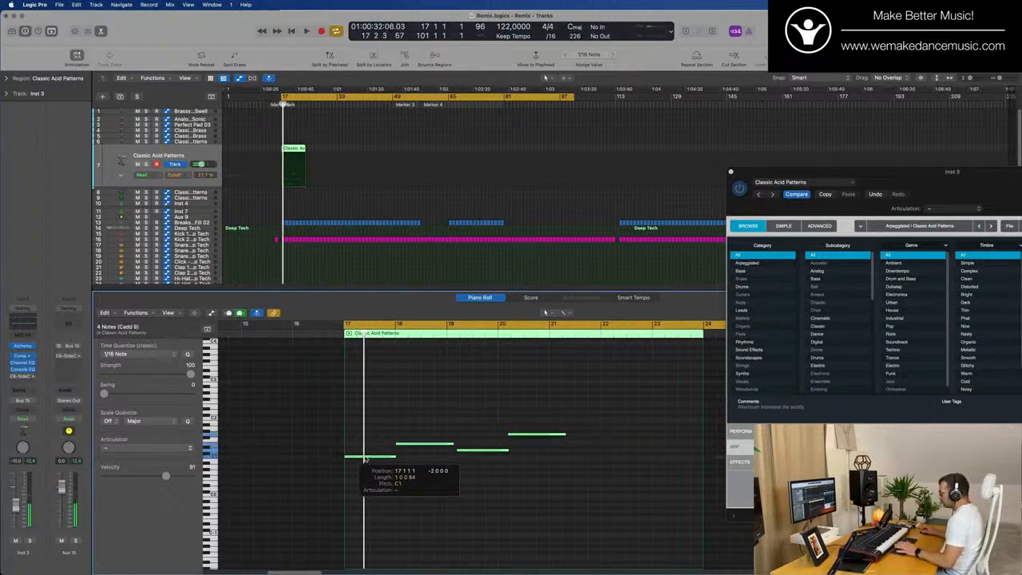
pyautogui.press('space')
pyautogui.click(456, 479)
# - Shorten the E1 note to about bar 19, and move the following two notes to start at bars 19 and 20
pyautogui.scroll(3, 466, 477)
pyautogui.scroll(2, 465, 477)
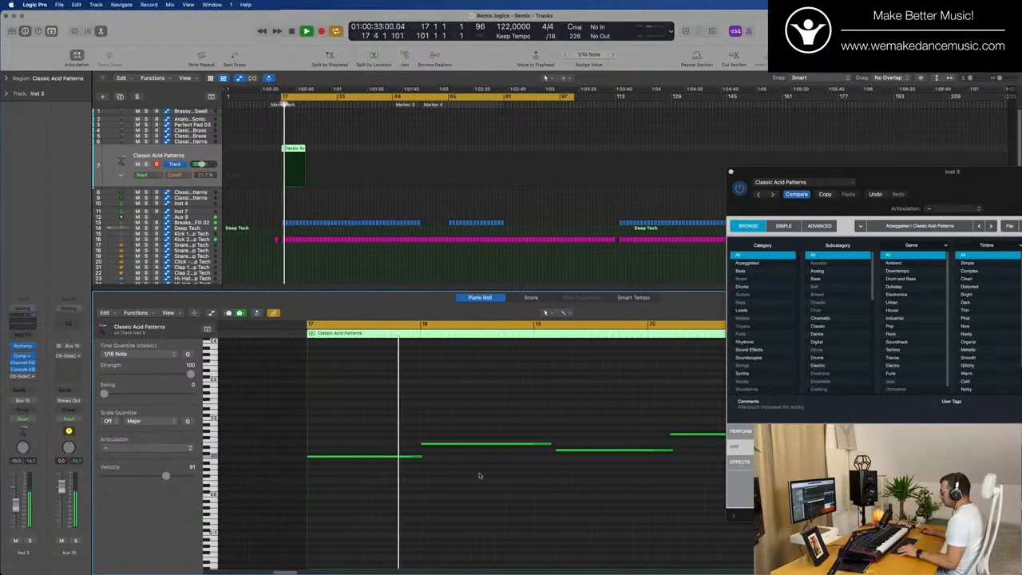
pyautogui.press('space')
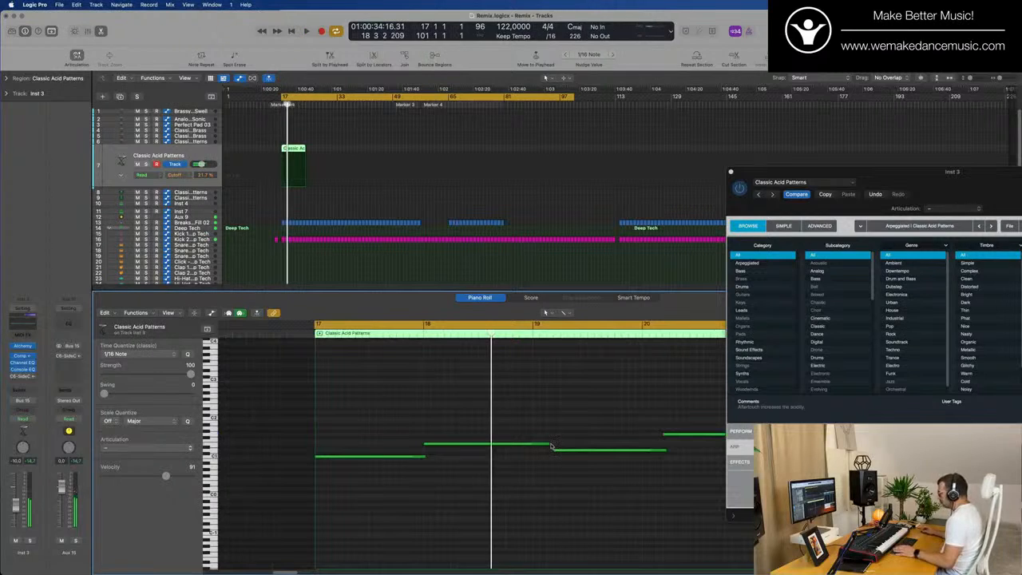
pyautogui.moveTo(542, 445)
pyautogui.mouseDown()
pyautogui.moveTo(533, 447)
pyautogui.moveTo(555, 453)
pyautogui.mouseUp()
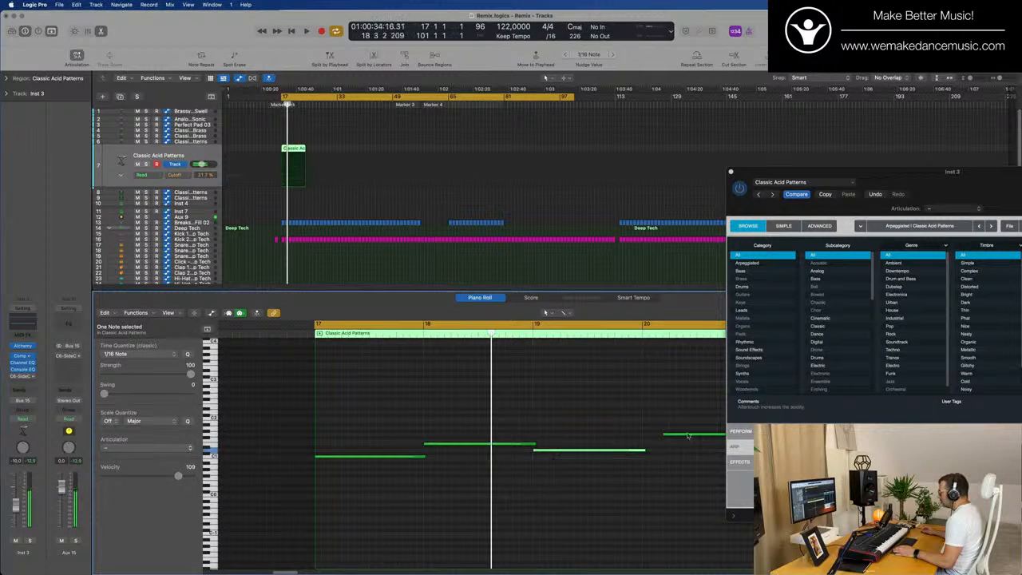
pyautogui.moveTo(685, 437); pyautogui.dragTo(667, 437)
# - Play back the four-note pattern and shorten its last note to end at bar 21
pyautogui.press('space')
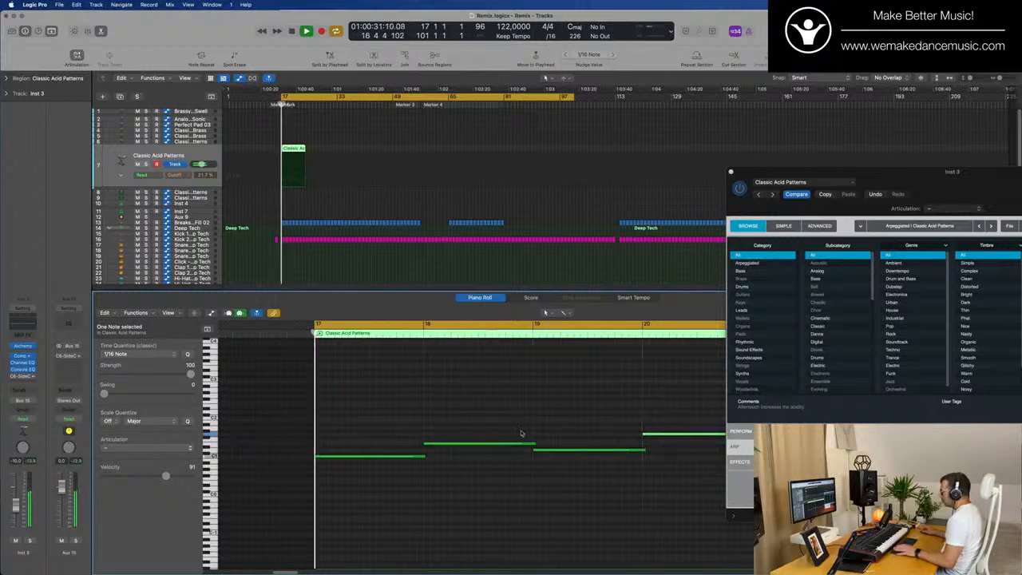
pyautogui.scroll(-5, 521, 431)
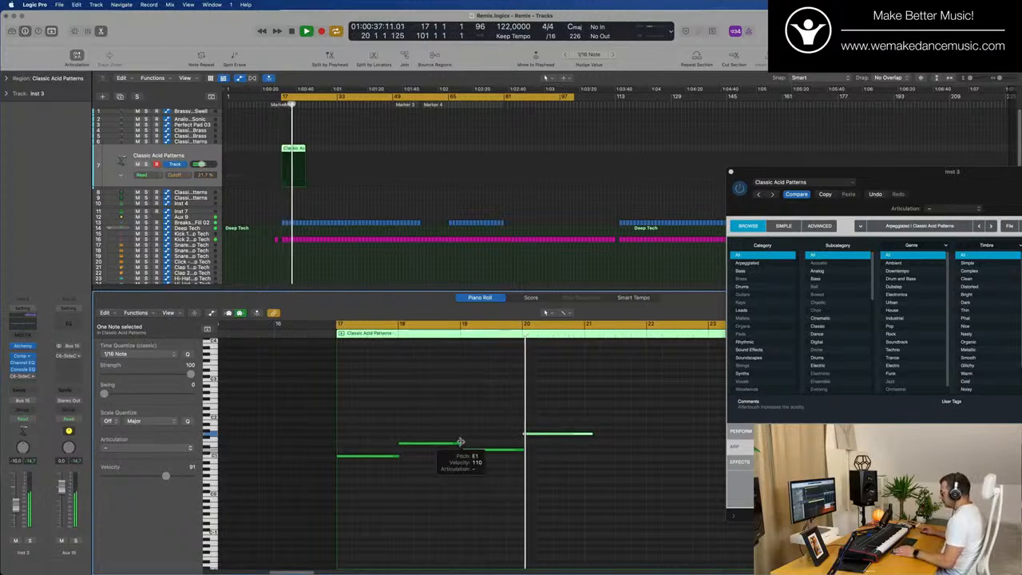
pyautogui.scroll(-1, 480, 441)
pyautogui.scroll(-2, 550, 441)
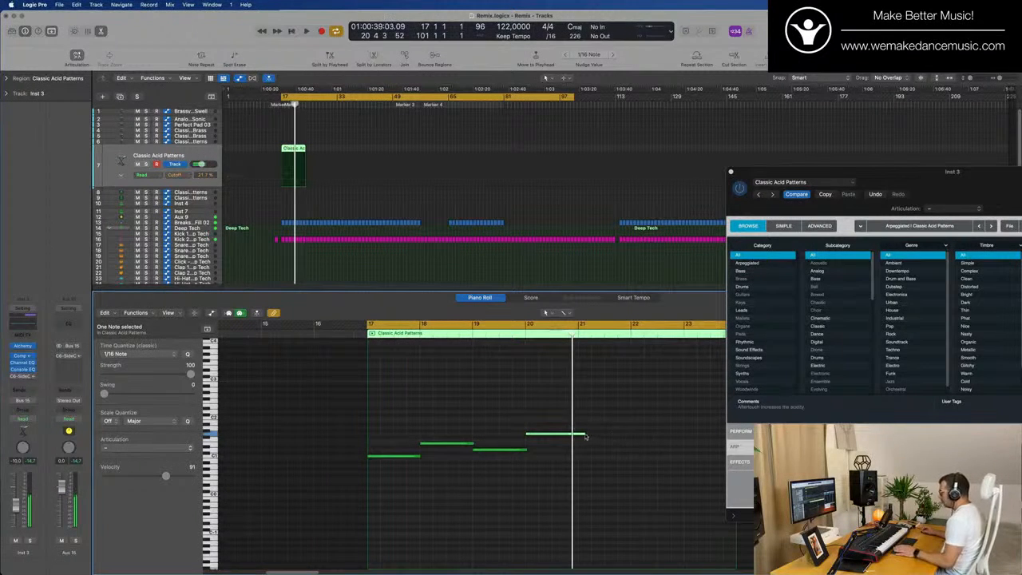
pyautogui.moveTo(582, 433); pyautogui.dragTo(577, 434)
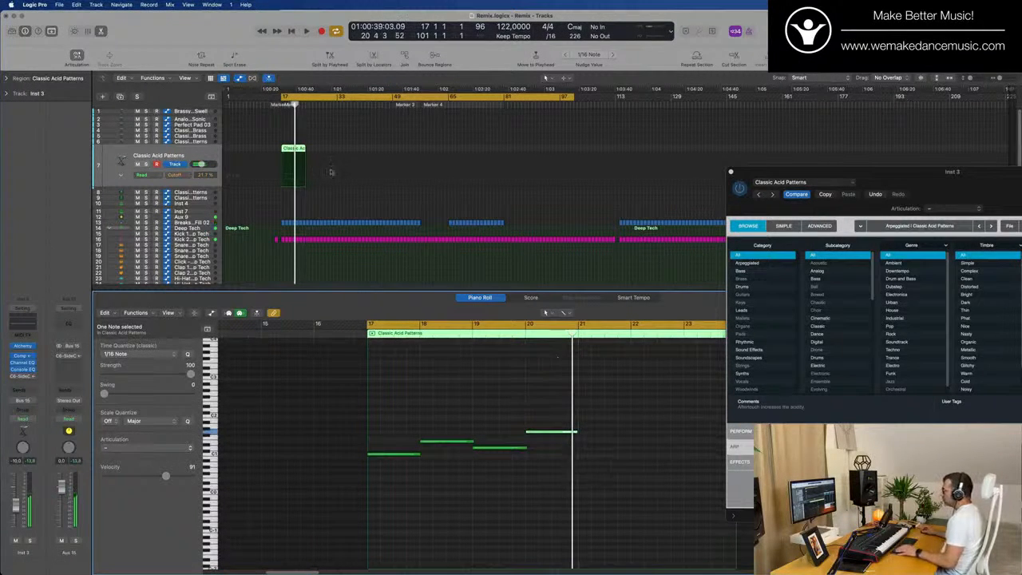
# - Split the Classic Acid Patterns region at bar 21 and delete the part after the split
pyautogui.scroll(1, 302, 151)
pyautogui.scroll(3, 303, 150)
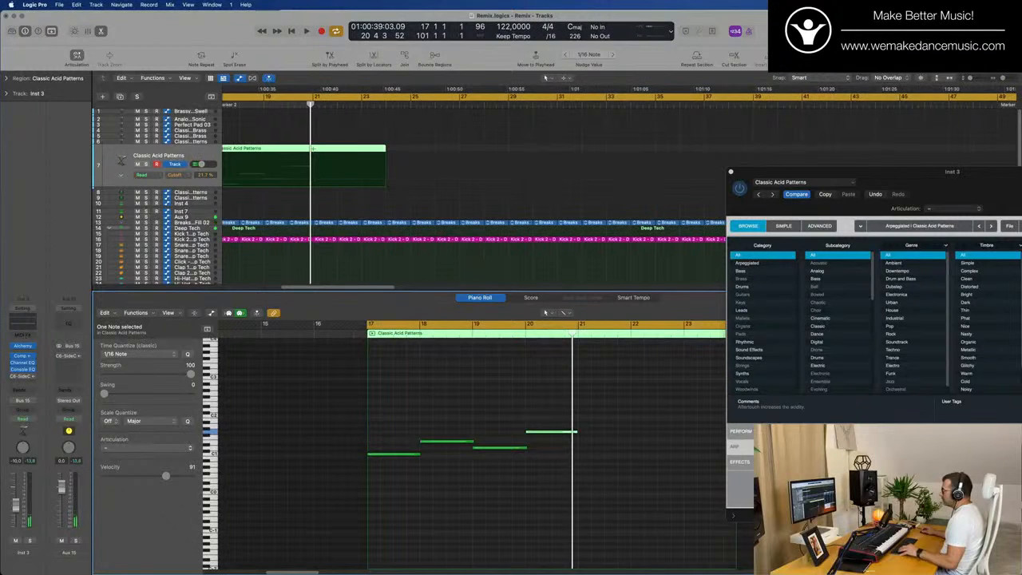
pyautogui.click(312, 149)
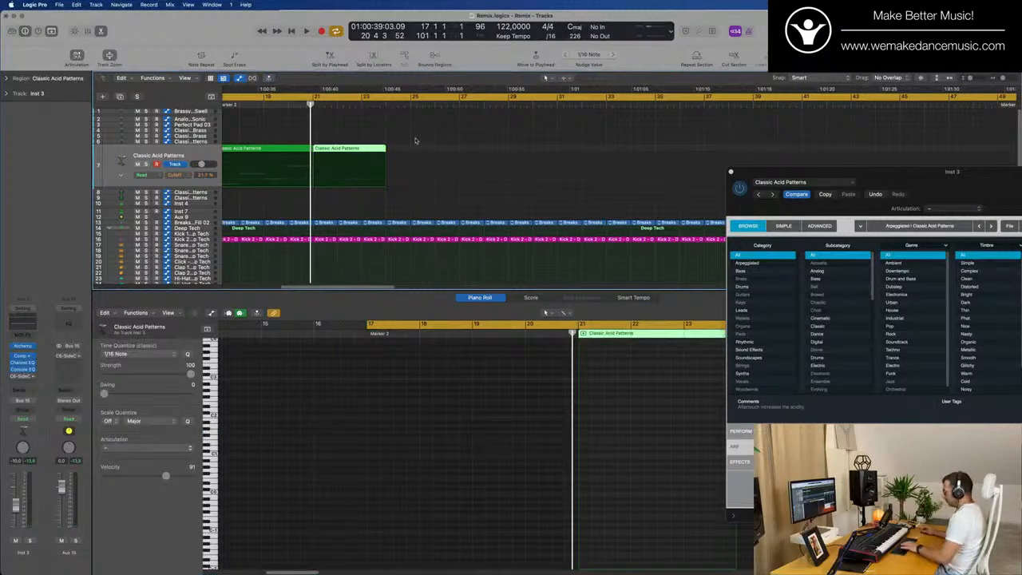
pyautogui.press('Delete')
# - Play the trimmed pattern with Alchemy's window back in view, and turn down the arpeggiator's Length
pyautogui.press('space')
pyautogui.moveTo(903, 184); pyautogui.dragTo(616, 174)
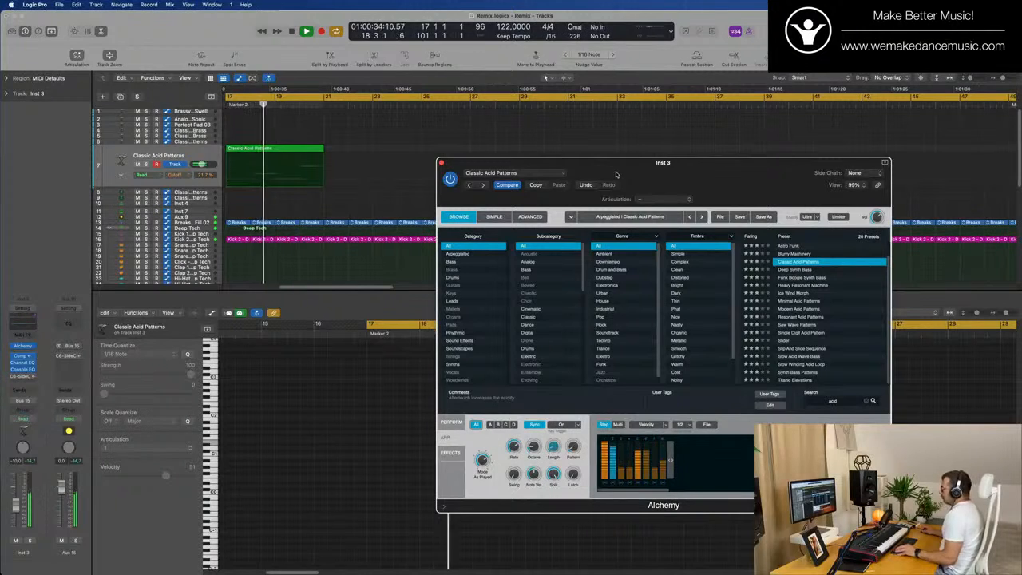
pyautogui.moveTo(616, 174); pyautogui.dragTo(580, 174)
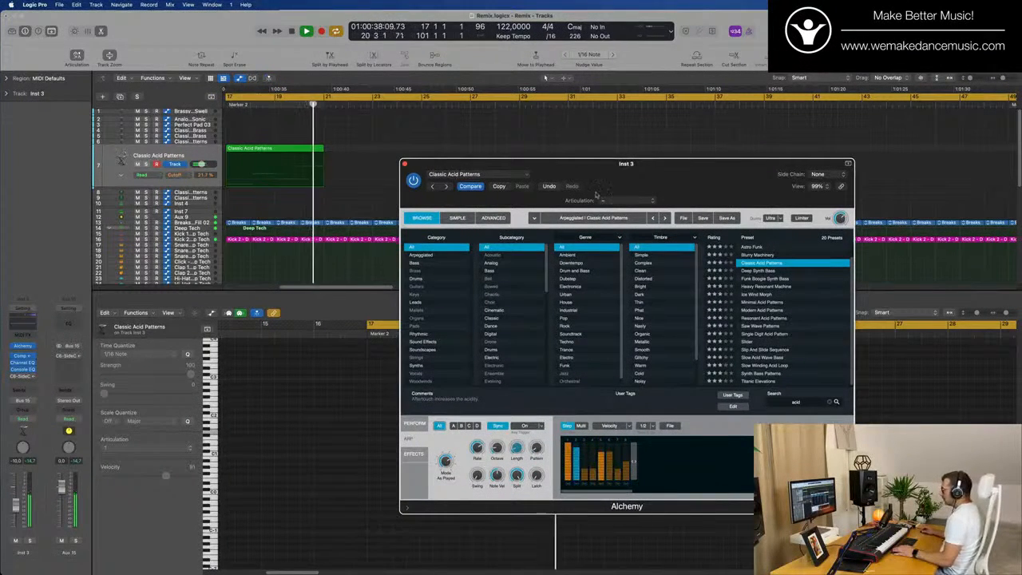
pyautogui.moveTo(575, 175); pyautogui.dragTo(484, 170)
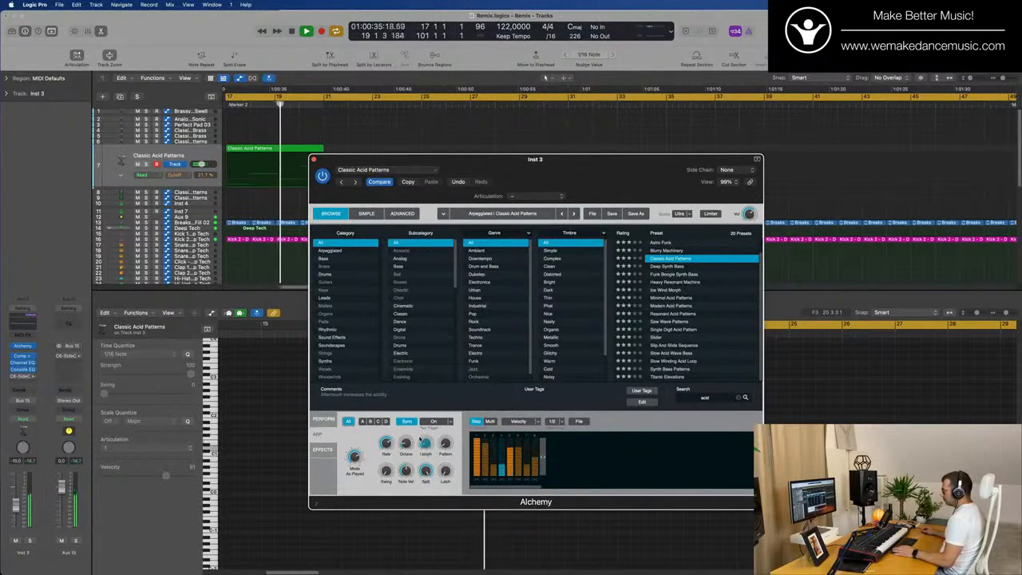
pyautogui.press('space')
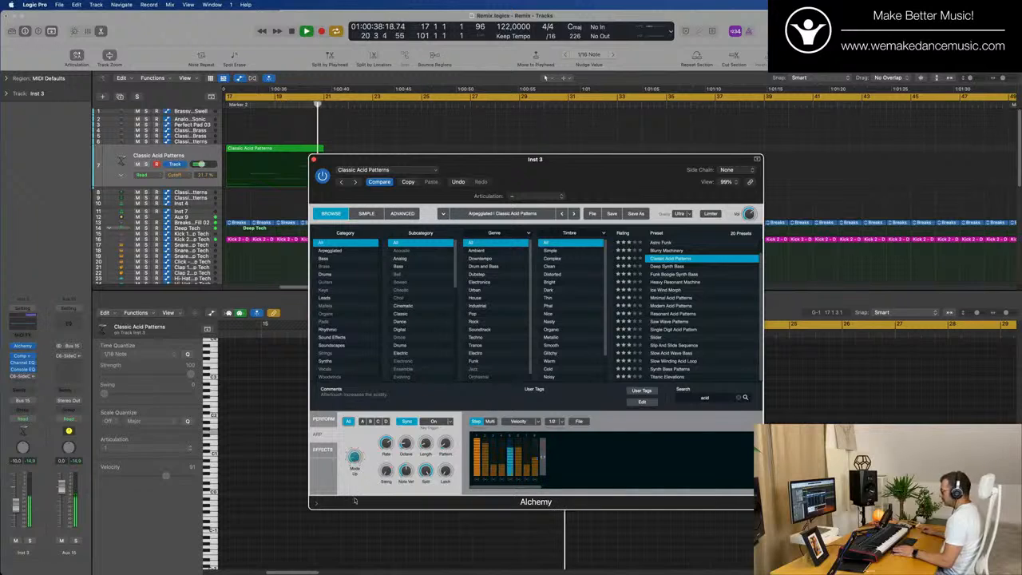
# - Audition the pattern with the arpeggiator mode Up and Off, and set the Mode to Down
pyautogui.press('space')
pyautogui.press('space')
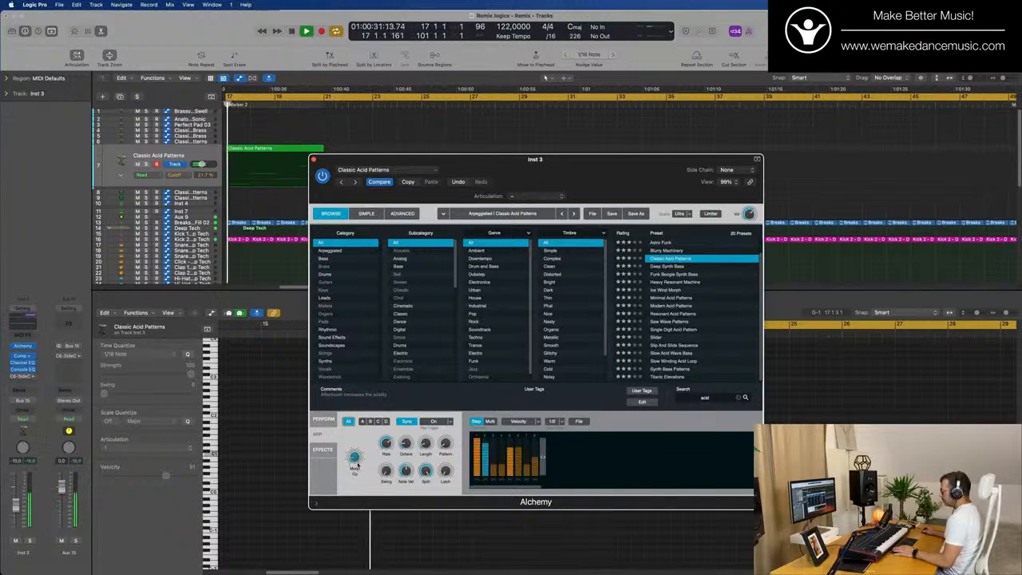
pyautogui.press('space')
pyautogui.press('space')
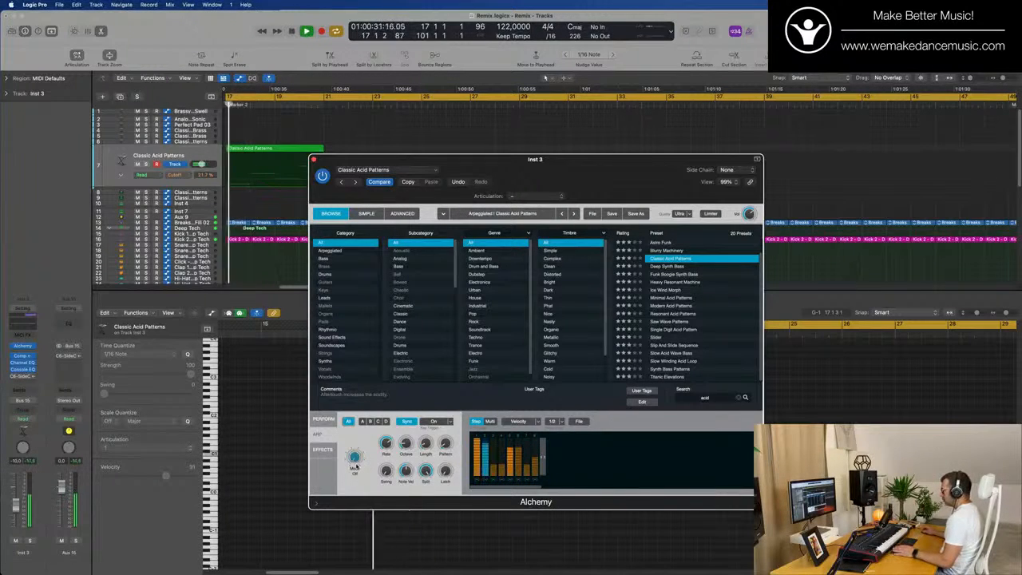
pyautogui.press('space')
pyautogui.press('space')
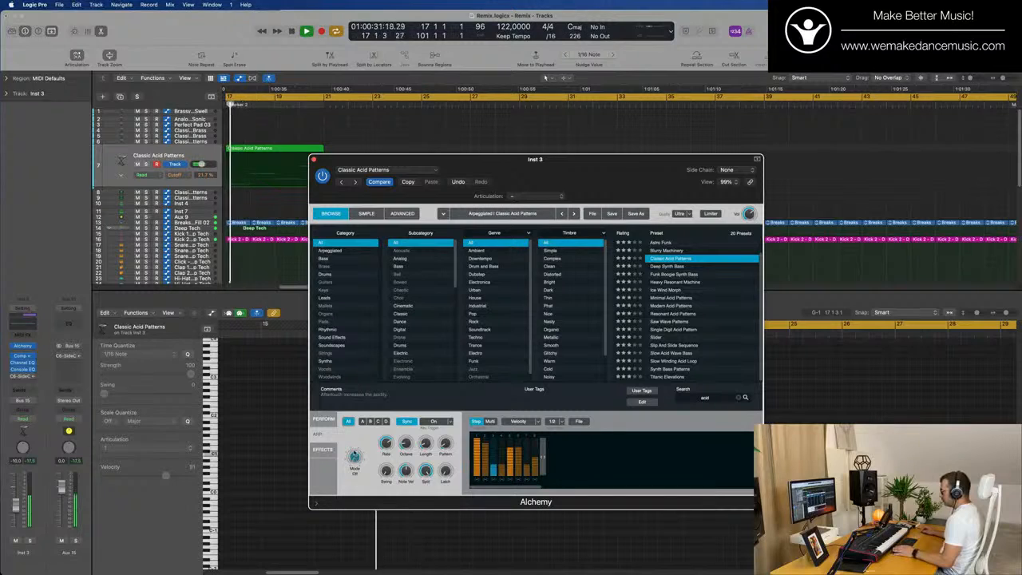
pyautogui.moveTo(354, 456); pyautogui.dragTo(355, 446)
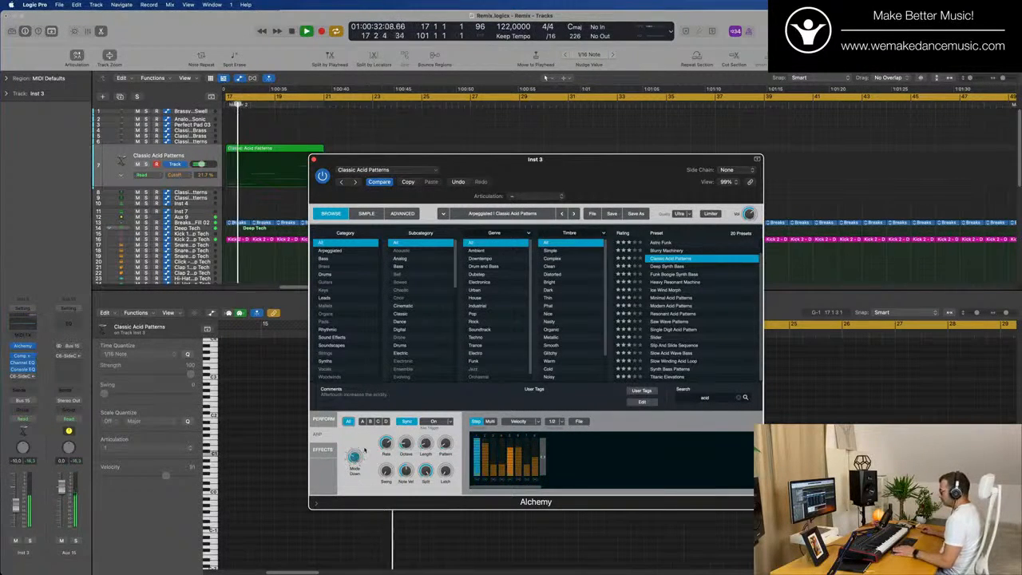
# - Raise the Cutoff in Alchemy's performance controls and switch to the Noisy performance snapshot
pyautogui.moveTo(614, 174); pyautogui.dragTo(563, 151)
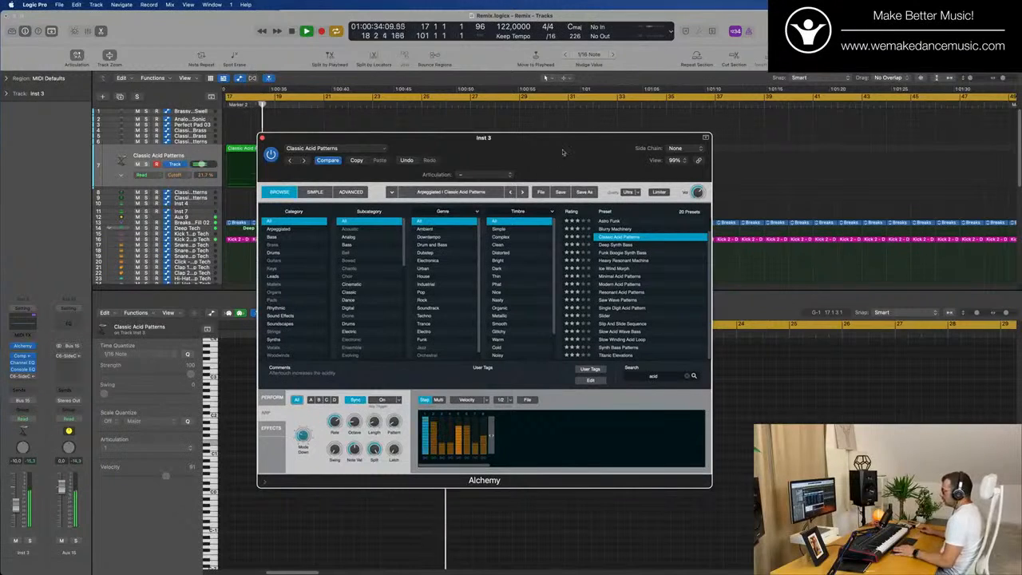
pyautogui.press('space')
pyautogui.press('space')
pyautogui.click(273, 398)
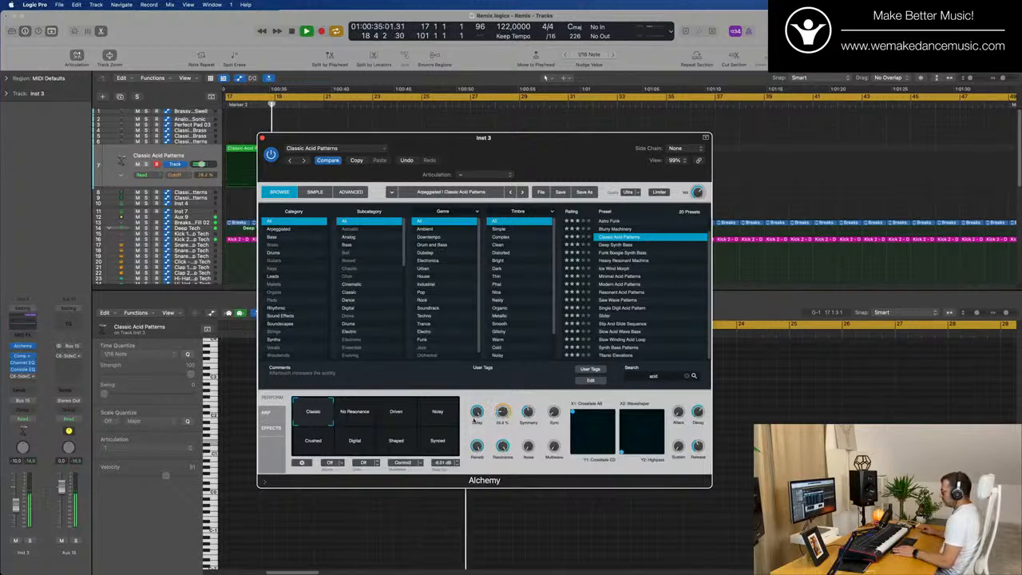
pyautogui.click(436, 412)
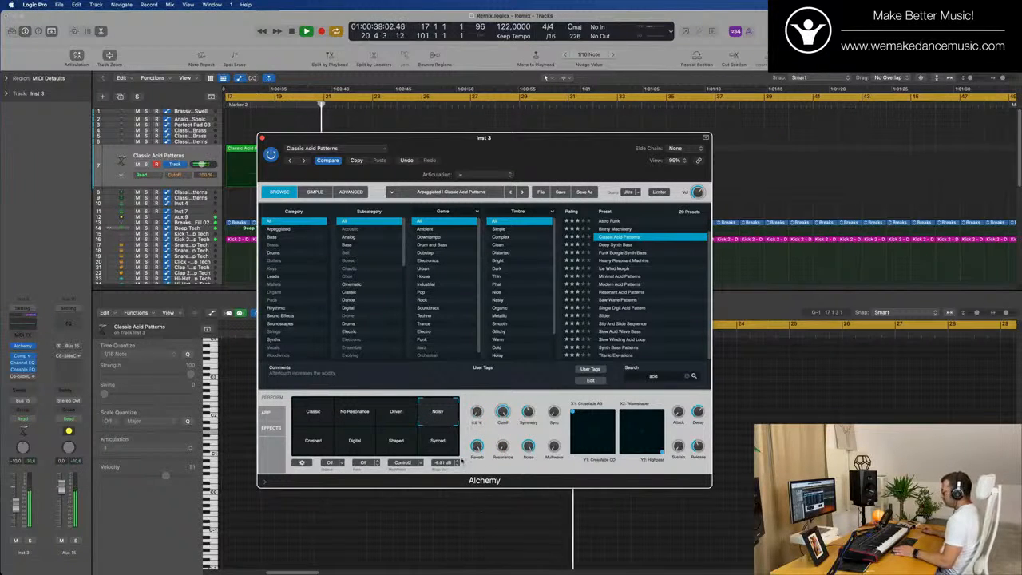
# - Repeat the Classic Acid Patterns region three times so that four copies fill bars 17 to 33
pyautogui.moveTo(482, 137); pyautogui.dragTo(630, 293)
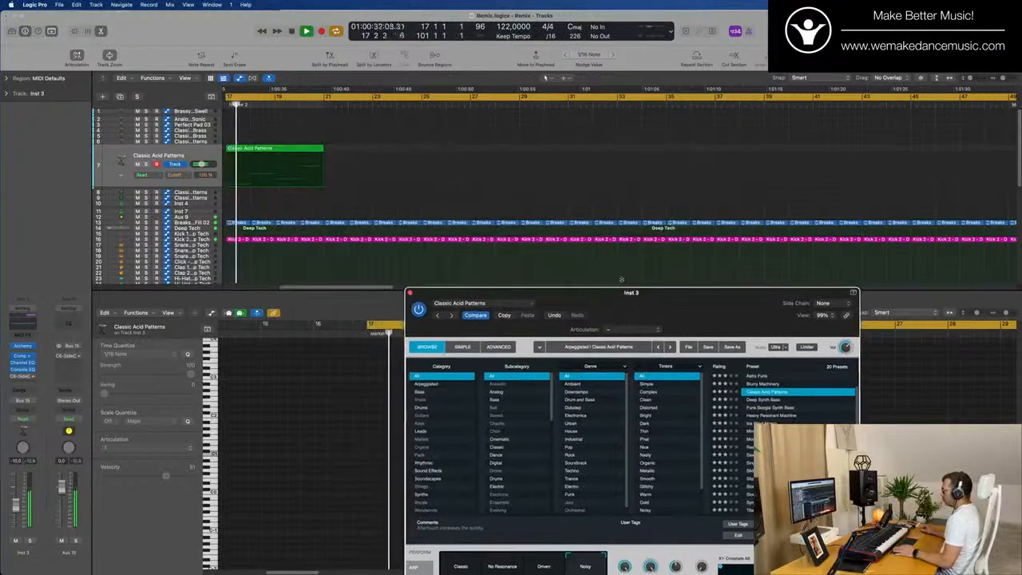
pyautogui.scroll(-3, 397, 152)
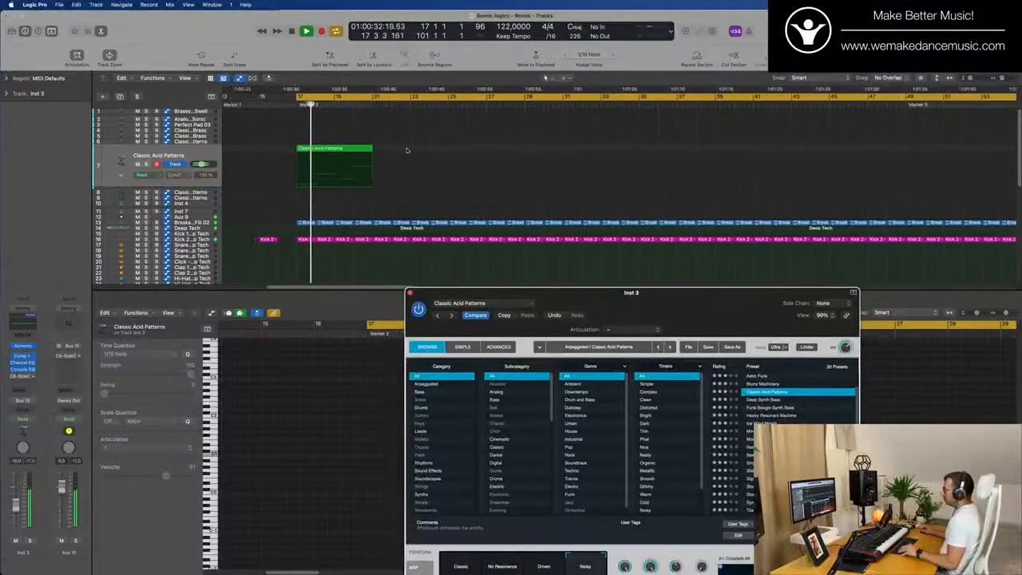
pyautogui.click(324, 159)
pyautogui.press('super+r')
pyautogui.press('super+r')
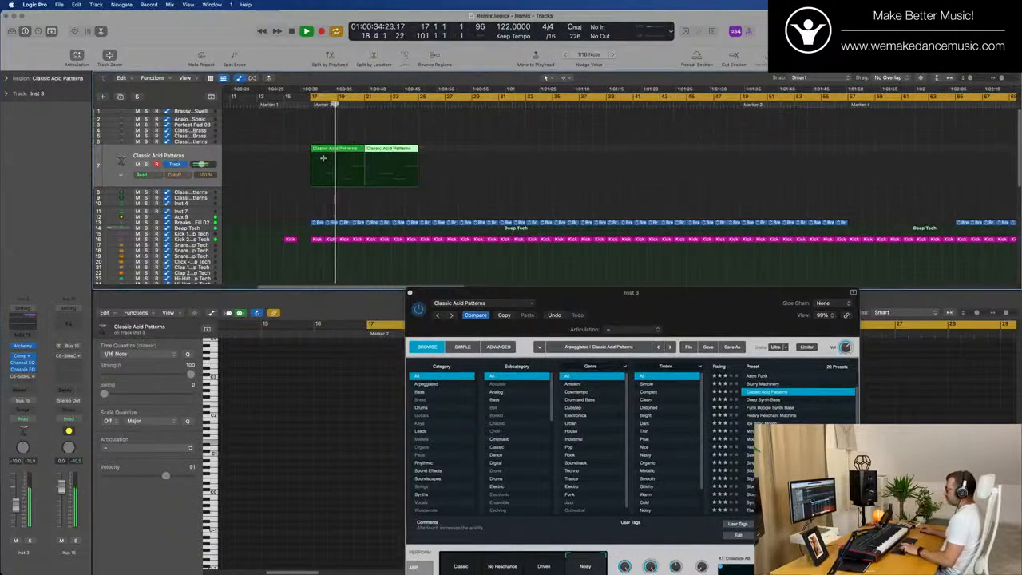
pyautogui.press('super+r')
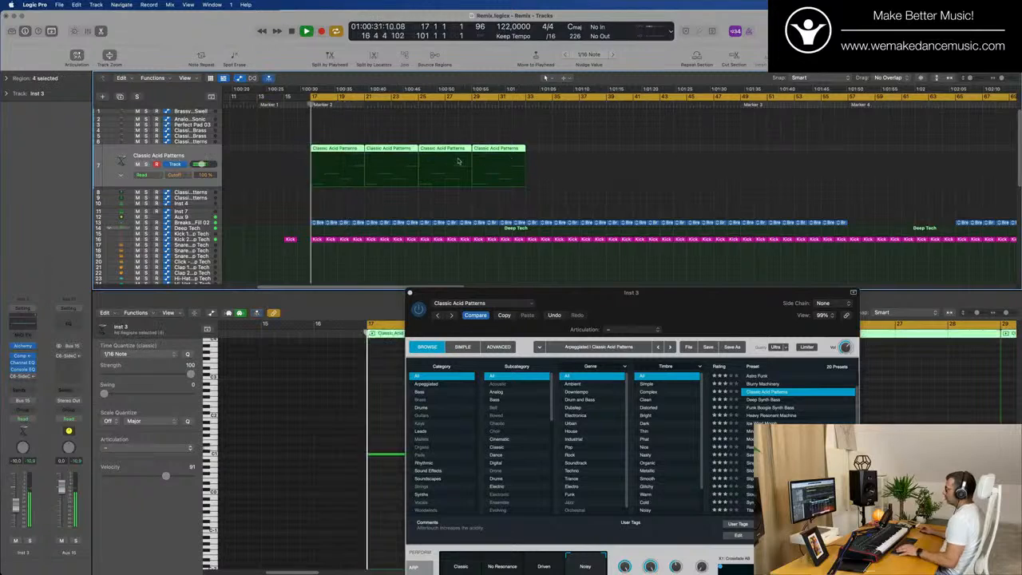
# - Shorten the cycle range so it ends at bar 33, matching the four acid regions
pyautogui.scroll(-2, 915, 116)
pyautogui.scroll(-3, 862, 126)
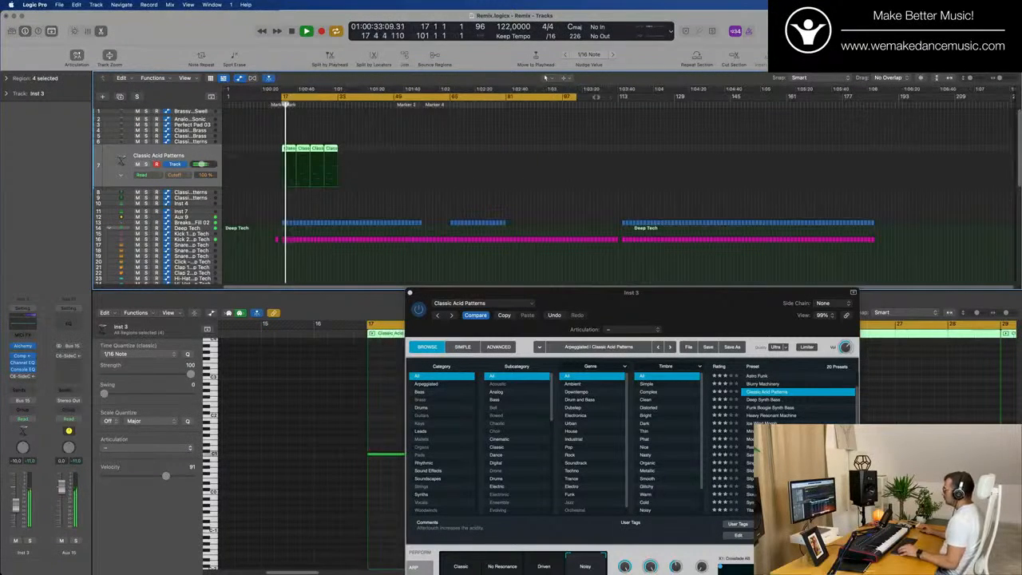
pyautogui.moveTo(573, 95); pyautogui.dragTo(344, 96)
# - Bring Alchemy's performance controls into view and adjust the Cutoff to about 70% and the Resonance while the acid pattern loops
pyautogui.moveTo(632, 329); pyautogui.dragTo(558, 246)
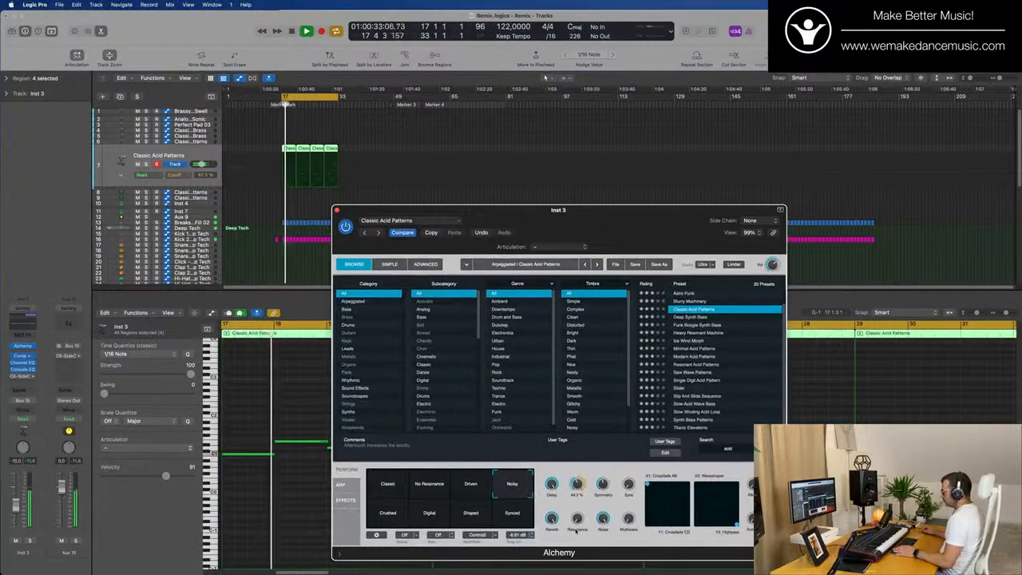
pyautogui.moveTo(612, 231); pyautogui.dragTo(586, 127)
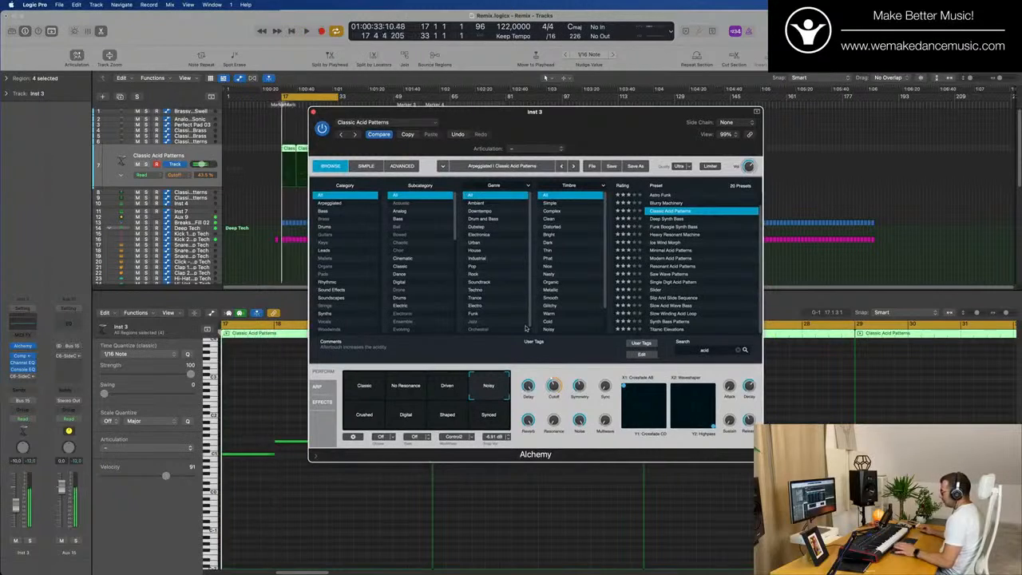
pyautogui.moveTo(605, 422); pyautogui.dragTo(555, 368)
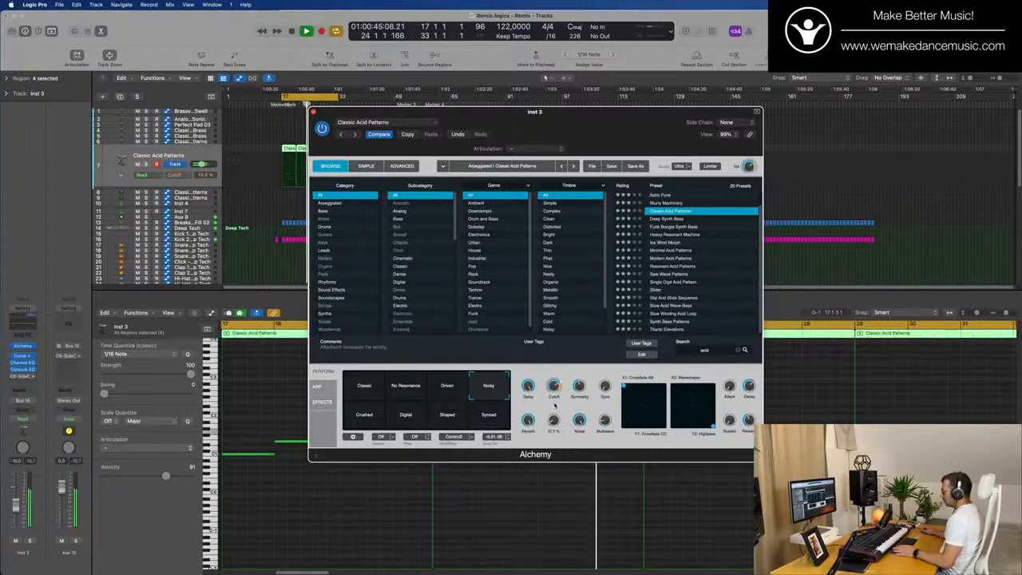
pyautogui.moveTo(602, 128); pyautogui.dragTo(639, 111)
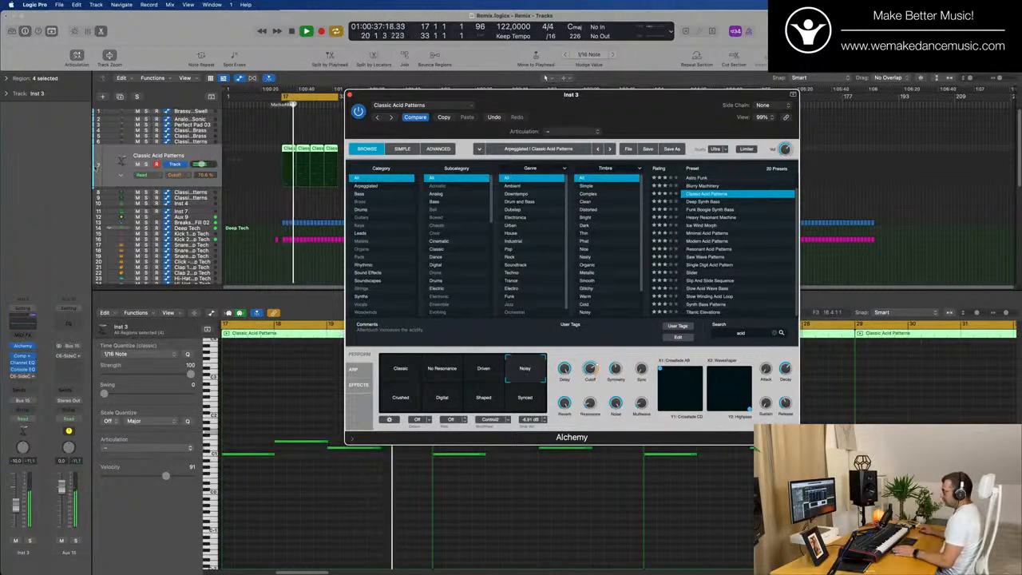
# - Try the acid track's output on Bus 5 (Drum Machine Designer-Delay), audition it, and route the output back to Bus 15
pyautogui.click(545, 78)
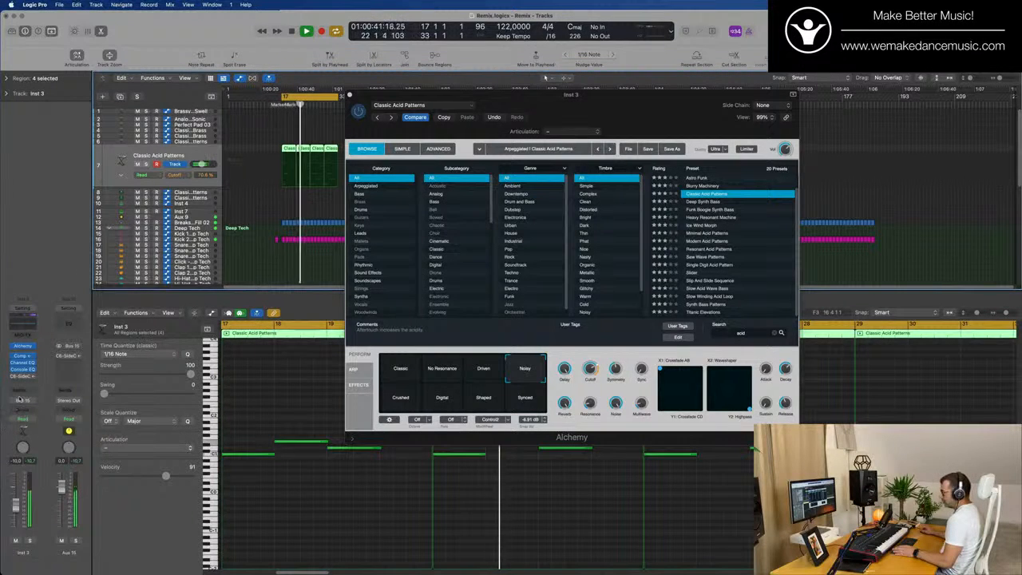
pyautogui.click(27, 403)
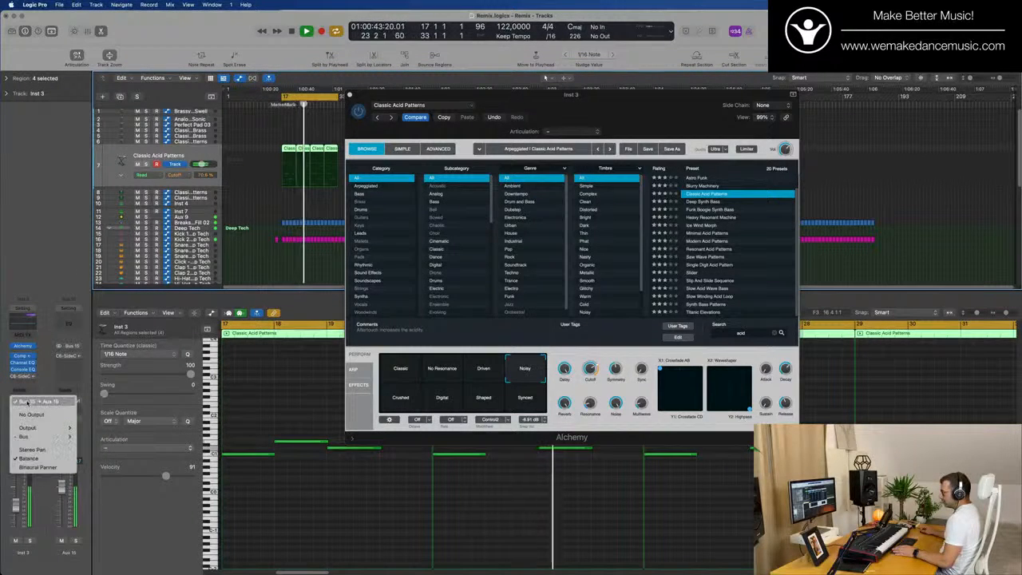
pyautogui.click(8, 418)
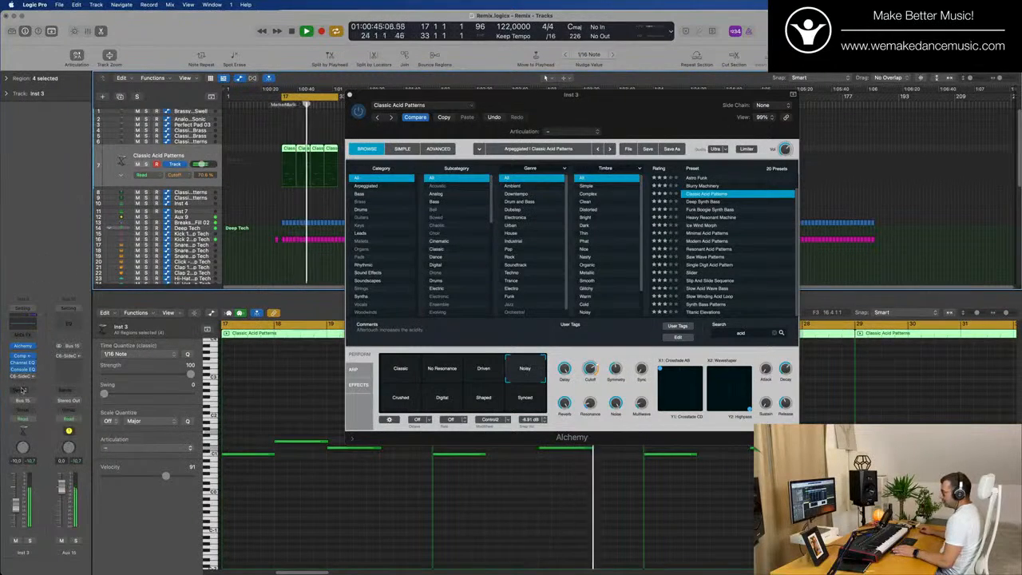
pyautogui.click(20, 391)
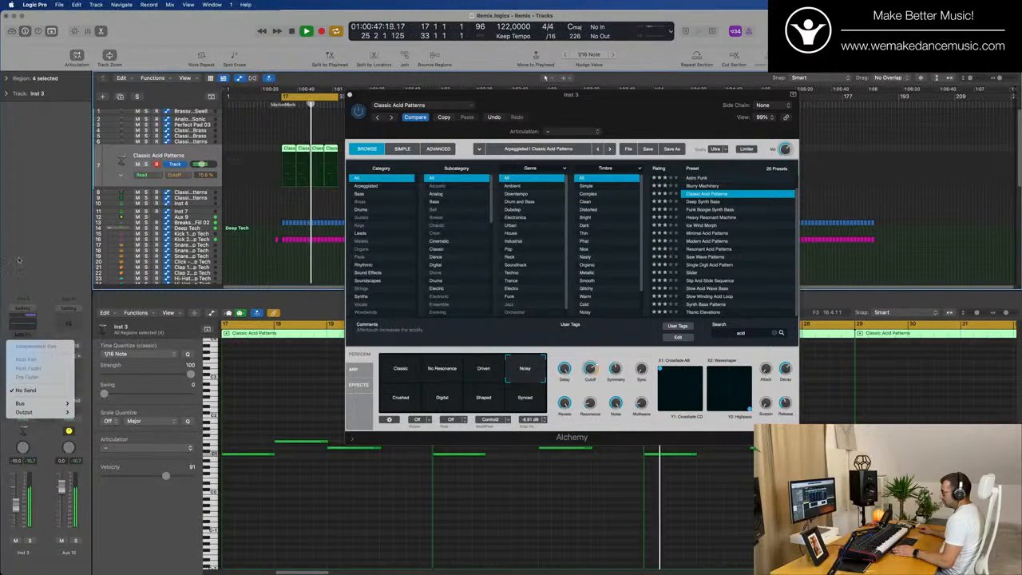
pyautogui.click(12, 416)
pyautogui.click(25, 402)
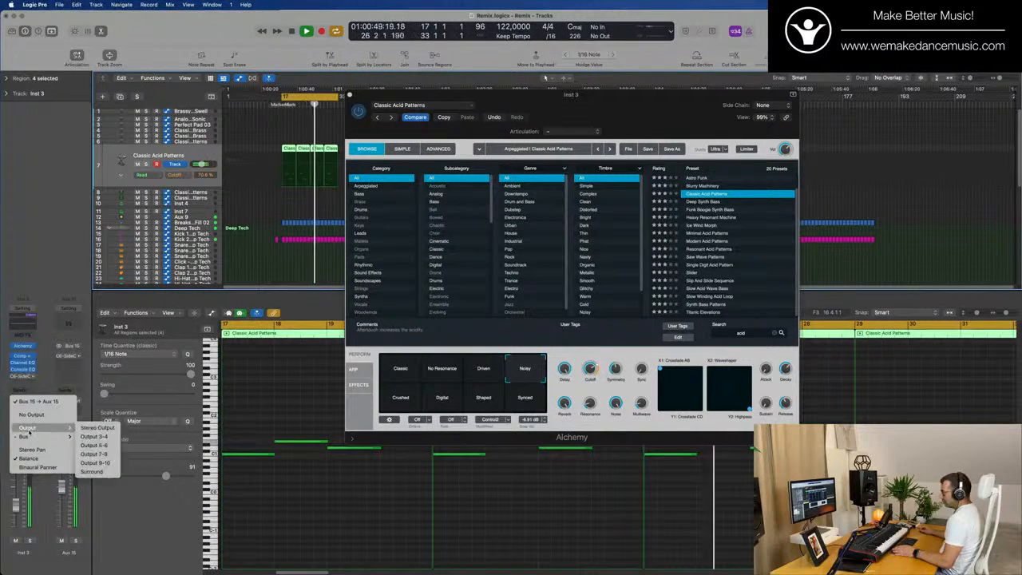
pyautogui.moveTo(36, 434)
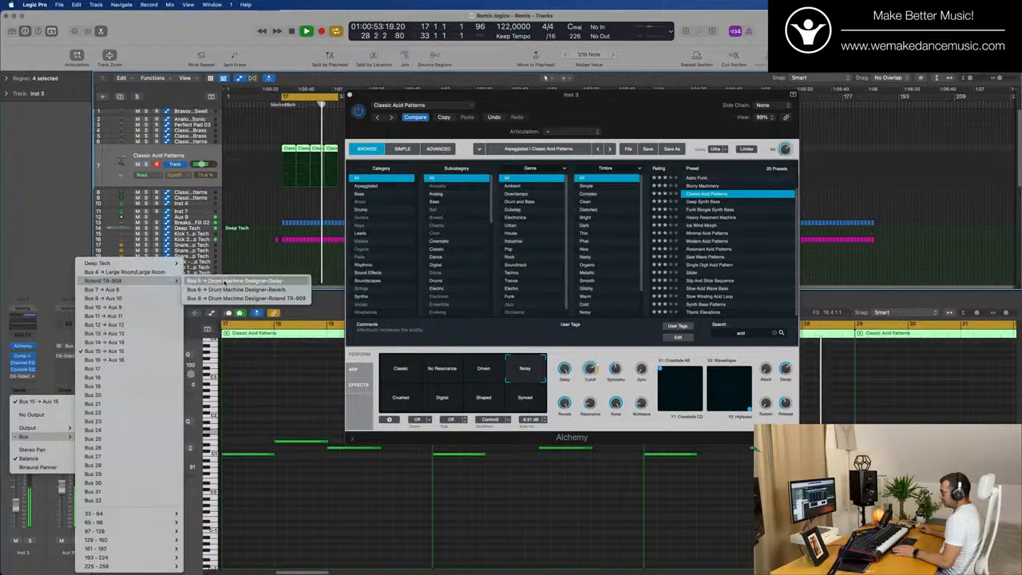
pyautogui.click(37, 197)
pyautogui.press('space')
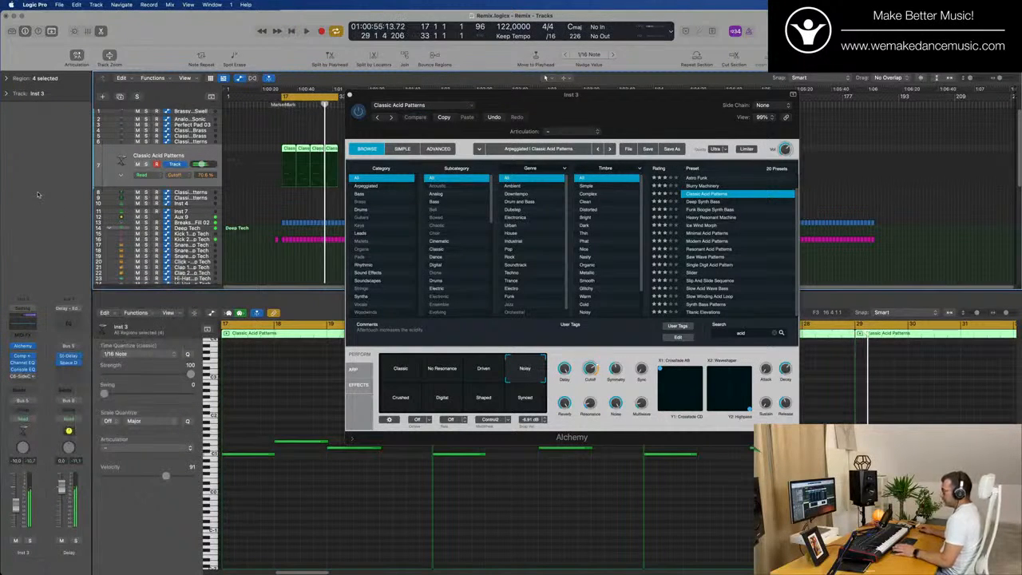
pyautogui.press('space')
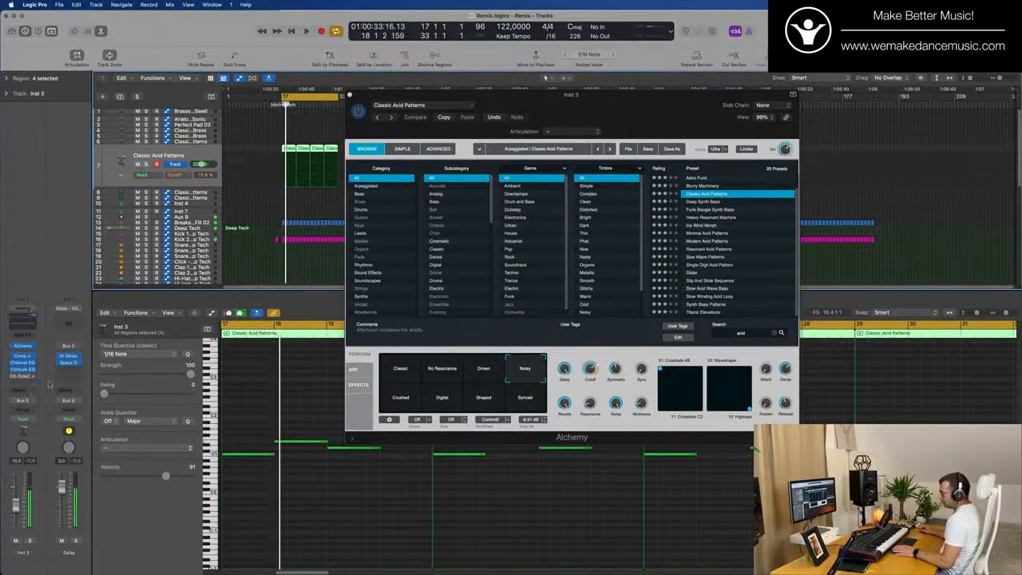
pyautogui.click(36, 402)
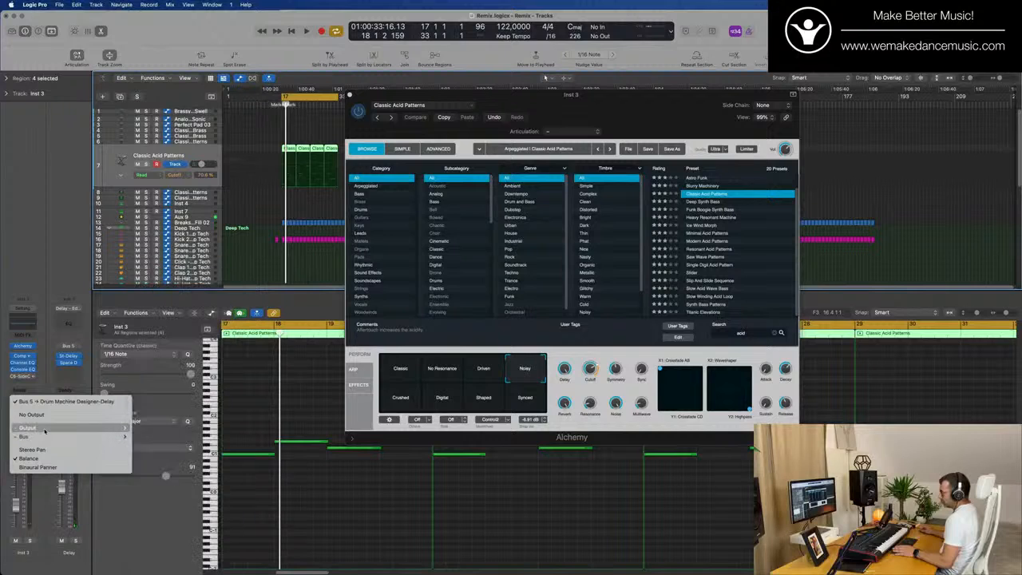
pyautogui.click(47, 254)
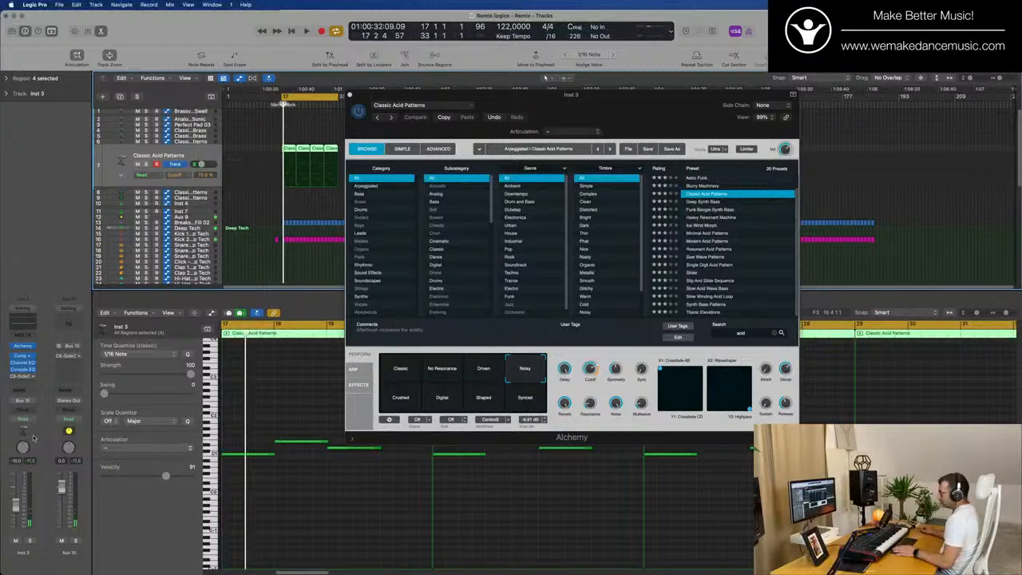
pyautogui.click(33, 377)
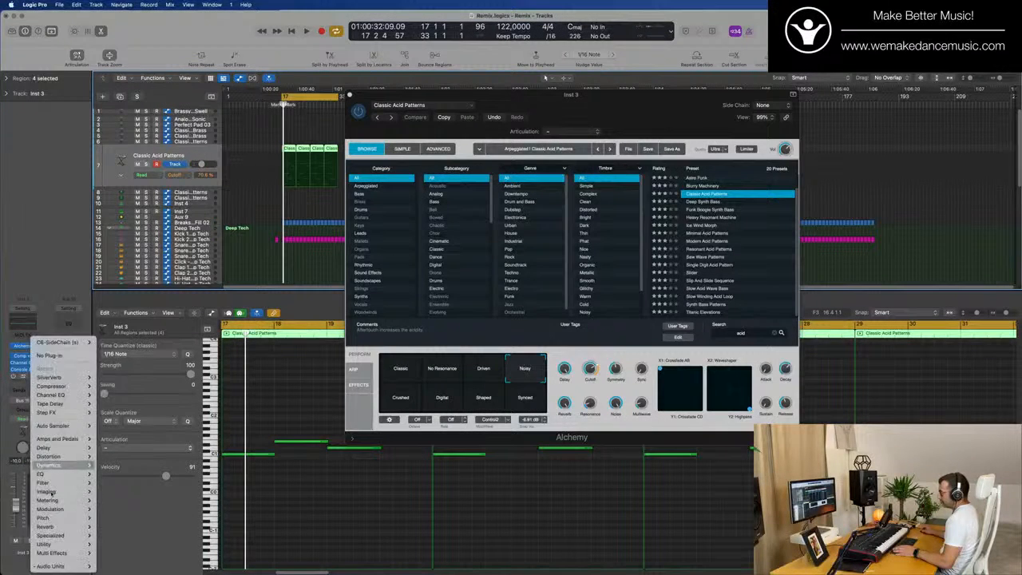
pyautogui.click(38, 188)
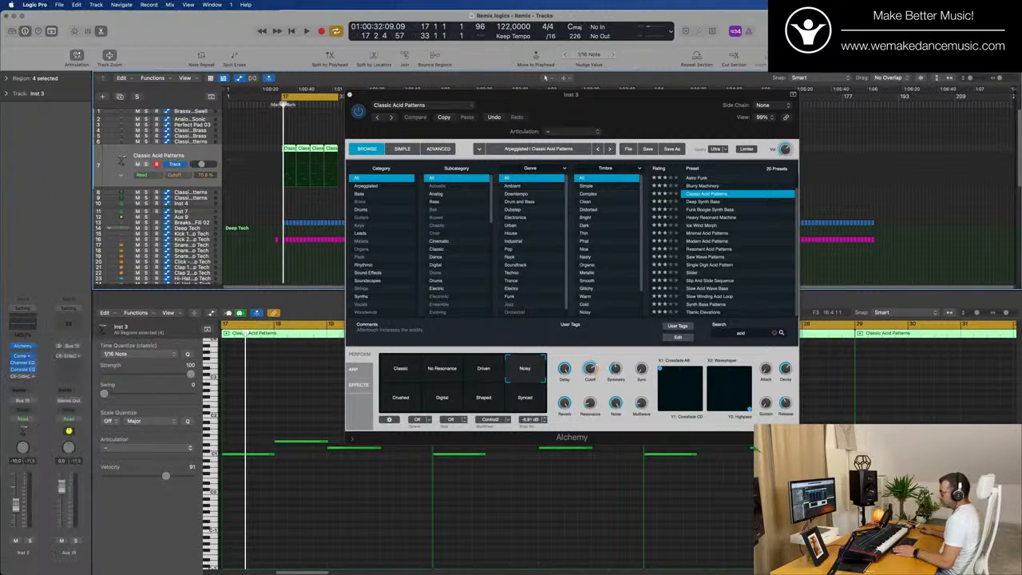
pyautogui.click(23, 413)
pyautogui.click(43, 245)
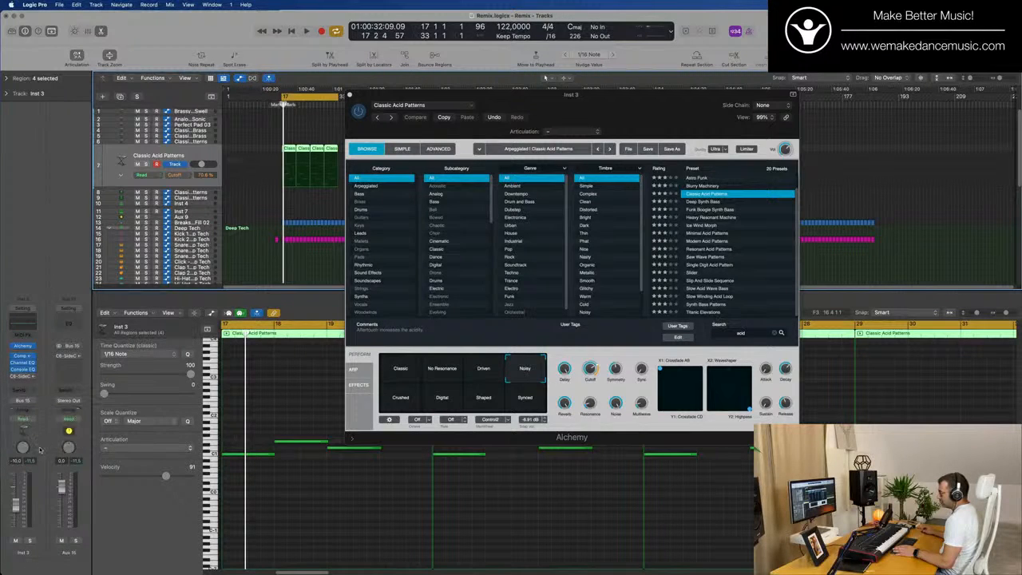
# - Play the loop with Alchemy's window moved aside and reveal the Cutoff automation lane beneath the Classic Acid Patterns track
pyautogui.press('space')
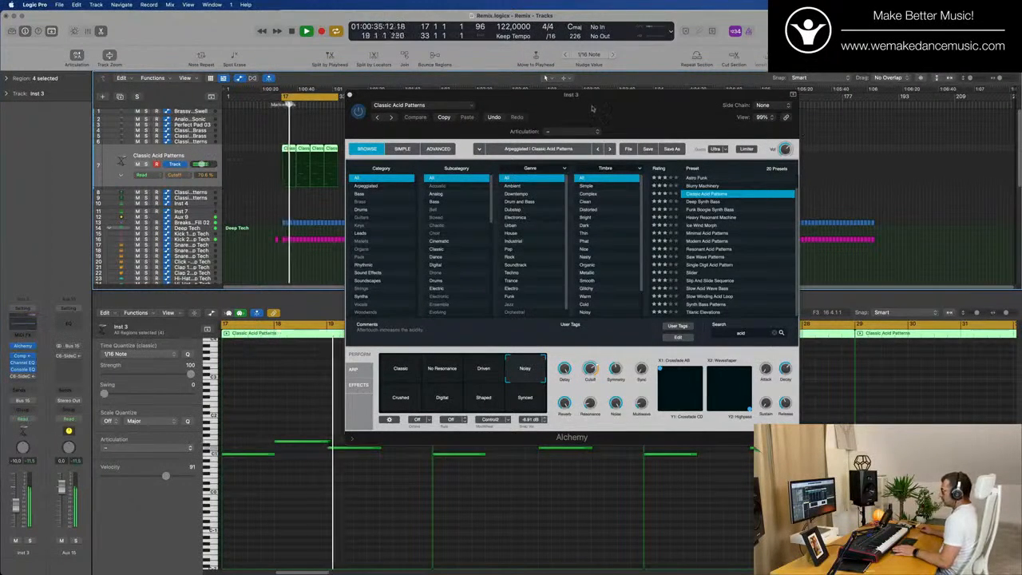
pyautogui.moveTo(633, 99); pyautogui.dragTo(732, 103)
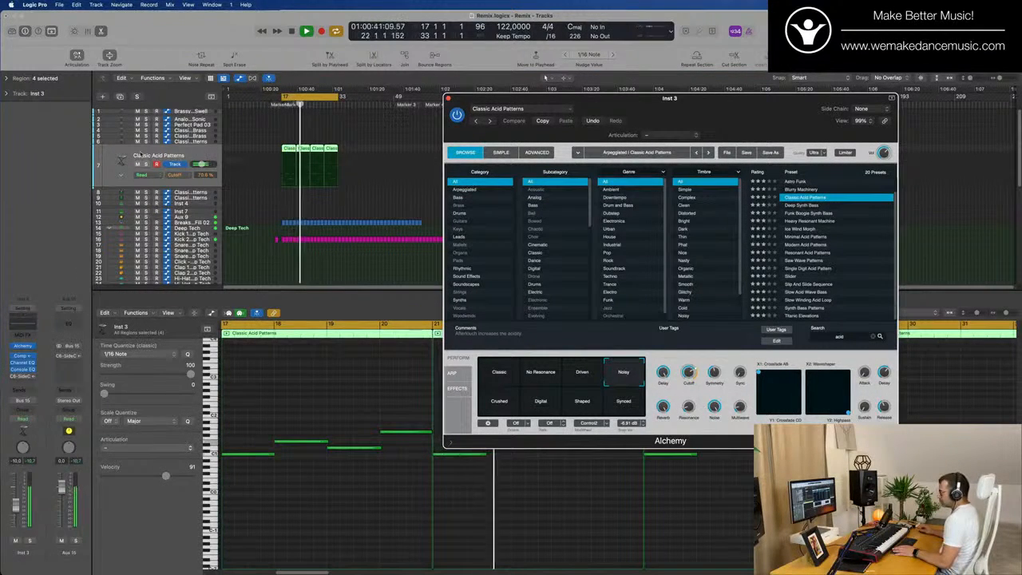
pyautogui.click(121, 176)
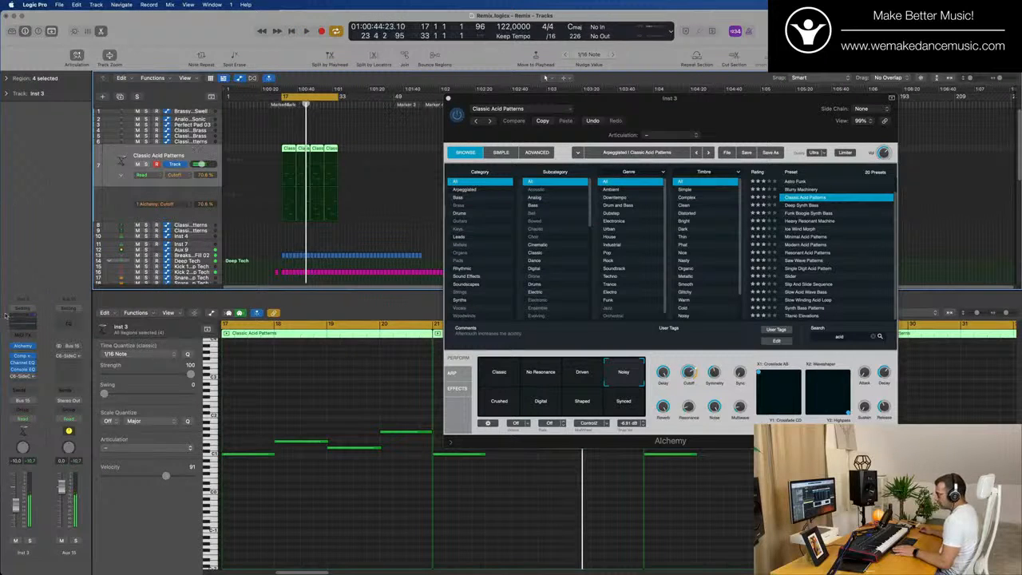
# - Add a send from the acid track to Bus 5 (Drum Machine Designer-Delay) and raise its level to about -10 dB
pyautogui.click(22, 389)
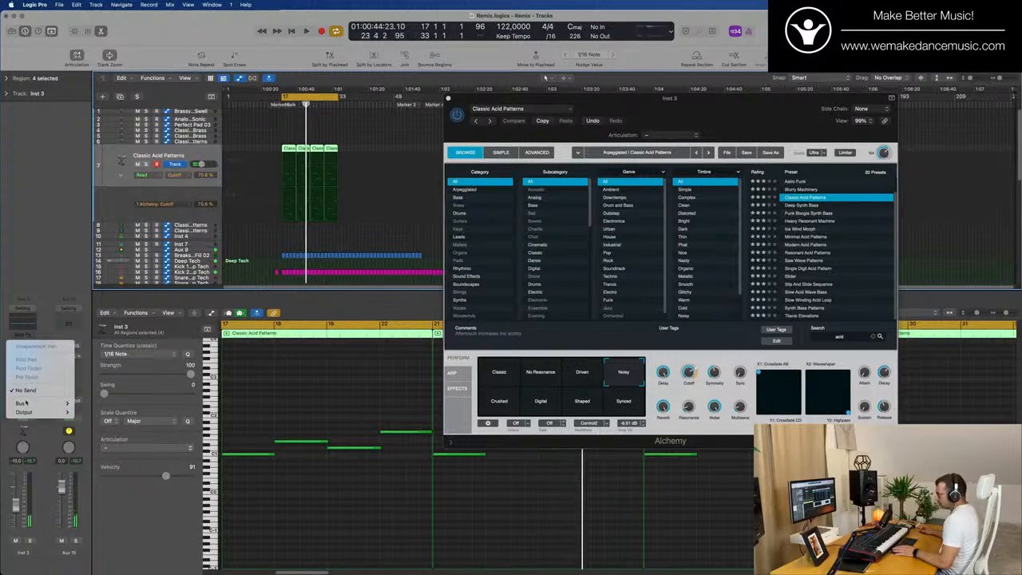
pyautogui.moveTo(27, 403)
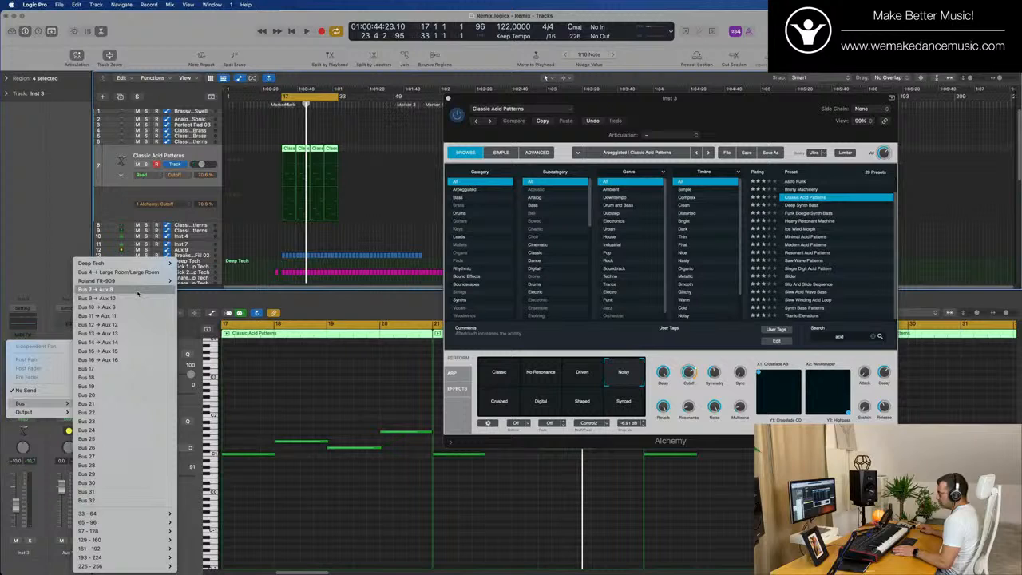
pyautogui.moveTo(127, 280)
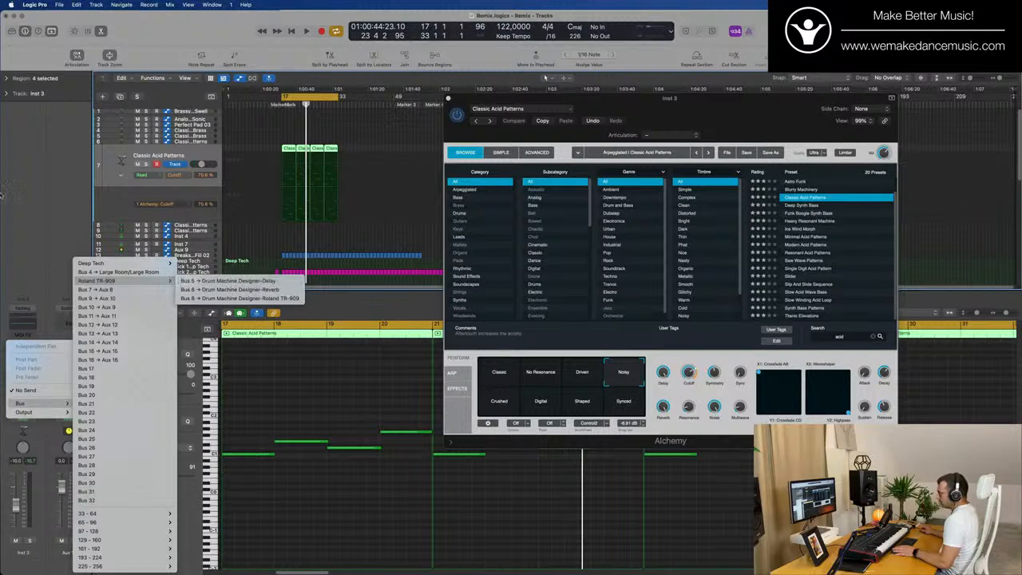
pyautogui.click(206, 282)
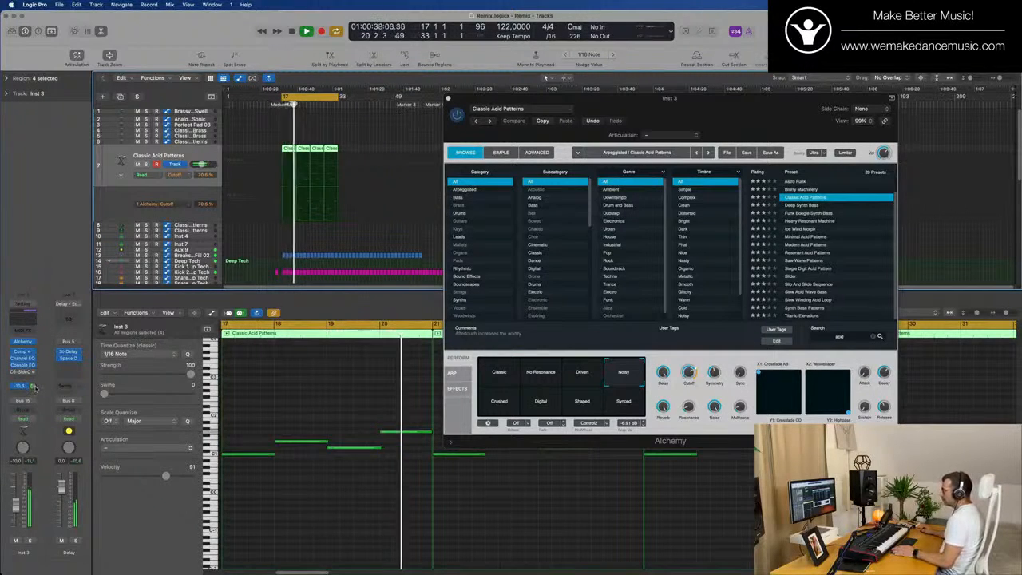
# - Raise Alchemy's Cutoff to about 92% and lower the acid track's volume fader to -13.0 dB
pyautogui.moveTo(796, 107); pyautogui.dragTo(506, 177)
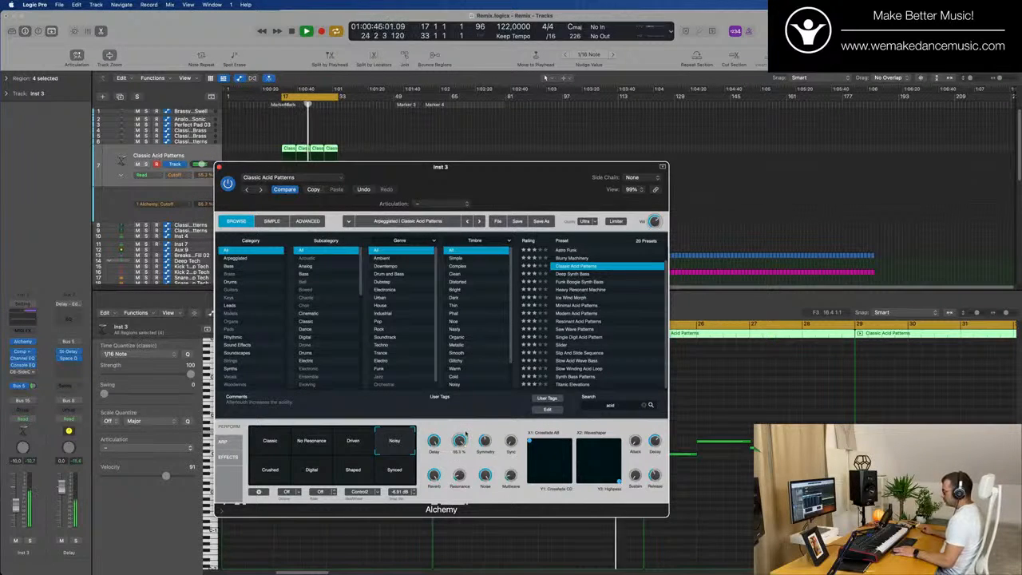
pyautogui.moveTo(519, 181); pyautogui.dragTo(592, 173)
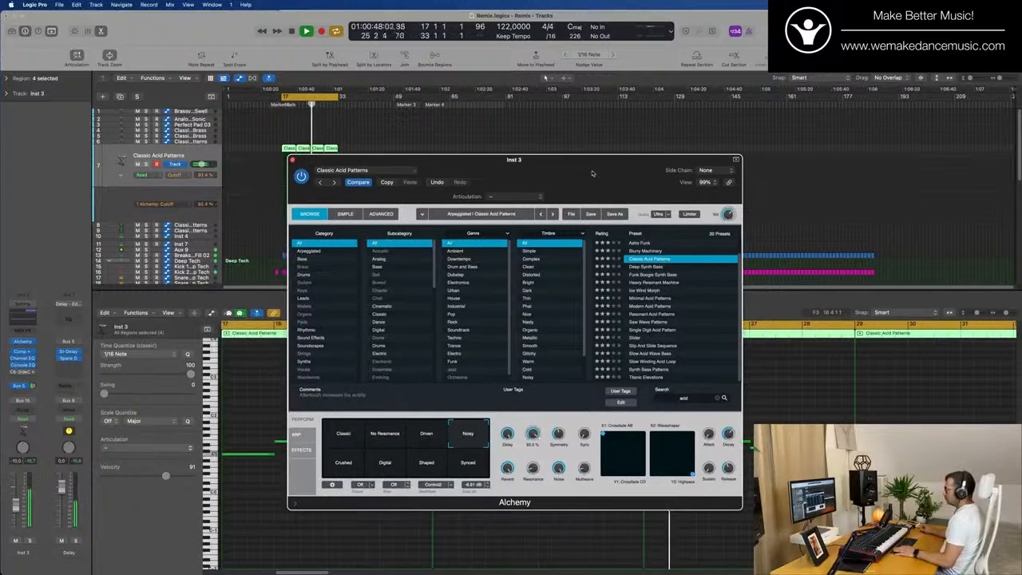
pyautogui.moveTo(15, 508); pyautogui.dragTo(15, 514)
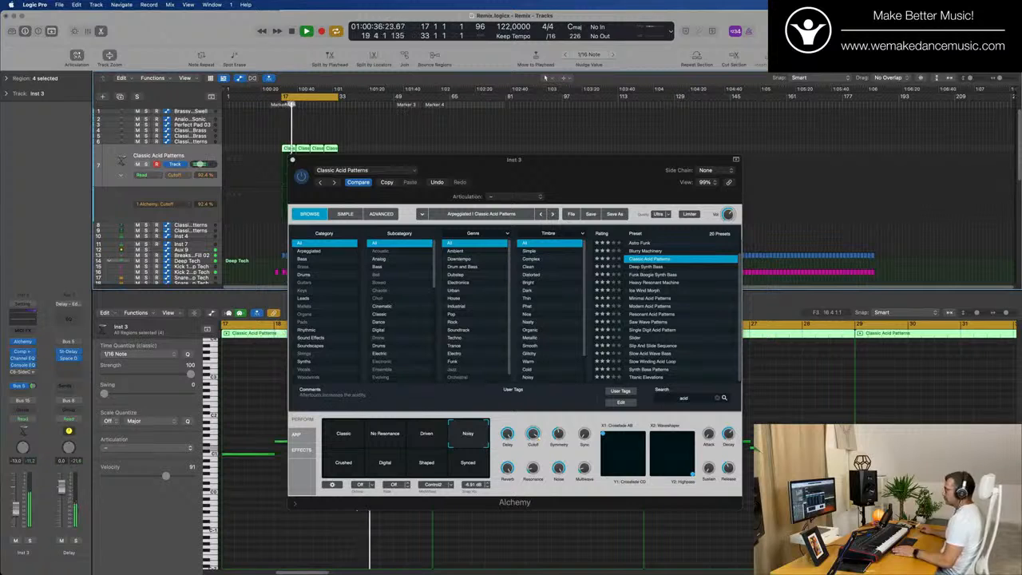
# - Close the Alchemy window and select the Perfect Pad 03 track
pyautogui.moveTo(342, 162); pyautogui.dragTo(255, 161)
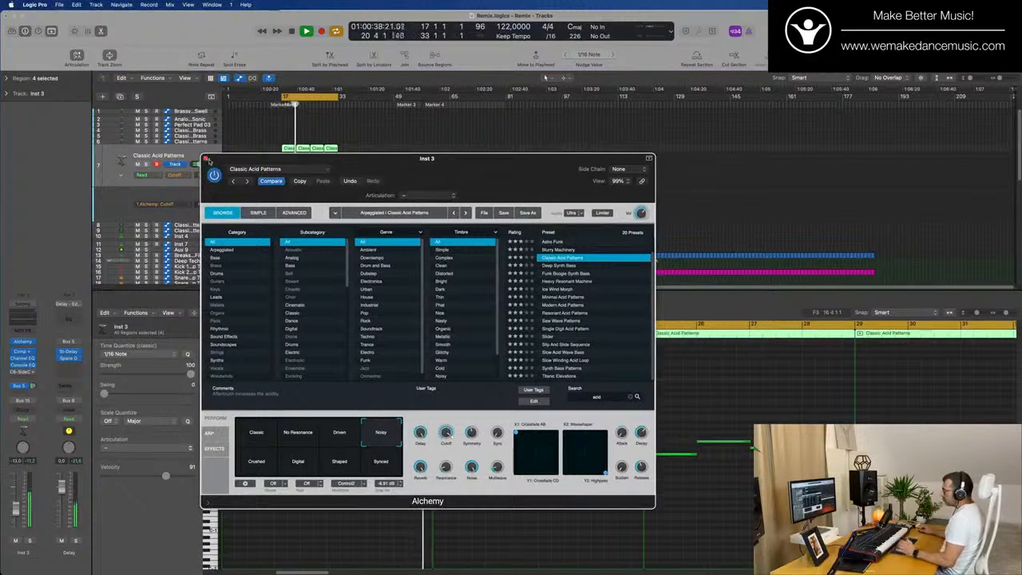
pyautogui.click(206, 159)
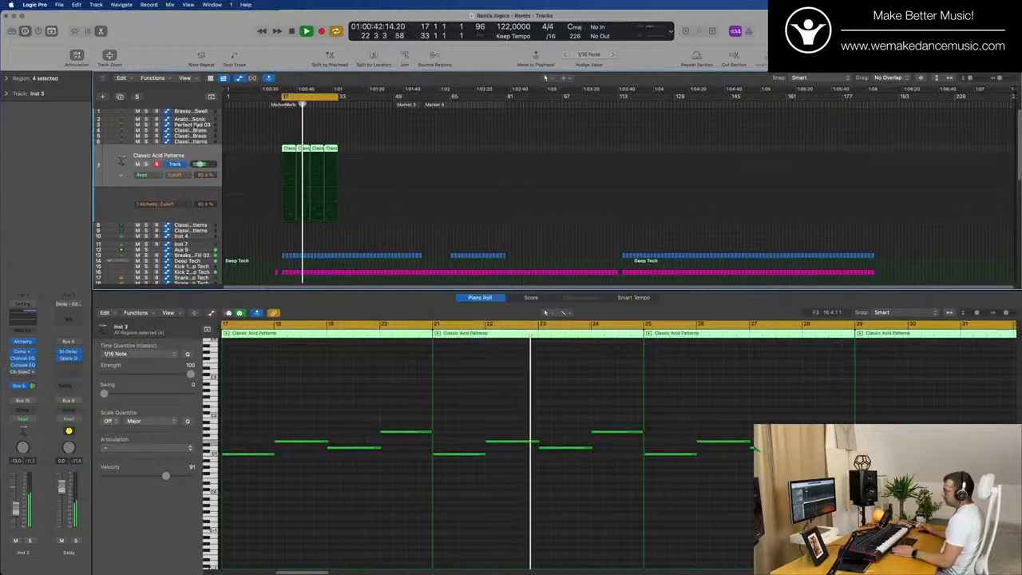
pyautogui.click(191, 125)
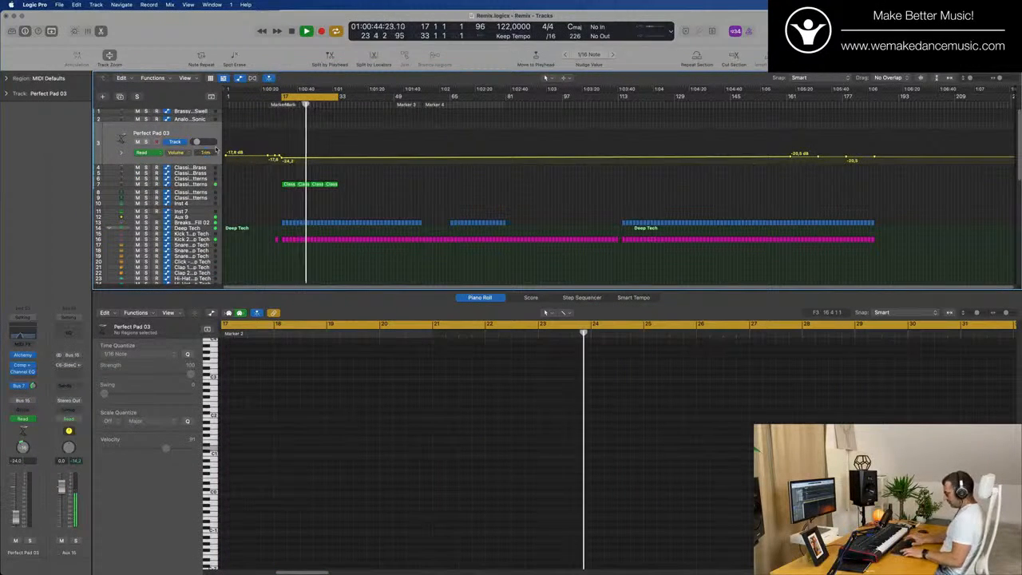
# - Delete the Perfect Pad 03 track's automation and copy the first Classic Acid Patterns region onto it at bar 17
pyautogui.press('ctrl+super+BackSpace')
pyautogui.press('space')
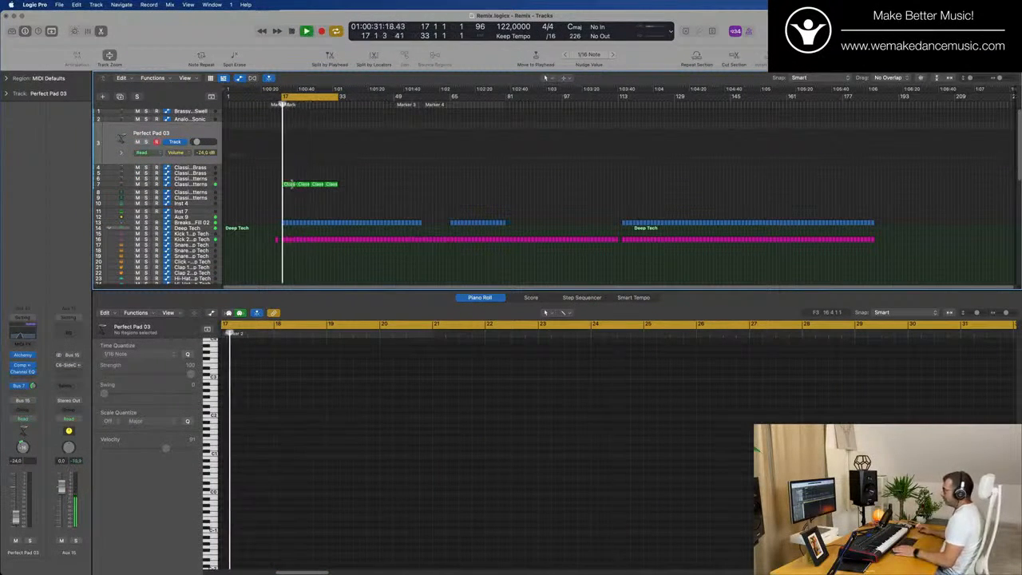
pyautogui.moveTo(292, 183); pyautogui.dragTo(291, 137)
pyautogui.press('space')
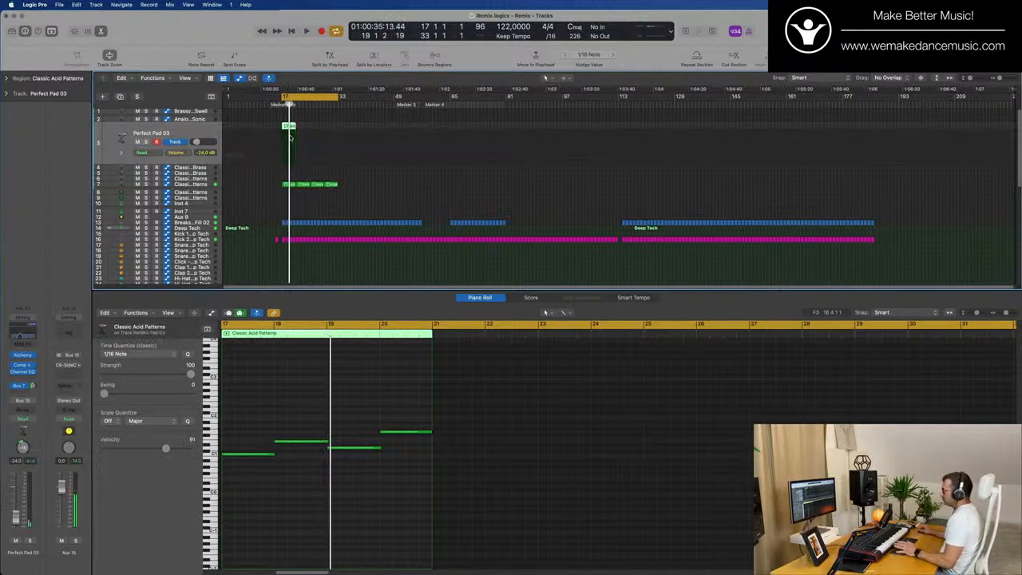
# - Repeat the copied pad region three times through bar 33 and raise the Perfect Pad 03 volume to -20.0 dB
pyautogui.press('space')
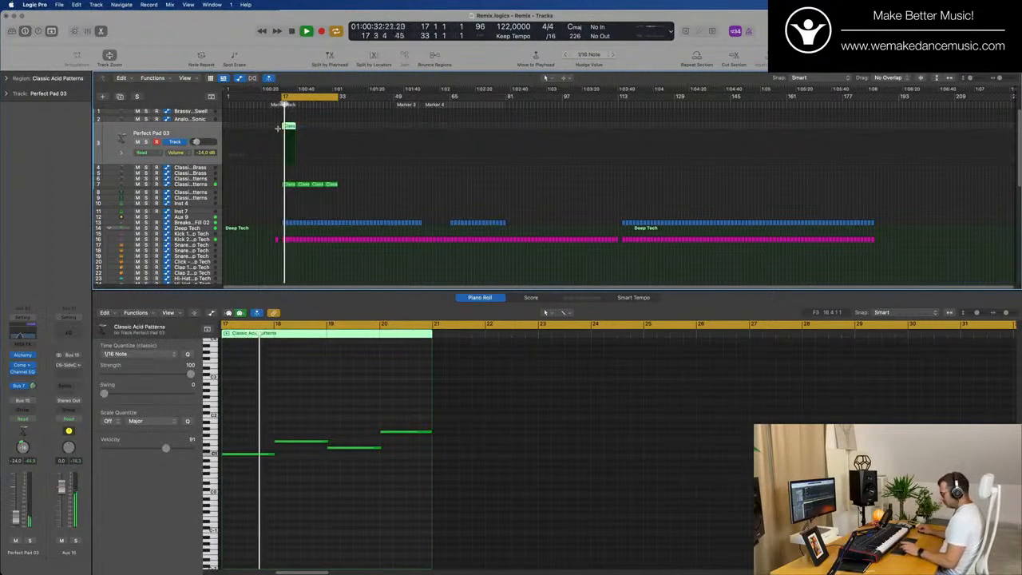
pyautogui.press('super+r')
pyautogui.press('super+r')
pyautogui.press('super+r')
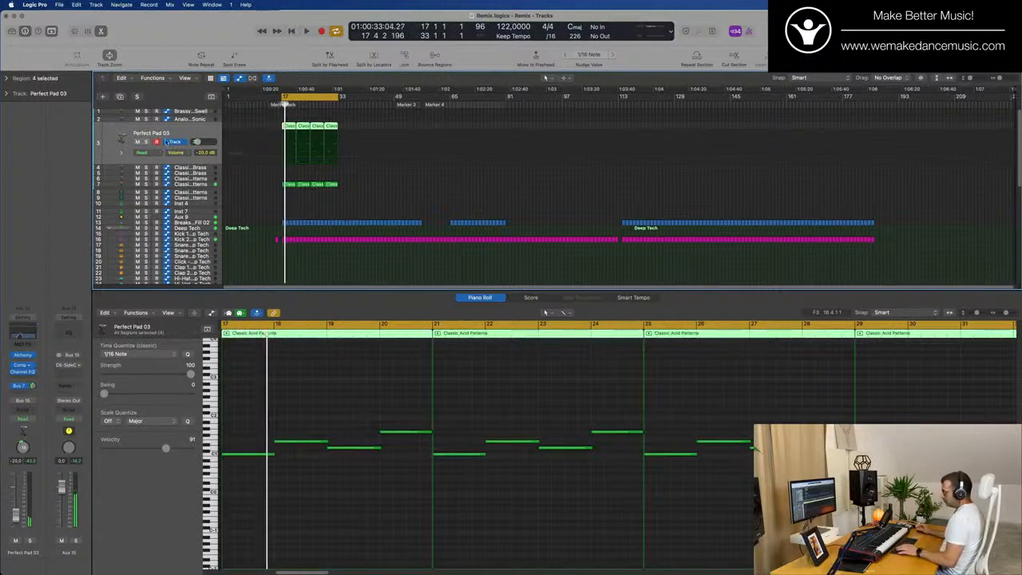
pyautogui.press('space')
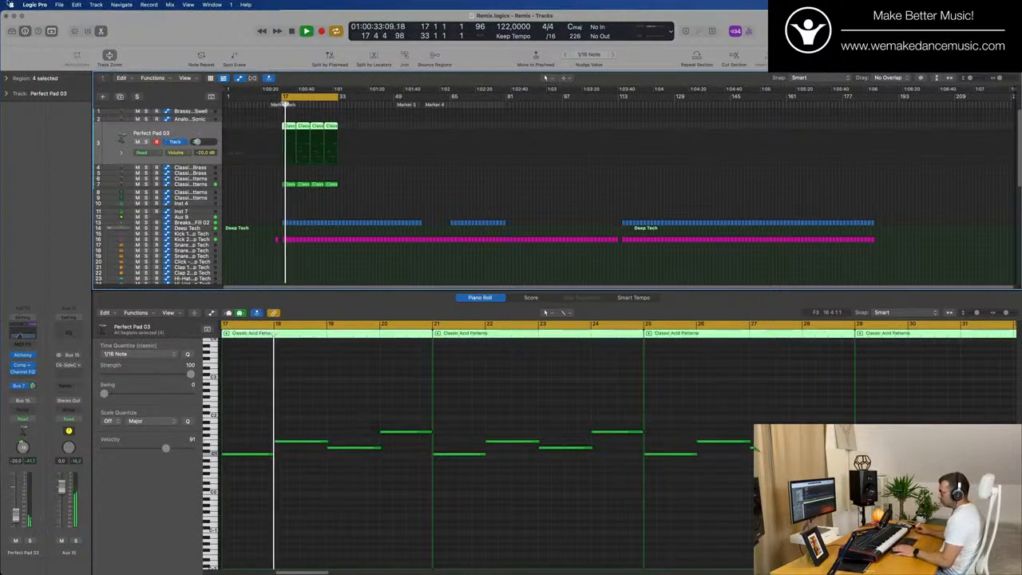
# - Recall the default settings in Perfect Pad 03's Channel EQ, close it and raise the track volume to -12.0 dB
pyautogui.click(26, 333)
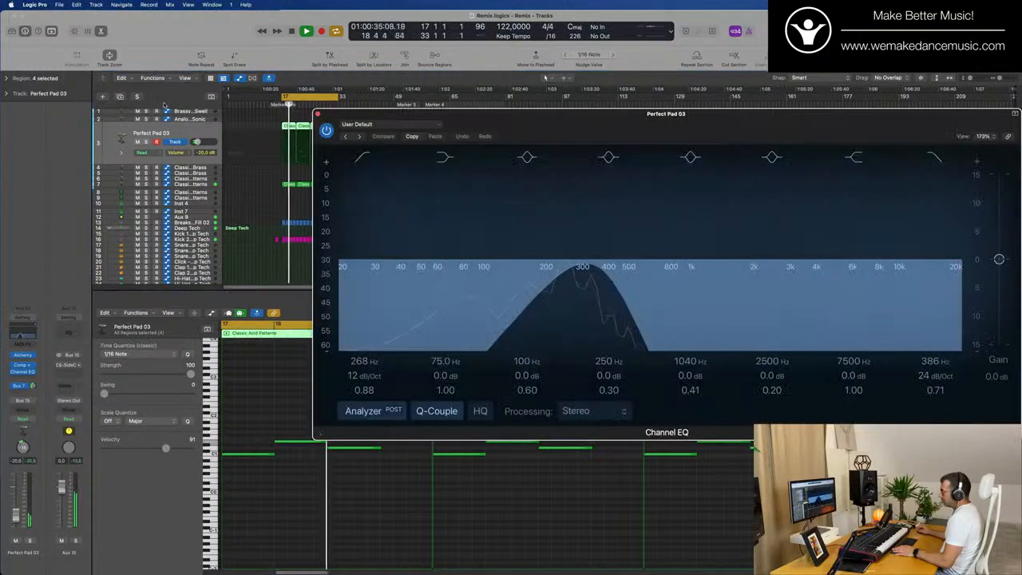
pyautogui.click(388, 126)
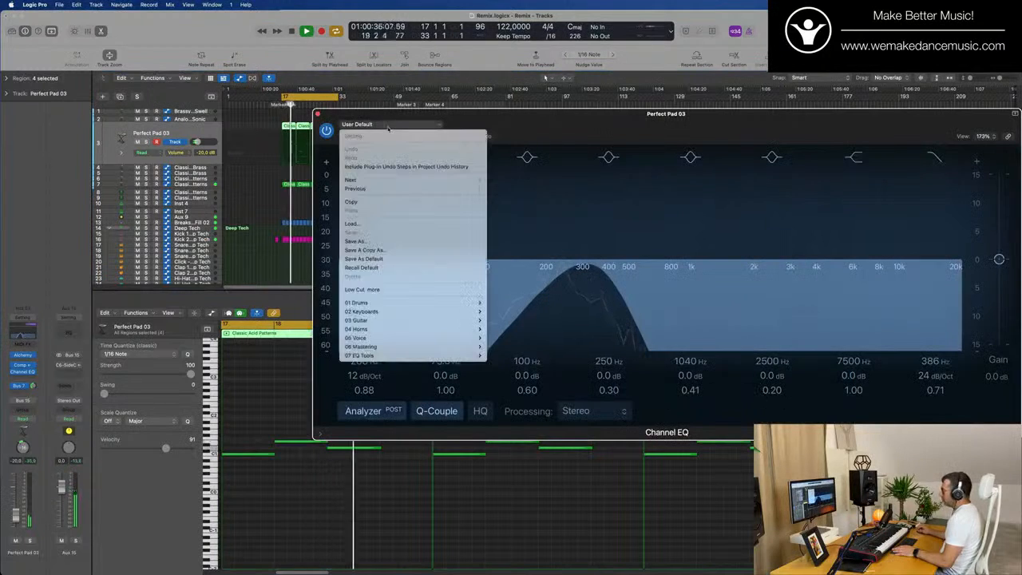
pyautogui.click(362, 267)
pyautogui.moveTo(599, 123); pyautogui.dragTo(492, 140)
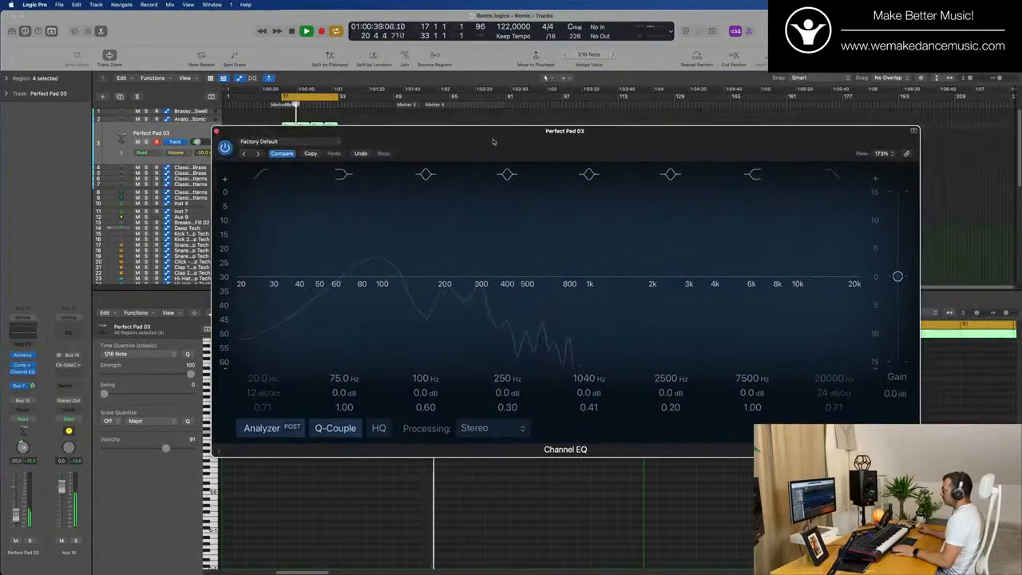
pyautogui.press('super+w')
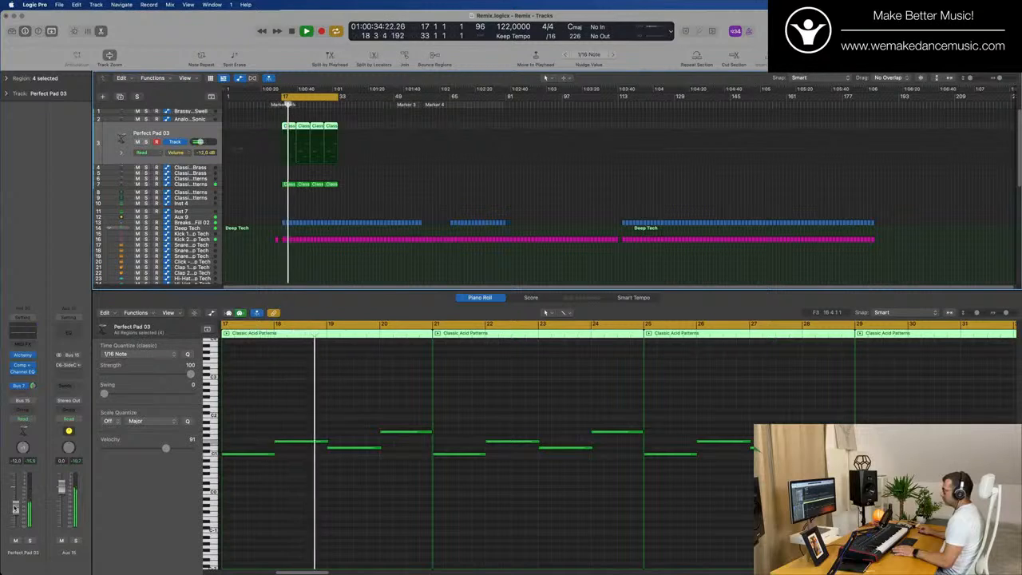
# - Try transposing all of the pad's notes up two octaves while the loop plays
pyautogui.press('super+a')
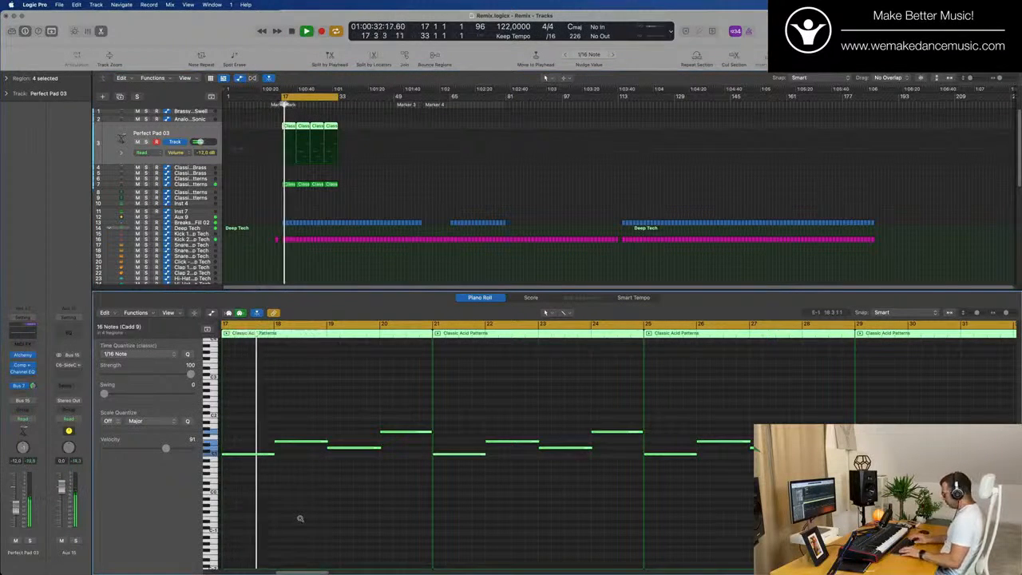
pyautogui.hotkey('shift', 'alt', 'Up')
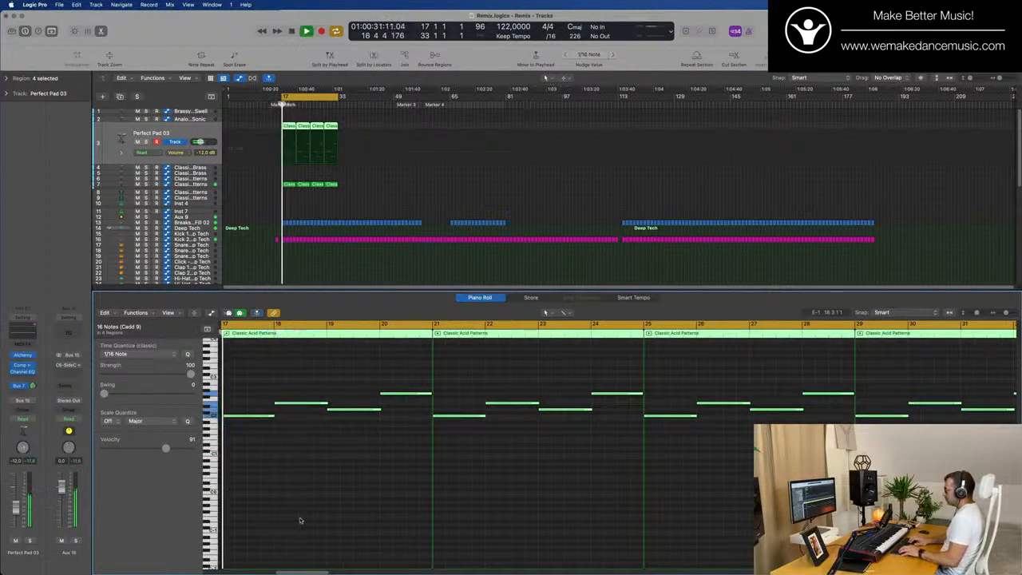
pyautogui.hotkey('shift', 'alt', 'Up')
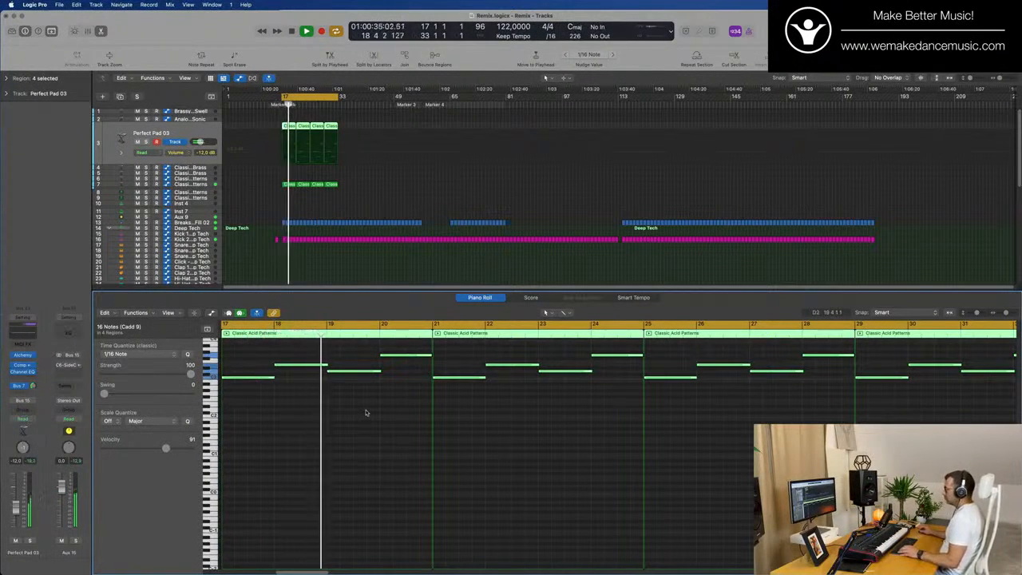
pyautogui.press('super+Left')
pyautogui.press('super+Left')
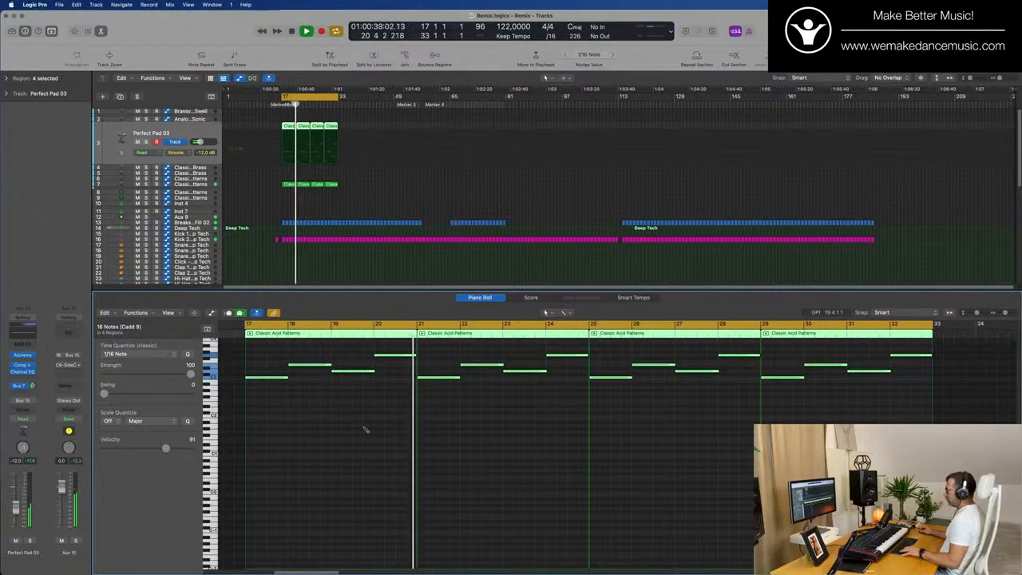
pyautogui.scroll(5, 364, 430)
# - Audition the pad part, lower its track volume to -14.4 dB and raise Alchemy's Cutoff to about 21%
pyautogui.press('space')
pyautogui.press('space')
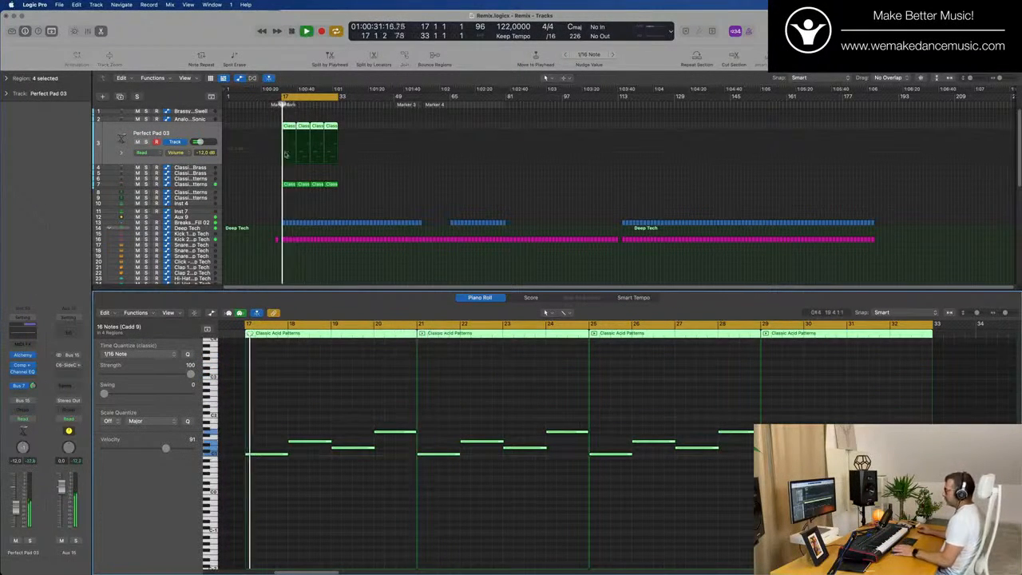
pyautogui.press('space')
pyautogui.press('space')
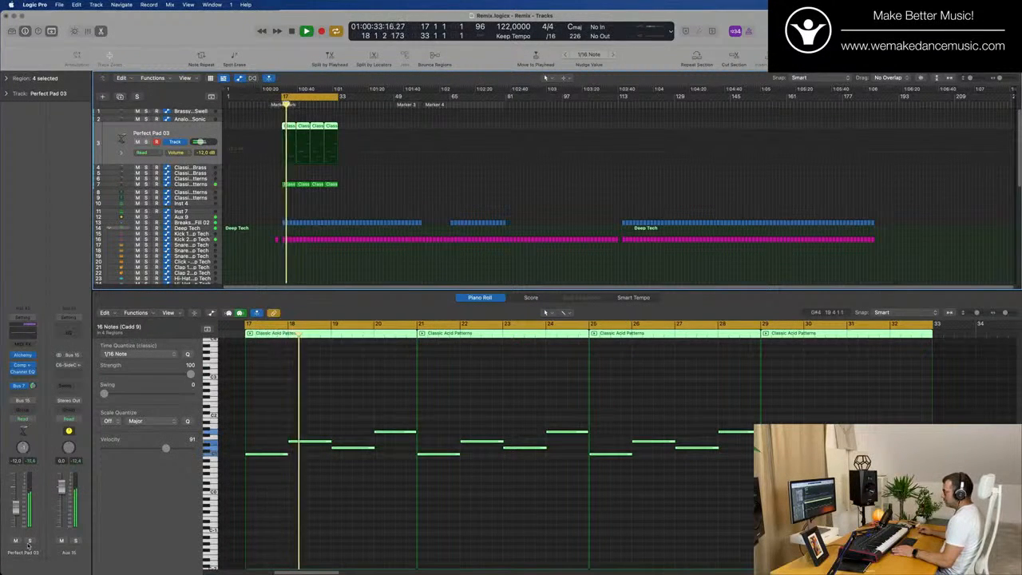
pyautogui.press('space')
pyautogui.press('space')
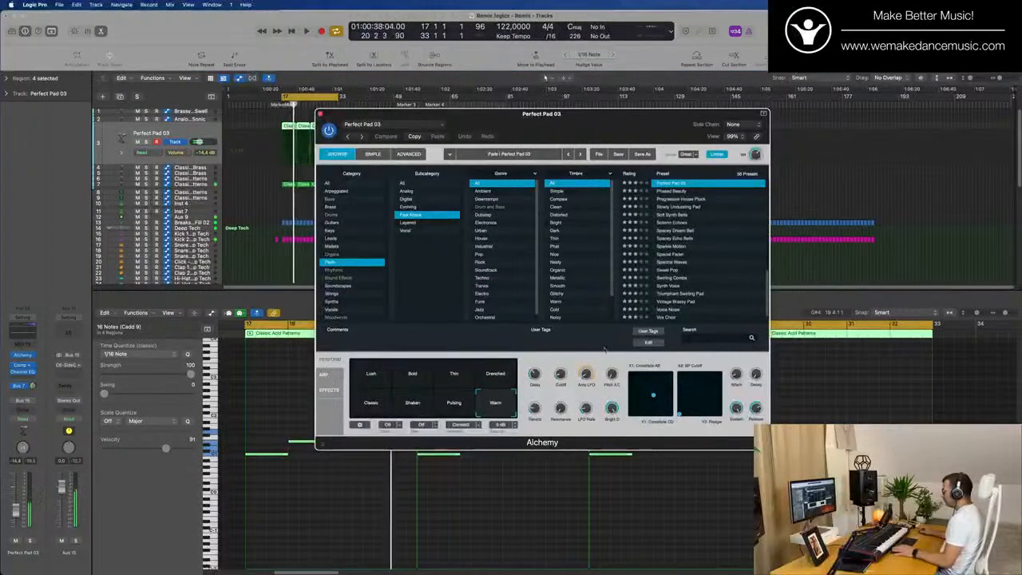
pyautogui.moveTo(561, 376); pyautogui.dragTo(562, 356)
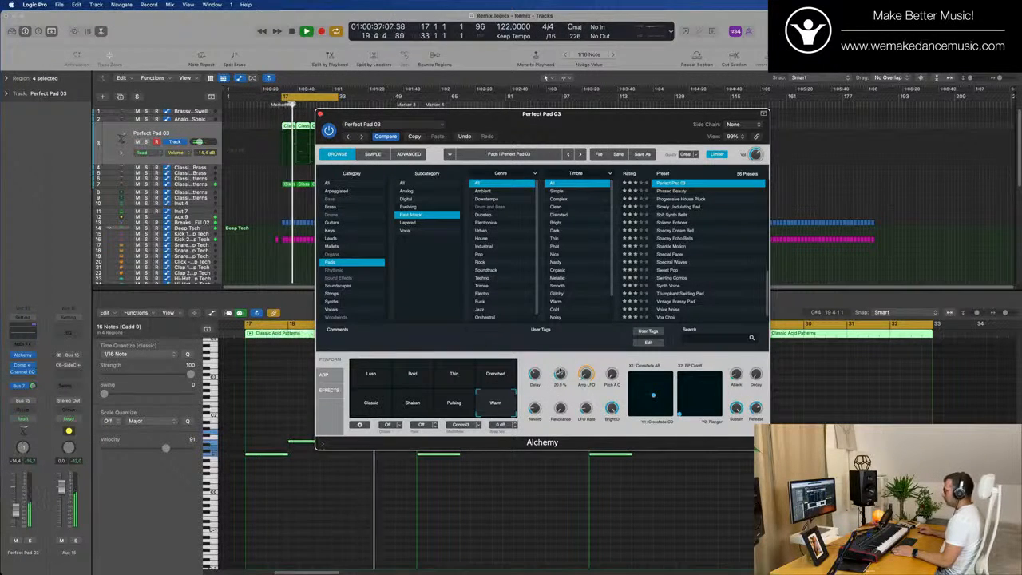
# - Duplicate all of the pad's notes one octave higher with Alchemy's window moved out of the way
pyautogui.moveTo(601, 114); pyautogui.dragTo(1004, 285)
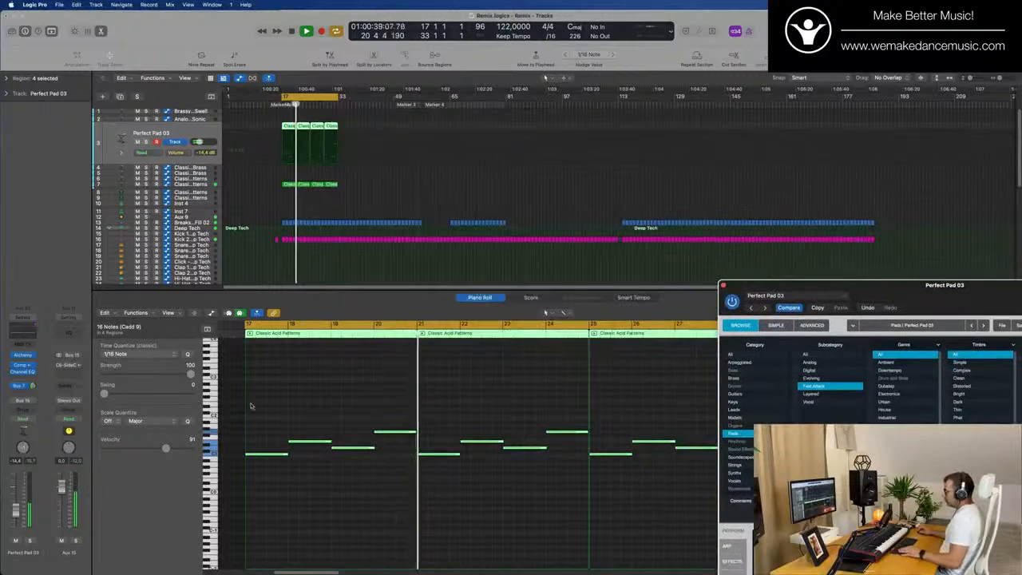
pyautogui.moveTo(266, 455); pyautogui.dragTo(262, 417)
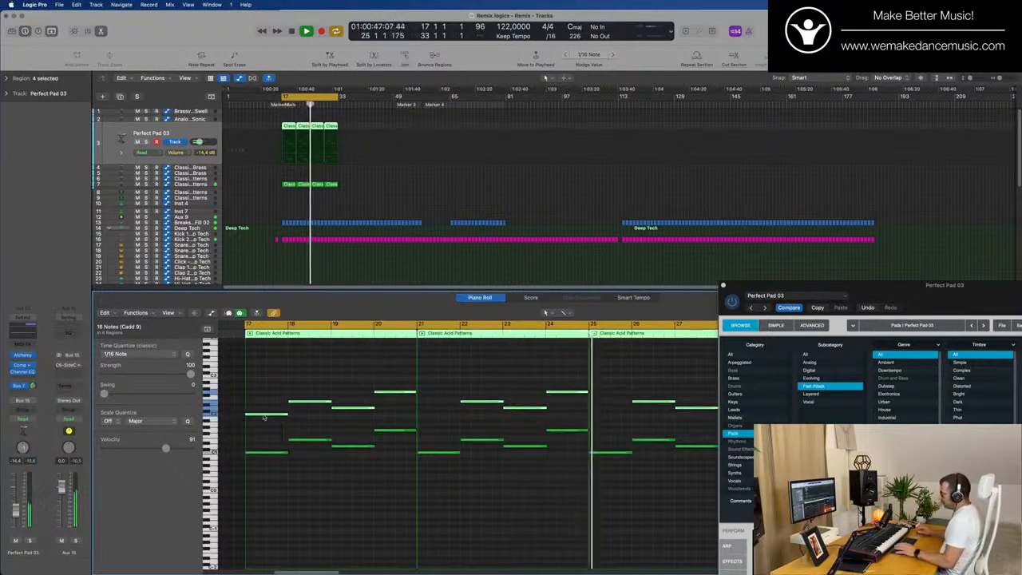
pyautogui.moveTo(983, 286); pyautogui.dragTo(618, 217)
pyautogui.press('space')
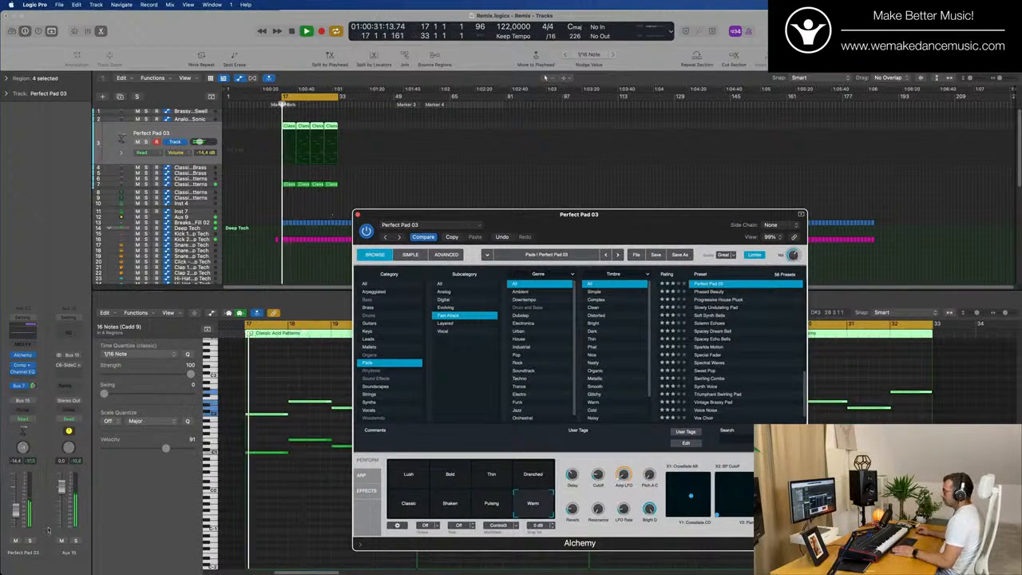
# - Lower the Perfect Pad 03 track's volume to -16.4 dB and close its Alchemy window
pyautogui.moveTo(16, 508); pyautogui.dragTo(14, 515)
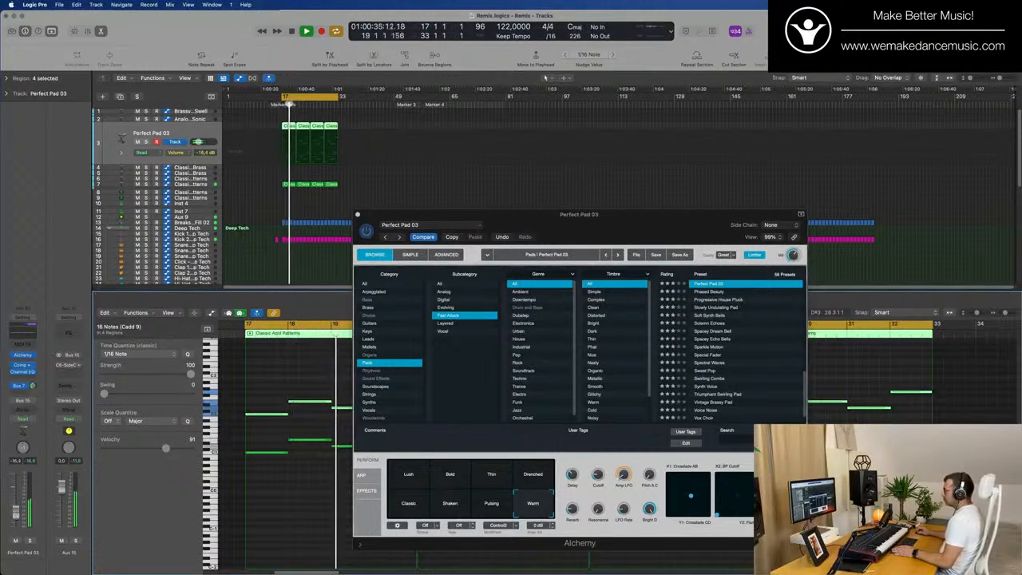
pyautogui.moveTo(538, 222); pyautogui.dragTo(467, 225)
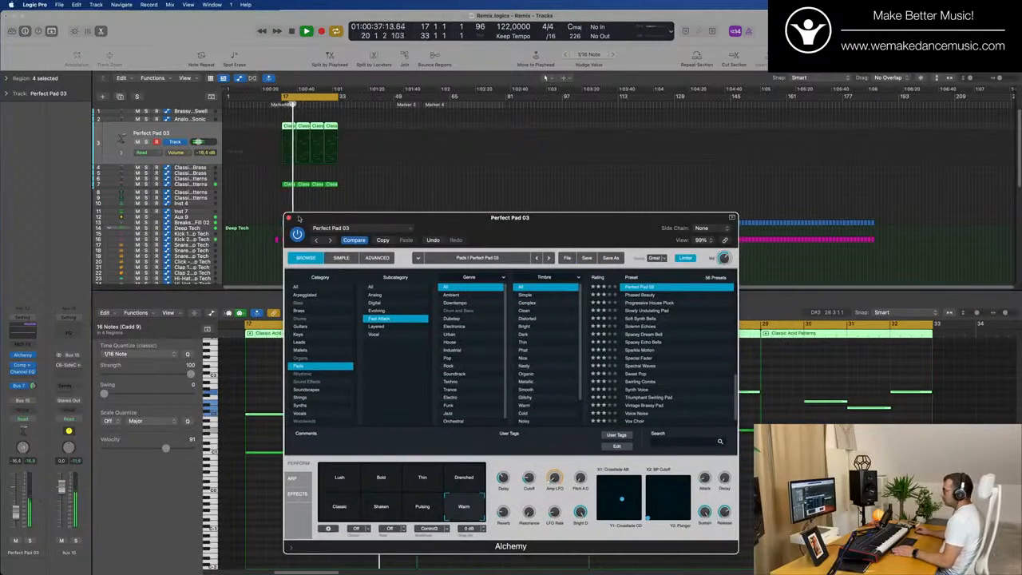
pyautogui.click(289, 218)
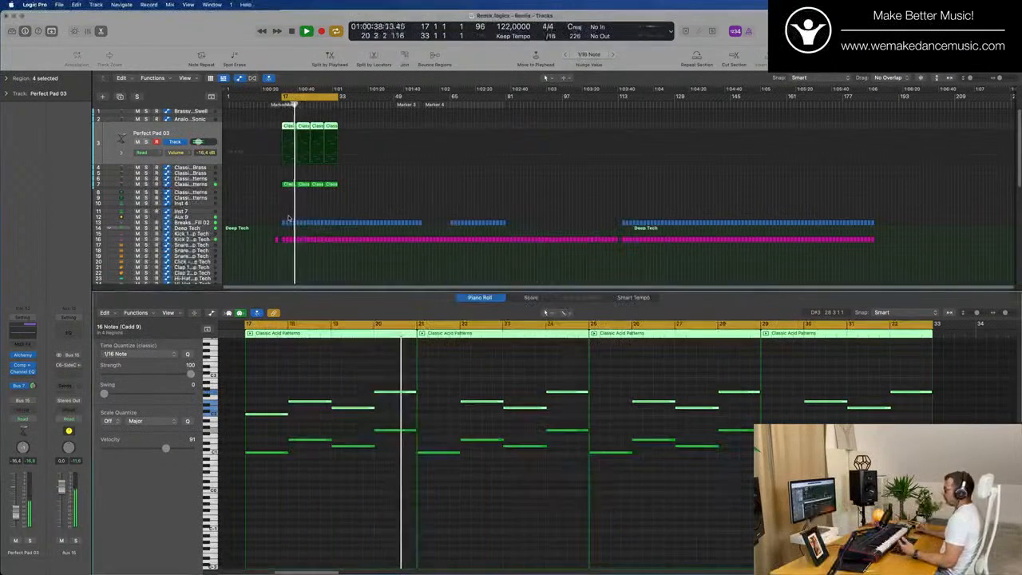
# - Repeat all pad and acid regions from bars 17–33 once so that both parts run through bar 49
pyautogui.click(339, 214)
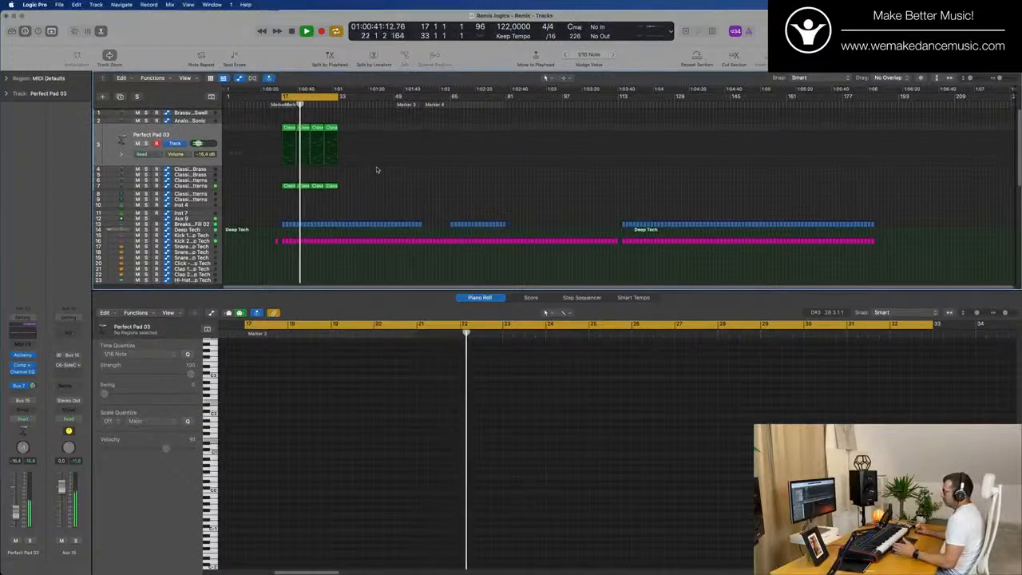
pyautogui.moveTo(347, 127); pyautogui.dragTo(279, 188)
pyautogui.press('super+r')
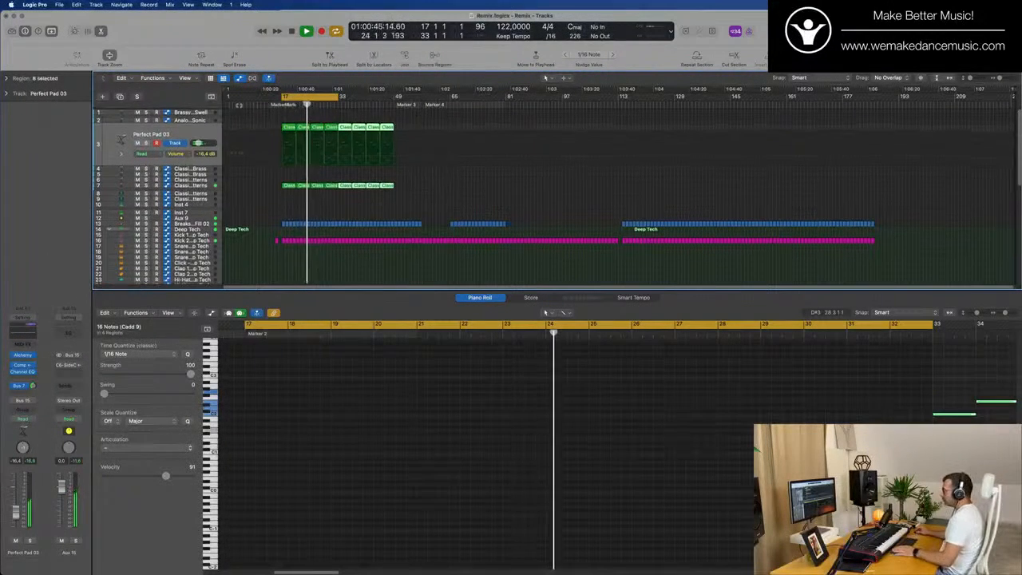
# - Select the Brassy Pad Swell track and delete its automation
pyautogui.click(189, 112)
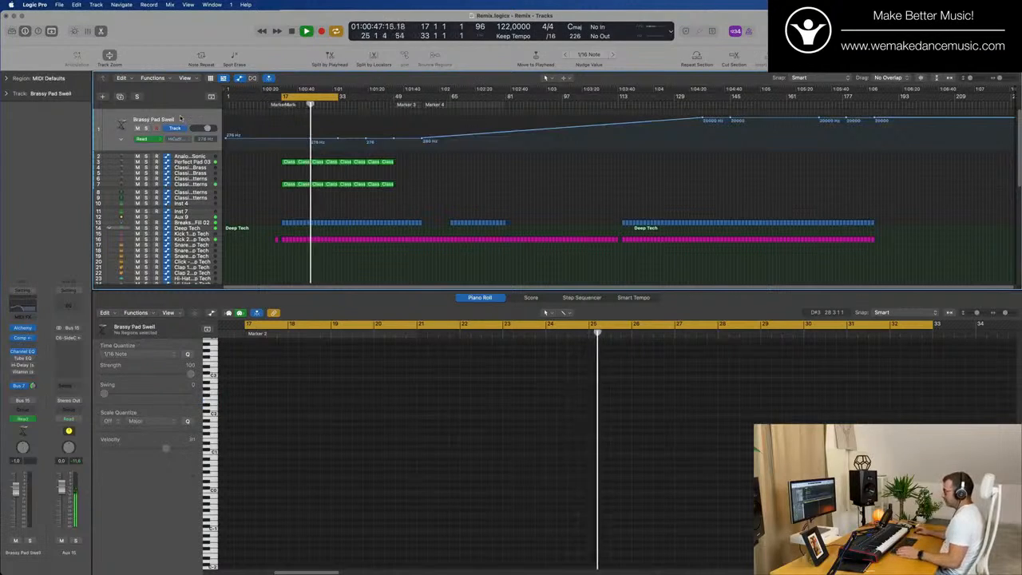
pyautogui.press('ctrl+super+BackSpace')
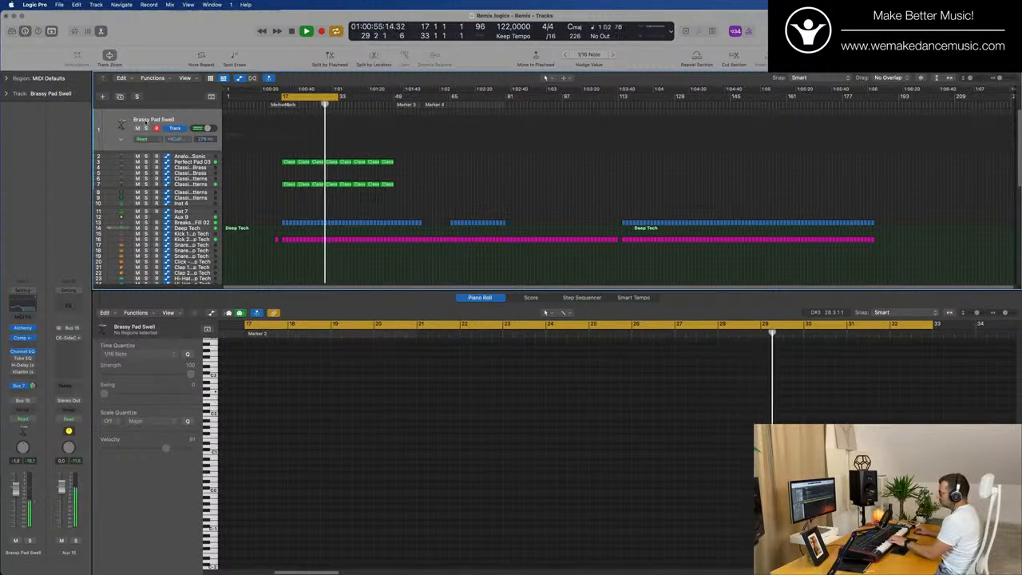
# - Audition the Analog Sub Sonic track's sound over the playing loop
pyautogui.click(194, 156)
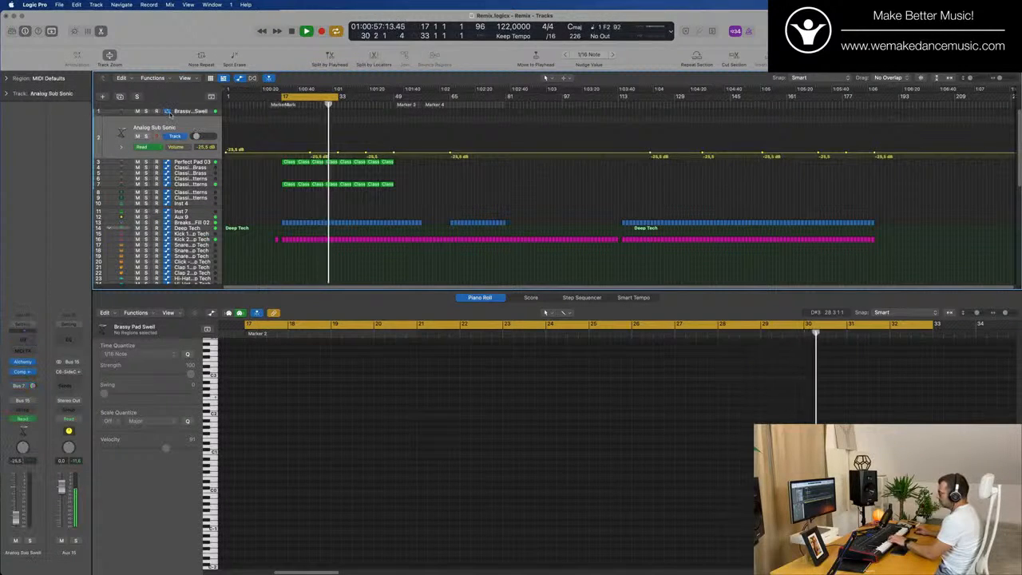
pyautogui.click(189, 128)
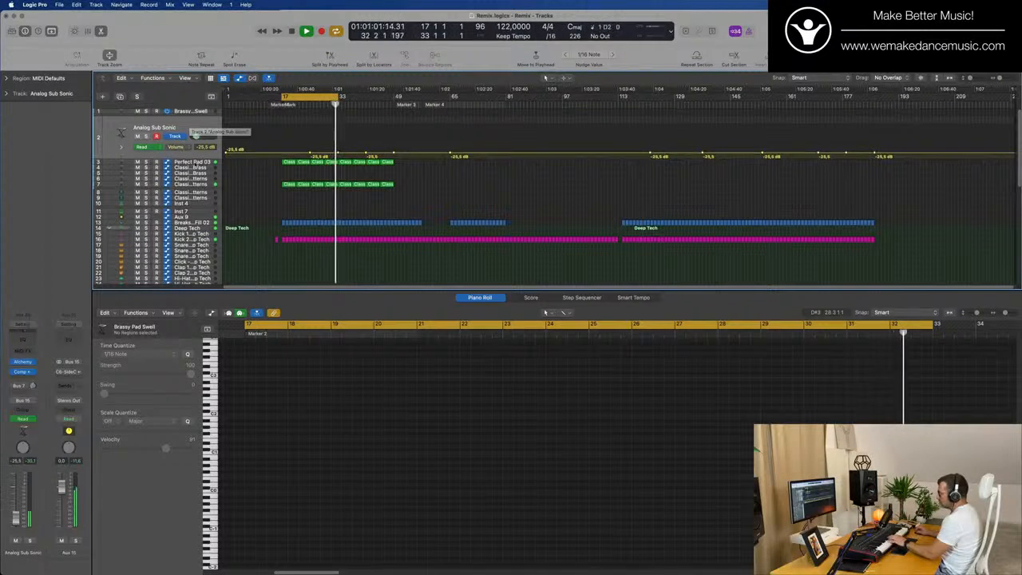
pyautogui.press('Down')
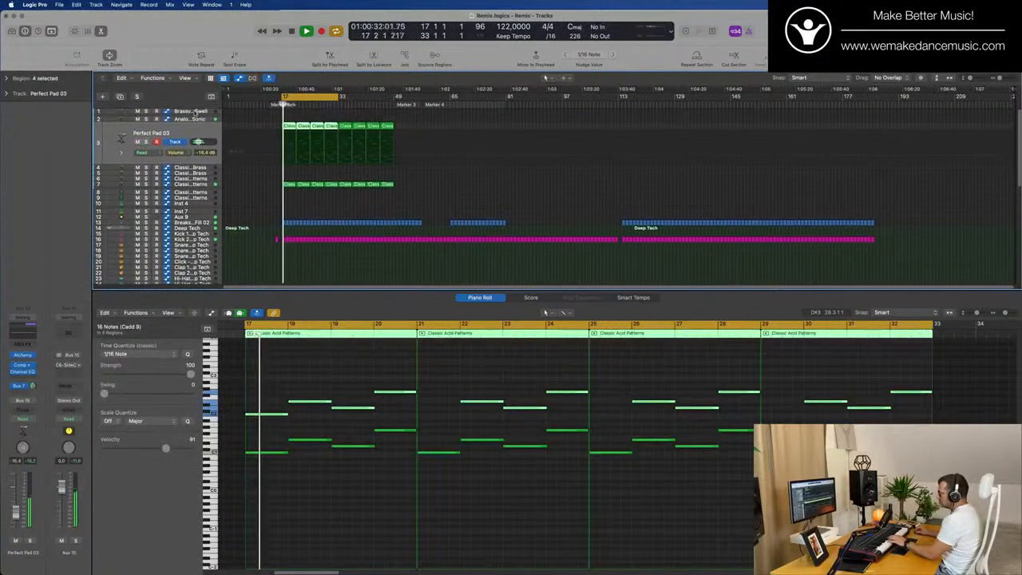
# - Recall the default settings in the Brassy Pad Swell track's Channel EQ and open its Alchemy instrument
pyautogui.click(195, 114)
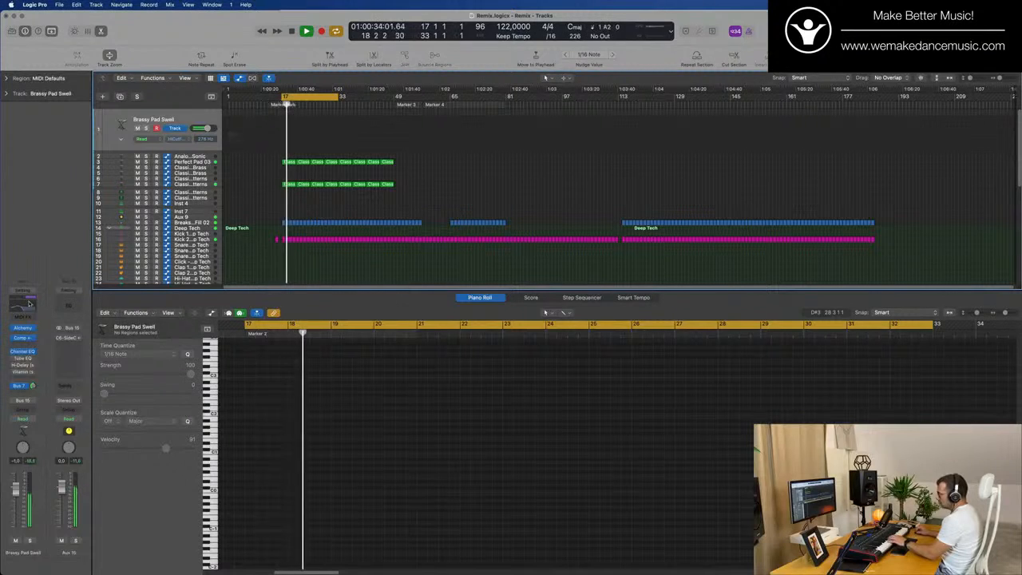
pyautogui.click(22, 351)
pyautogui.click(423, 126)
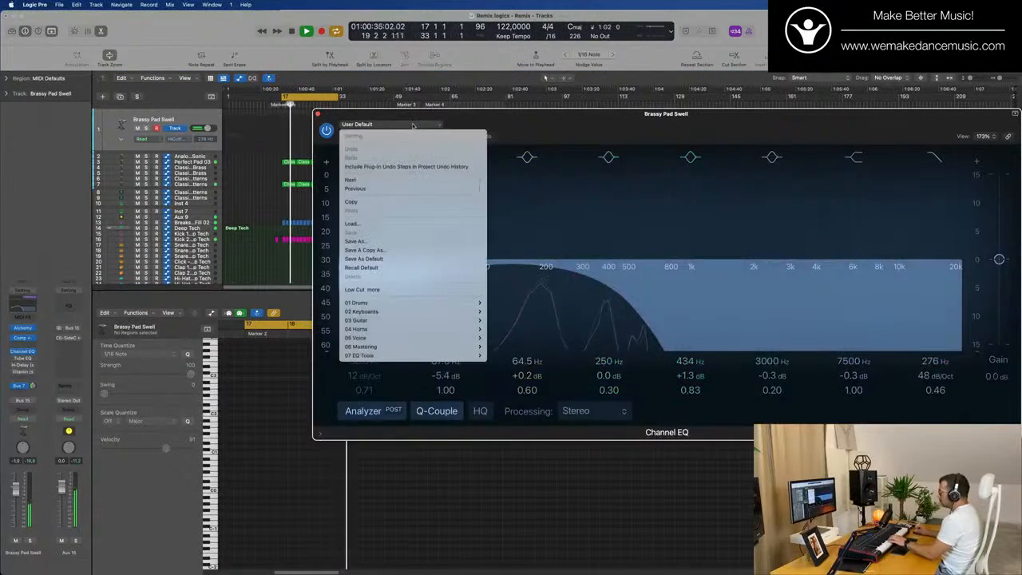
pyautogui.click(402, 268)
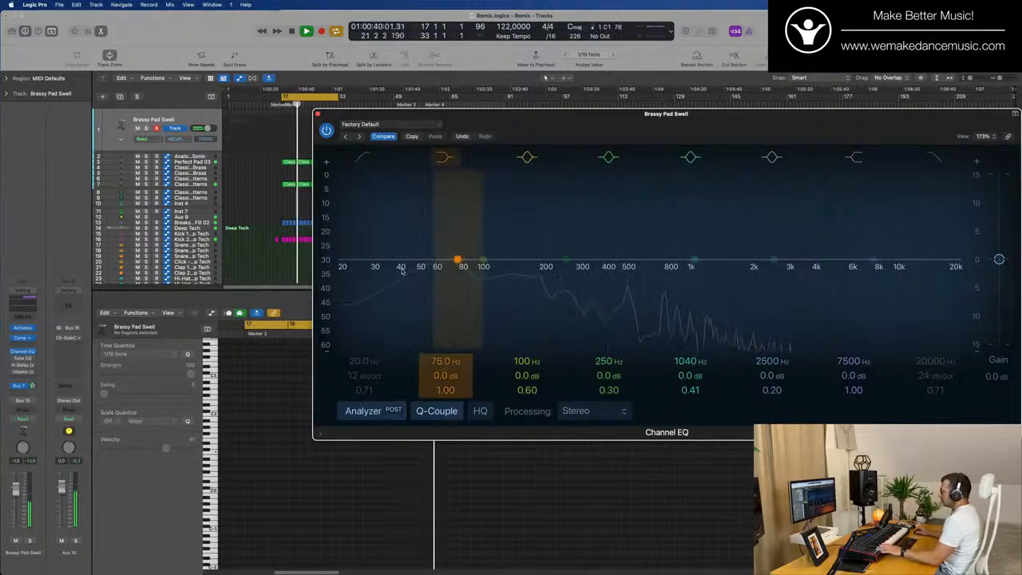
pyautogui.moveTo(537, 117); pyautogui.dragTo(507, 148)
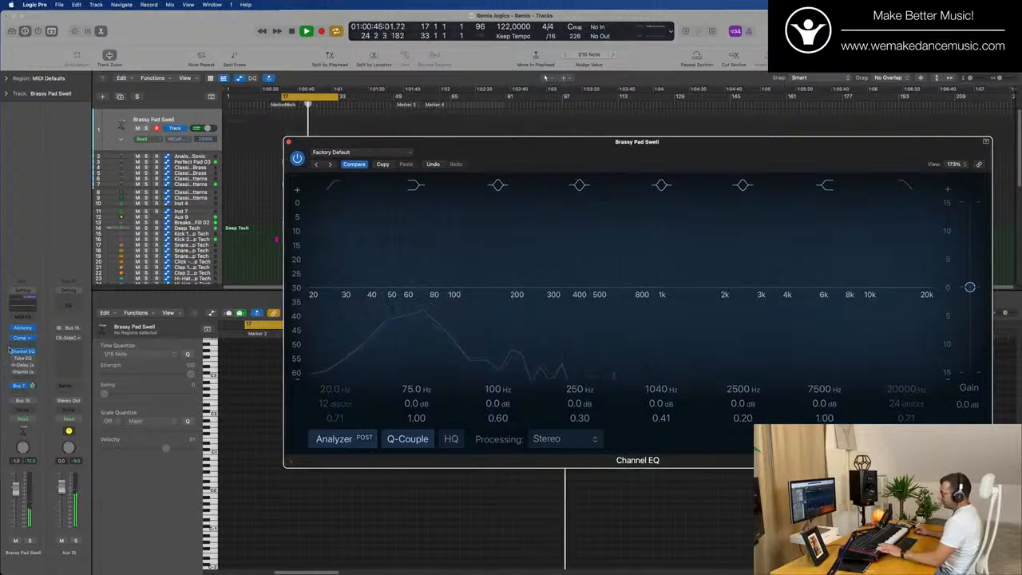
pyautogui.click(22, 328)
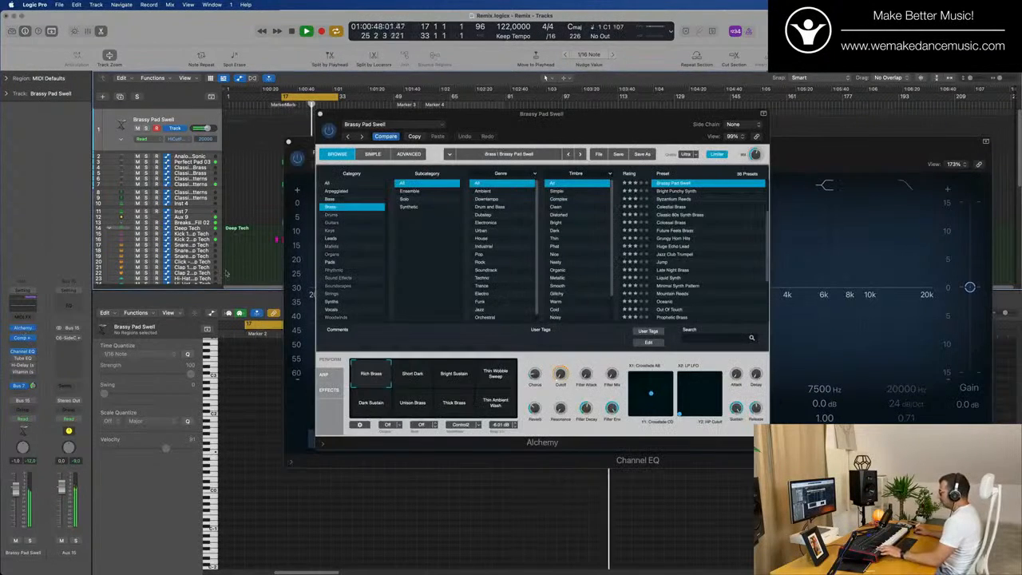
# - Move the Brassy Pad Swell track's Alchemy and Channel EQ windows aside to uncover the track list and regions
pyautogui.moveTo(548, 117); pyautogui.dragTo(628, 200)
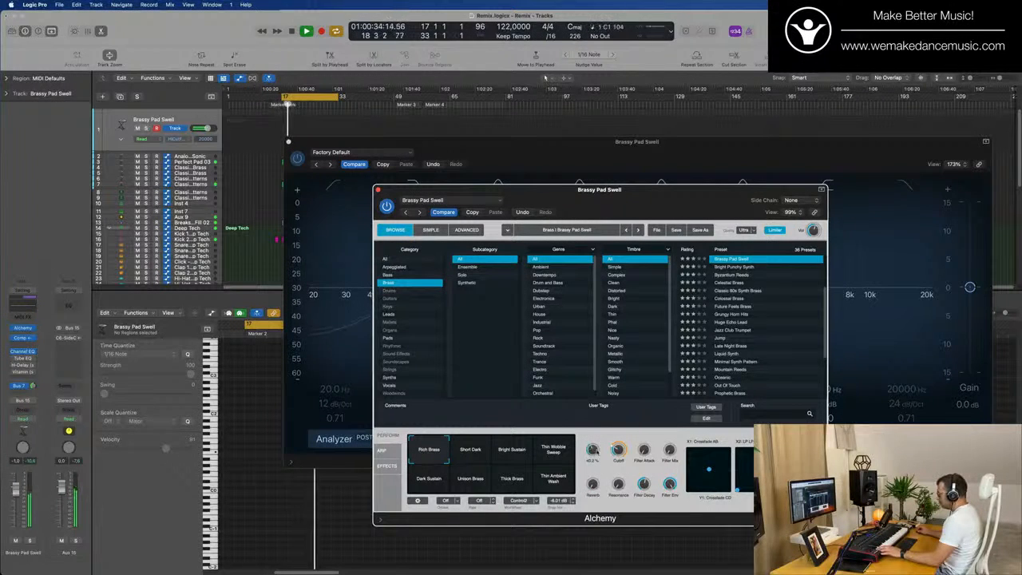
pyautogui.moveTo(668, 192); pyautogui.dragTo(775, 195)
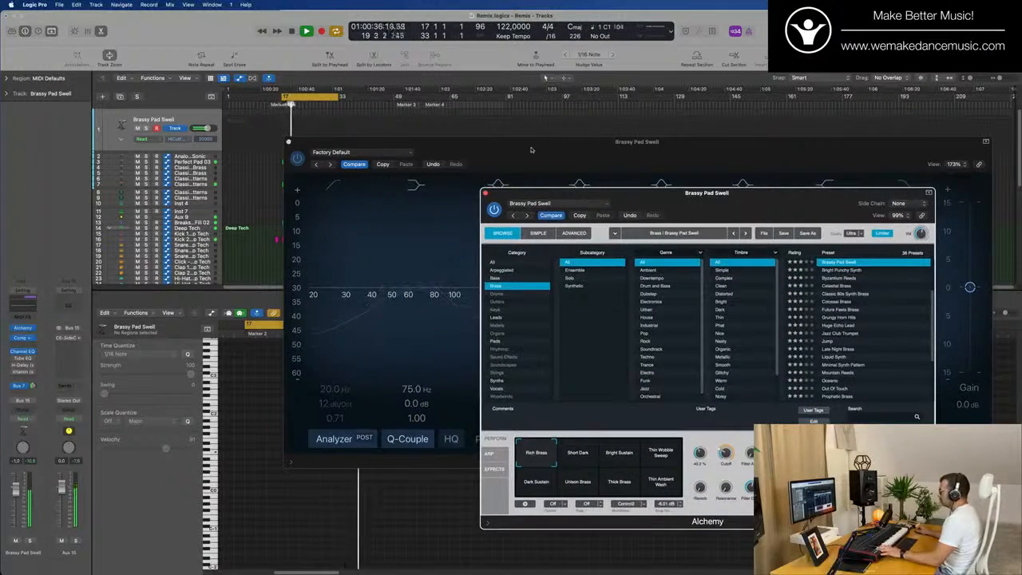
pyautogui.moveTo(534, 150); pyautogui.dragTo(622, 199)
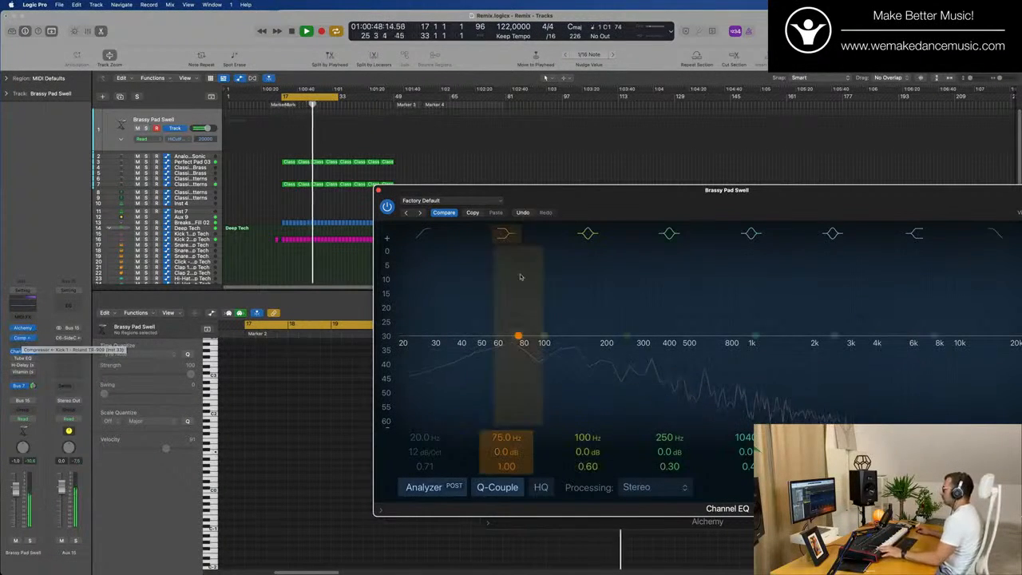
pyautogui.moveTo(657, 197); pyautogui.dragTo(570, 224)
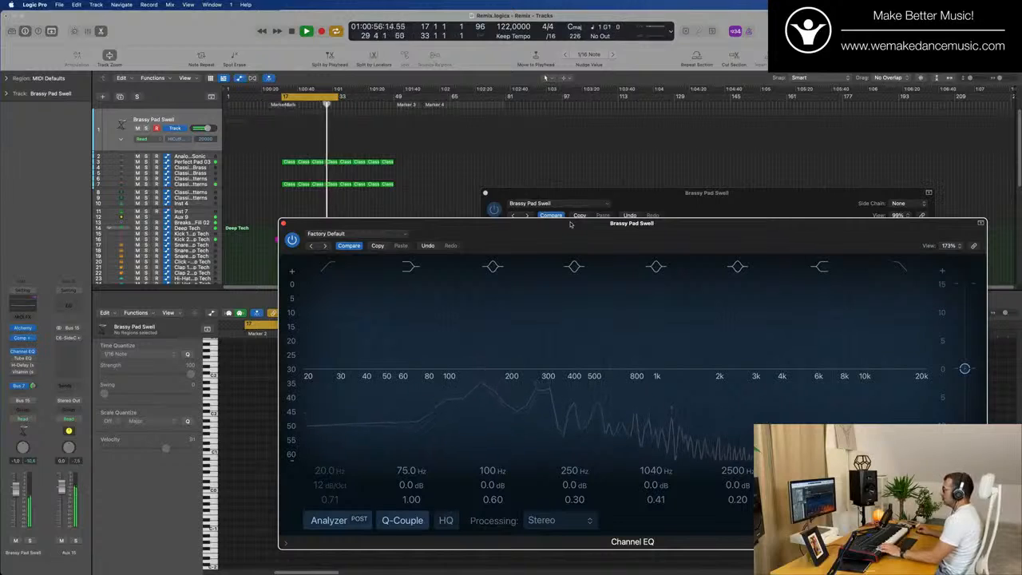
pyautogui.moveTo(571, 224); pyautogui.dragTo(593, 195)
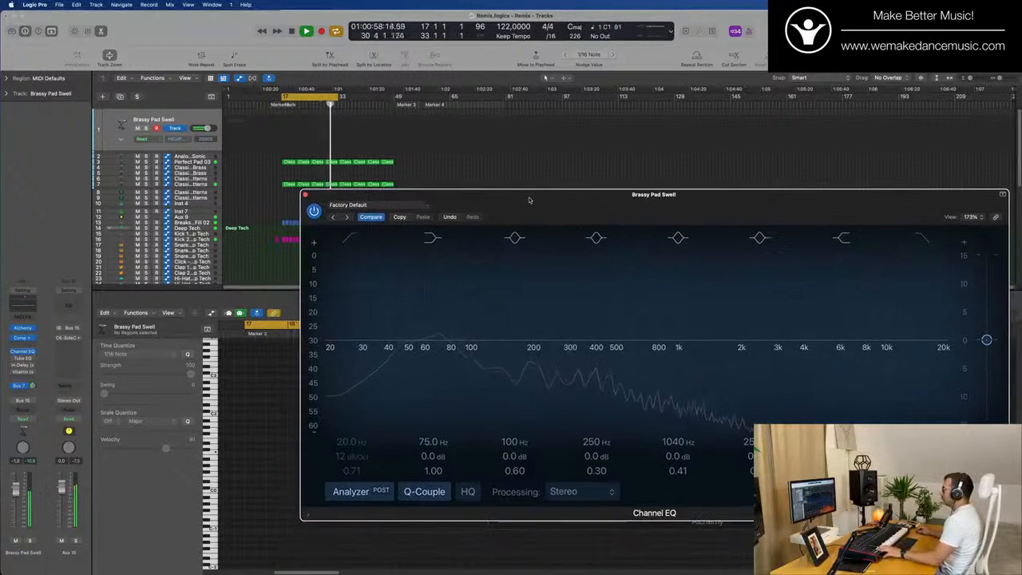
# - Select the Classic 80s Synth Brass track and delete its automation
pyautogui.scroll(-2, 250, 173)
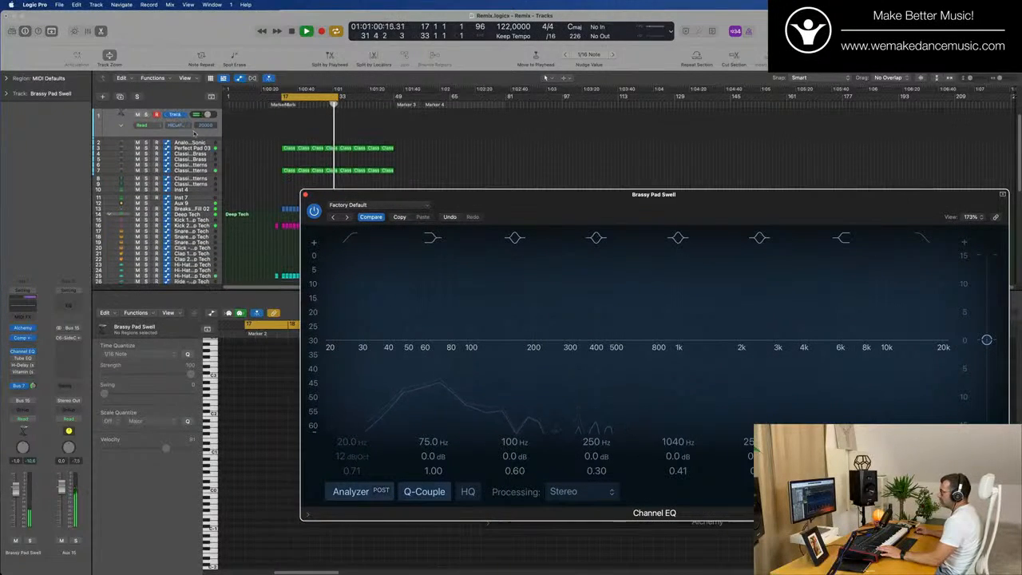
pyautogui.click(201, 141)
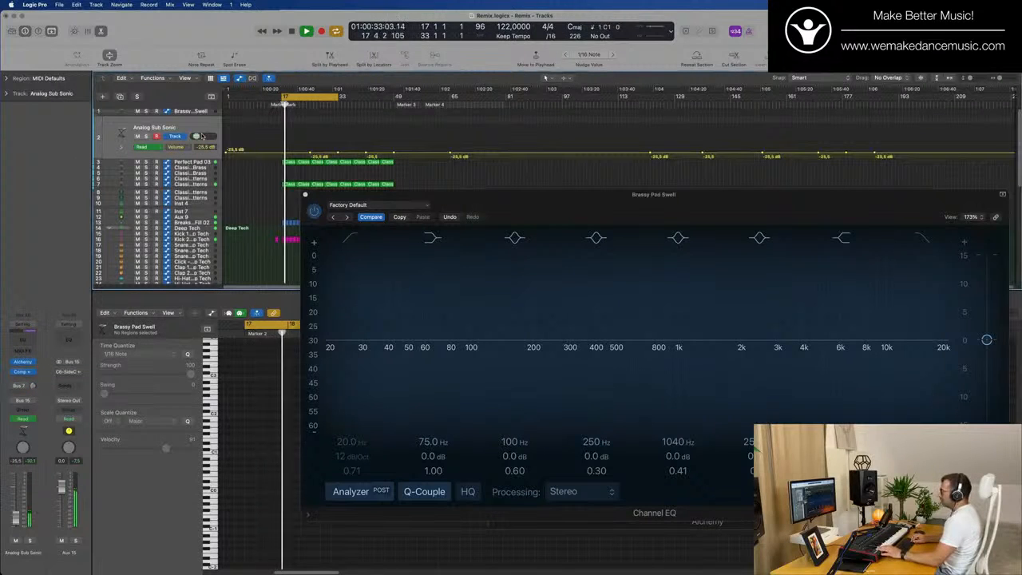
pyautogui.press('Down')
pyautogui.press('Down')
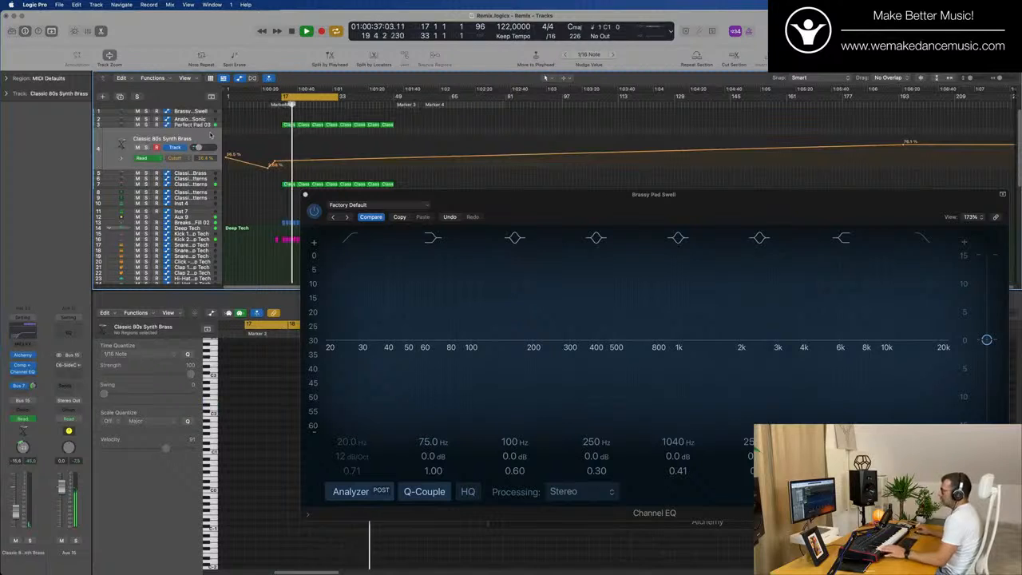
pyautogui.press('ctrl+super+BackSpace')
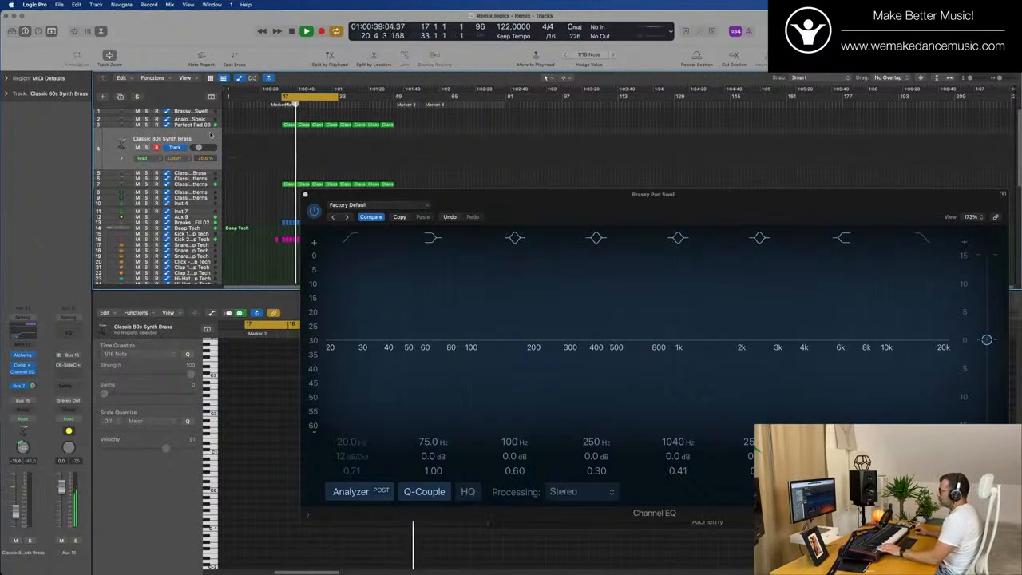
# - Open the Classic 80s Synth Brass track's Alchemy instrument, move its window clear of the Channel EQ, and raise Cutoff to 100%
pyautogui.click(23, 334)
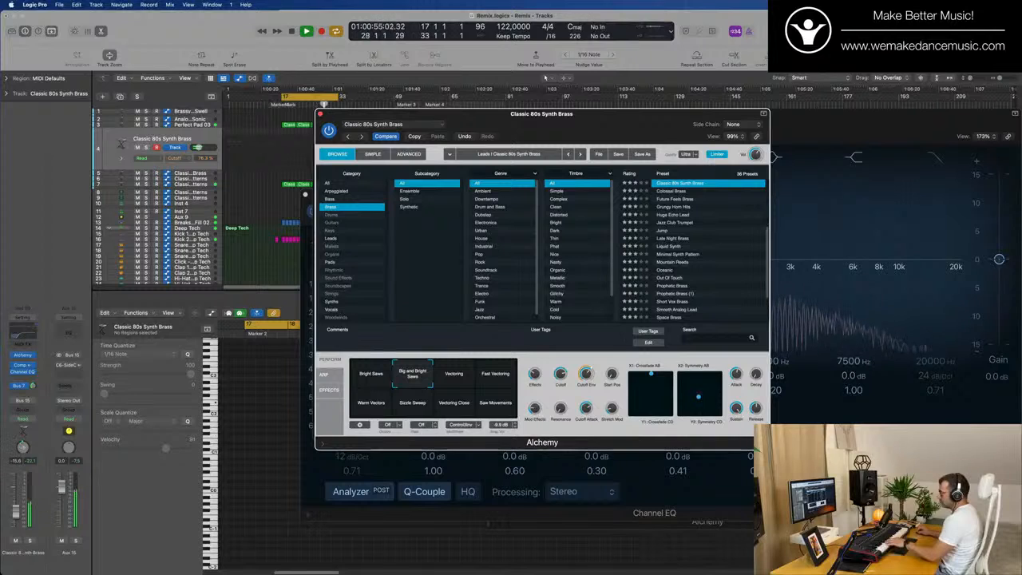
pyautogui.click(545, 77)
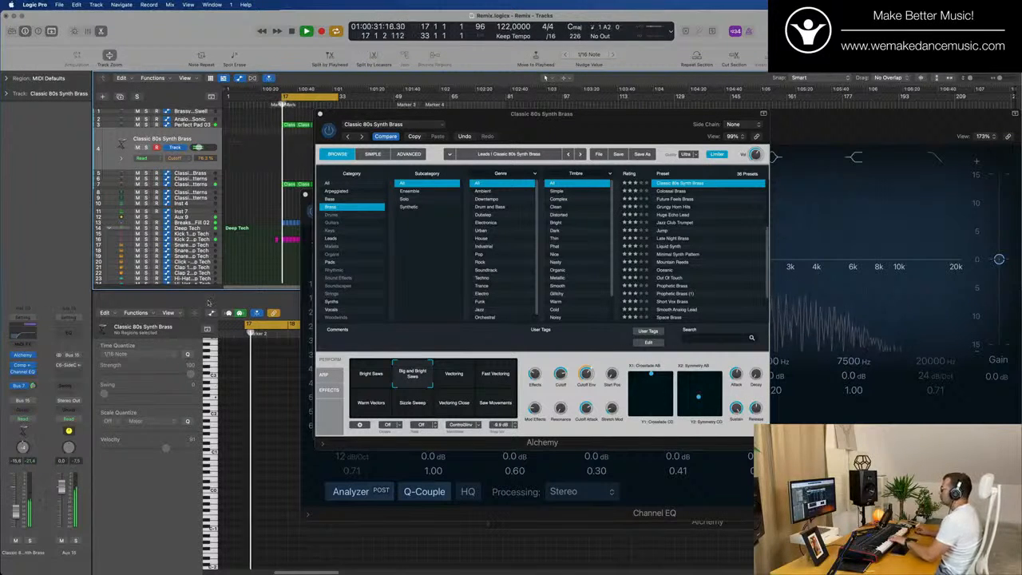
pyautogui.moveTo(600, 116); pyautogui.dragTo(486, 336)
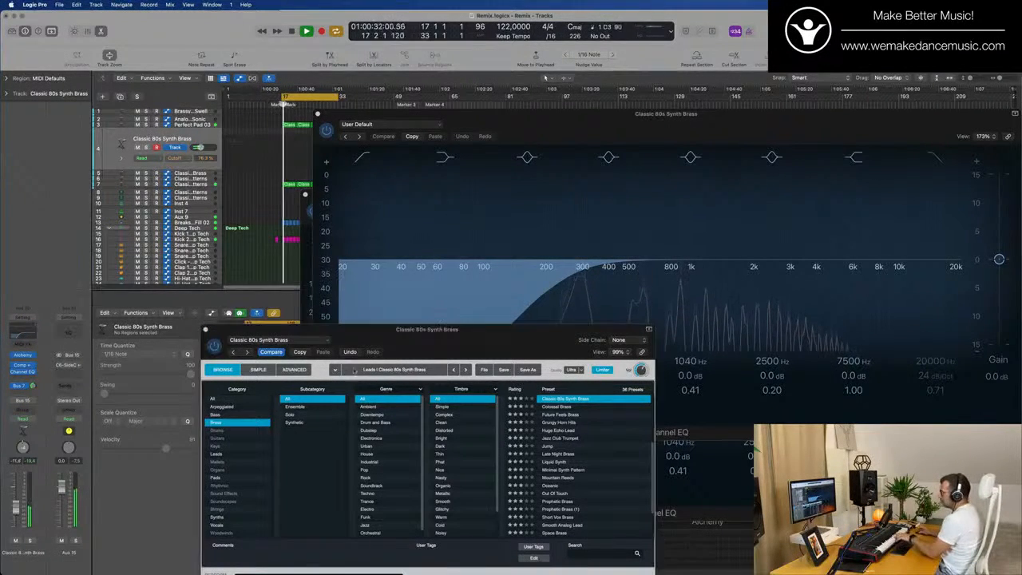
pyautogui.moveTo(517, 333); pyautogui.dragTo(548, 231)
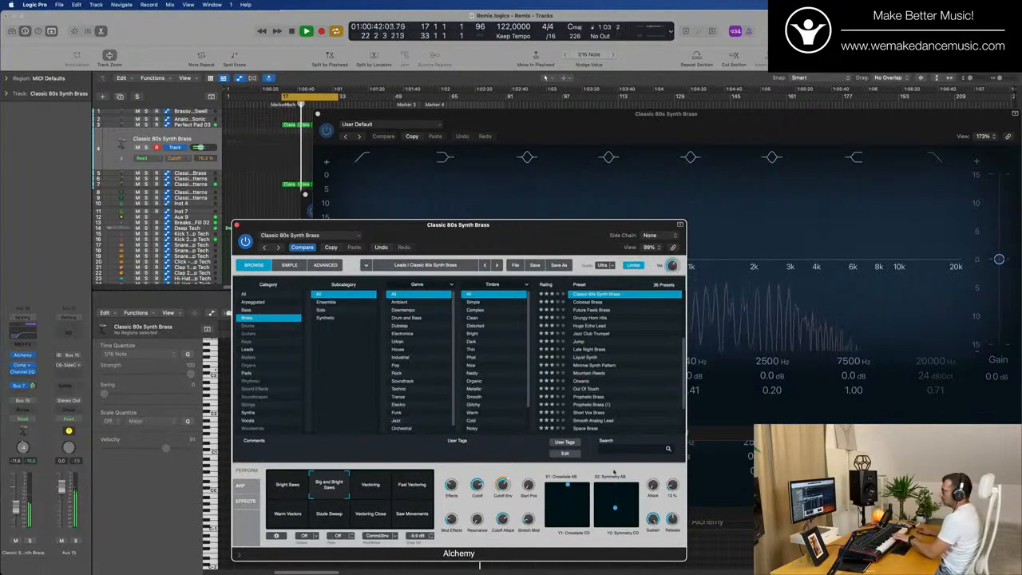
pyautogui.click(515, 565)
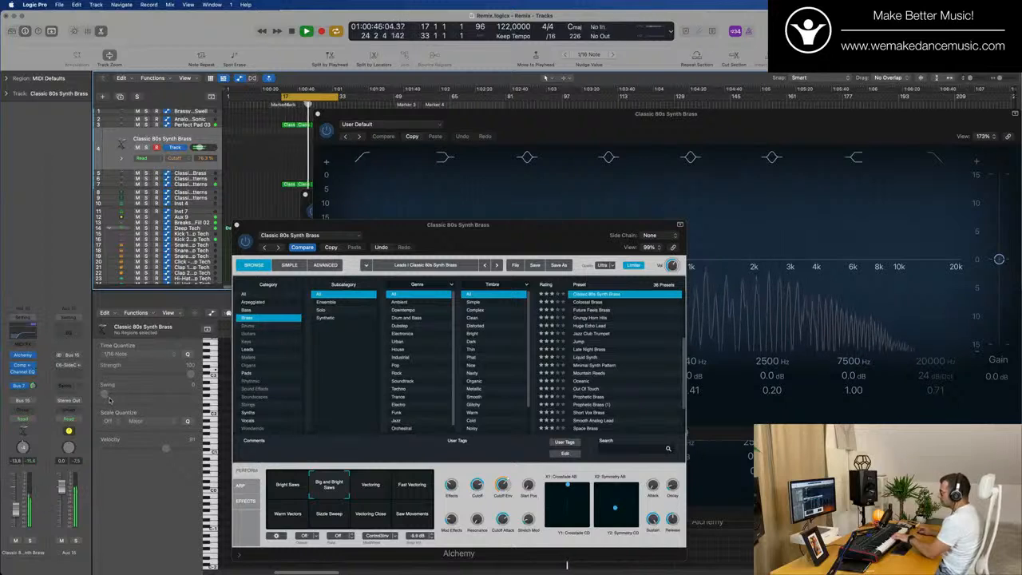
pyautogui.moveTo(477, 484); pyautogui.dragTo(482, 470)
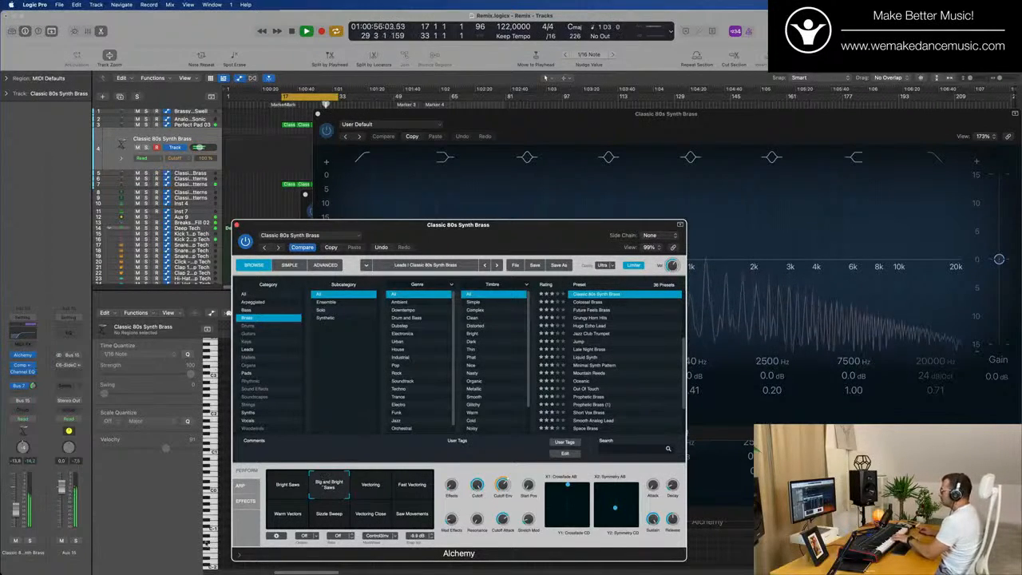
# - Add a second send to the Classic 80s Synth Brass track and route it to Bus 9
pyautogui.click(39, 409)
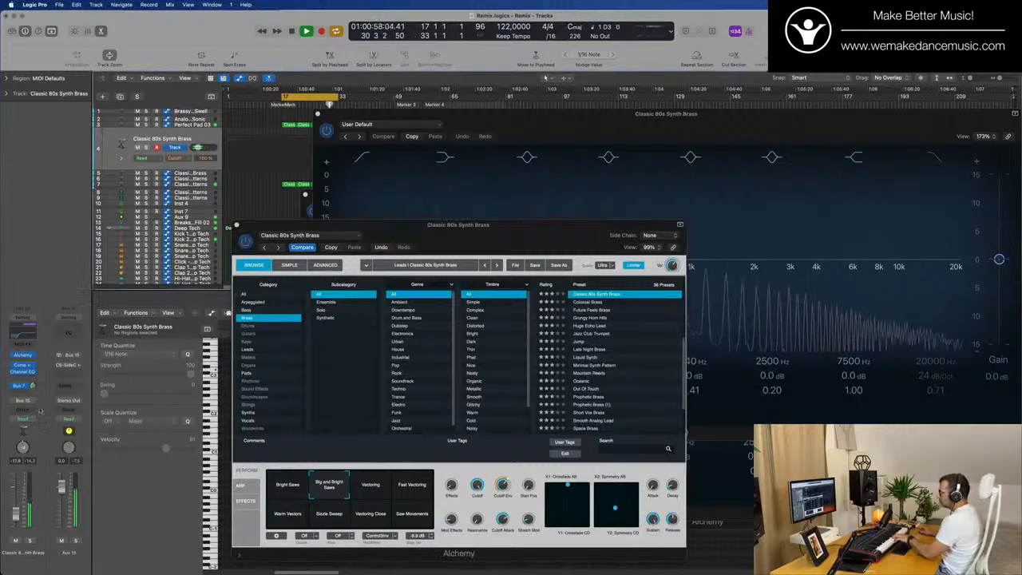
pyautogui.click(33, 386)
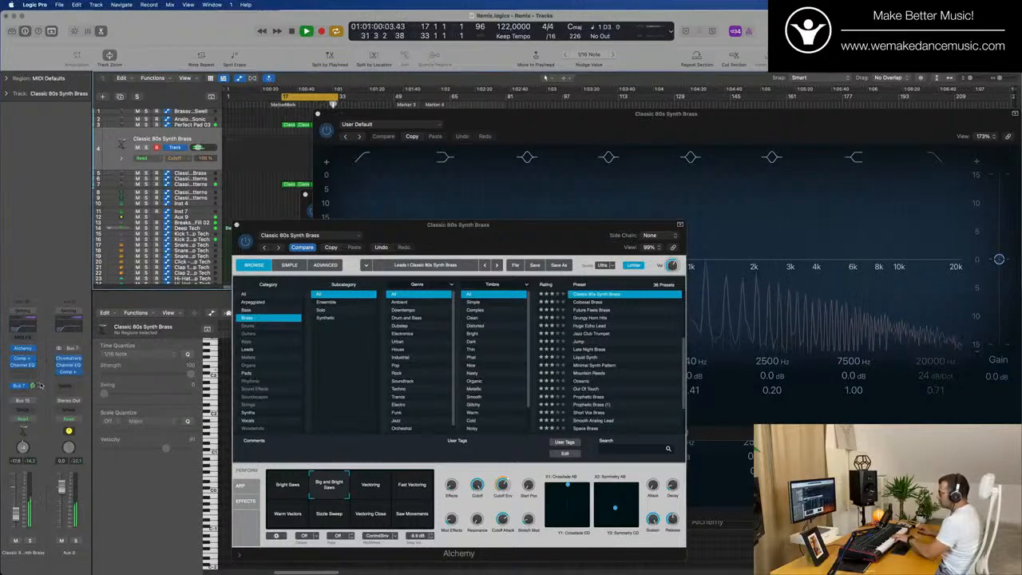
pyautogui.click(20, 386)
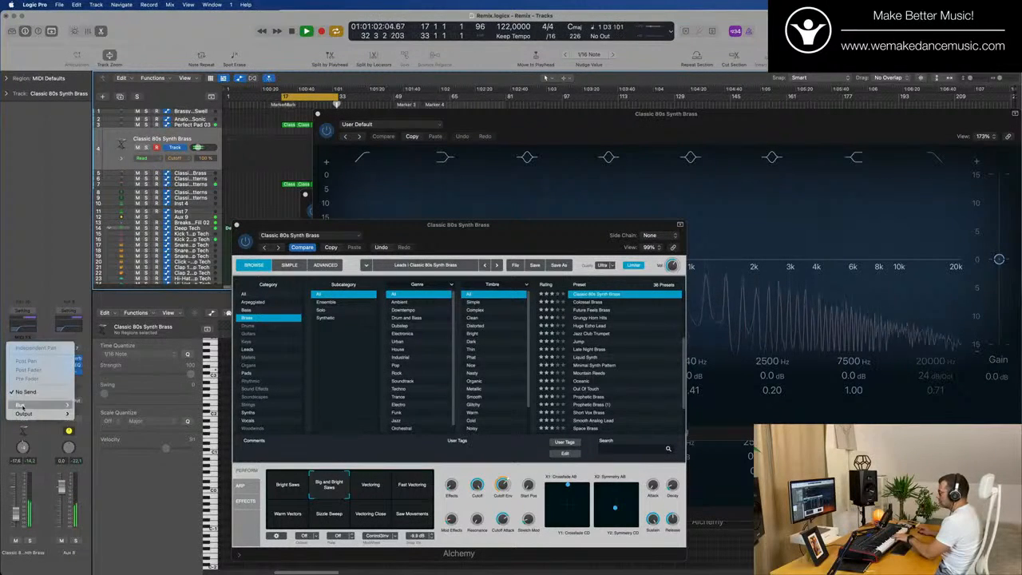
pyautogui.moveTo(40, 405)
pyautogui.click(144, 306)
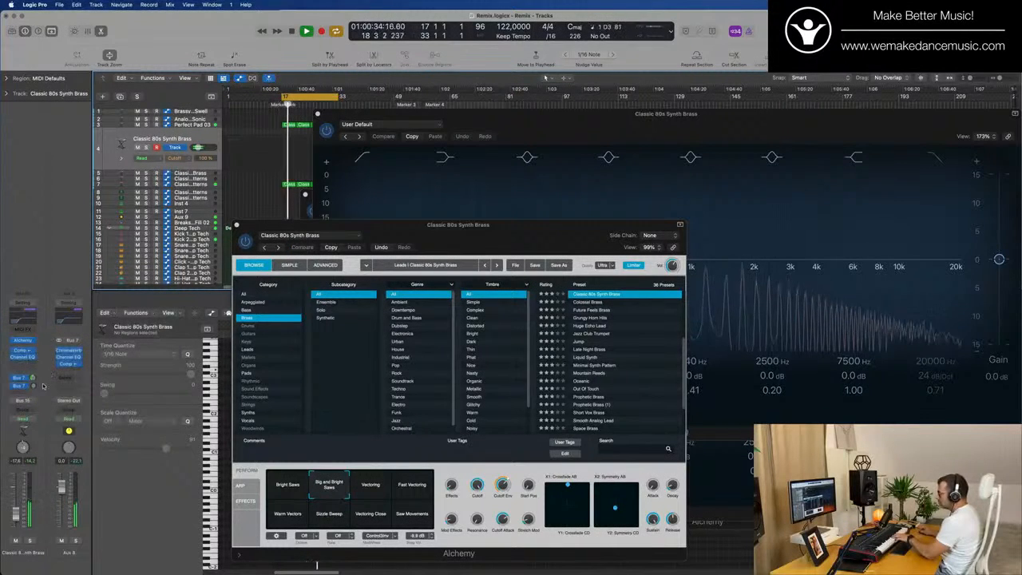
pyautogui.click(20, 386)
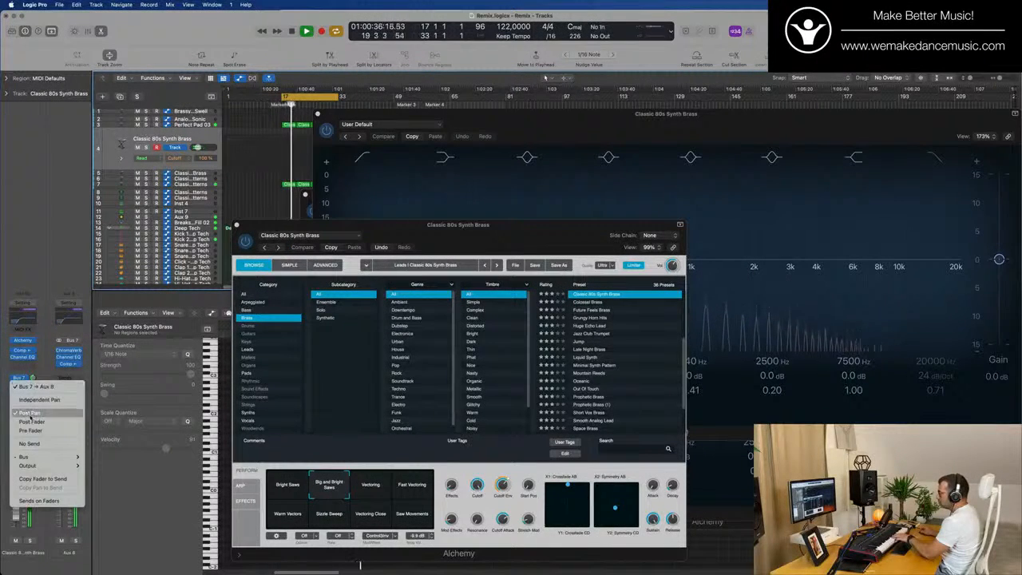
pyautogui.moveTo(48, 456)
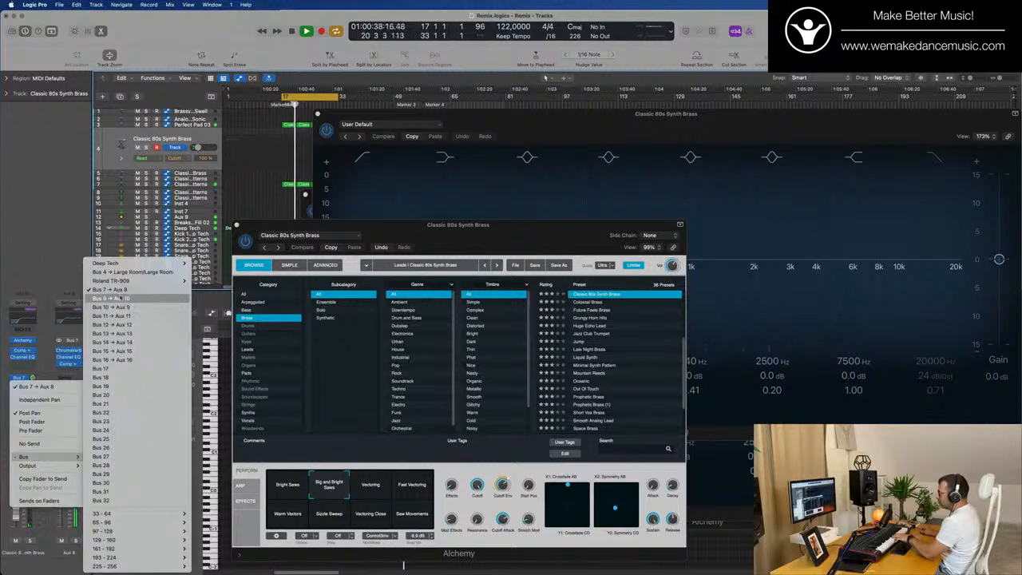
pyautogui.click(111, 298)
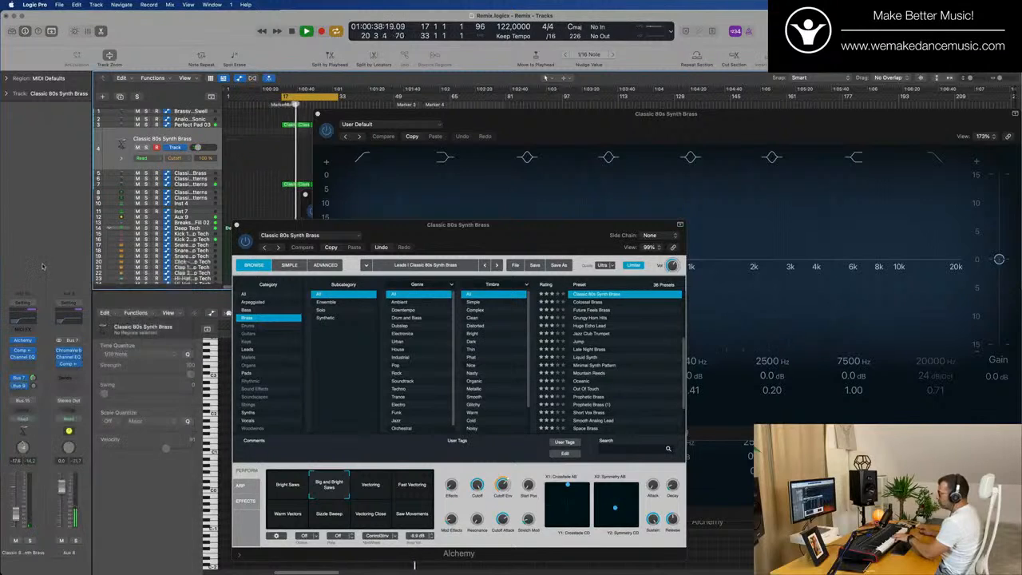
# - Reroute the Classic 80s Synth Brass track's second send to Bus 11 and open the RVerb plug-in on Aux 11
pyautogui.click(23, 385)
pyautogui.moveTo(44, 456)
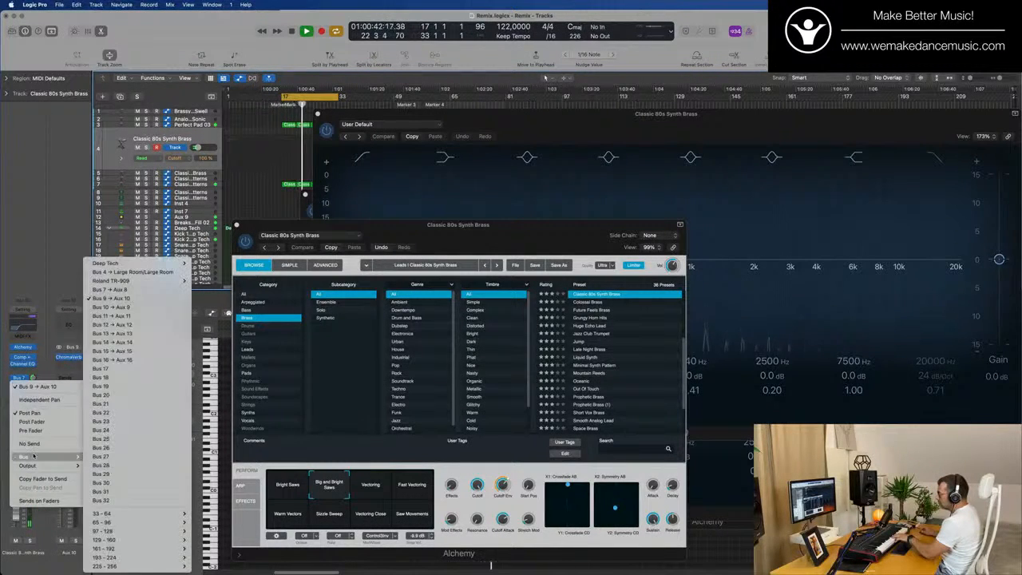
pyautogui.click(120, 324)
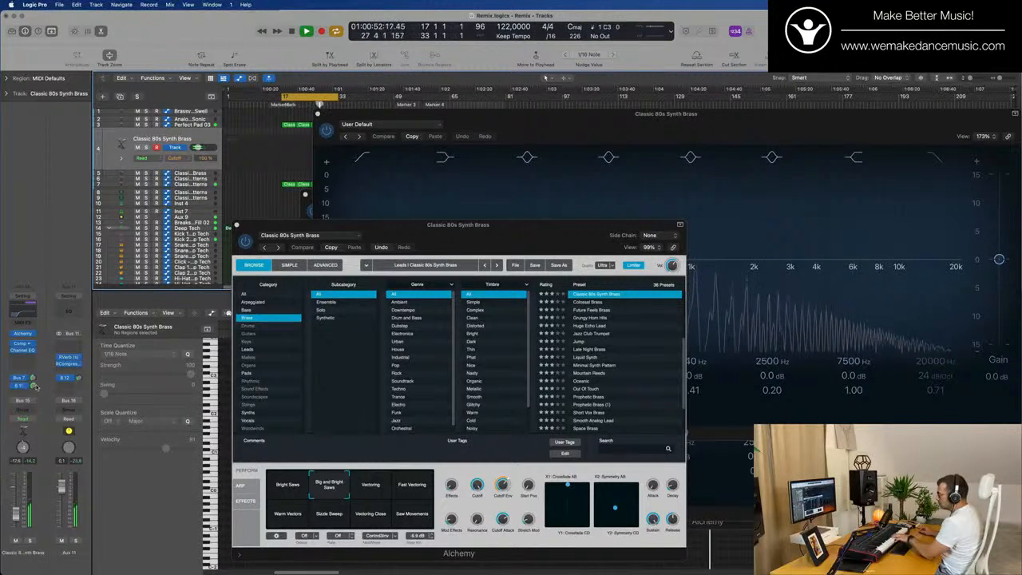
pyautogui.click(68, 359)
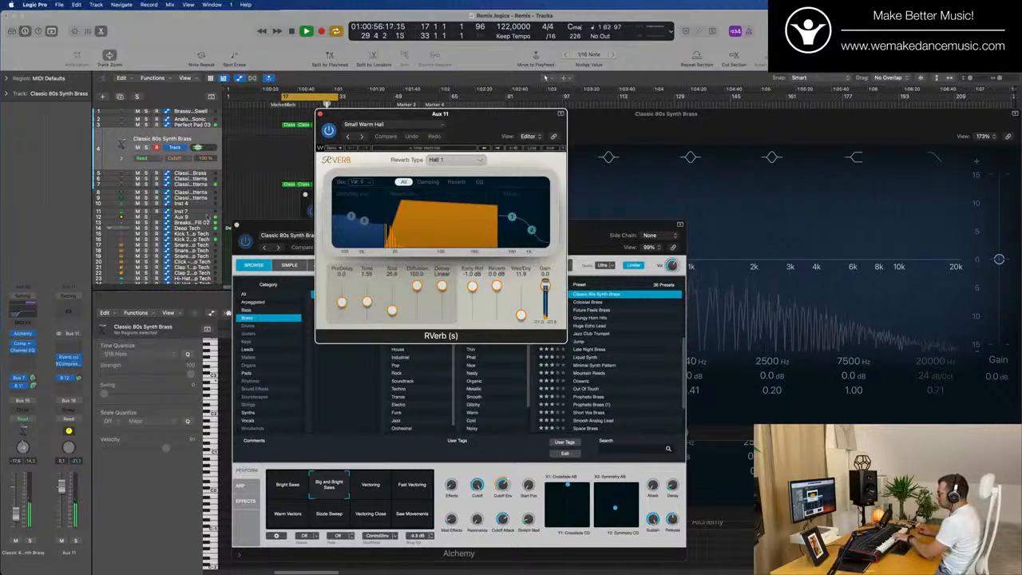
# - Switch the Classic 80s Synth Brass track's second send to Bus 12, adjust its send level, and move the RVerb window aside
pyautogui.click(27, 386)
pyautogui.moveTo(36, 457)
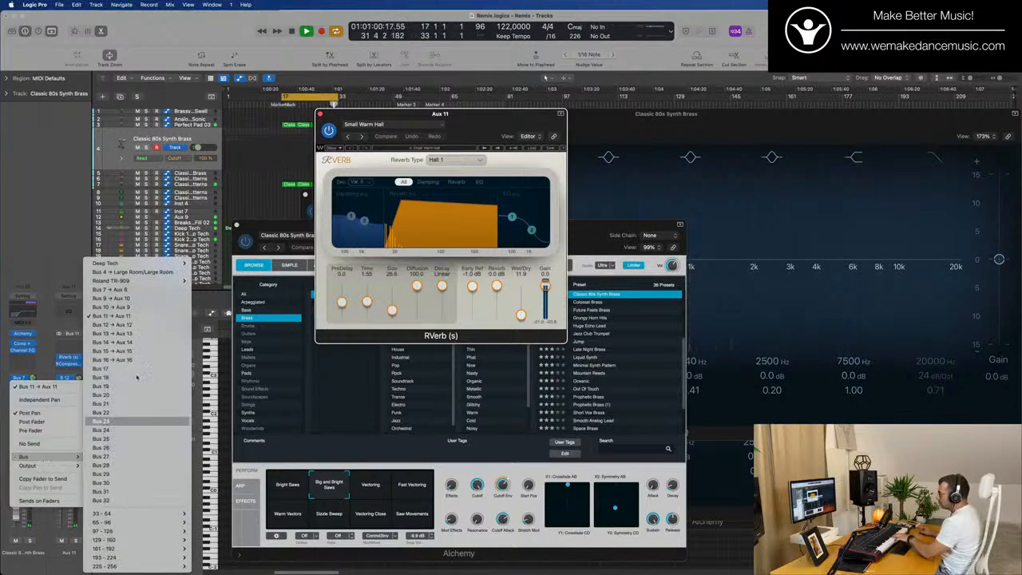
pyautogui.click(112, 324)
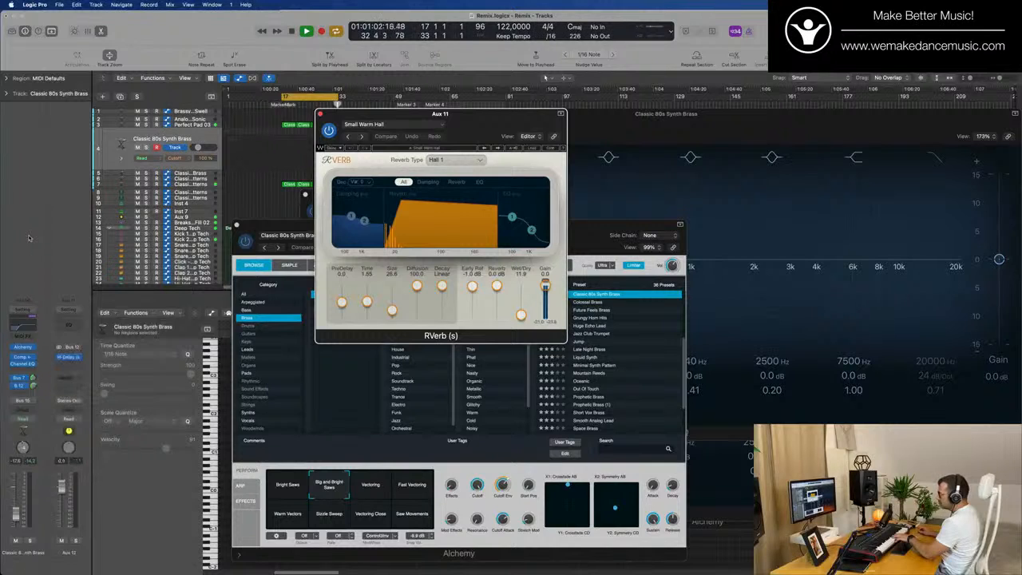
pyautogui.press('space')
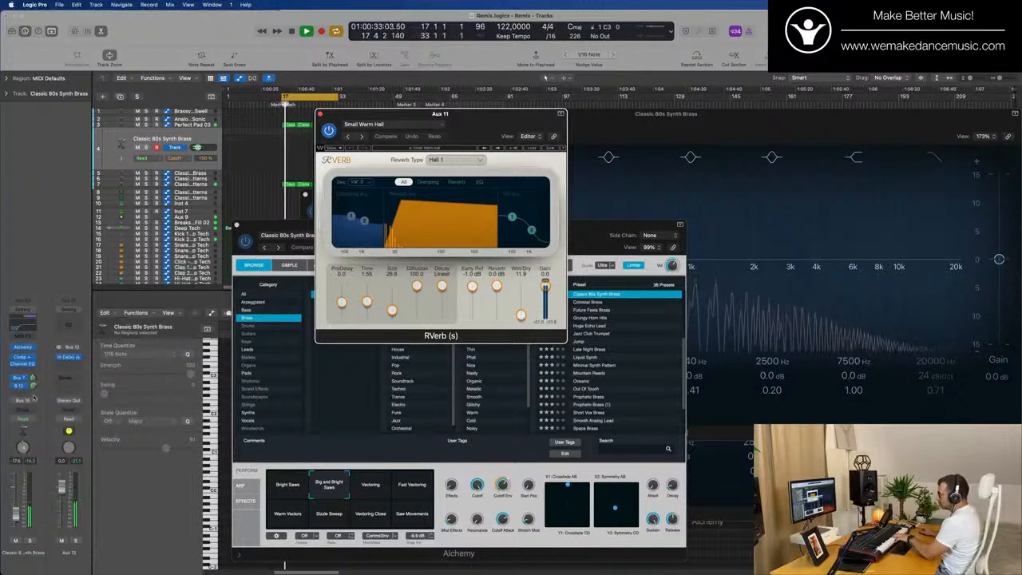
pyautogui.moveTo(32, 386); pyautogui.dragTo(35, 405)
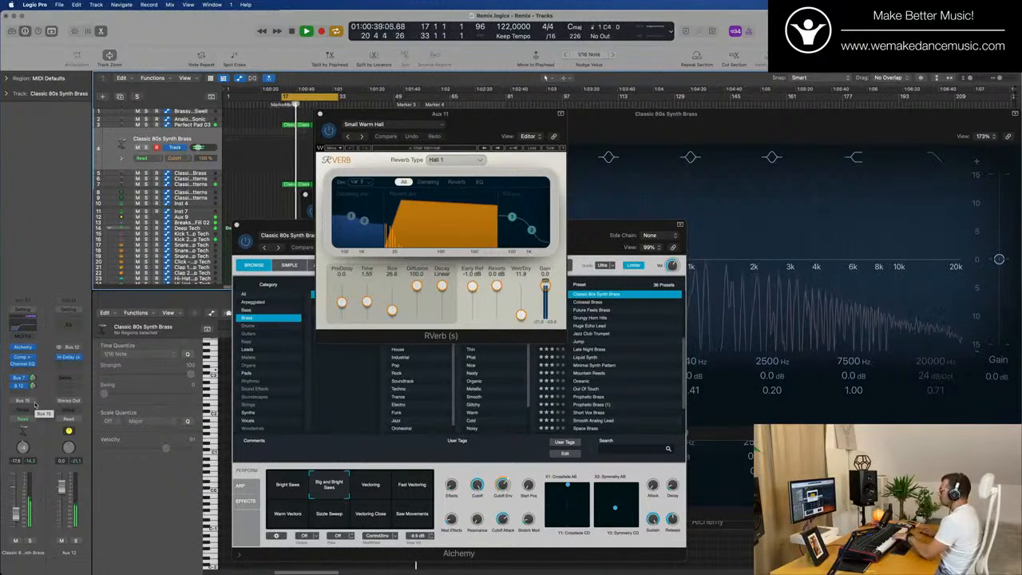
pyautogui.moveTo(480, 125); pyautogui.dragTo(775, 164)
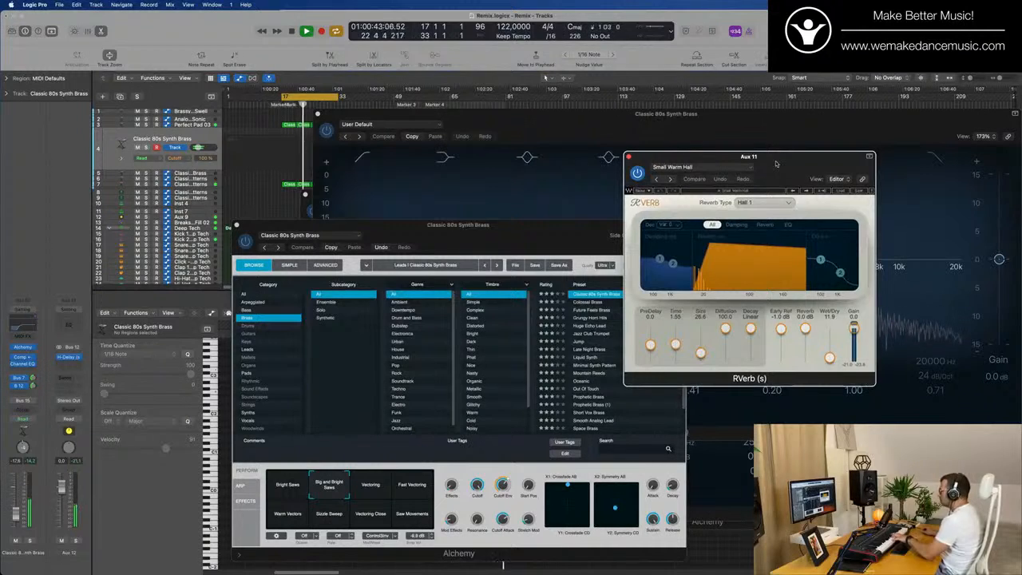
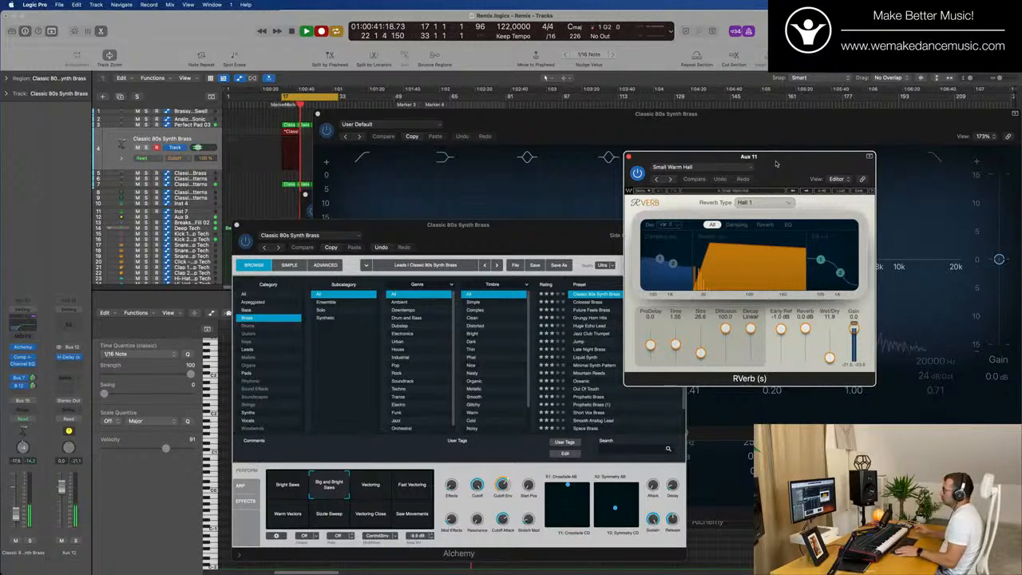
# - Stop the recording and split the new Classic 80s Synth Brass region so that bar 21 stands alone
pyautogui.press('space')
pyautogui.moveTo(655, 113); pyautogui.dragTo(989, 103)
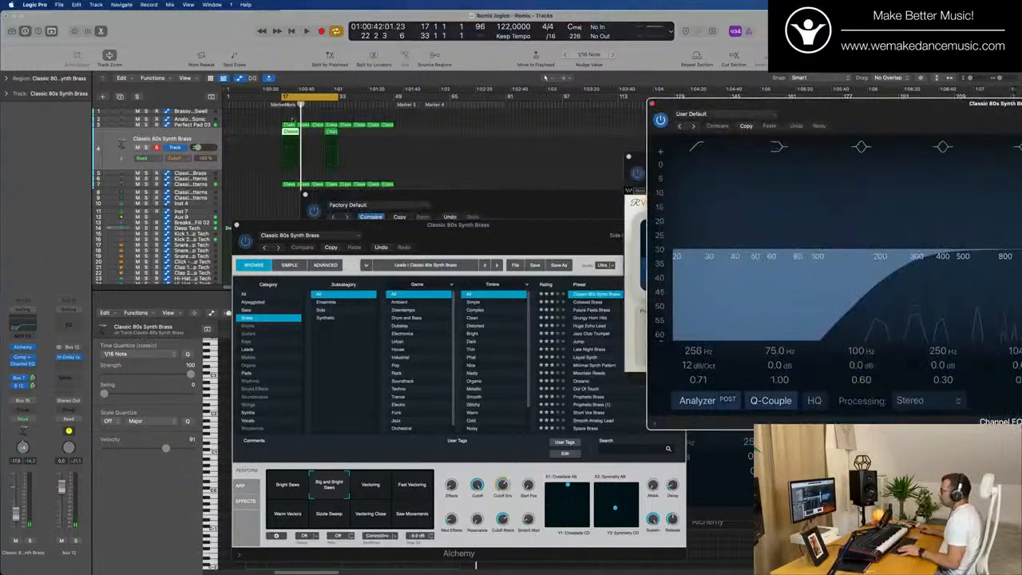
pyautogui.moveTo(296, 134); pyautogui.dragTo(301, 163)
pyautogui.click(297, 133)
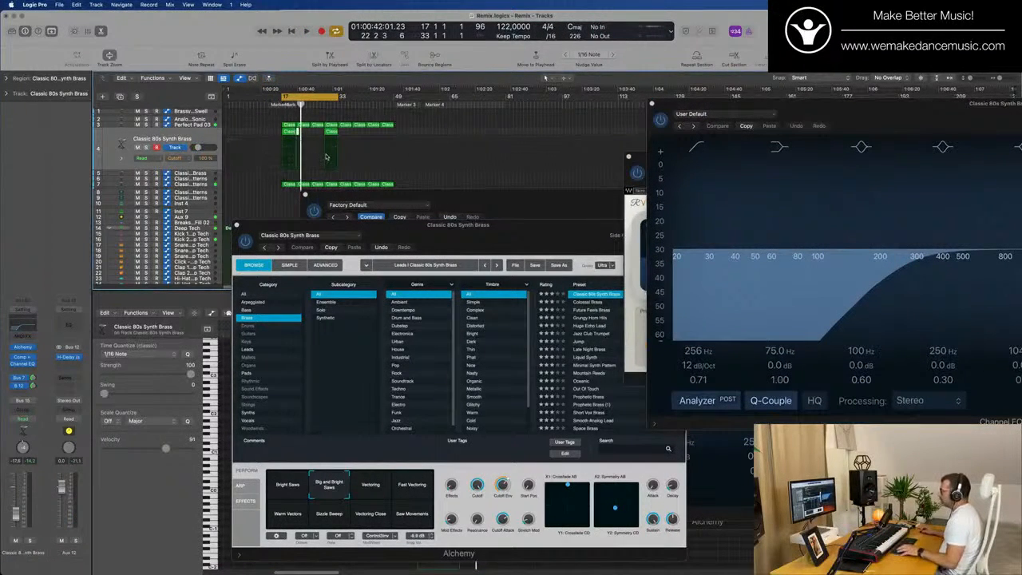
# - Delete the part of the Classic 80s Synth Brass recording that covers bars 17 to 20
pyautogui.press('super+Right')
pyautogui.press('super+Right')
pyautogui.press('super+Right')
pyautogui.press('super+Right')
pyautogui.press('super+Right')
pyautogui.press('super+Right')
pyautogui.click(270, 134)
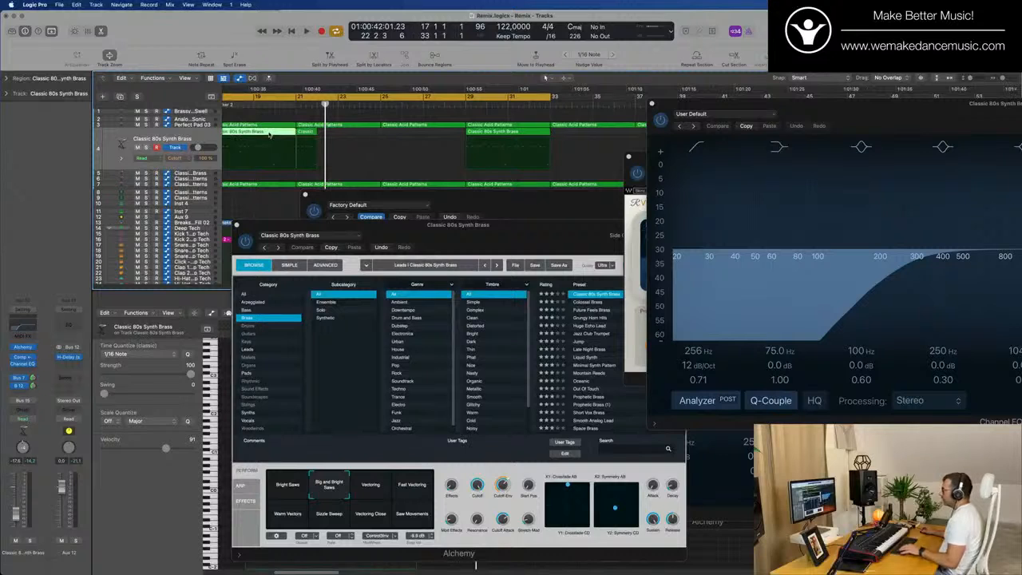
pyautogui.press('Delete')
# - Move the one-bar Classic 80s Synth Brass region from bar 21 to the start of bar 17
pyautogui.press('super+Left')
pyautogui.press('super+Left')
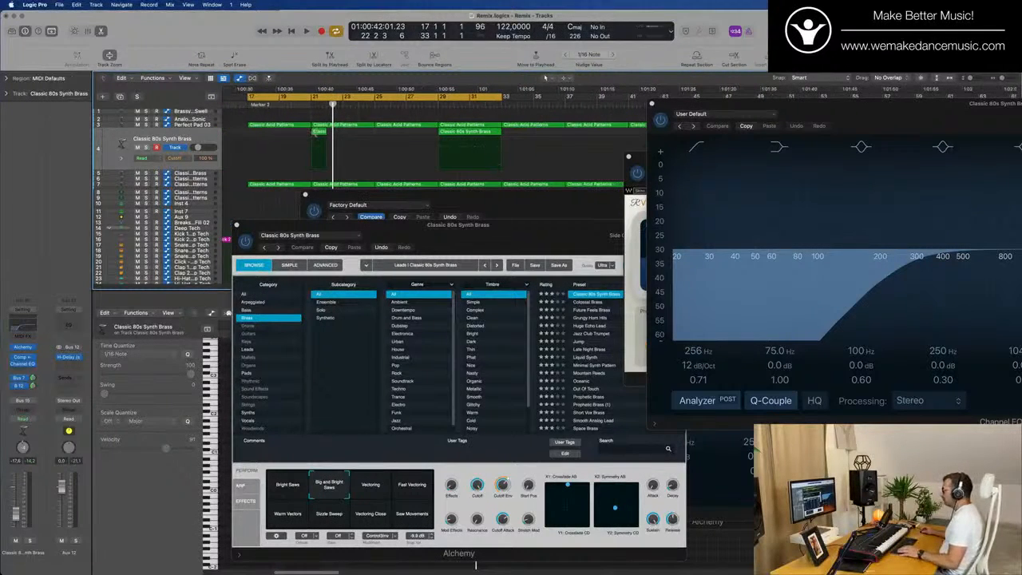
pyautogui.moveTo(321, 131); pyautogui.dragTo(256, 134)
pyautogui.hotkey('shift', 'space')
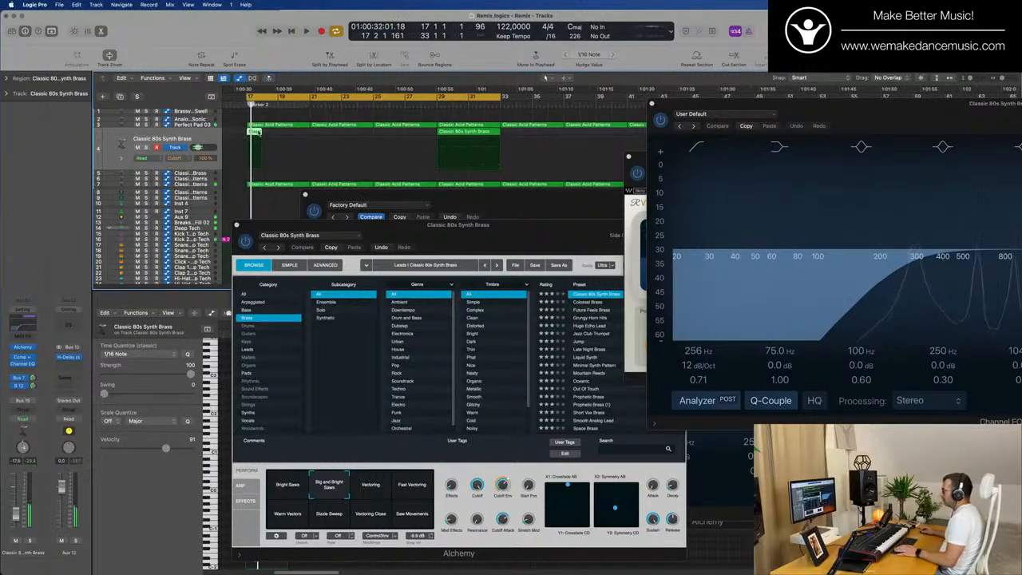
# - Show the moved one-bar region in the Piano Roll and select all of its notes
pyautogui.press('e')
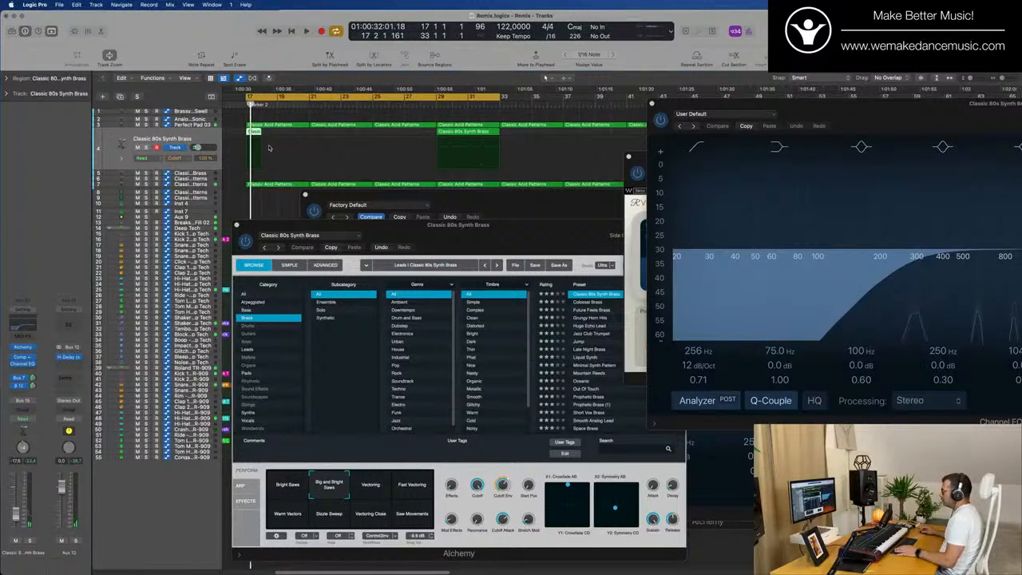
pyautogui.press('e')
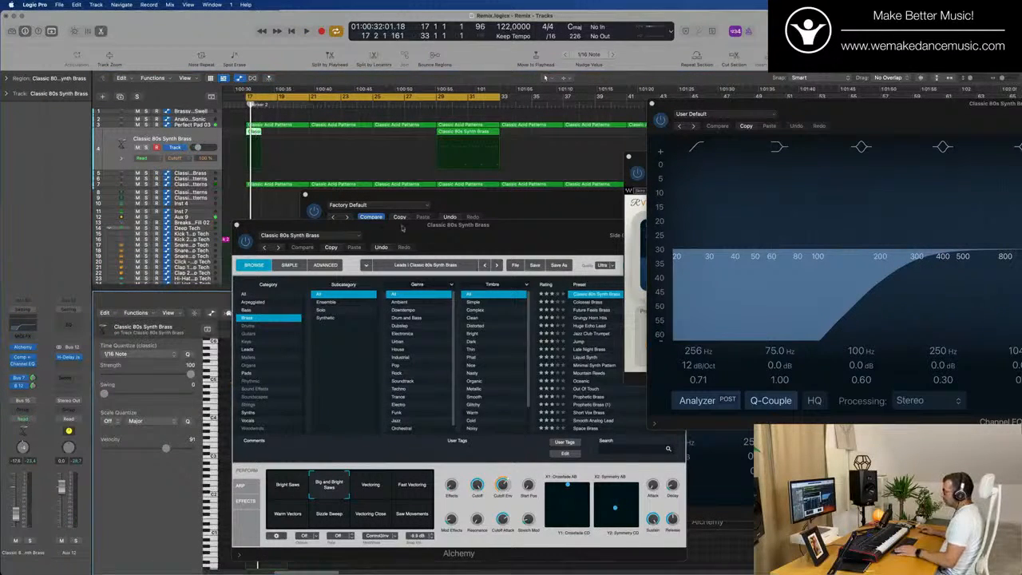
pyautogui.click(264, 528)
pyautogui.press('super+a')
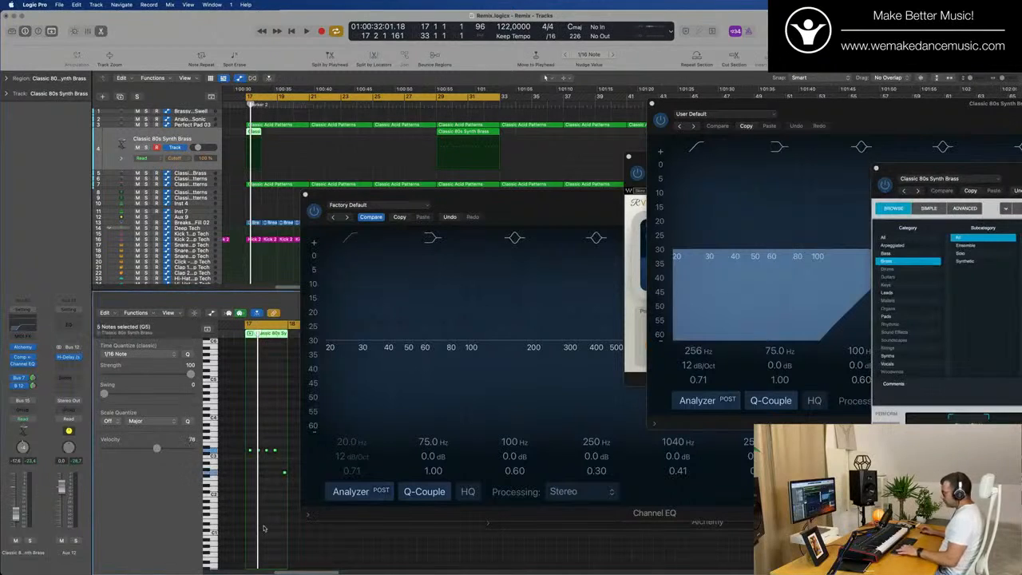
pyautogui.scroll(8, 271, 529)
# - Play the one-bar phrase, clear the plug-in windows from the Piano Roll and select the phrase's last, lower note
pyautogui.press('space')
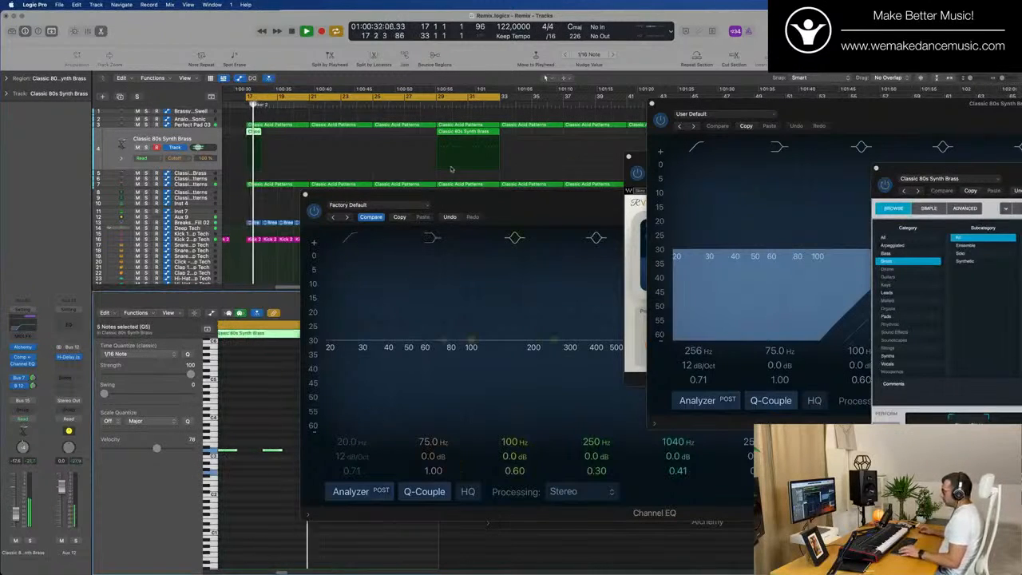
pyautogui.moveTo(575, 196); pyautogui.dragTo(585, 195)
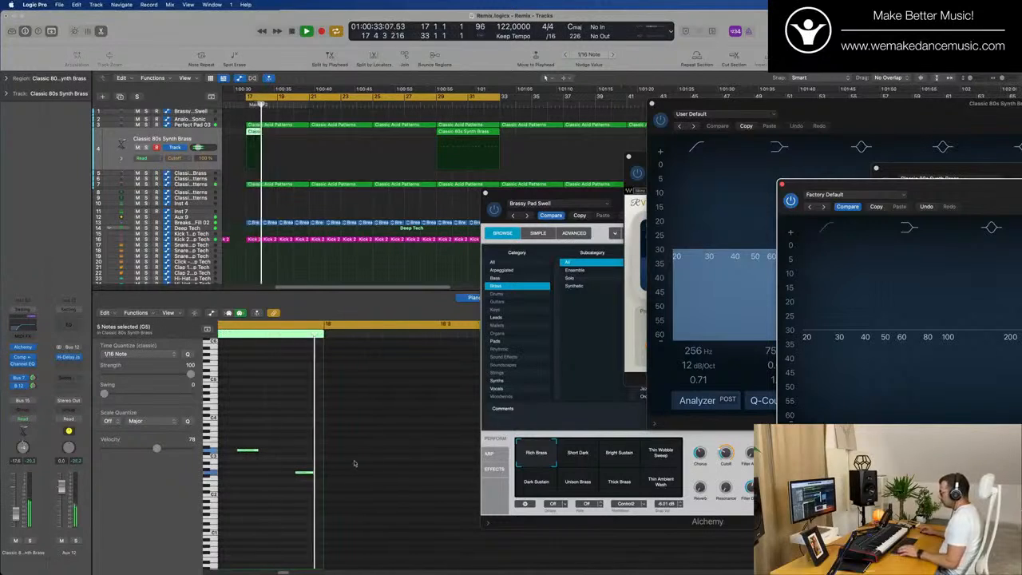
pyautogui.click(305, 472)
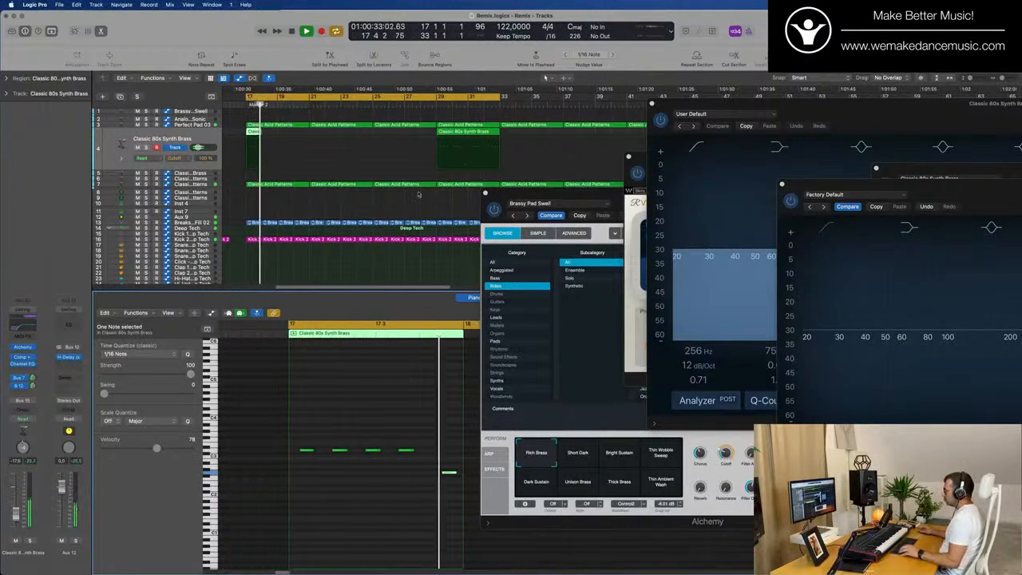
pyautogui.press('space')
pyautogui.press('space')
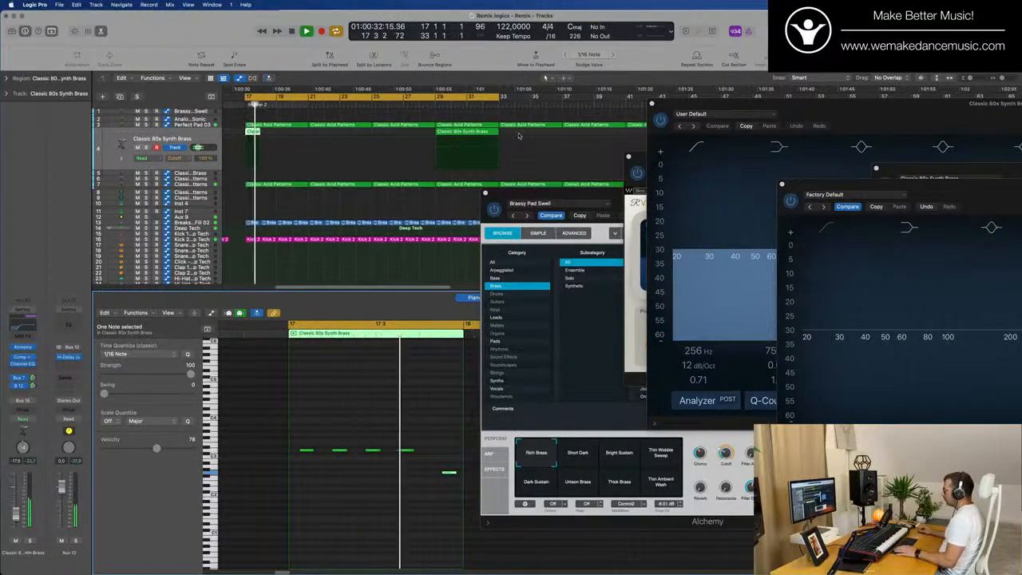
# - Delete the old Classic 80s Synth Brass region at bar 29
pyautogui.press('Delete')
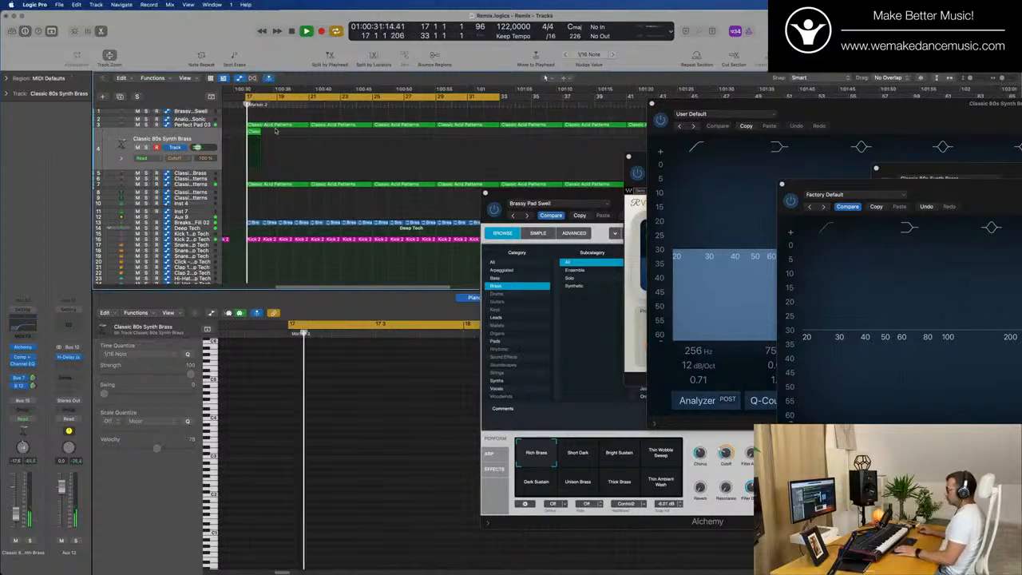
# - Try to repeat the one-bar Classic 80s Synth Brass region from bar 17 to beyond bar 33
pyautogui.click(250, 133)
pyautogui.press('super+r')
pyautogui.press('super+r')
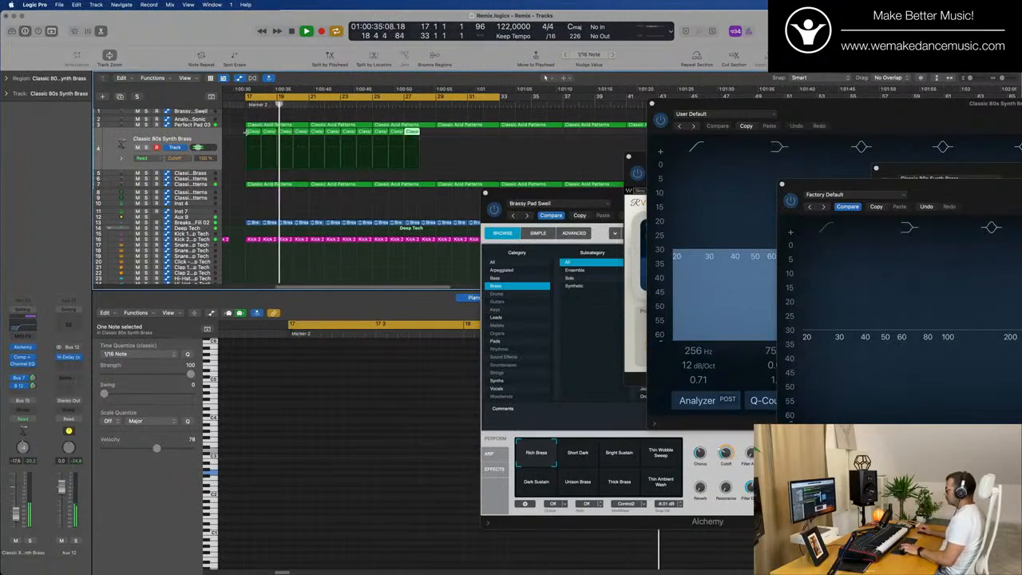
pyautogui.press('super+r')
pyautogui.press('super+r')
pyautogui.press('super+r')
pyautogui.press('super+r')
pyautogui.press('super+r')
pyautogui.press('super+r')
pyautogui.press('super+r')
pyautogui.press('super+r')
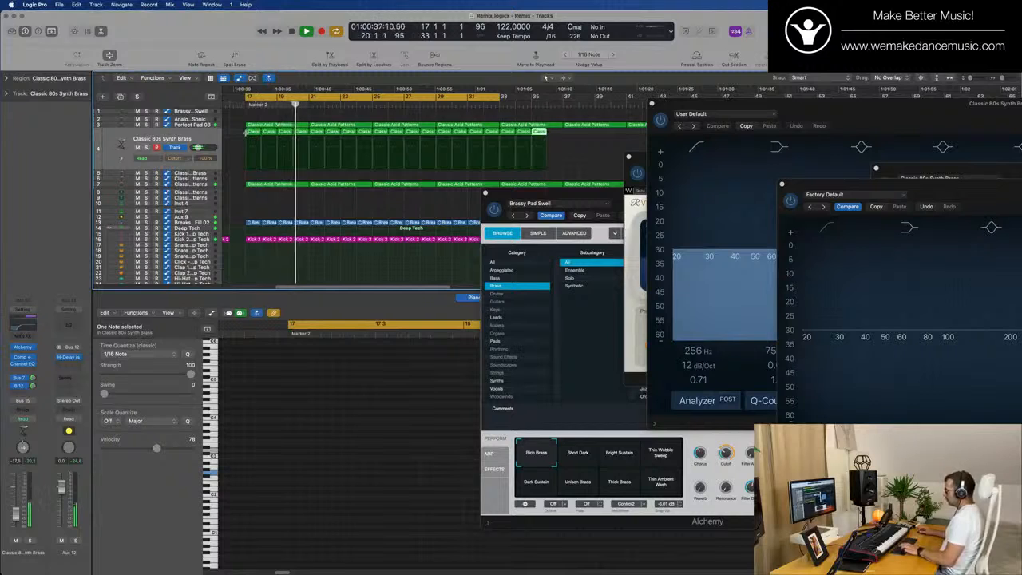
pyautogui.press('super+z')
pyautogui.press('space')
pyautogui.press('space')
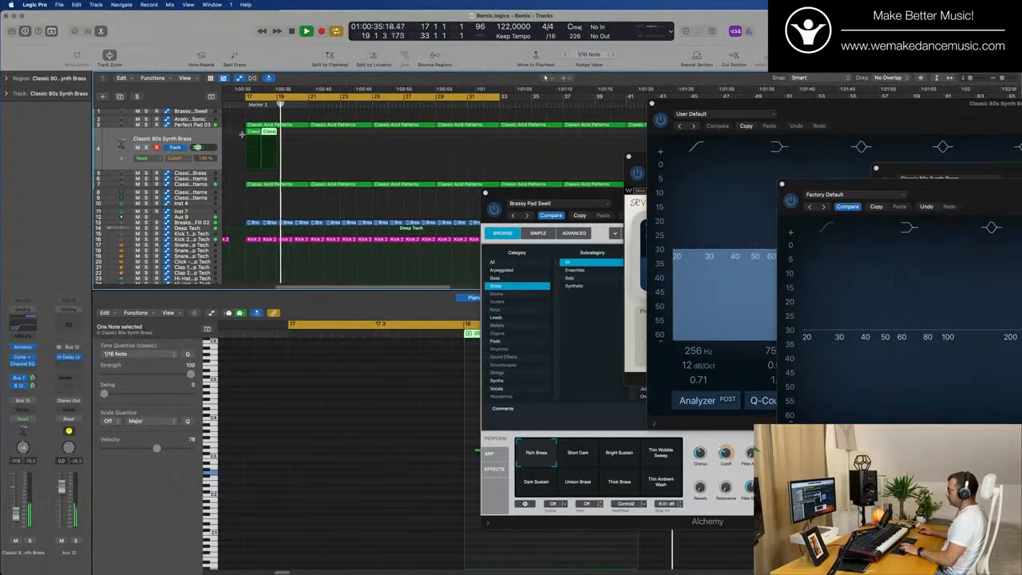
# - Repeat the one-bar Classic 80s Synth Brass region back to back until the copies run through bar 33
pyautogui.press('super+r')
pyautogui.press('super+r')
pyautogui.press('super+r')
pyautogui.press('super+r')
pyautogui.press('super+r')
pyautogui.press('super+r')
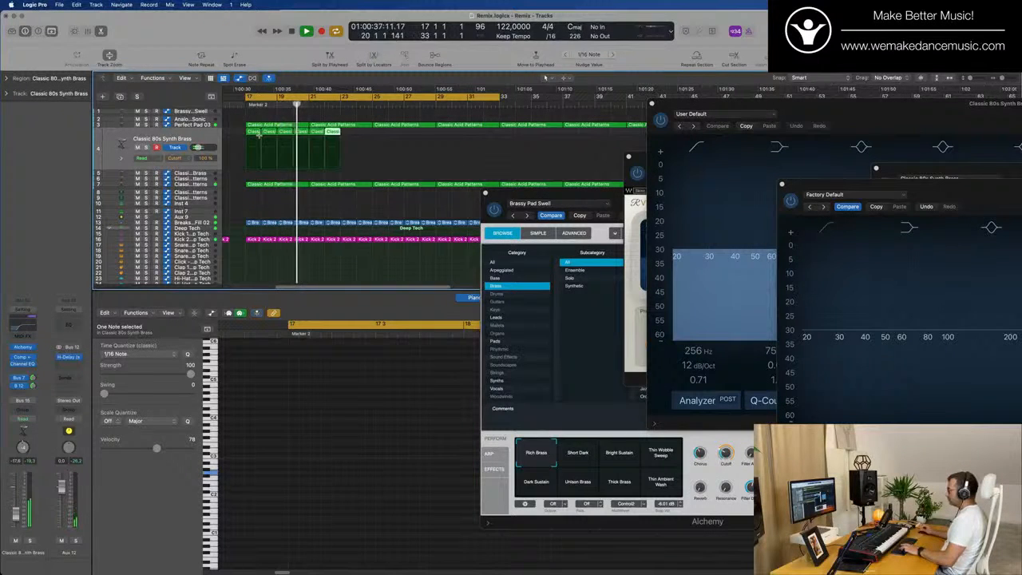
pyautogui.press('super+r')
pyautogui.press('super+r')
pyautogui.press('super+r')
pyautogui.press('super+r')
pyautogui.press('super+r')
pyautogui.press('super+r')
pyautogui.press('super+r')
pyautogui.press('super+r')
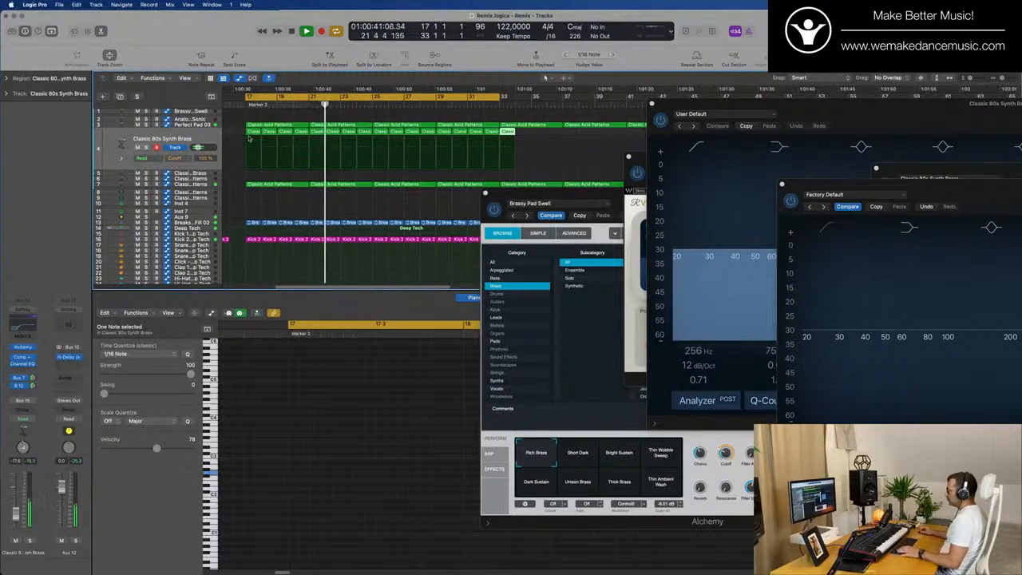
# - Delete the surplus brass copy starting at bar 33 and restart playback of the loop from bar 17
pyautogui.click(250, 132)
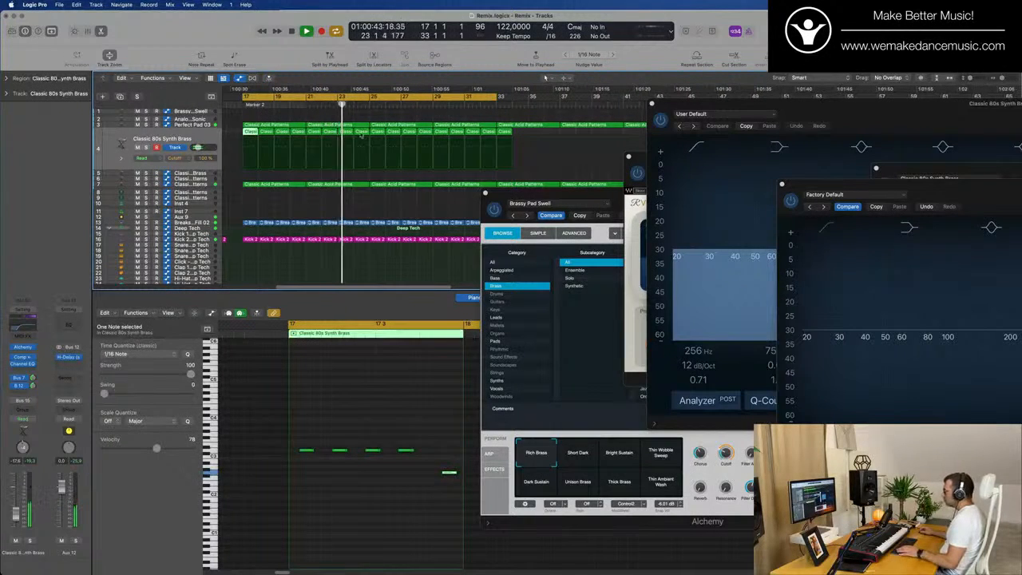
pyautogui.click(509, 133)
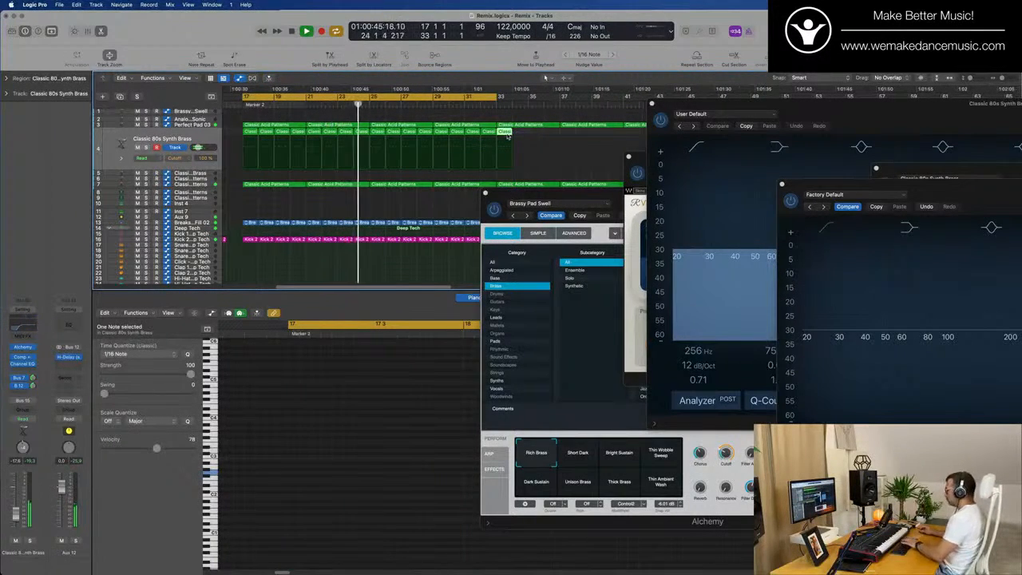
pyautogui.press('Delete')
pyautogui.press('space')
pyautogui.press('space')
# - Open the Channel EQ on the Classic 80s Synth Brass track and raise its low-cut frequency while the loop plays
pyautogui.click(201, 166)
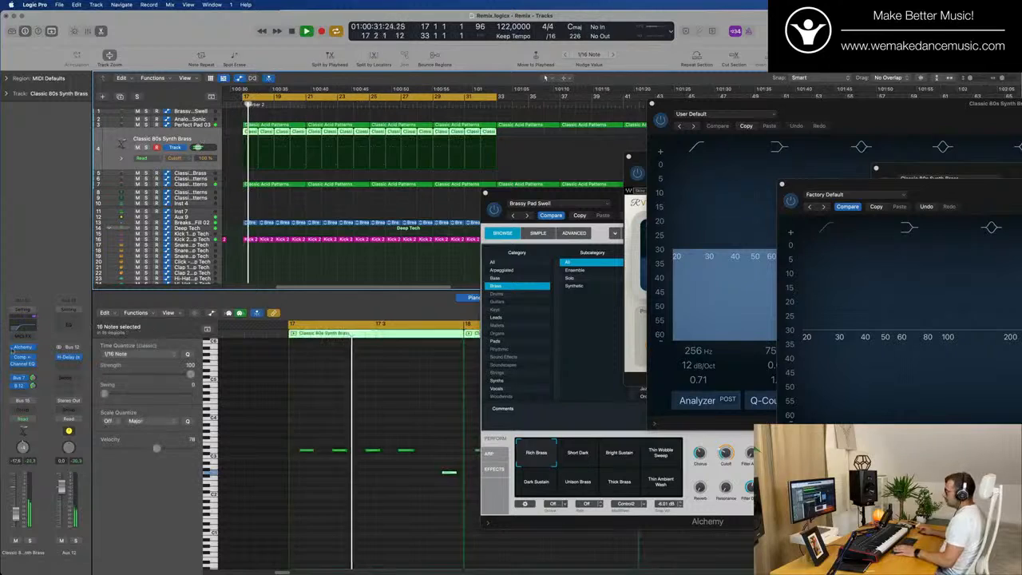
pyautogui.press('space')
pyautogui.press('space')
pyautogui.click(27, 328)
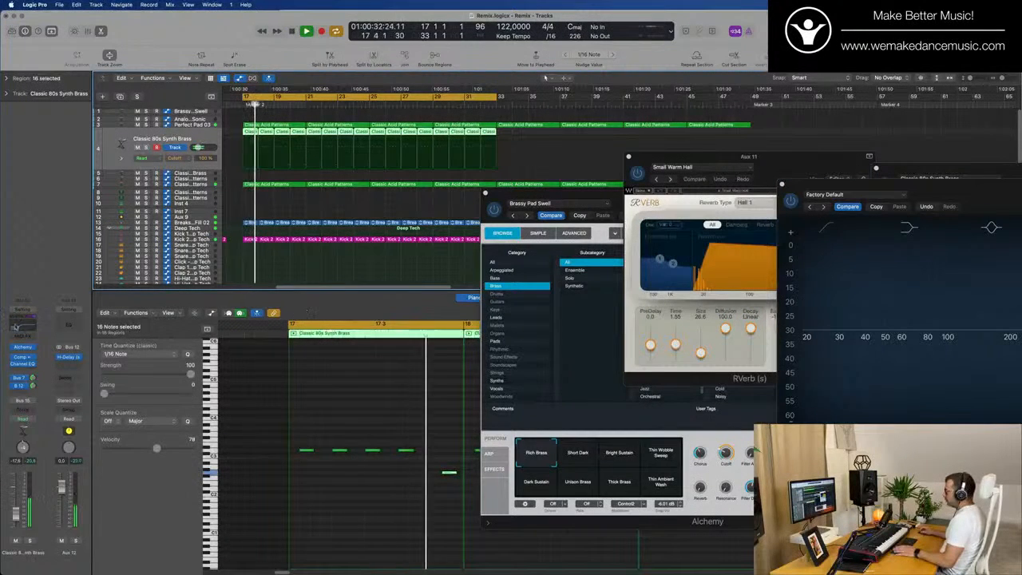
pyautogui.click(29, 322)
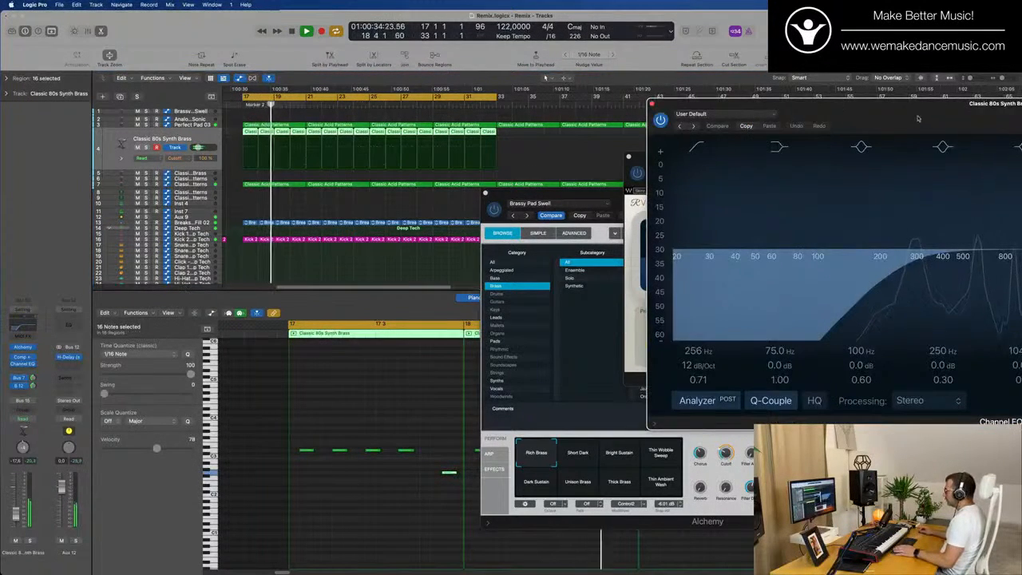
pyautogui.moveTo(919, 117); pyautogui.dragTo(590, 130)
pyautogui.press('space')
pyautogui.press('space')
pyautogui.moveTo(540, 287); pyautogui.dragTo(650, 278)
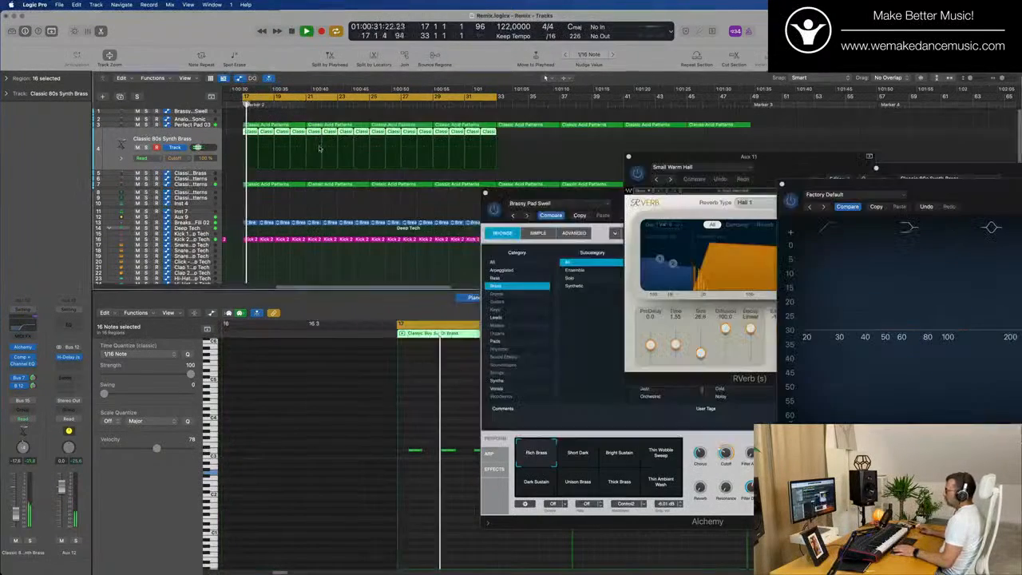
# - Review the Perfect Pad 03 track and the Alchemy settings of the Classic Acid Patterns track during playback
pyautogui.click(203, 127)
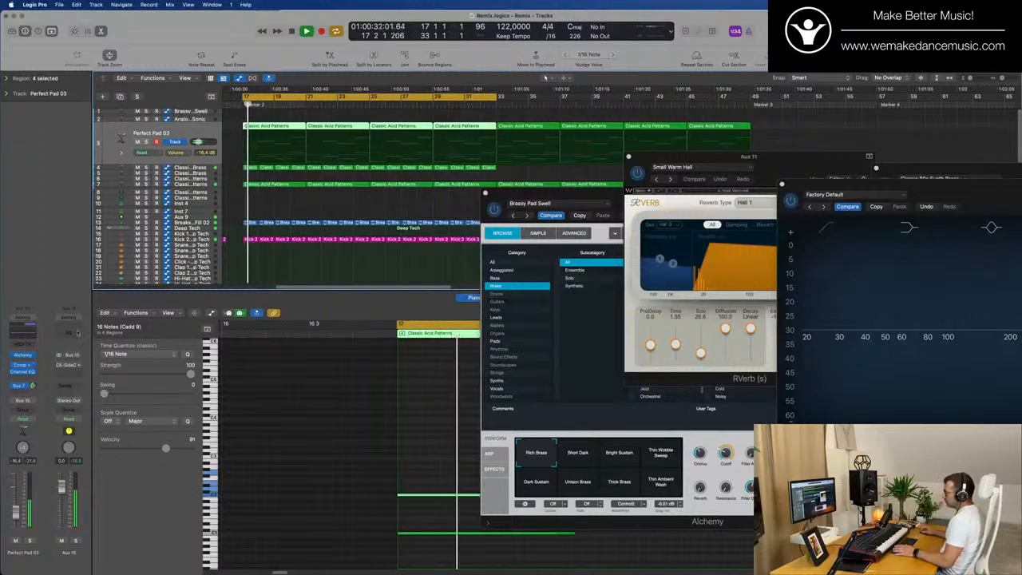
pyautogui.click(200, 186)
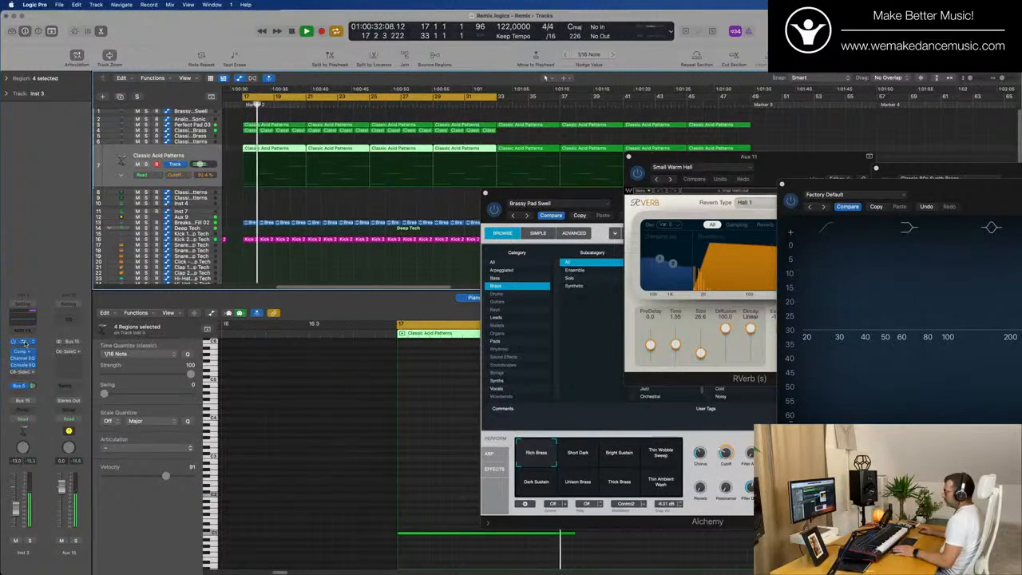
pyautogui.click(23, 341)
pyautogui.press('space')
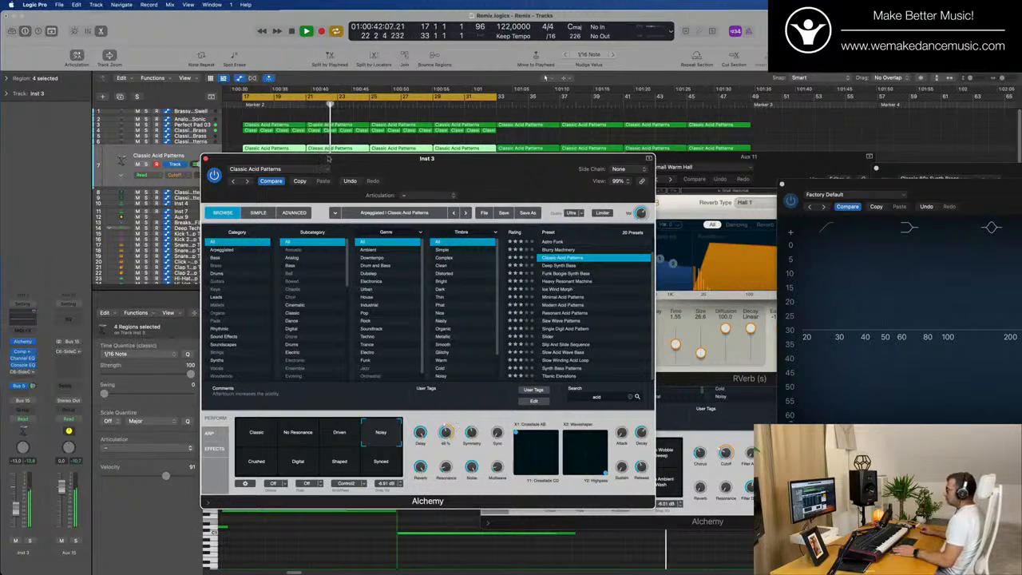
pyautogui.click(206, 159)
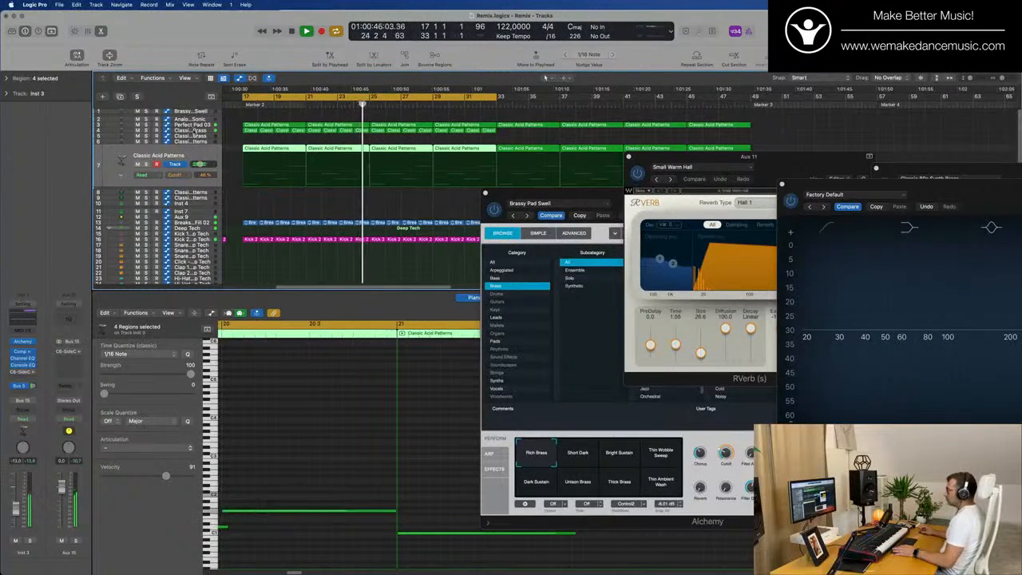
# - Mute and unmute the Classic 80s Synth Brass track to compare the mix with and without it
pyautogui.click(194, 130)
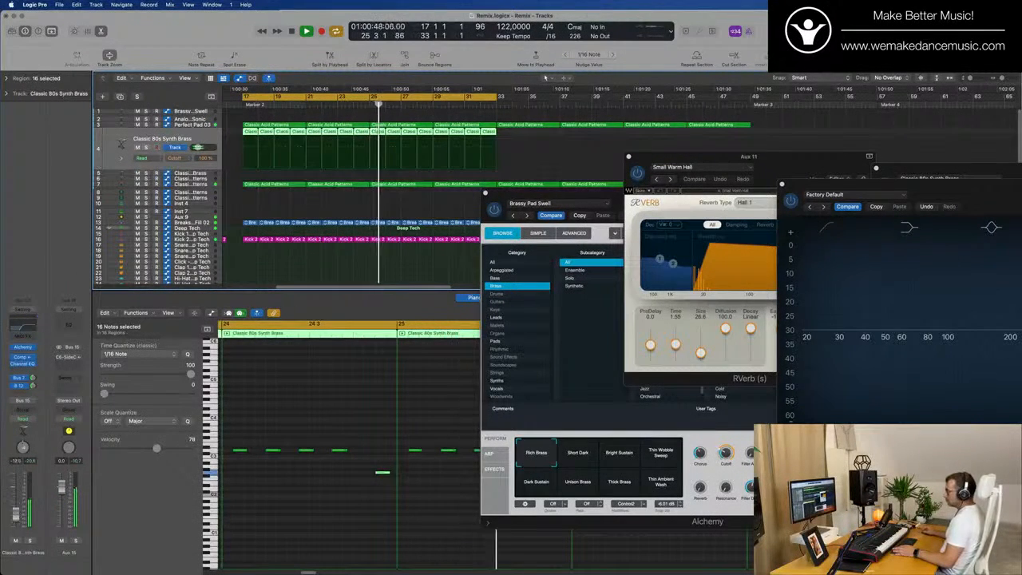
pyautogui.click(14, 541)
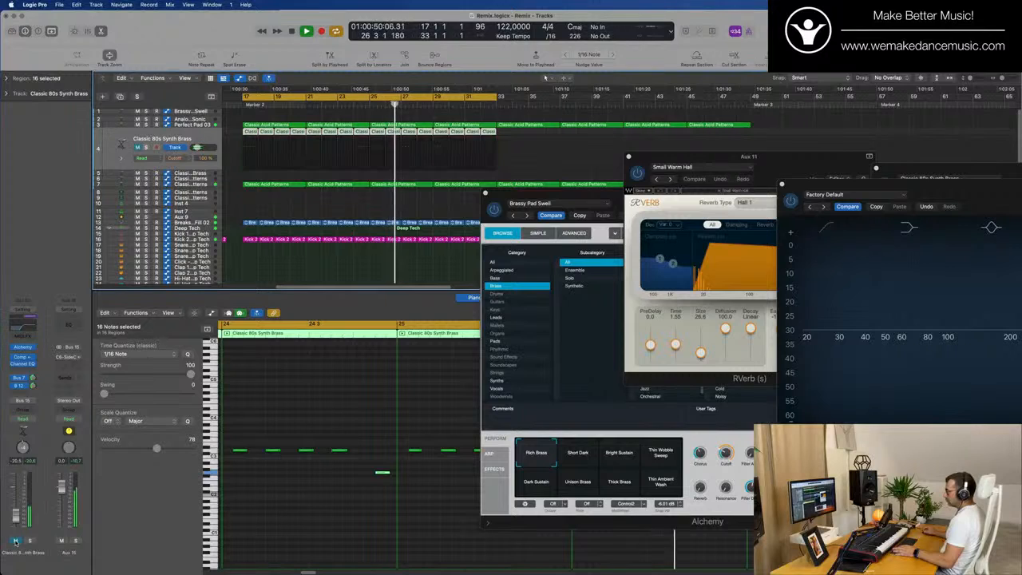
pyautogui.click(15, 540)
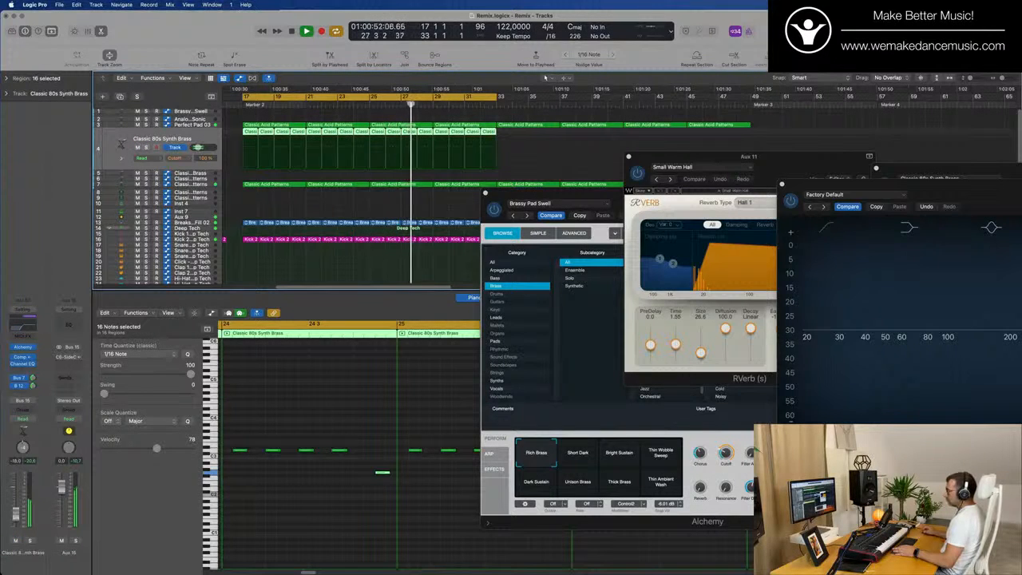
# - Add a send from the Classic 80s Synth Brass channel to Bus 13 → Aux 13
pyautogui.click(23, 393)
pyautogui.moveTo(22, 405)
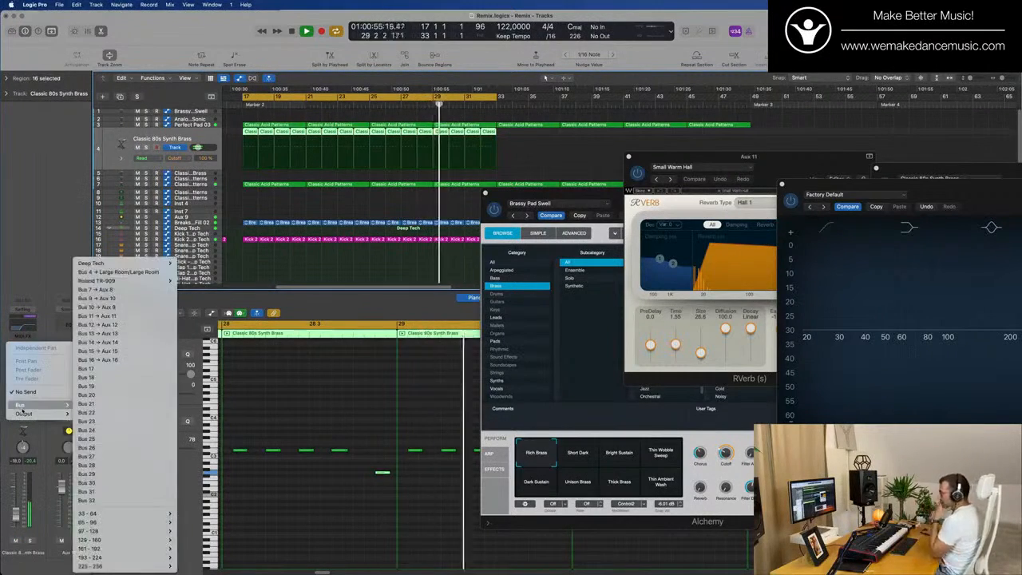
pyautogui.click(120, 334)
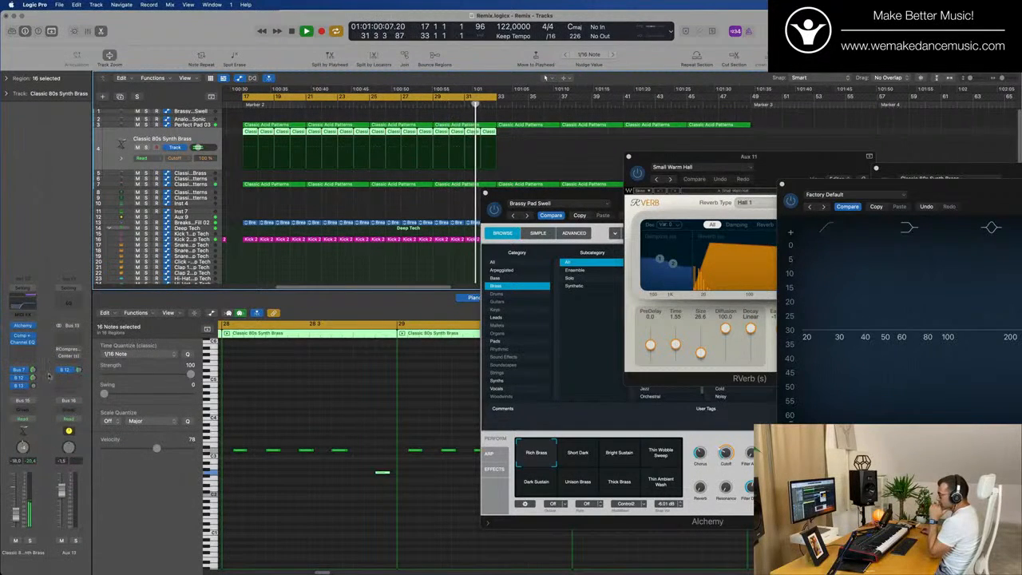
# - Reroute the Classic 80s Synth Brass channel's Bus 13 send to Bus 14 → Aux 14, and close the RVerb and Alchemy windows
pyautogui.click(21, 385)
pyautogui.moveTo(32, 464)
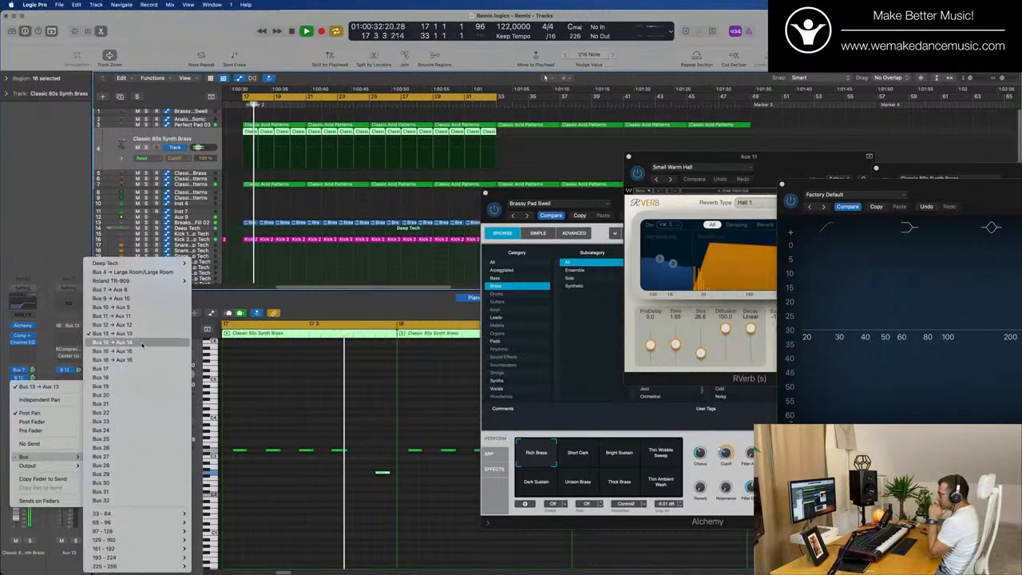
pyautogui.click(142, 344)
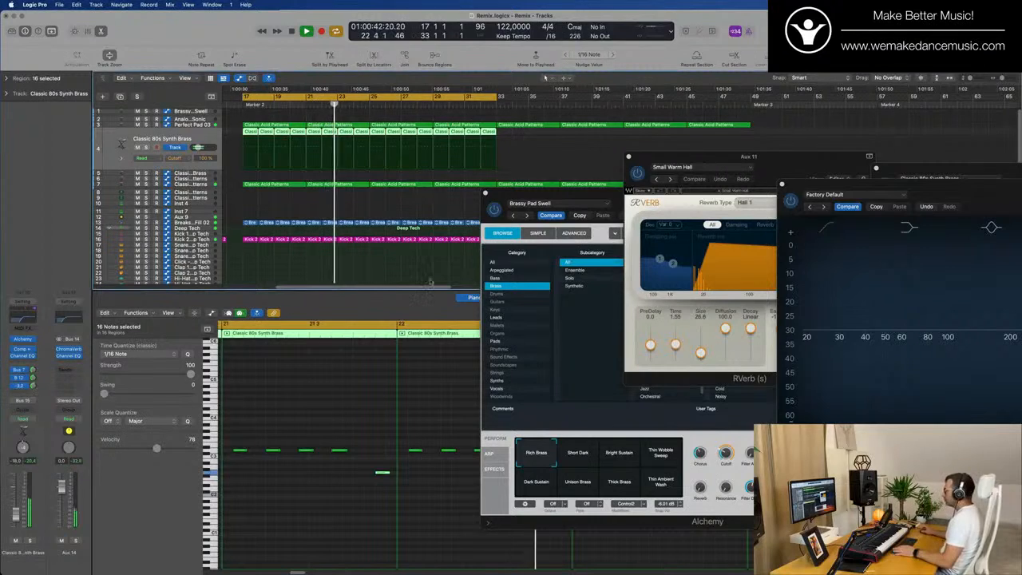
pyautogui.moveTo(781, 171); pyautogui.dragTo(723, 173)
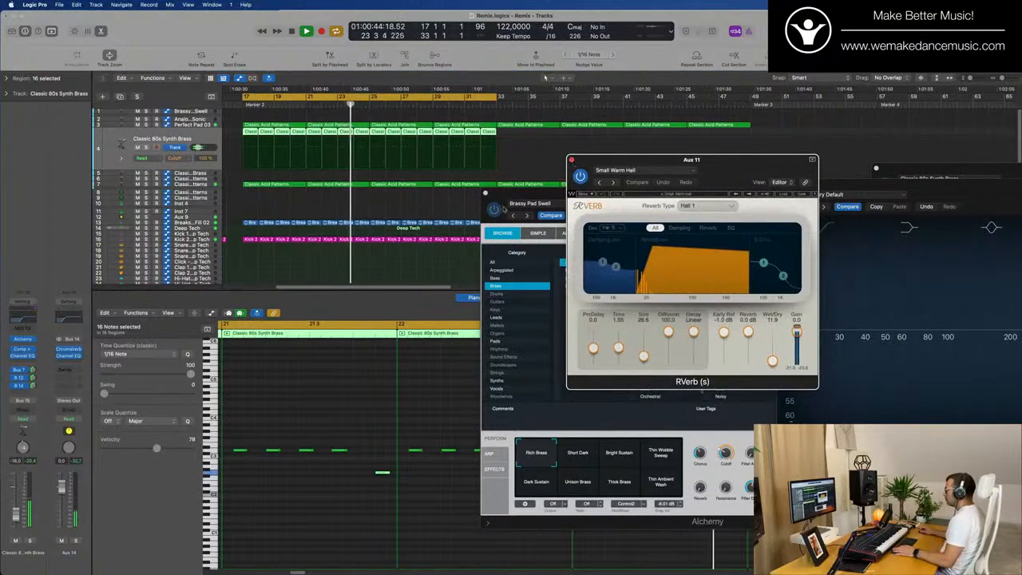
pyautogui.press('super+w')
pyautogui.moveTo(649, 195); pyautogui.dragTo(516, 195)
pyautogui.click(352, 191)
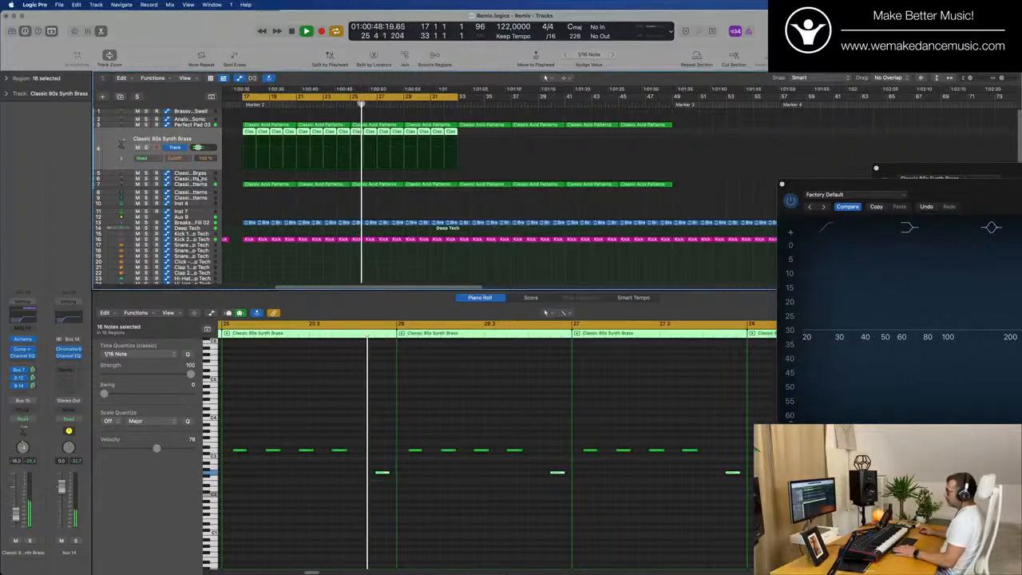
# - In Alchemy on the empty Classic 80s Synth Brass track, filter the presets to Pads with Fast Attack and load 90s Luscious Pad
pyautogui.click(200, 177)
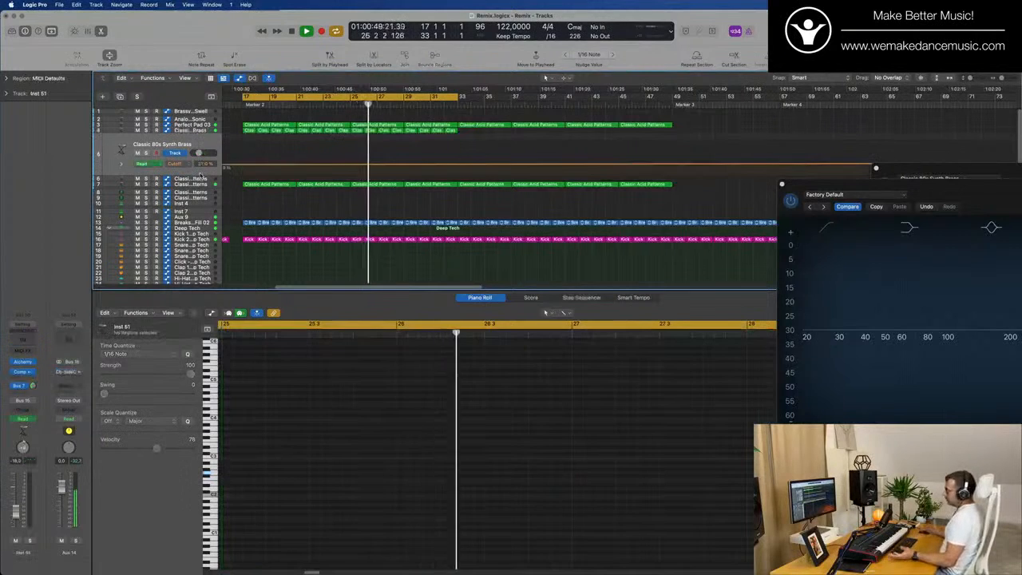
pyautogui.click(179, 164)
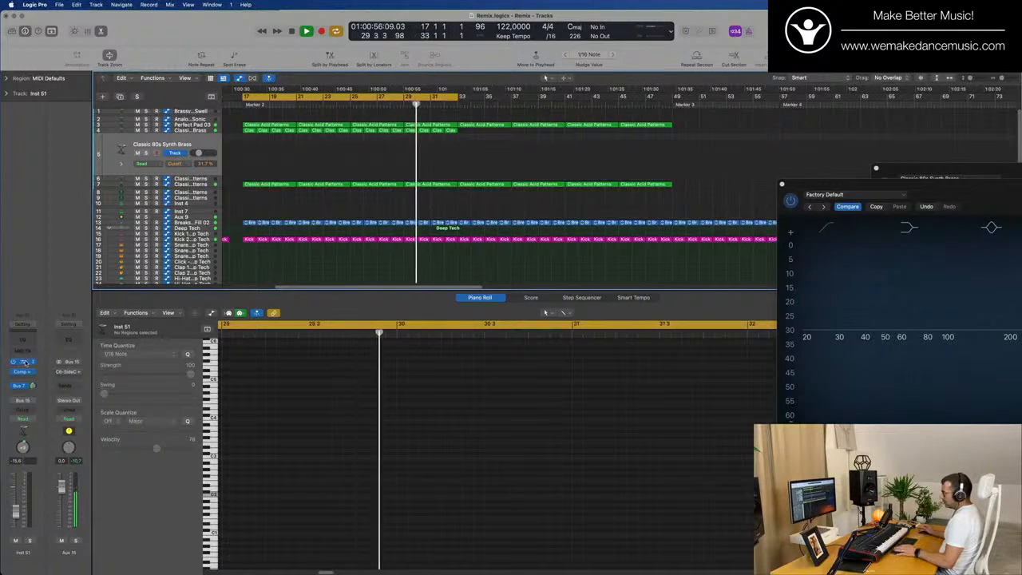
pyautogui.click(23, 362)
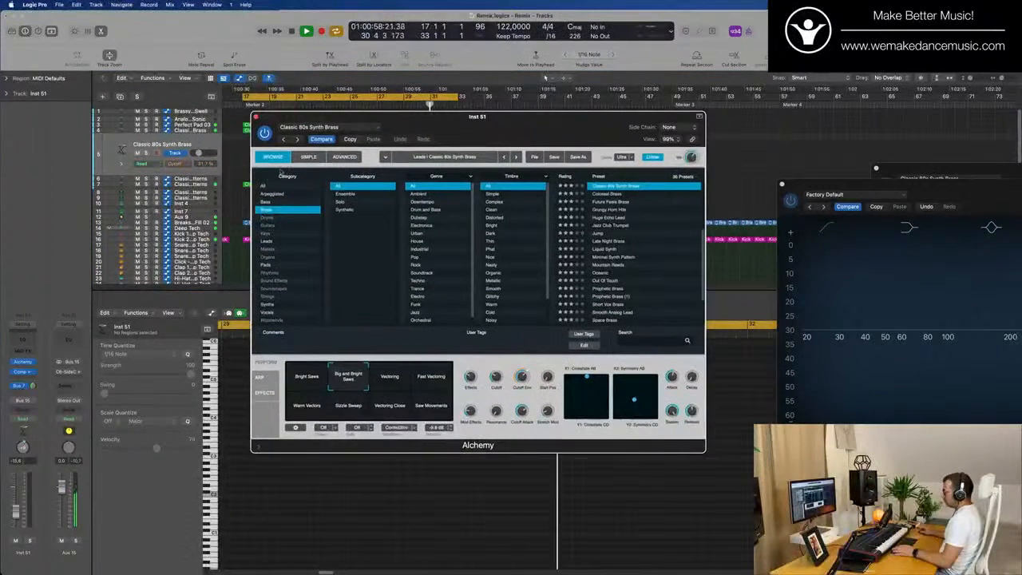
pyautogui.click(264, 185)
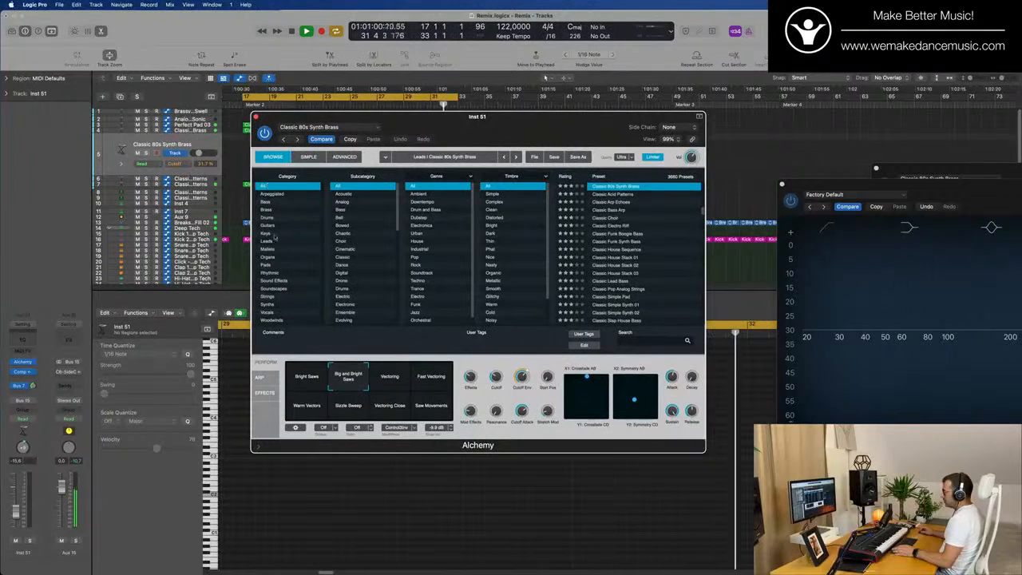
pyautogui.click(270, 265)
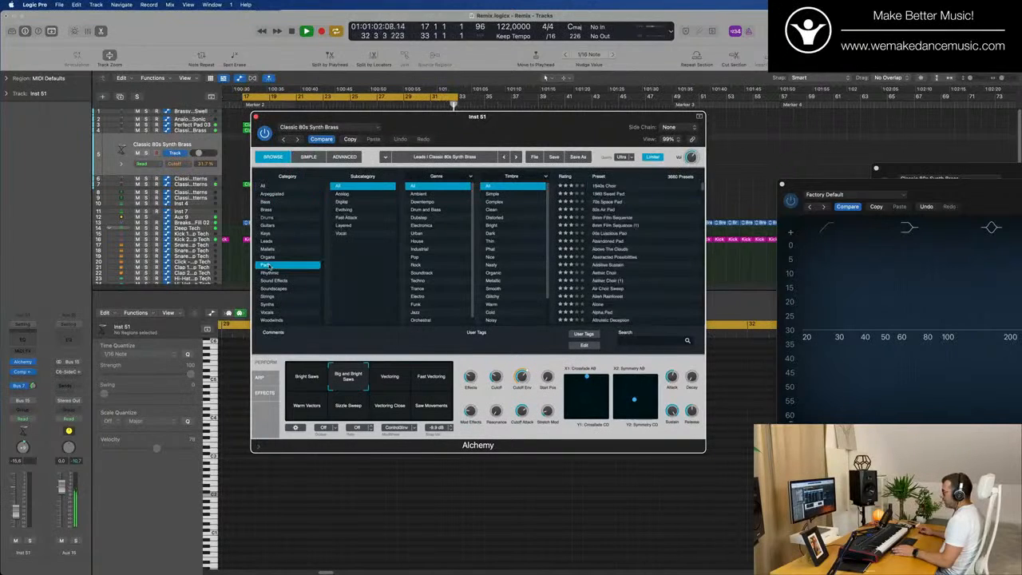
pyautogui.click(346, 217)
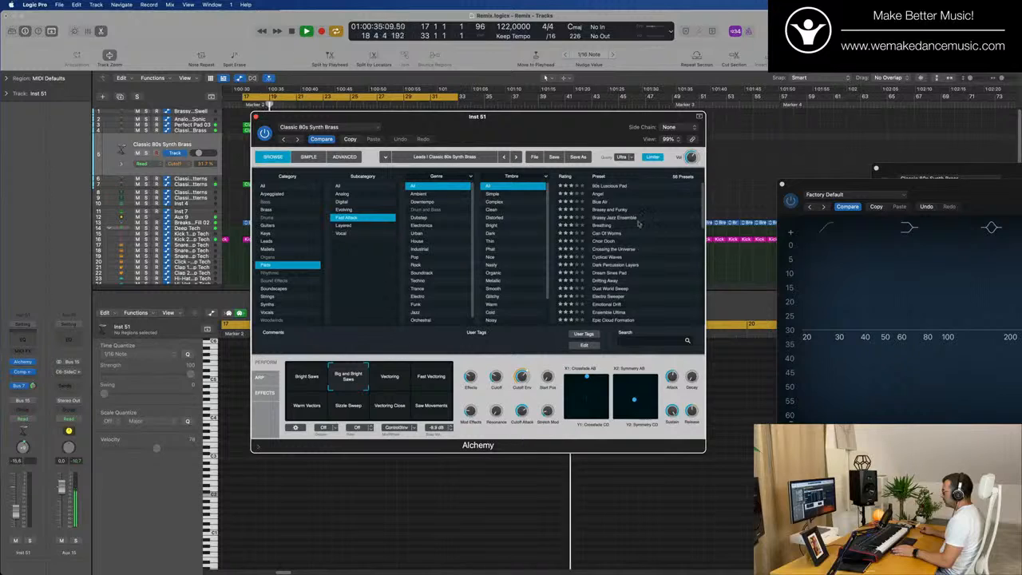
pyautogui.click(613, 186)
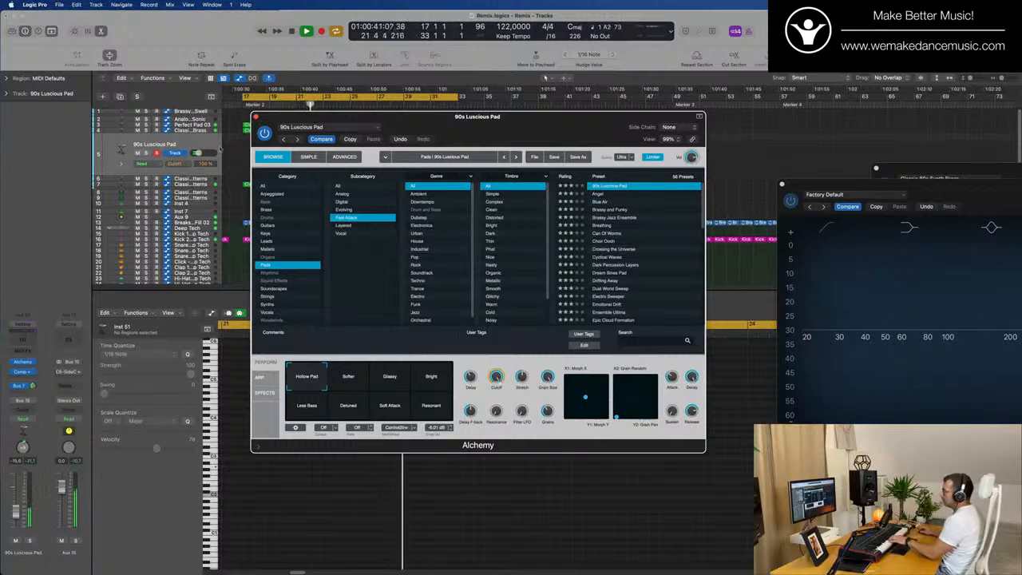
# - Raise the 90s Luscious Pad channel to about -5.9 dB and audition the Softer, Glassy, Bright, Less Bass, Detuned and Soft Attack snapshots
pyautogui.moveTo(296, 118); pyautogui.dragTo(336, 128)
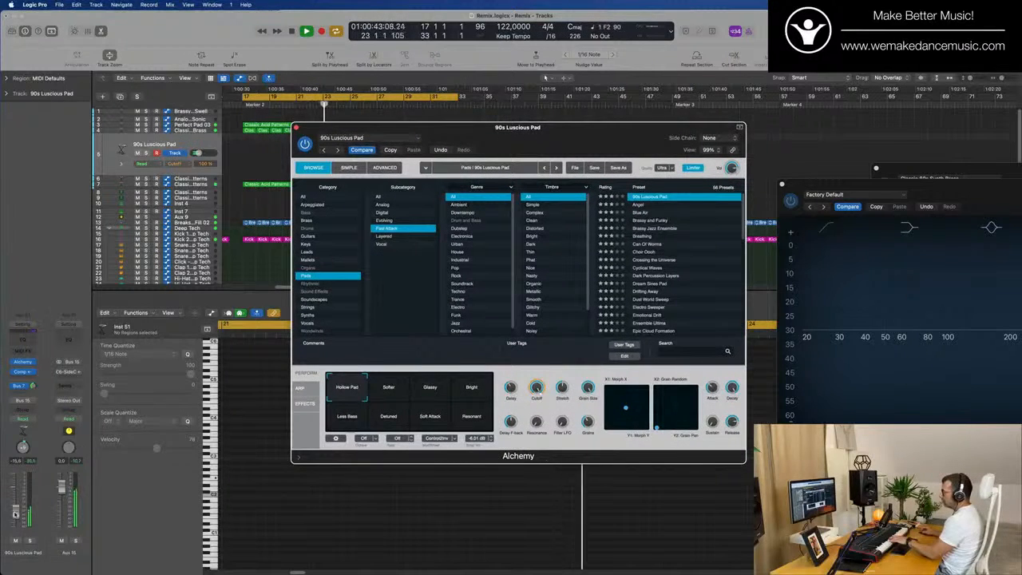
pyautogui.moveTo(16, 502); pyautogui.dragTo(16, 500)
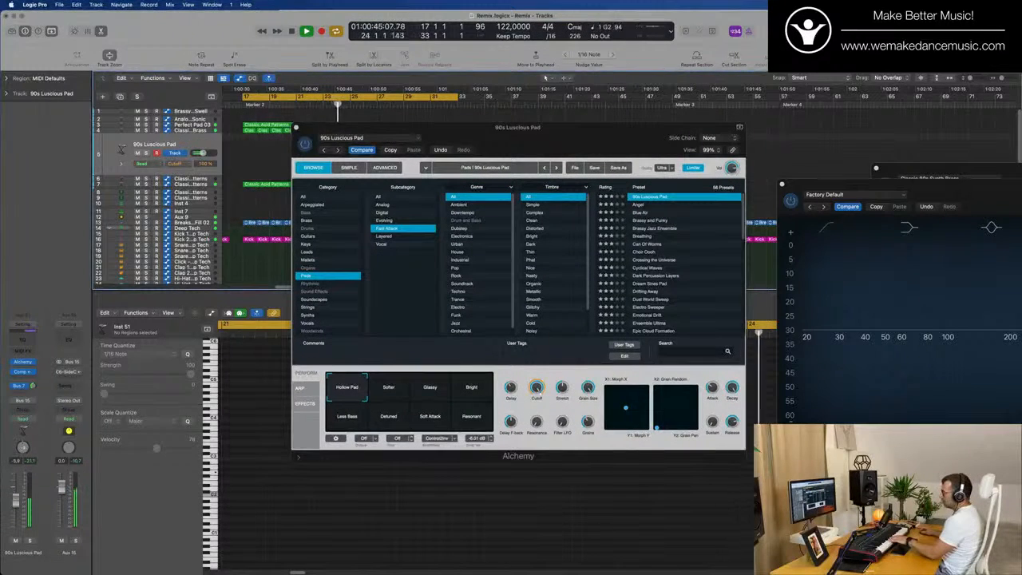
pyautogui.click(389, 391)
pyautogui.click(429, 391)
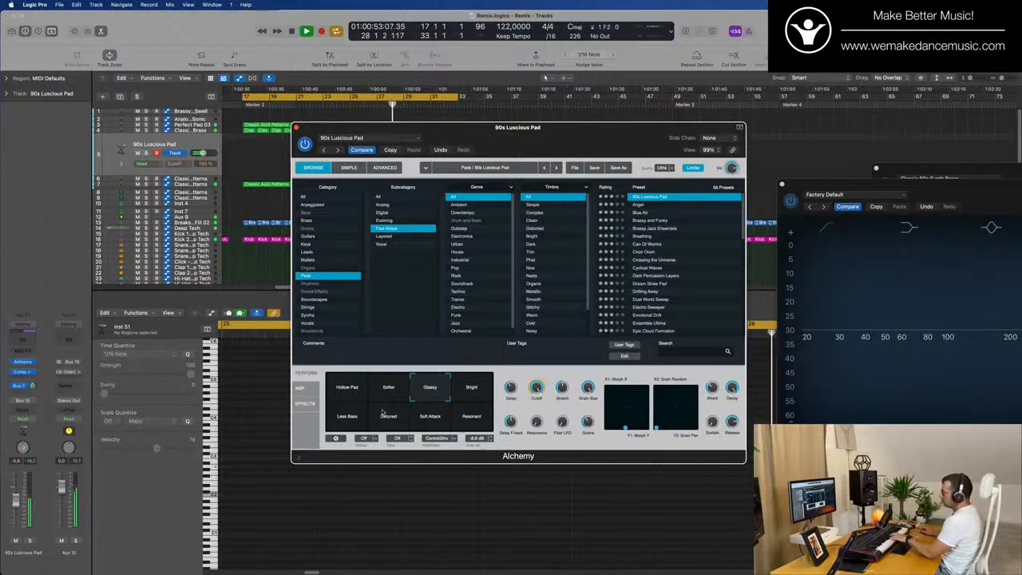
pyautogui.click(468, 392)
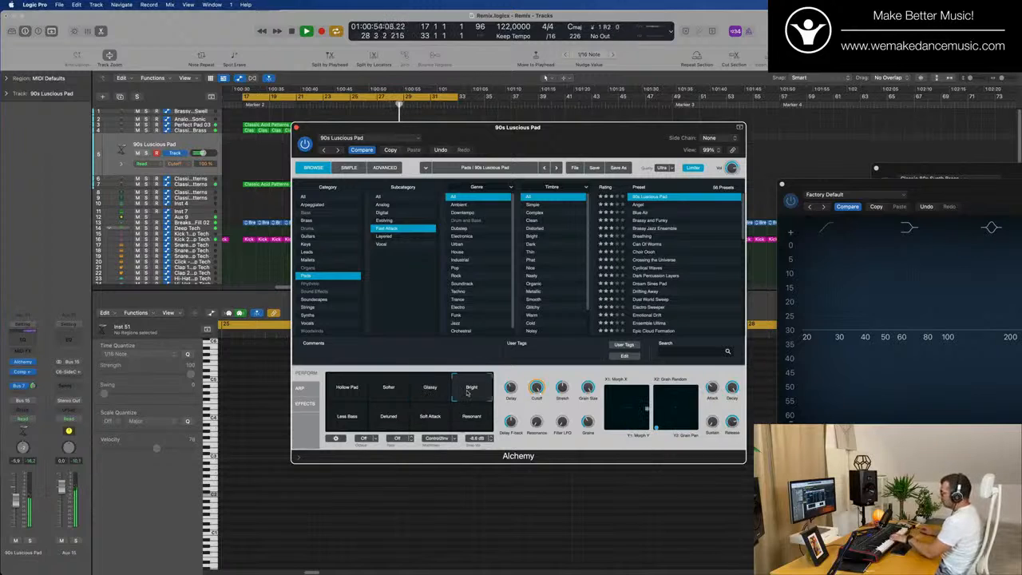
pyautogui.click(344, 423)
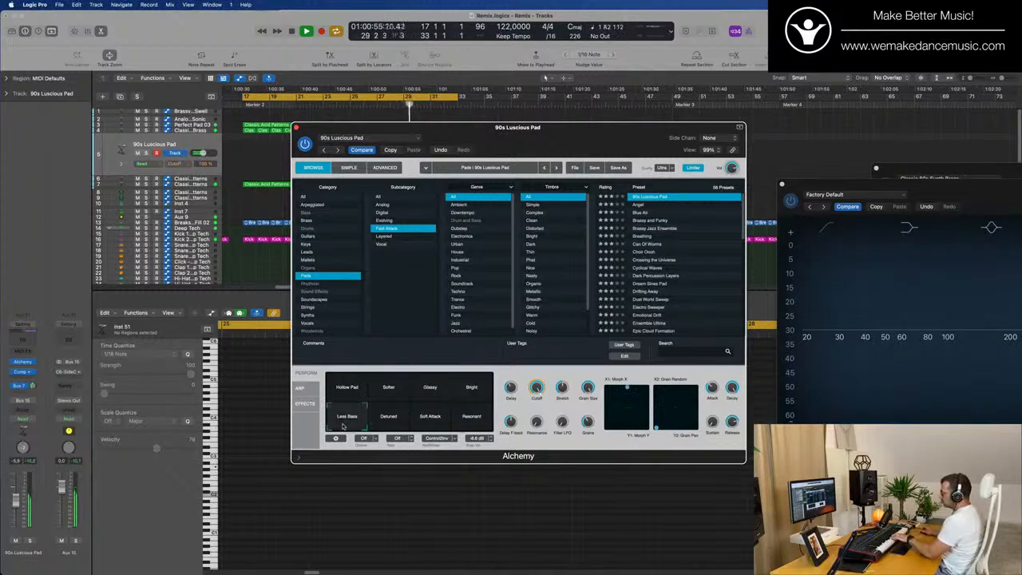
pyautogui.click(387, 423)
pyautogui.click(447, 419)
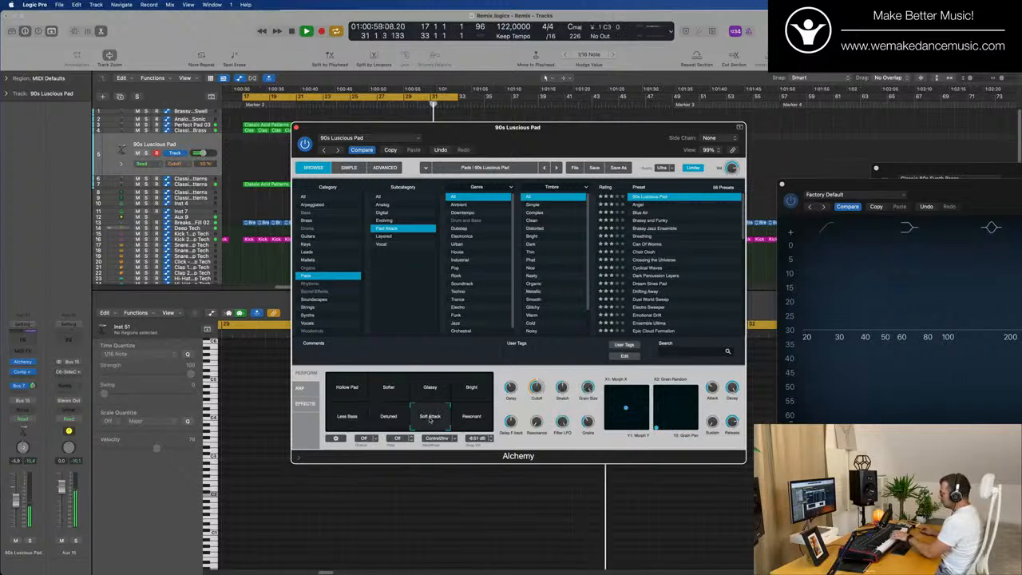
# - Load the Angel pad preset, raise its channel to about -3.9 dB and audition its snapshots from Sweet through to Augmented Strings
pyautogui.click(642, 206)
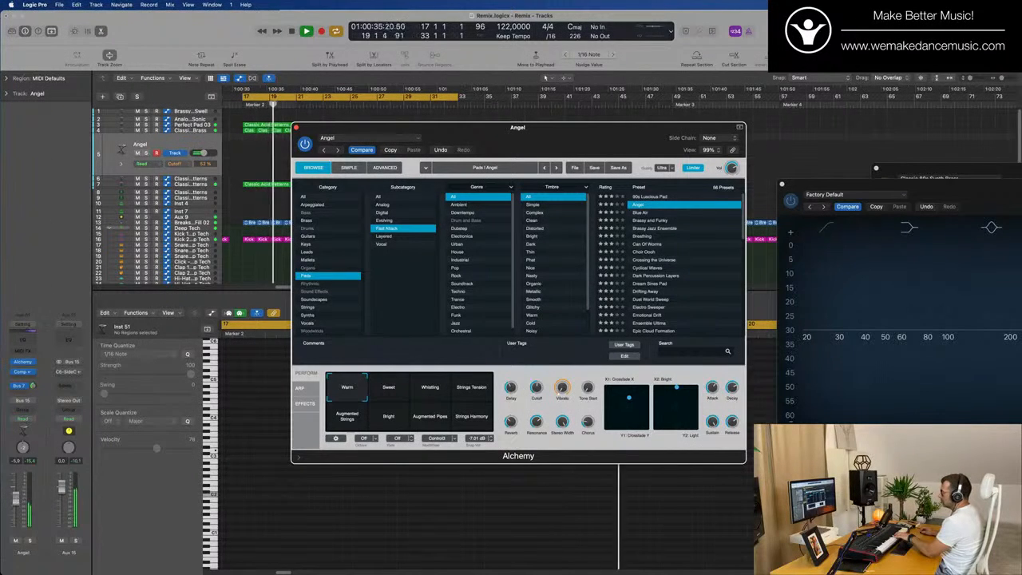
pyautogui.moveTo(16, 502); pyautogui.dragTo(15, 497)
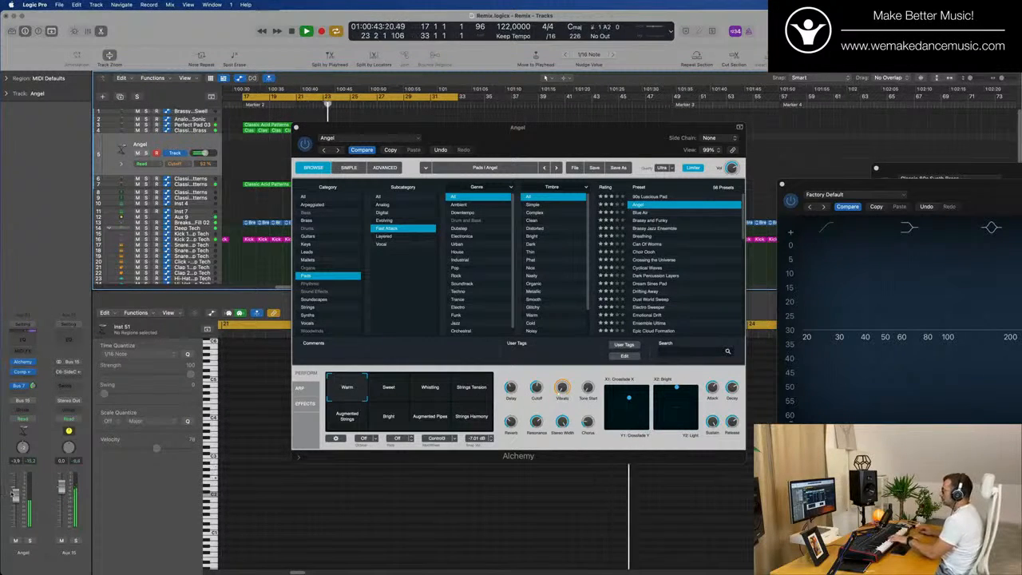
pyautogui.click(400, 391)
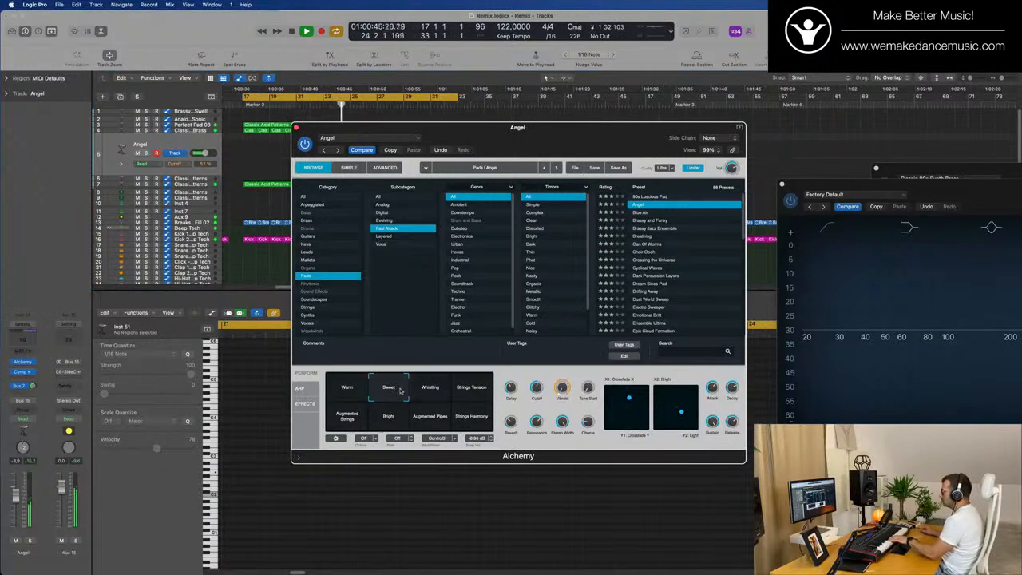
pyautogui.click(434, 389)
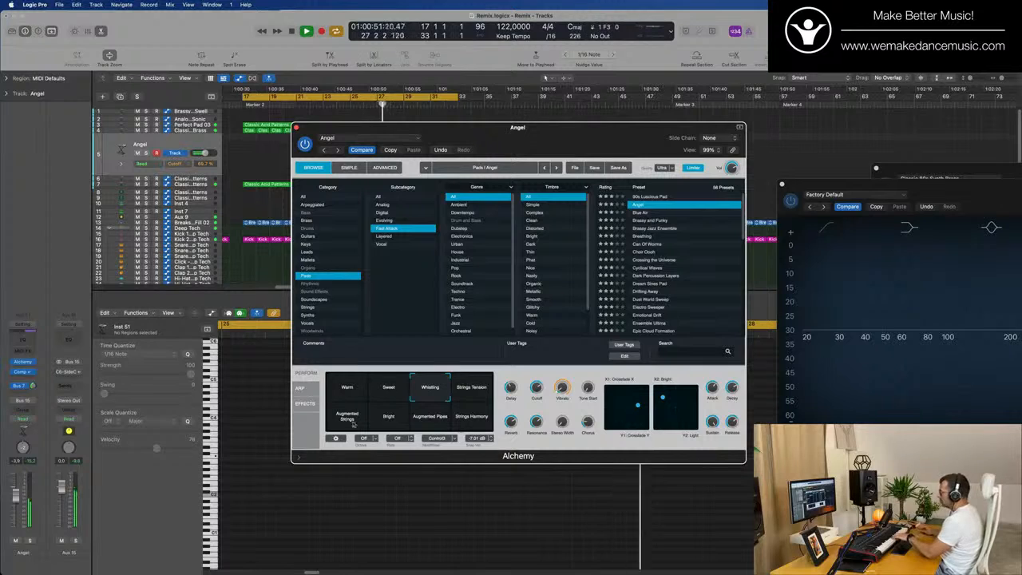
pyautogui.click(470, 389)
pyautogui.click(347, 422)
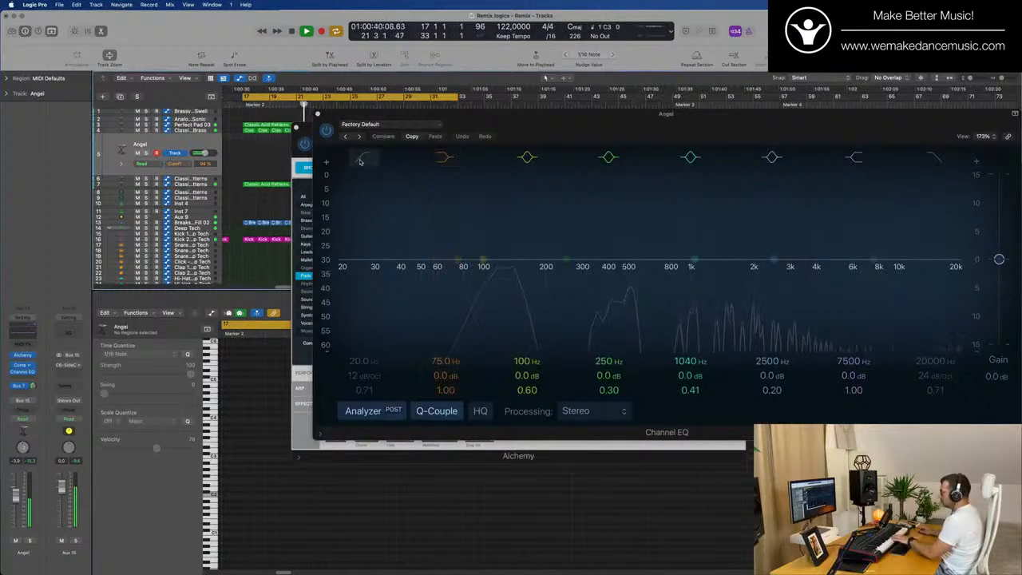
# - Enable the low cut in the Angel track's Channel EQ and set its frequency to 735 Hz
pyautogui.click(360, 161)
pyautogui.moveTo(342, 267)
pyautogui.mouseDown()
pyautogui.moveTo(643, 276)
pyautogui.moveTo(673, 254)
pyautogui.mouseUp()
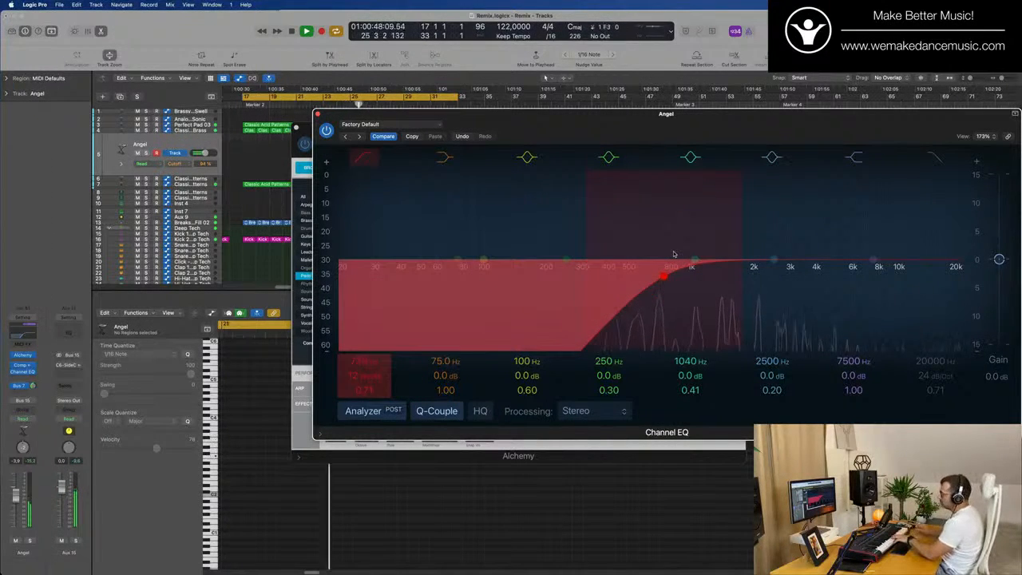
pyautogui.moveTo(565, 117); pyautogui.dragTo(637, 111)
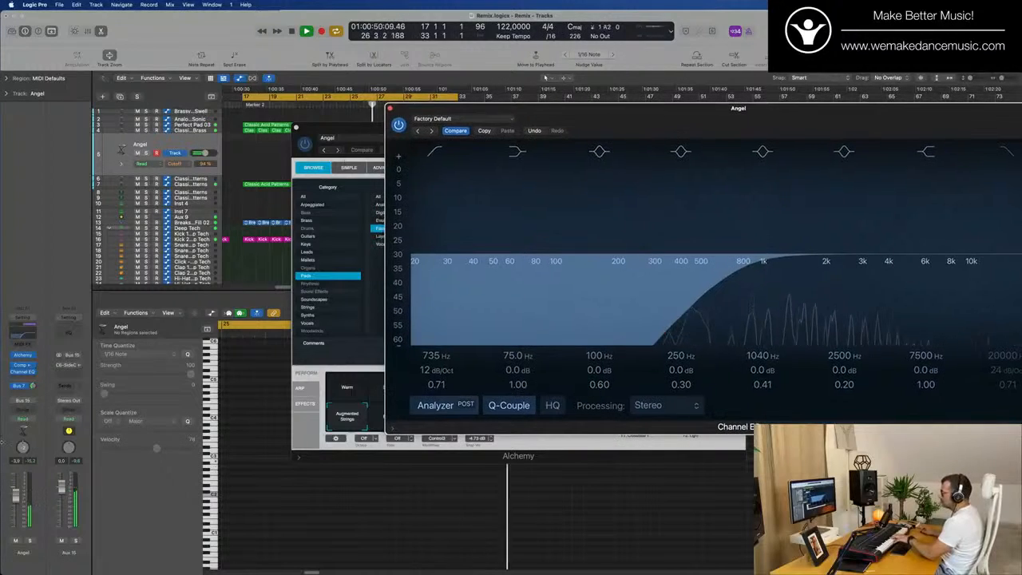
# - Add sends from the Angel channel to Bus 12 → Aux 12 and Bus 14 → Aux 14
pyautogui.click(24, 389)
pyautogui.press('Escape')
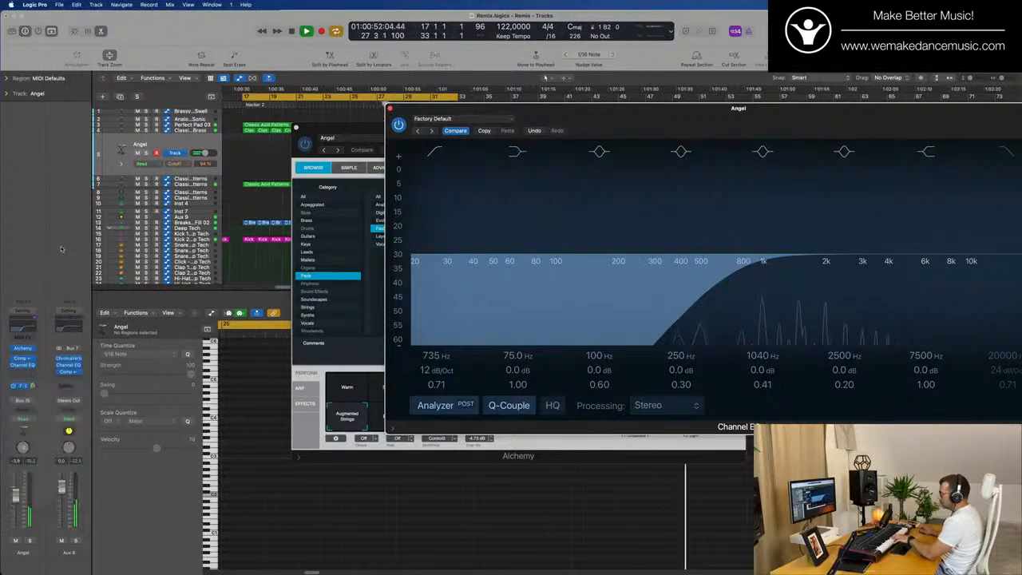
pyautogui.click(19, 390)
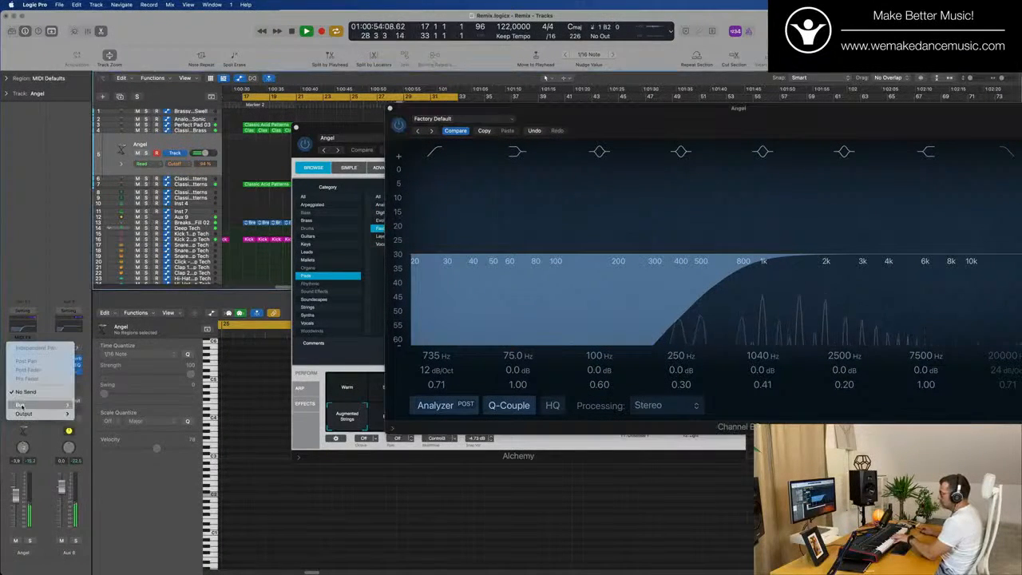
pyautogui.moveTo(20, 405)
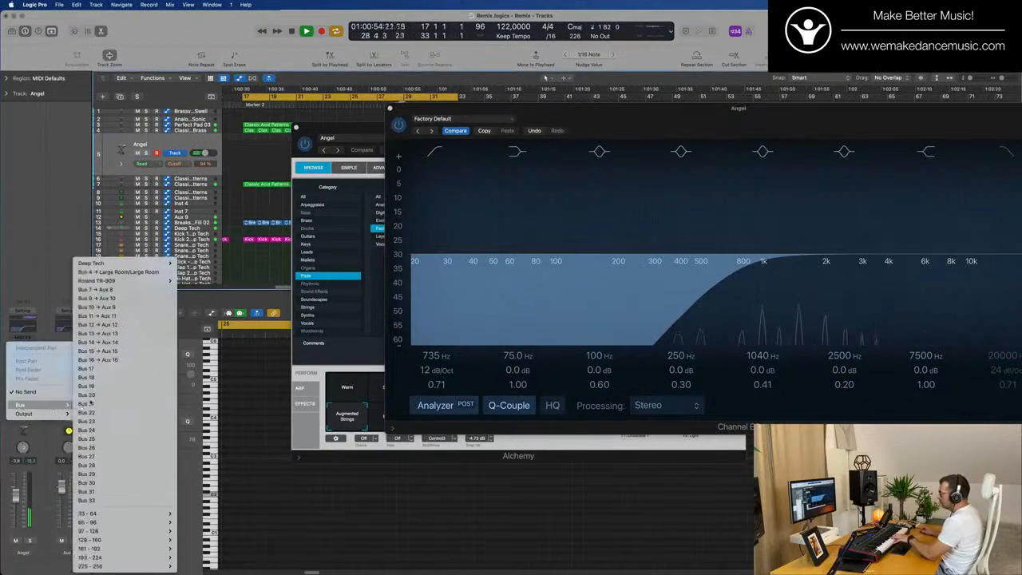
pyautogui.click(124, 325)
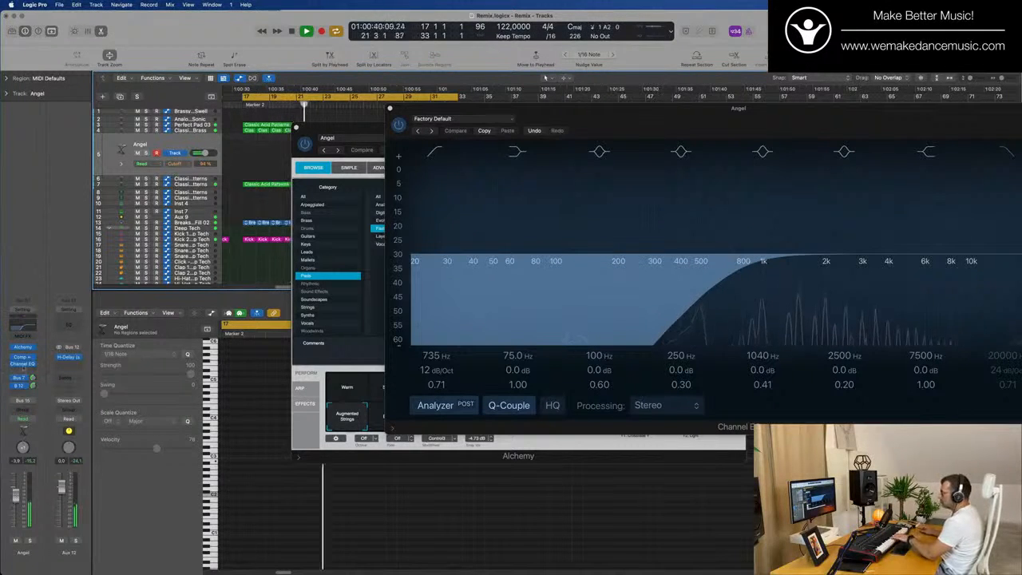
pyautogui.click(24, 393)
pyautogui.moveTo(27, 405)
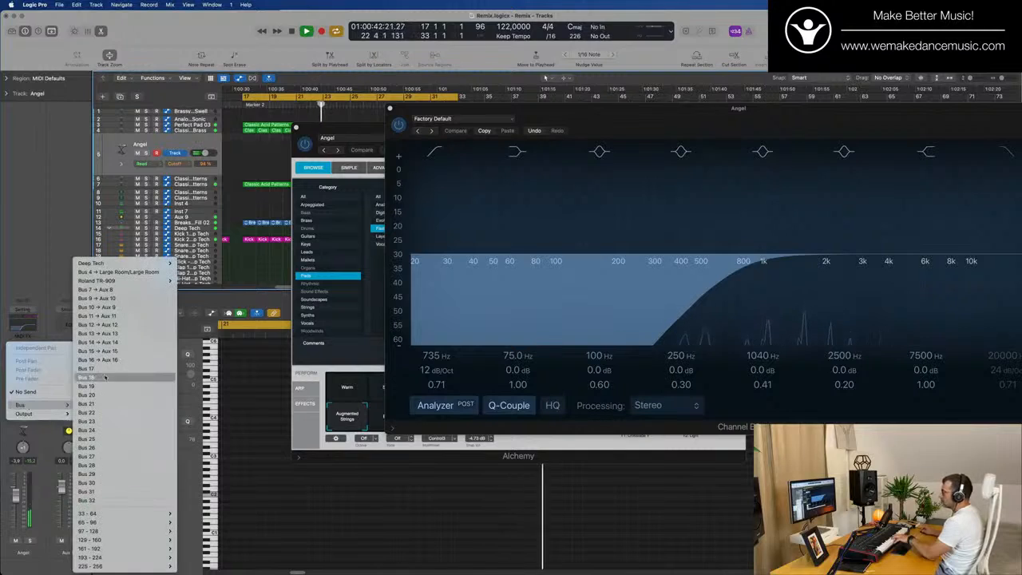
pyautogui.click(97, 342)
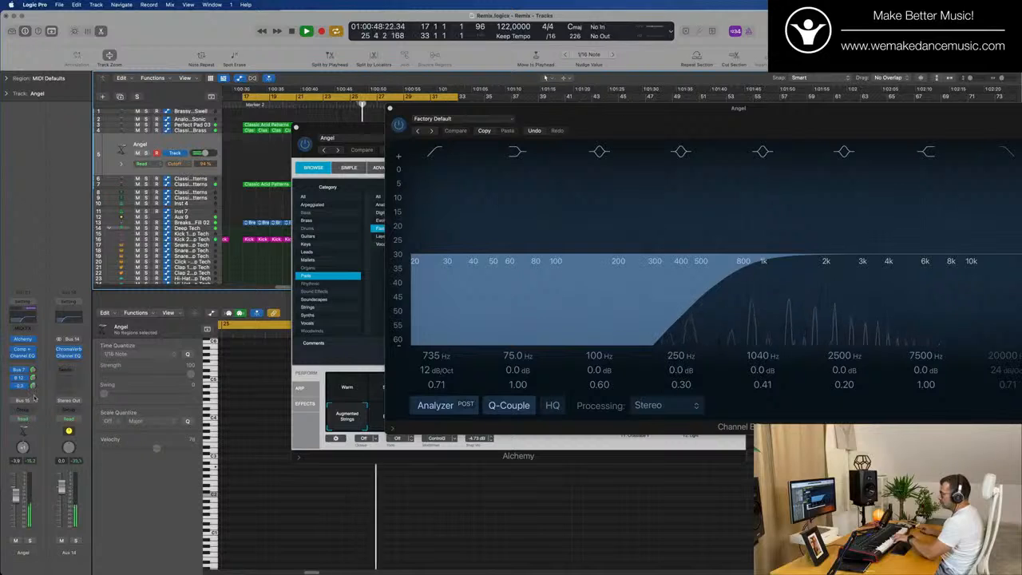
# - Close the Channel EQ, compare the Angel preset's Bright and Augmented Pipes snapshots in Alchemy, and select Bright
pyautogui.moveTo(718, 129); pyautogui.dragTo(513, 225)
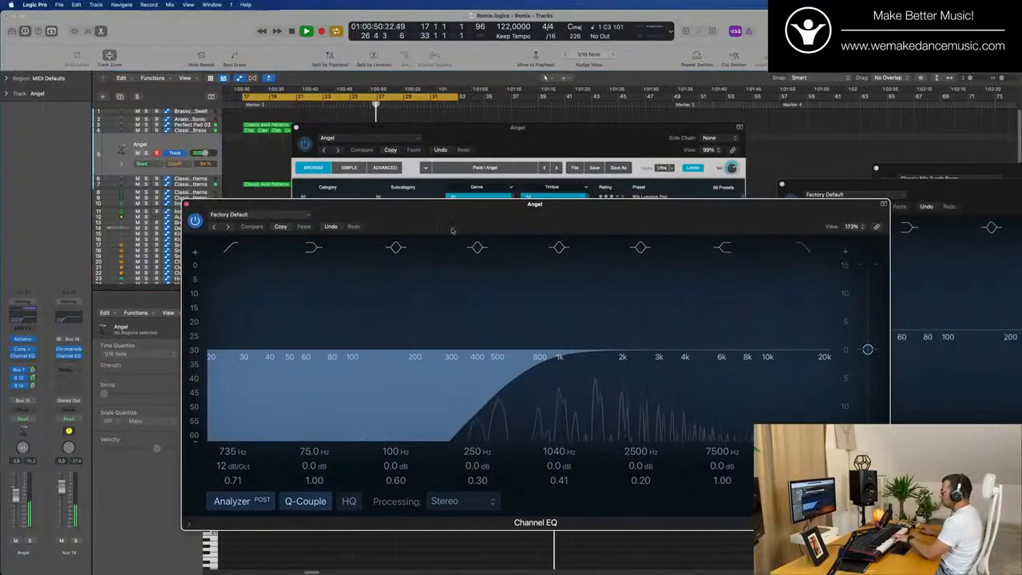
pyautogui.click(186, 205)
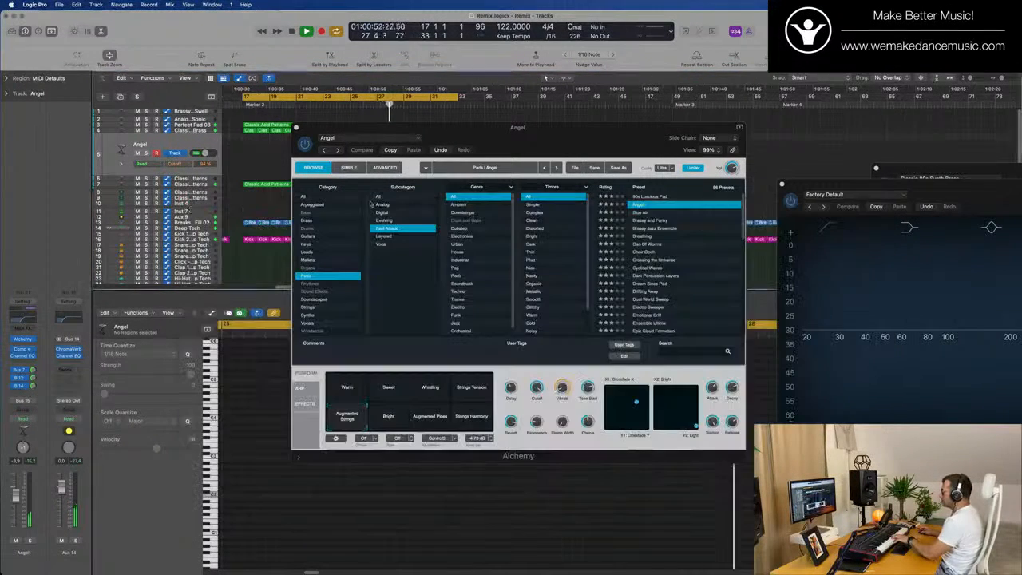
pyautogui.moveTo(566, 141); pyautogui.dragTo(503, 159)
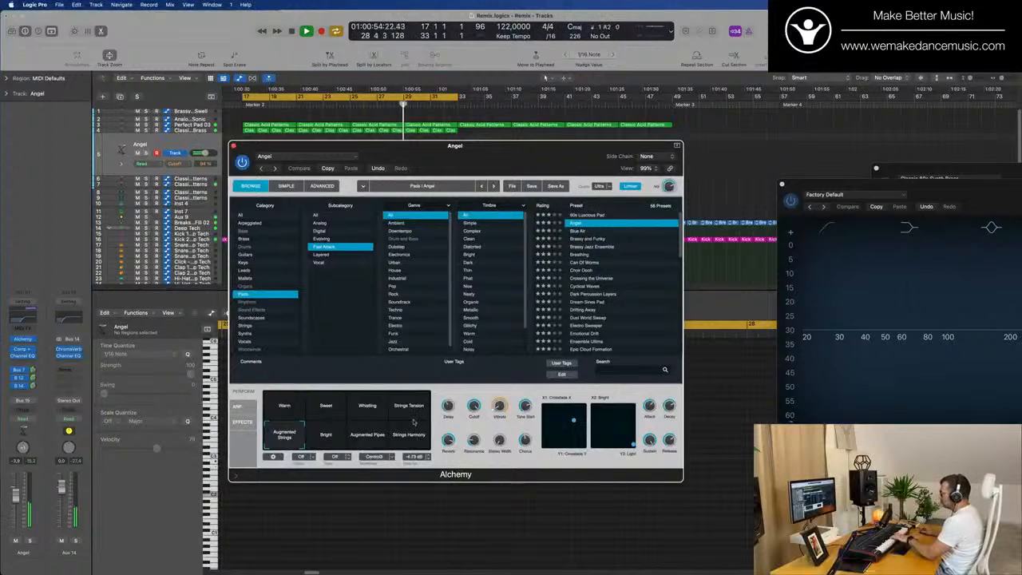
pyautogui.click(327, 436)
pyautogui.click(355, 441)
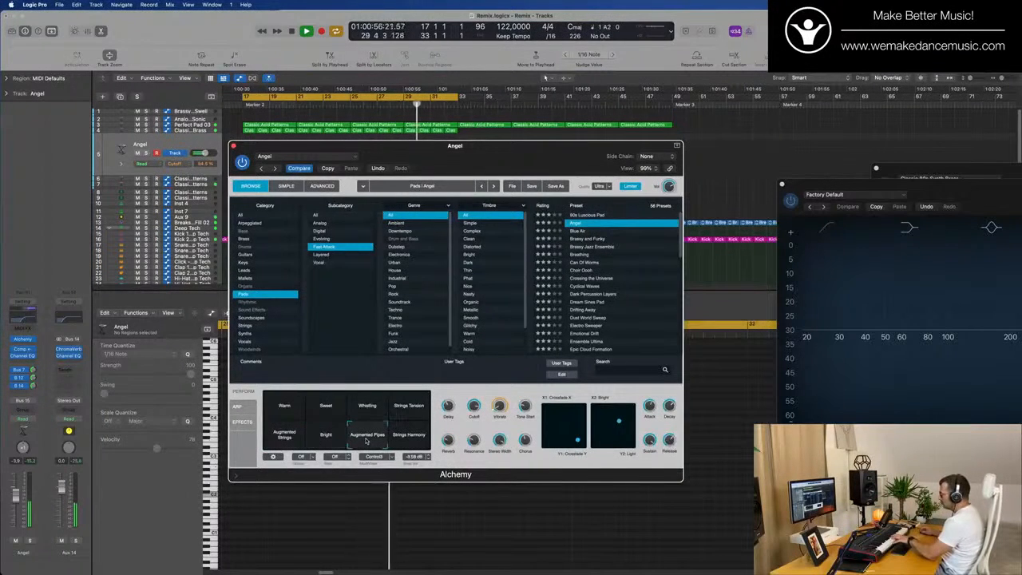
pyautogui.click(334, 441)
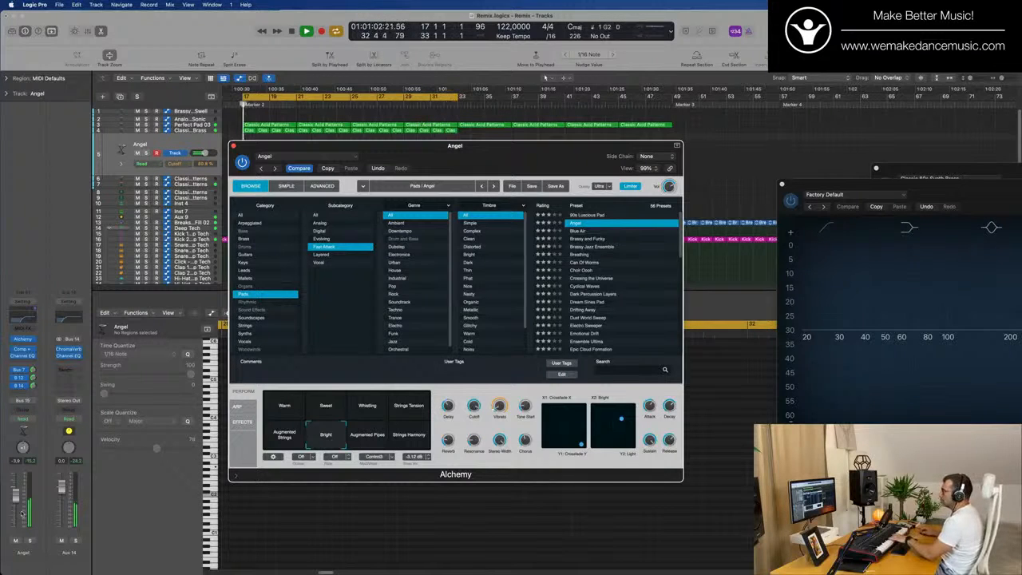
# - Lower the Angel channel to about -6.6 dB and compare the preset's Augmented Pipes and Strings Harmony snapshots
pyautogui.moveTo(15, 502); pyautogui.dragTo(16, 509)
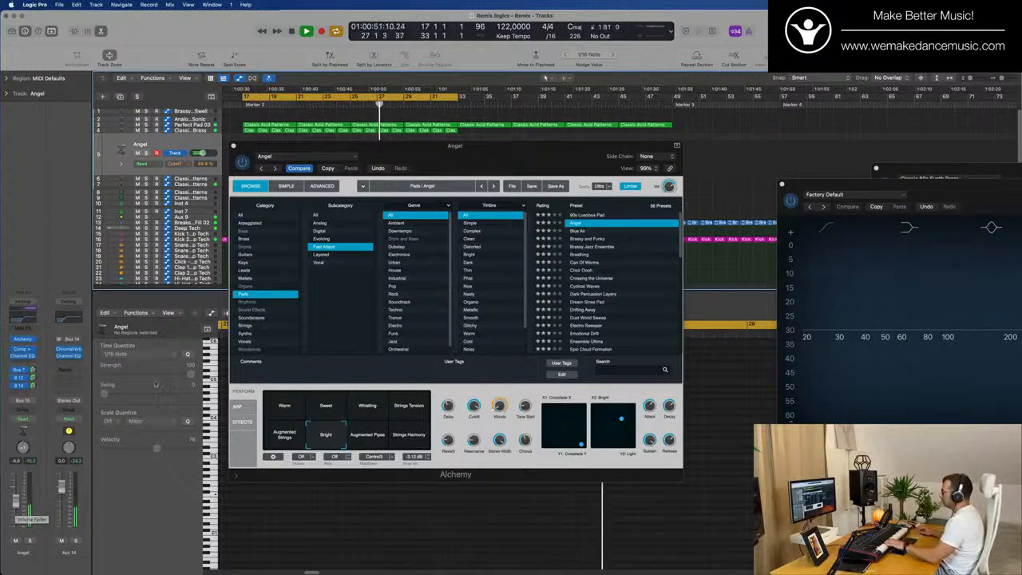
pyautogui.click(368, 438)
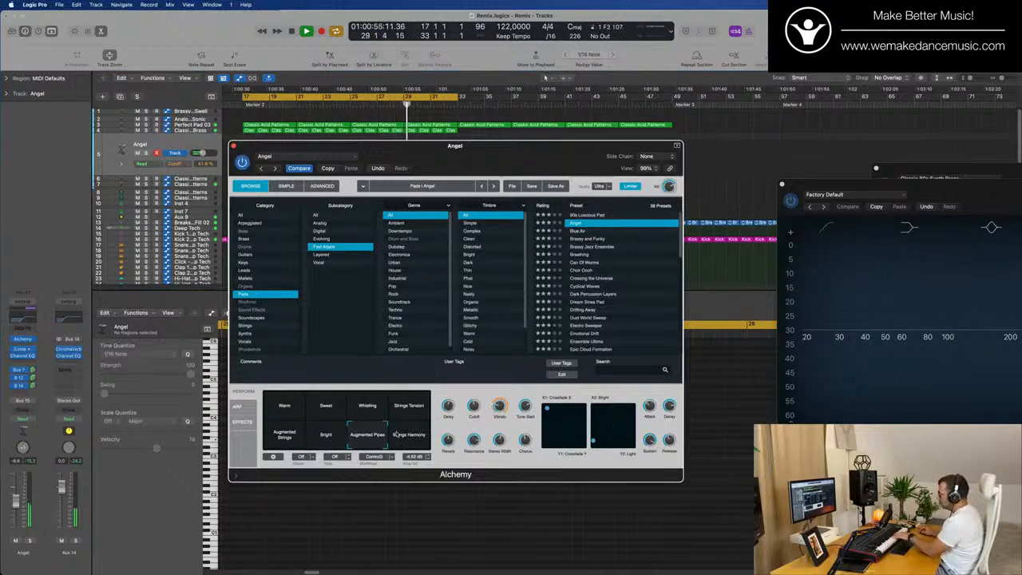
pyautogui.click(411, 437)
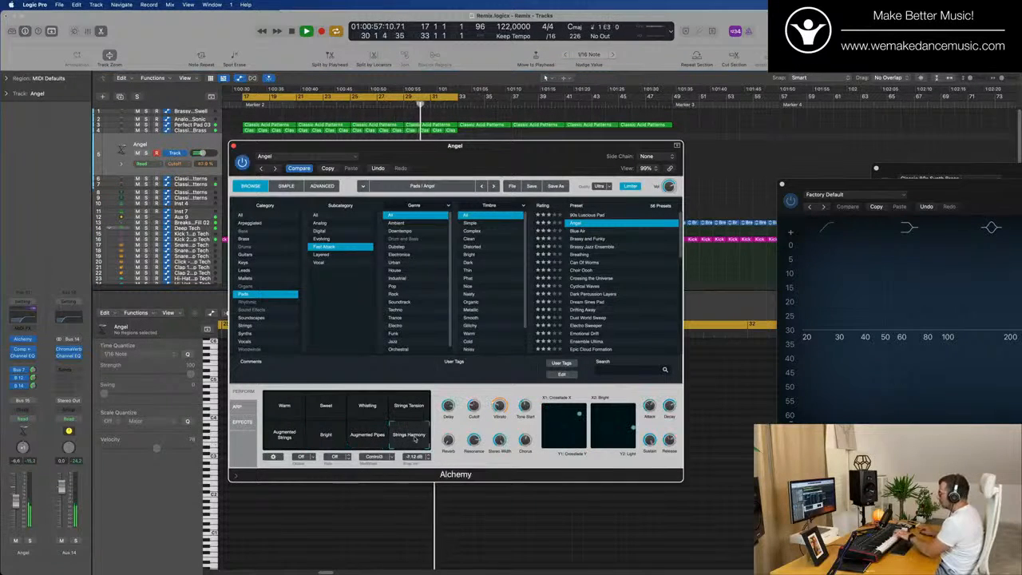
pyautogui.click(370, 437)
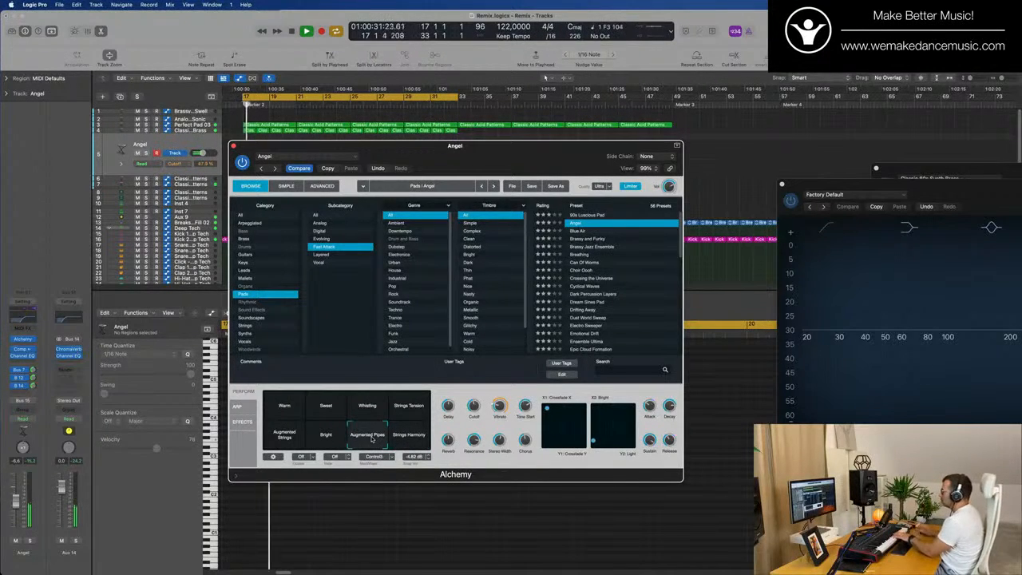
# - Load the Blue Air preset, raise its channel to about -3.8 dB and audition the Panned Bright, Slow Attack and High Bright snapshots
pyautogui.click(577, 230)
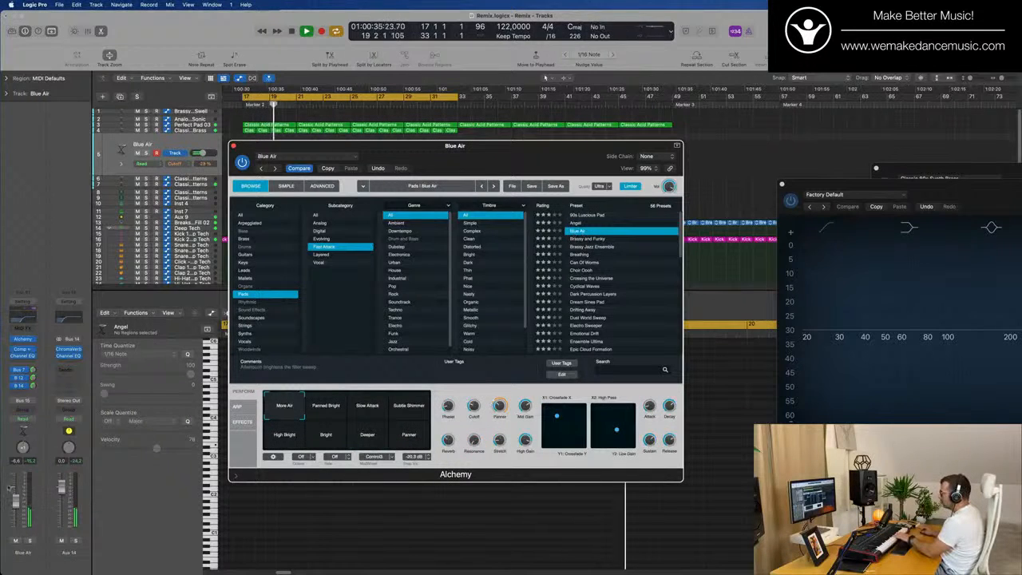
pyautogui.moveTo(18, 502); pyautogui.dragTo(19, 496)
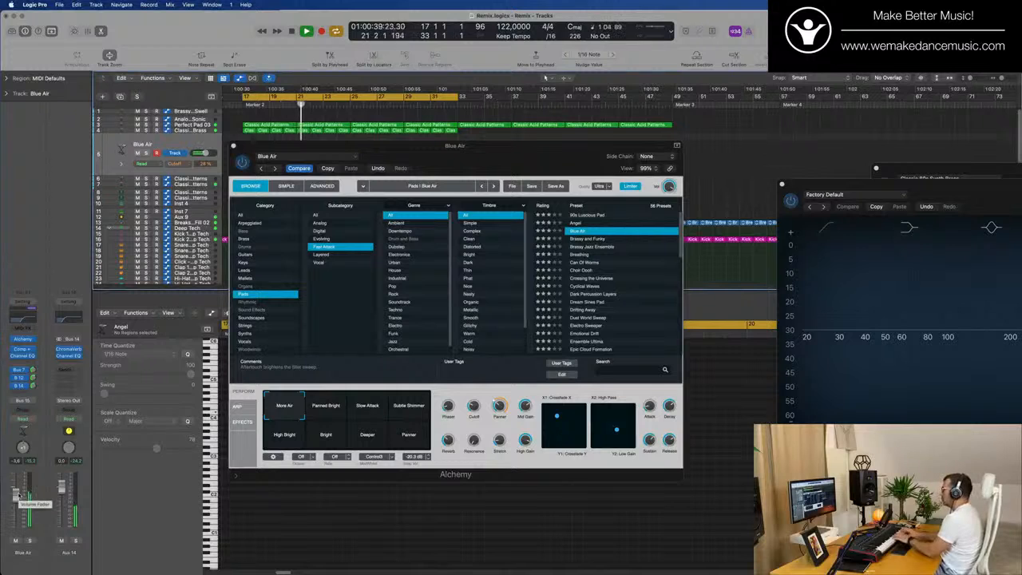
pyautogui.click(327, 411)
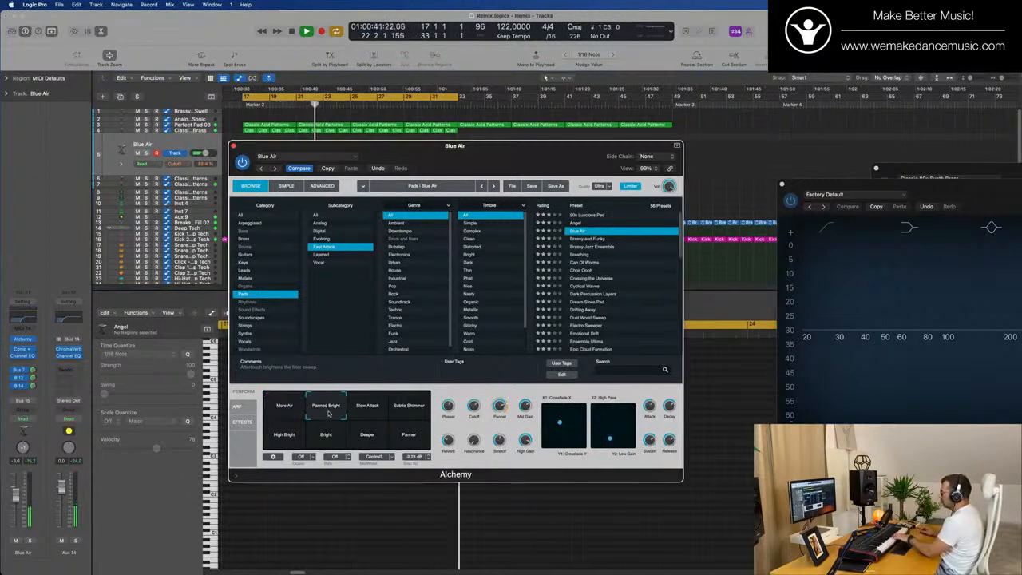
pyautogui.click(367, 411)
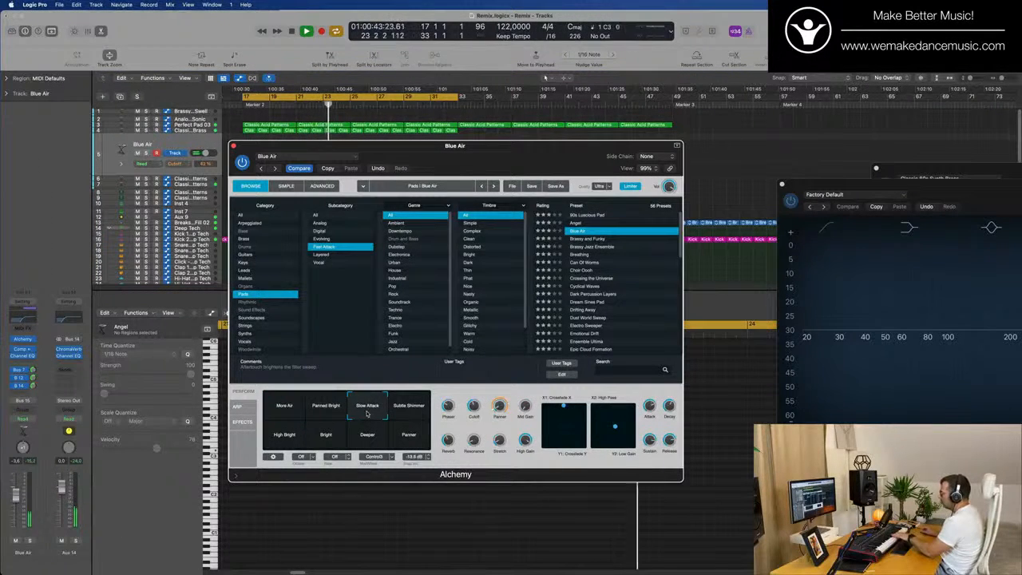
pyautogui.click(285, 439)
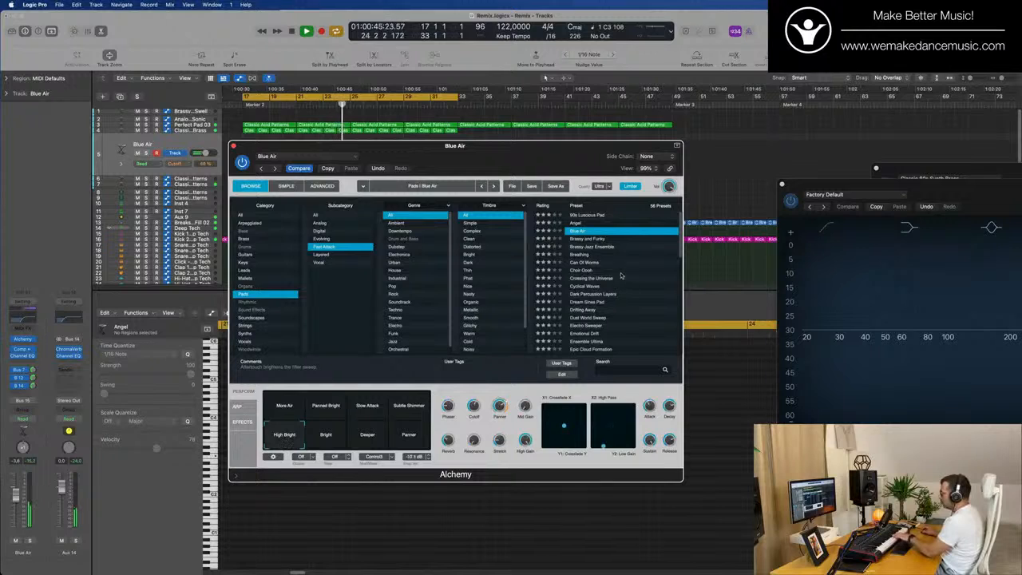
# - Audition the Brassy and Funky, Breathing, Choir Oooh, Crossing the Universe and Dark Percussion Layers presets in Alchemy
pyautogui.click(597, 239)
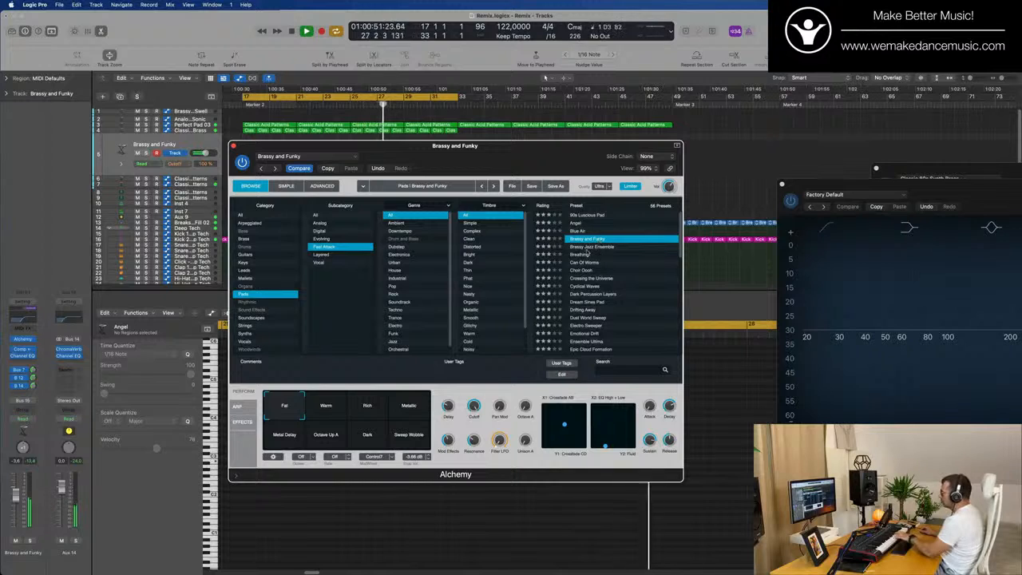
pyautogui.click(586, 255)
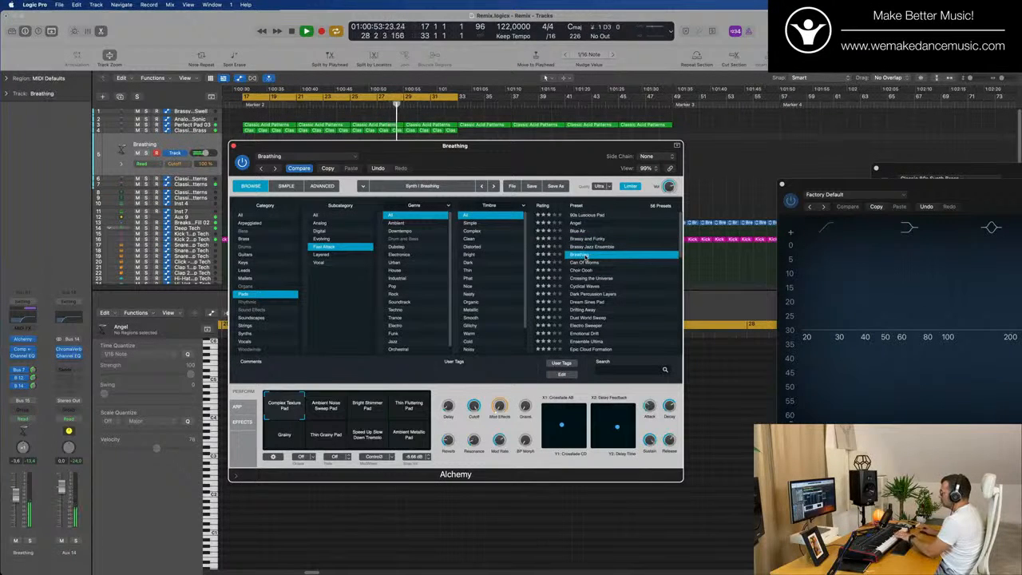
pyautogui.click(583, 271)
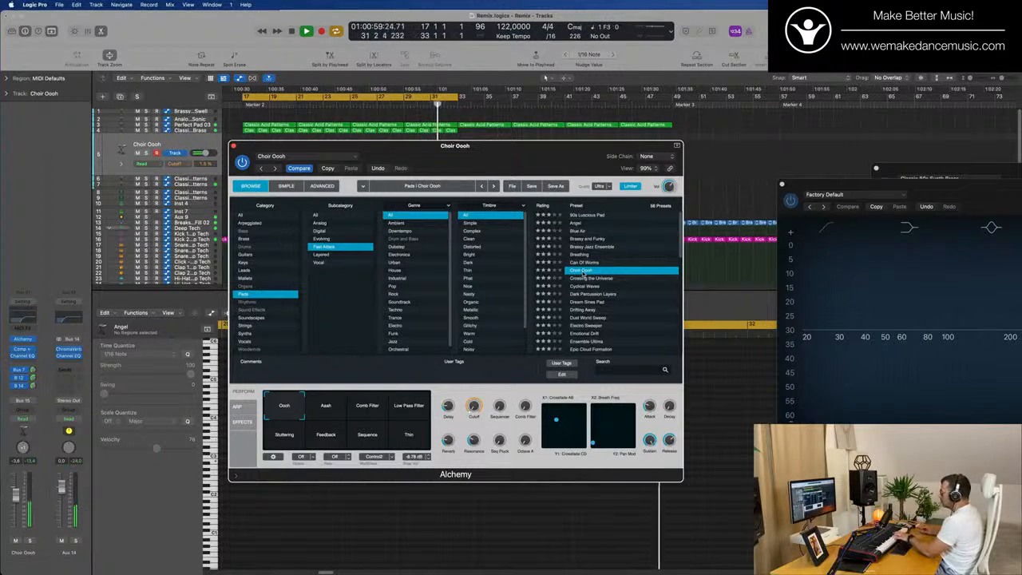
pyautogui.click(584, 279)
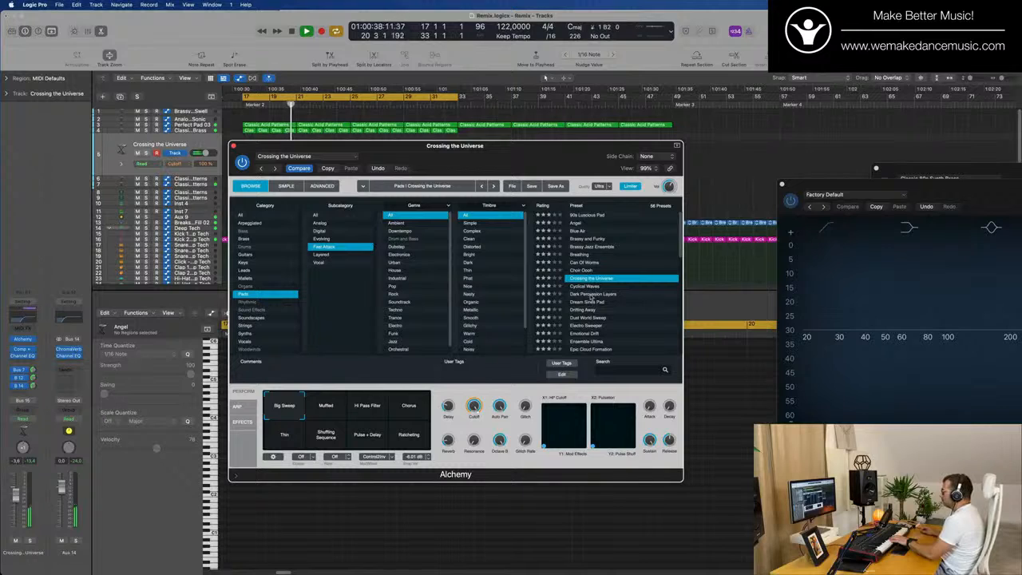
pyautogui.click(592, 295)
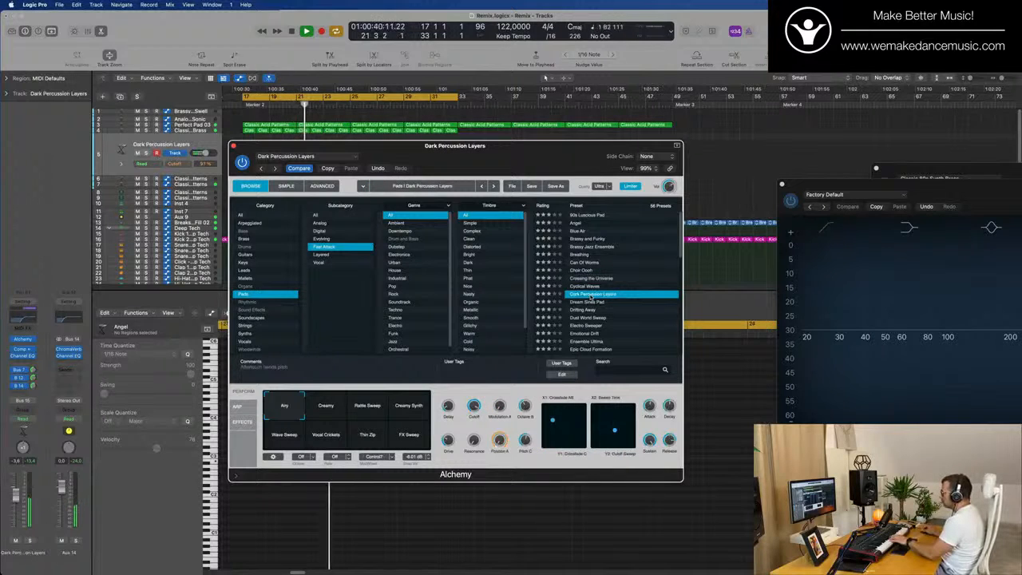
# - Audition the Dream Sines Pad, Dust World Sweep, Electro Sweeper and Emotional Drift presets in Alchemy
pyautogui.click(589, 302)
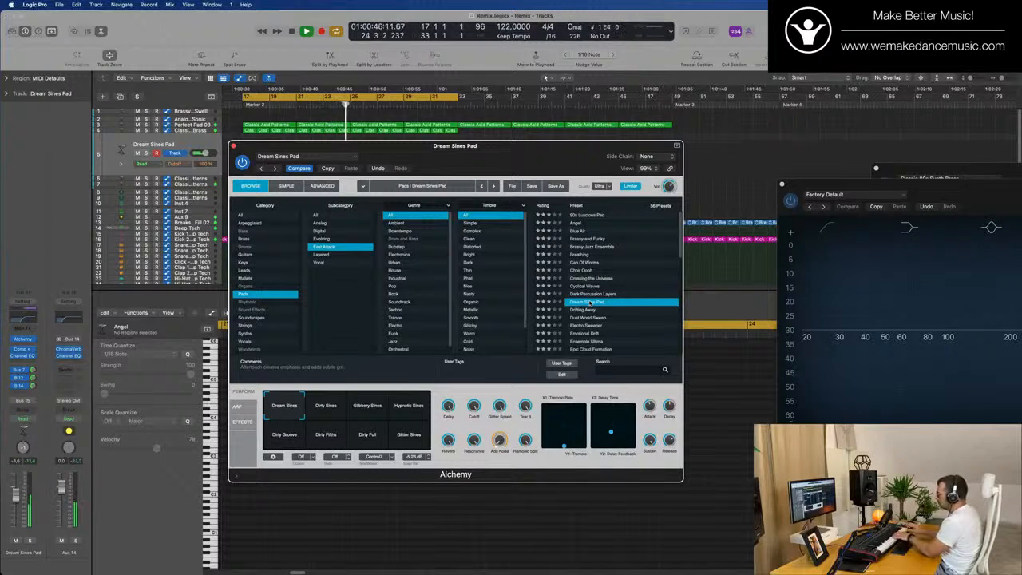
pyautogui.click(595, 318)
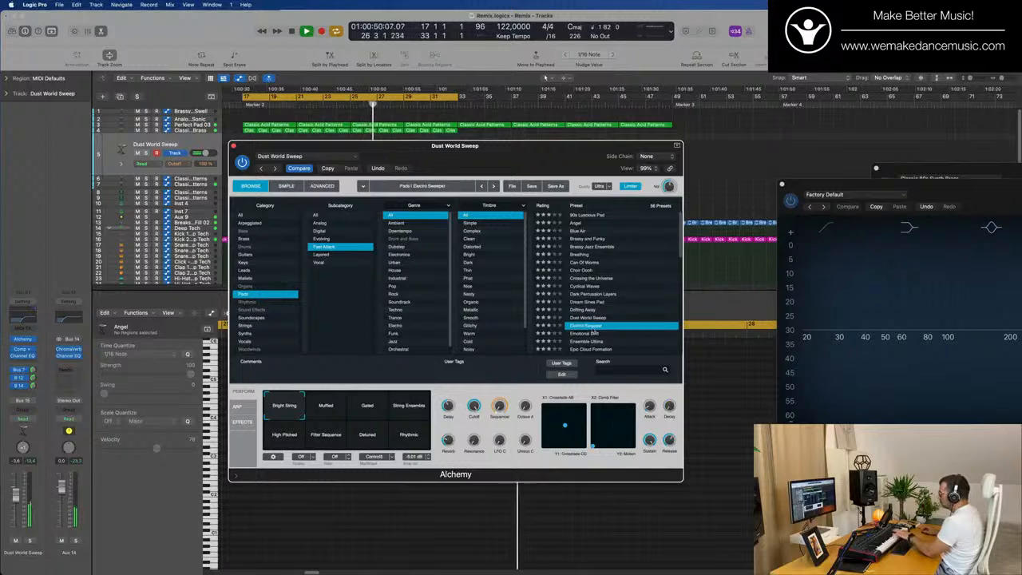
pyautogui.click(595, 326)
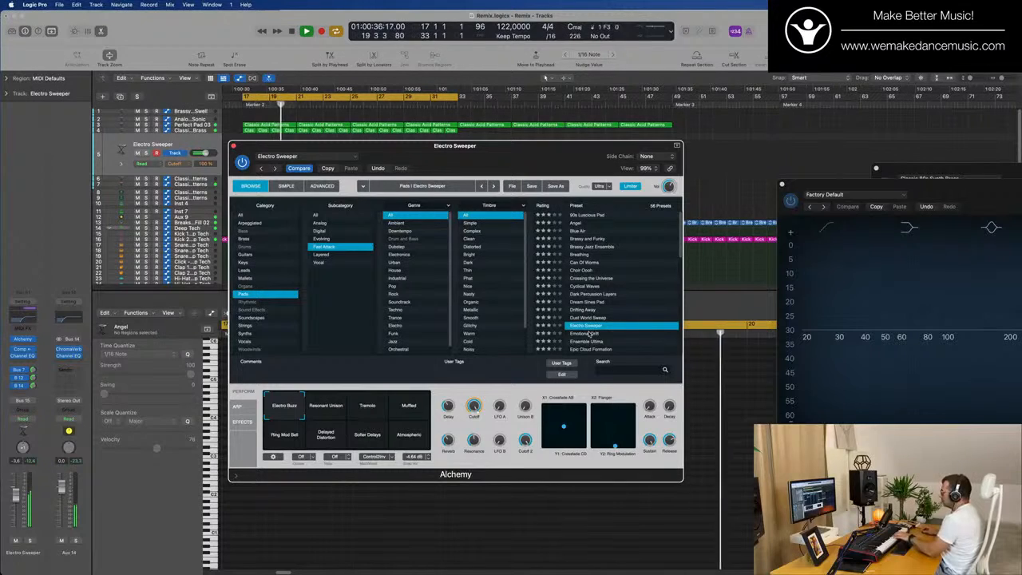
pyautogui.click(589, 333)
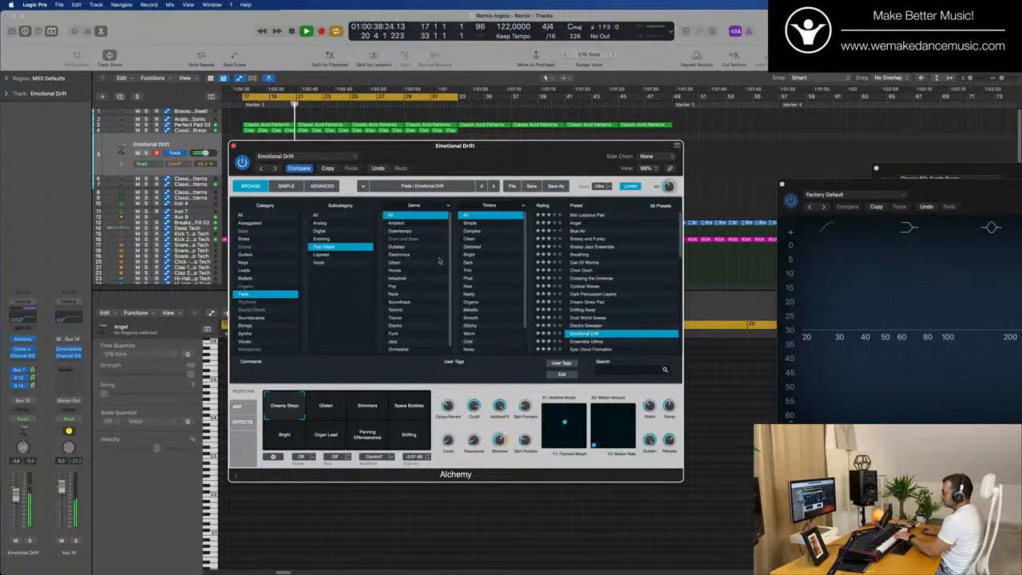
# - Lower the Emotional Drift channel to about -5.5 dB, and dismiss the Audio and MIDI synchronization error to restart playback
pyautogui.moveTo(17, 502); pyautogui.dragTo(17, 504)
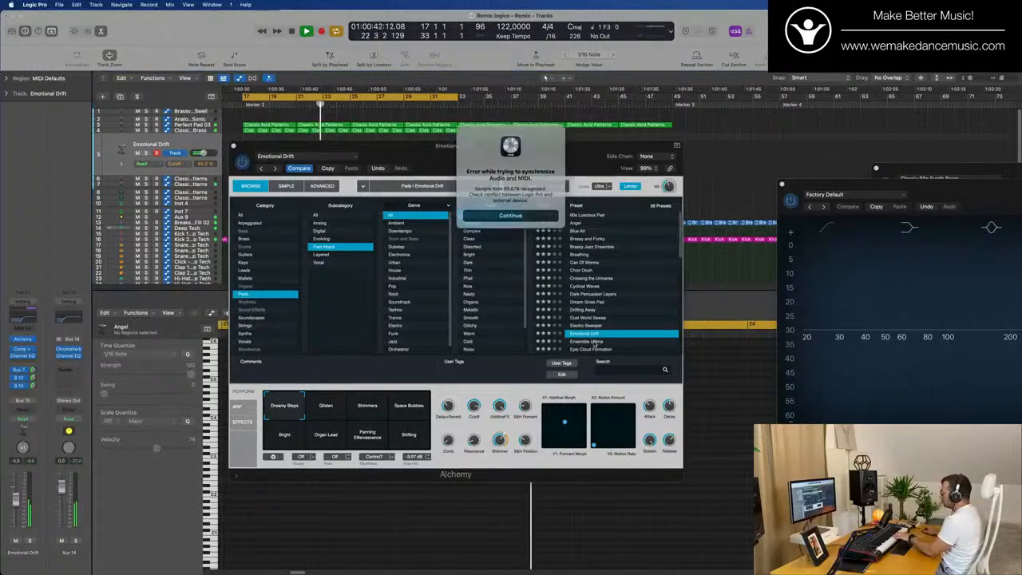
pyautogui.click(520, 214)
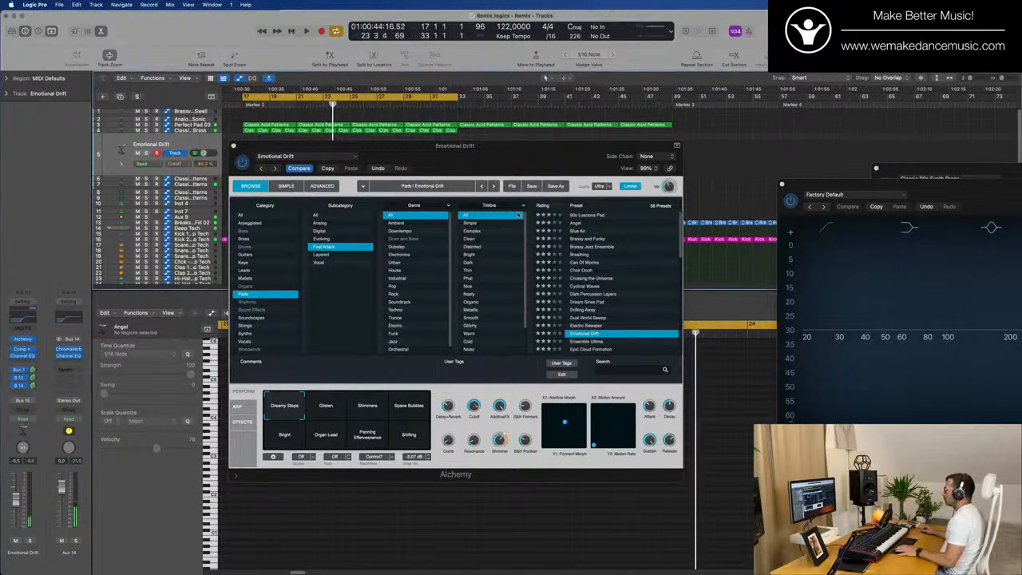
pyautogui.press('space')
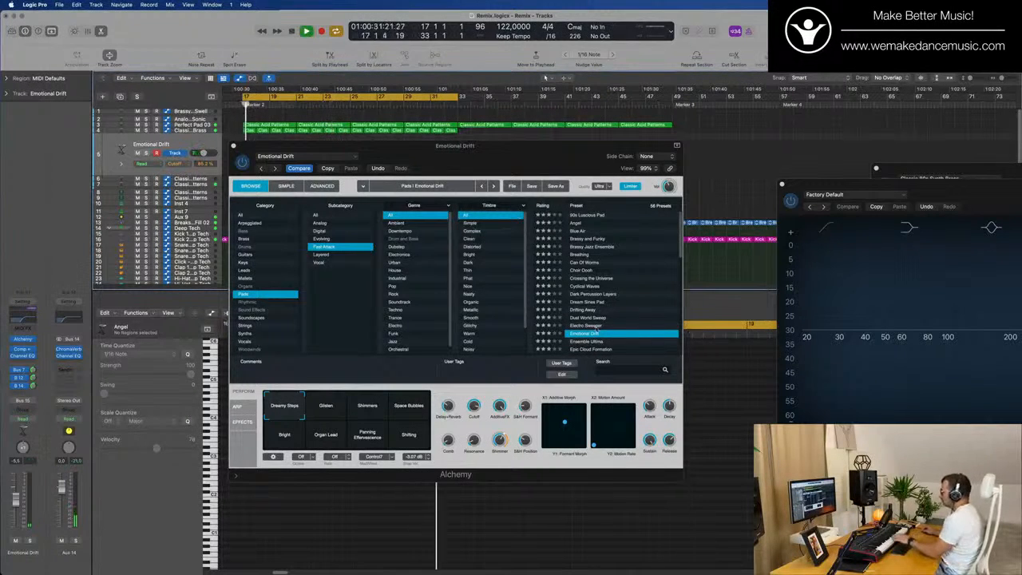
# - Try the Ensemble Ultima preset, then load Fractal Strum and record a part with it over the cycled bars from bar 17
pyautogui.click(590, 341)
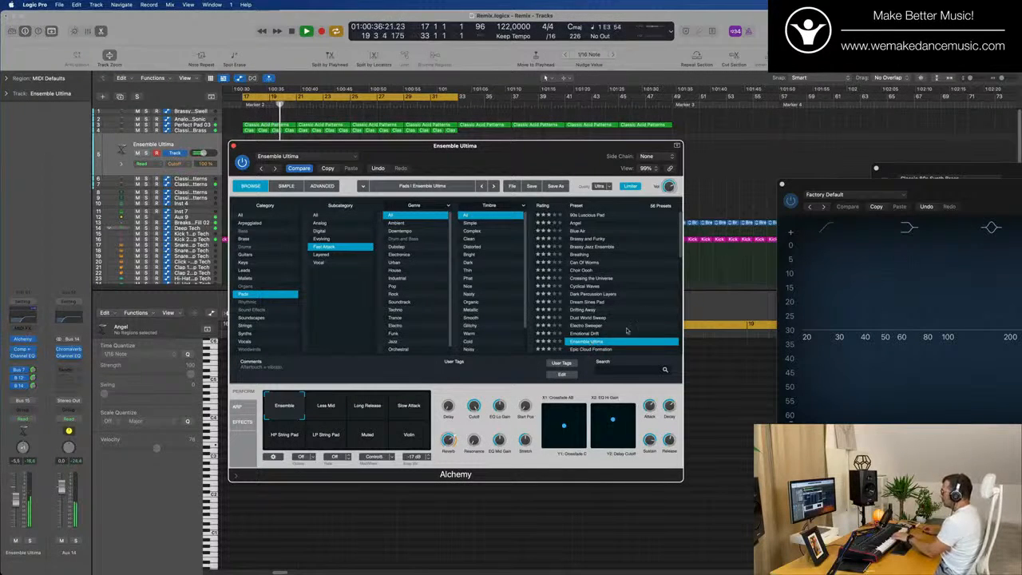
pyautogui.scroll(-2, 627, 330)
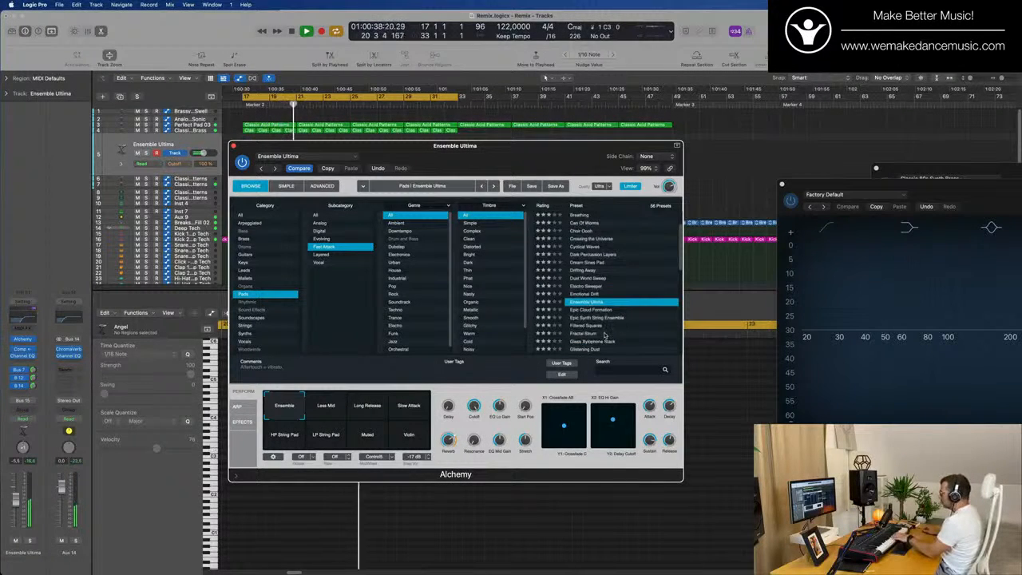
pyautogui.scroll(-2, 606, 335)
pyautogui.click(589, 306)
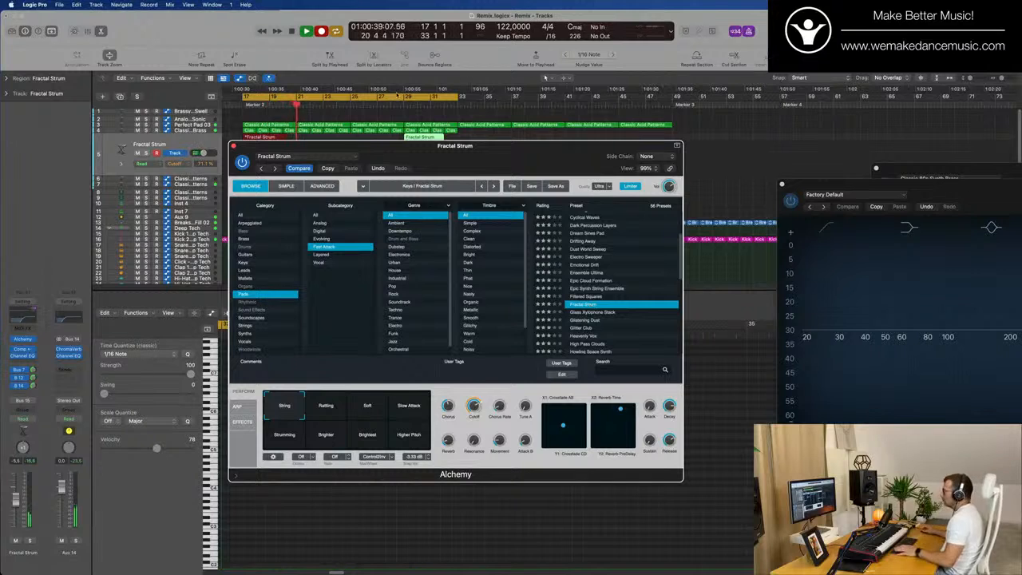
pyautogui.press('space')
pyautogui.press('space')
# - Move the Alchemy window clear of the regions, select the Fractal Strum region at bar 17 and play it from its start
pyautogui.click(269, 137)
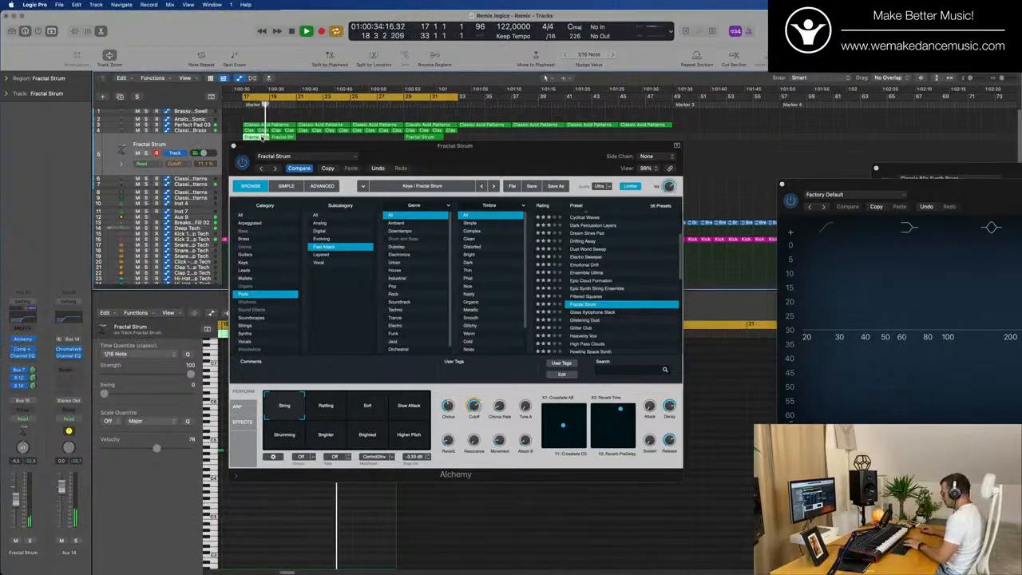
pyautogui.moveTo(276, 146); pyautogui.dragTo(700, 168)
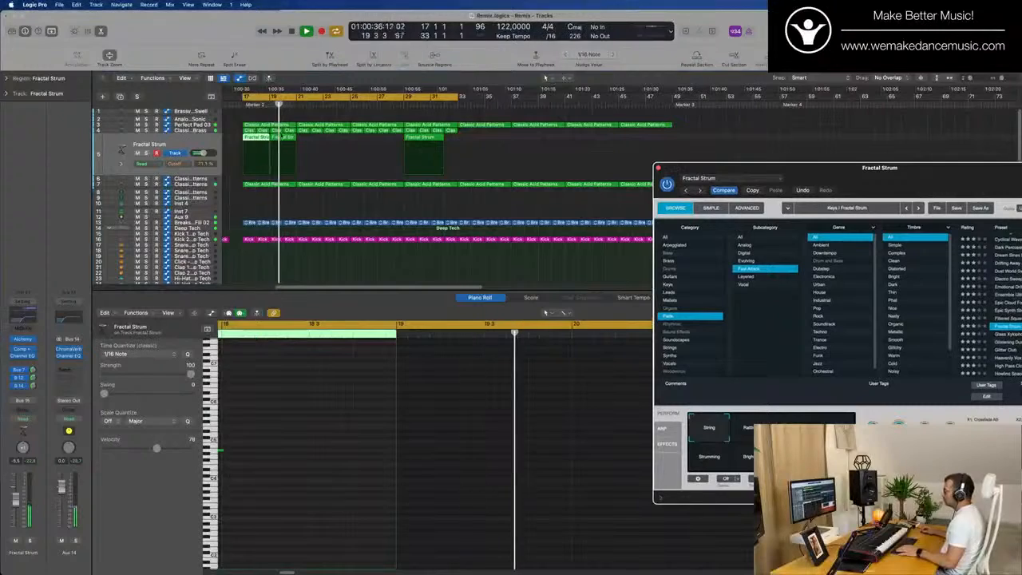
pyautogui.click(257, 138)
pyautogui.press('space')
pyautogui.press('space')
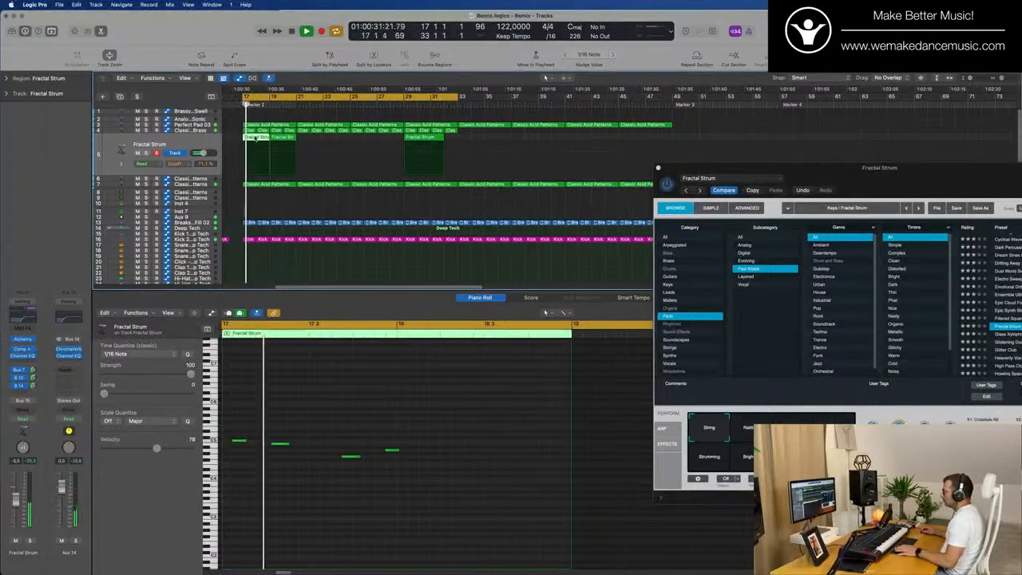
# - Open the bar 17 Fractal Strum region in the Piano Roll and quantize all four notes to 1/16 Note
pyautogui.press('p')
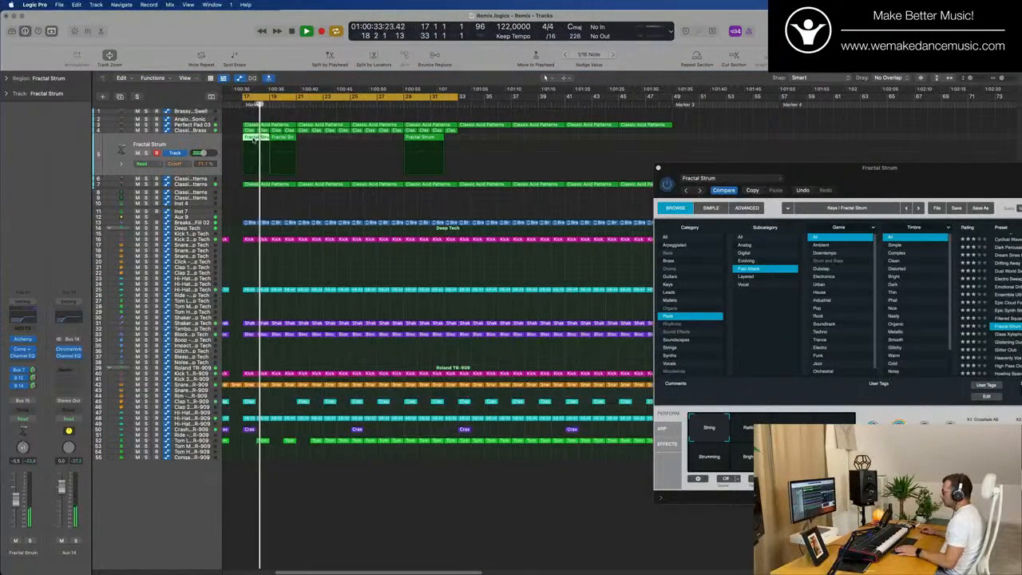
pyautogui.press('p')
pyautogui.press('space')
pyautogui.press('space')
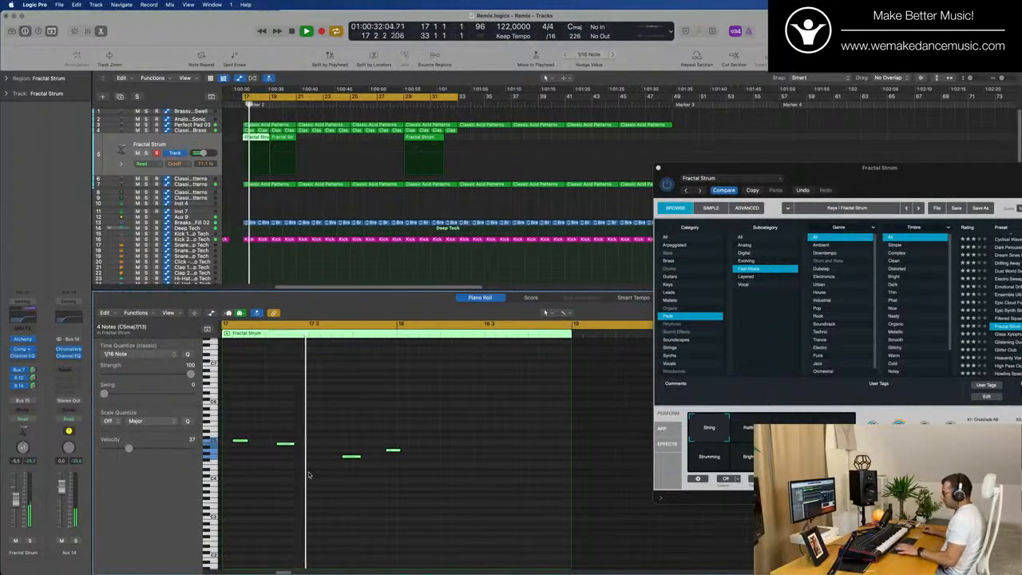
pyautogui.press('super+a')
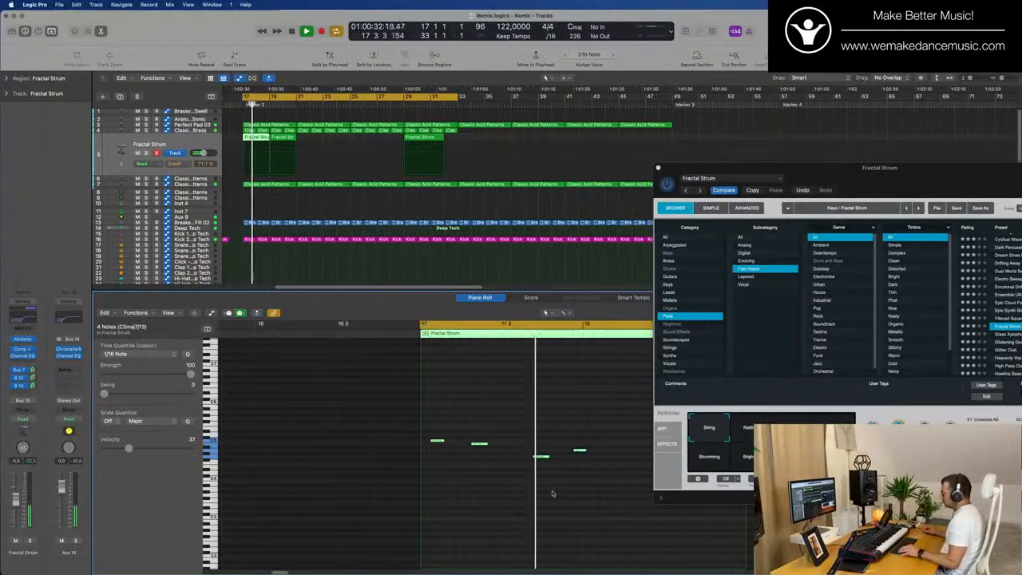
pyautogui.click(578, 483)
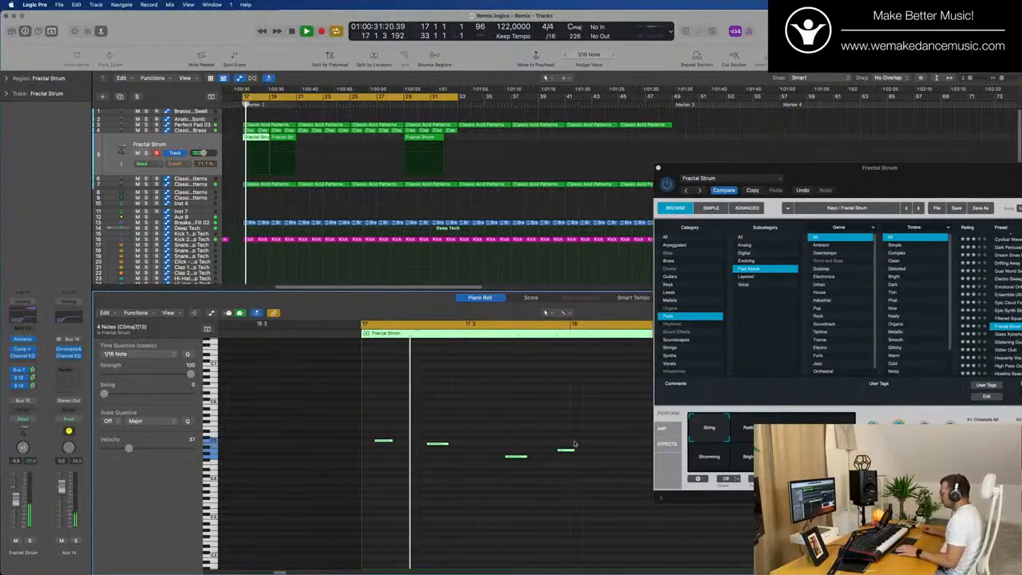
# - Show the Note Velocity lane in the Piano Roll, raise the fourth note's velocity to 100 and replay the region
pyautogui.press('z')
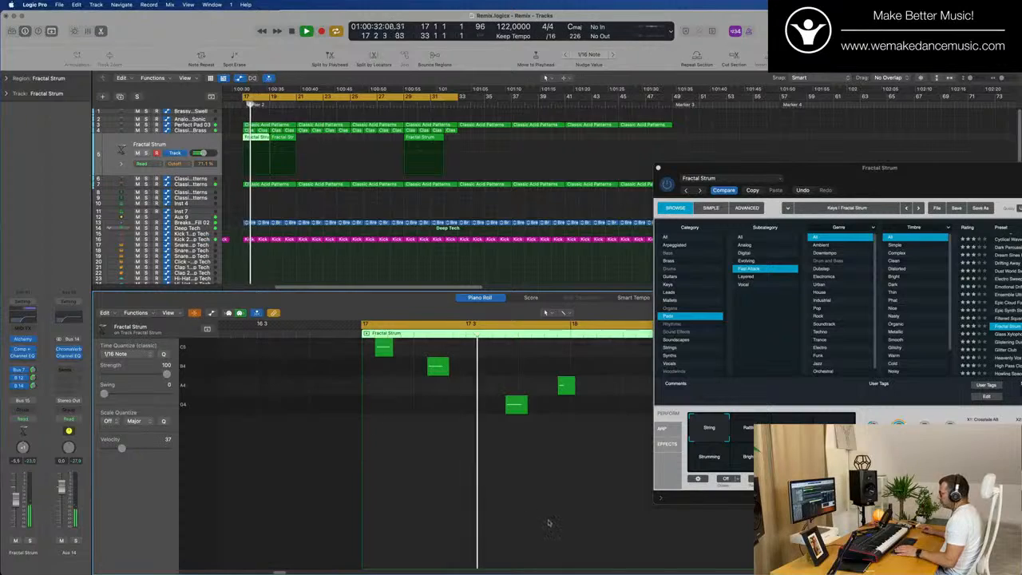
pyautogui.press('z')
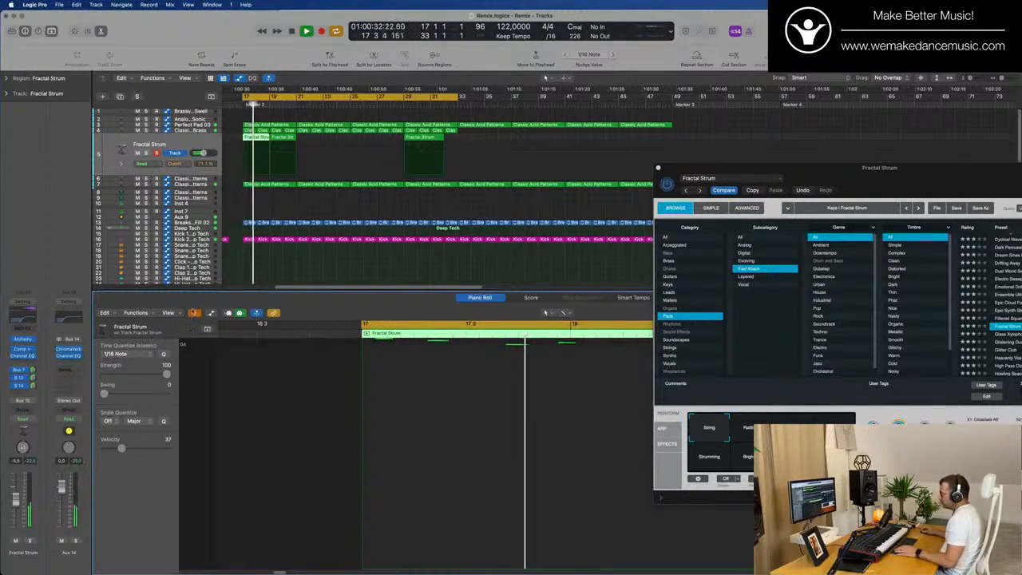
pyautogui.click(210, 313)
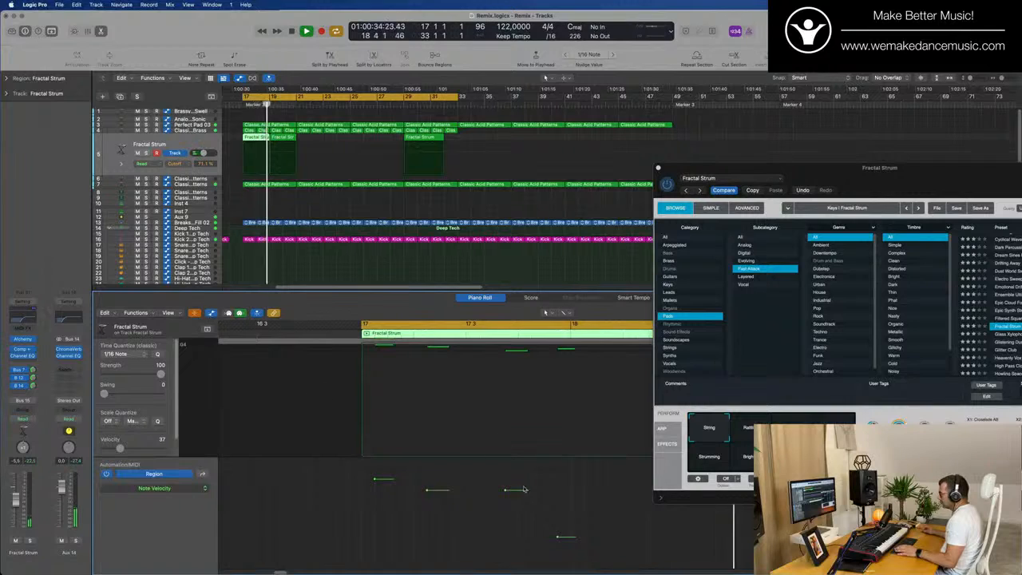
pyautogui.moveTo(559, 537)
pyautogui.mouseDown()
pyautogui.moveTo(559, 448)
pyautogui.moveTo(558, 539)
pyautogui.moveTo(558, 482)
pyautogui.mouseUp()
pyautogui.press('space')
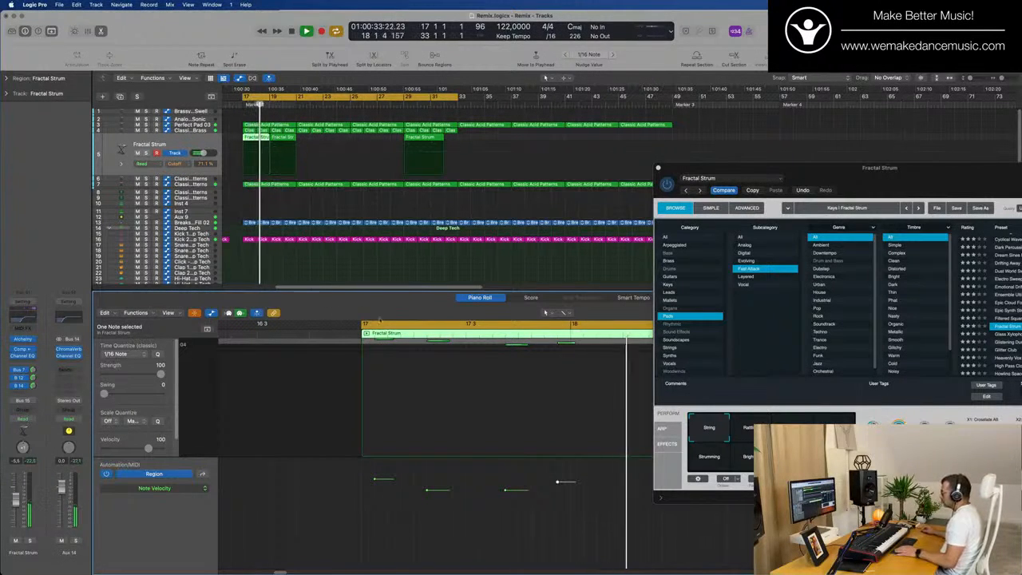
# - Delete the Fractal Strum regions at bars 19 and 29, closing the Alchemy window first, and repeat the bar 17 region once
pyautogui.press('space')
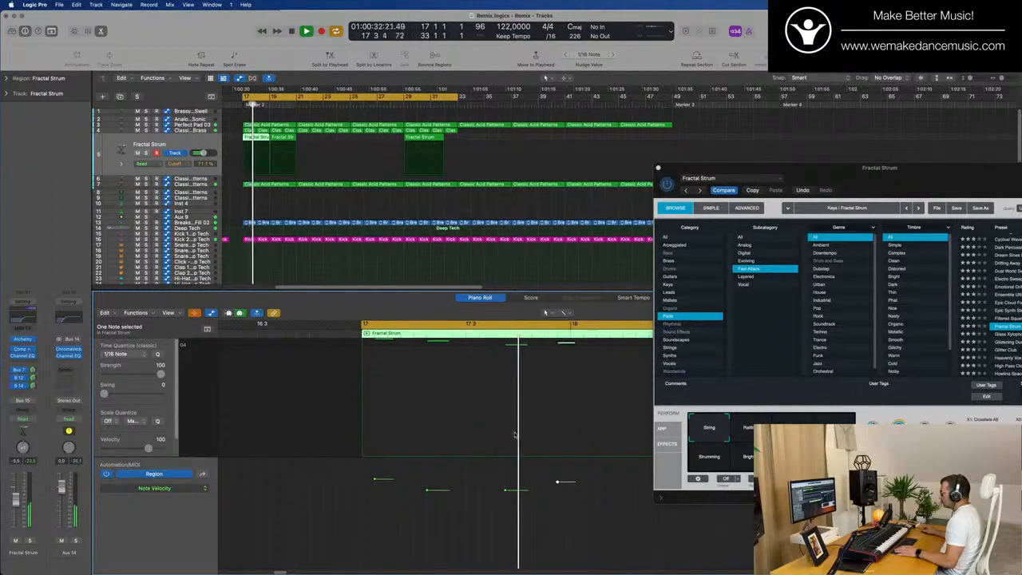
pyautogui.click(658, 169)
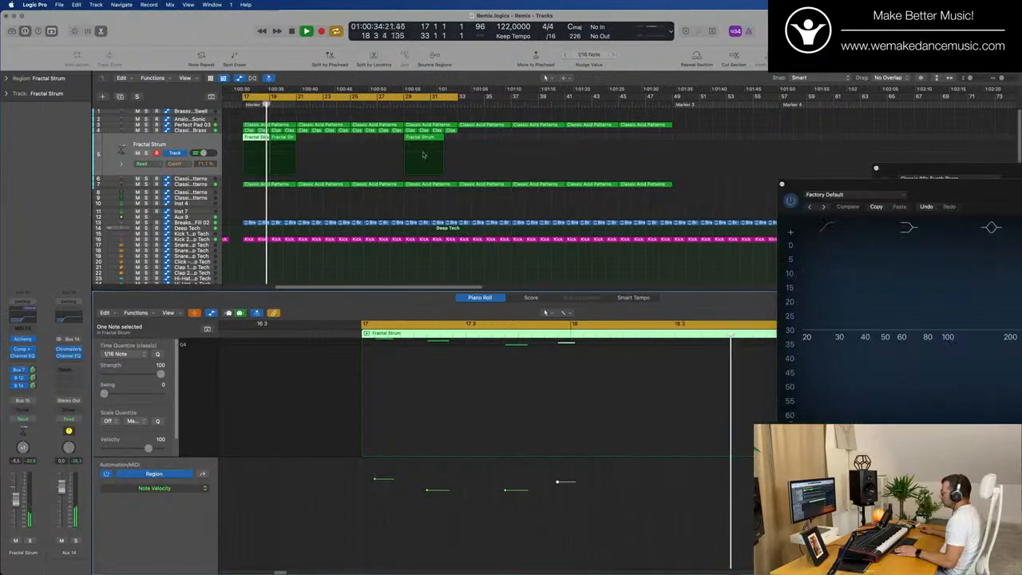
pyautogui.click(284, 142)
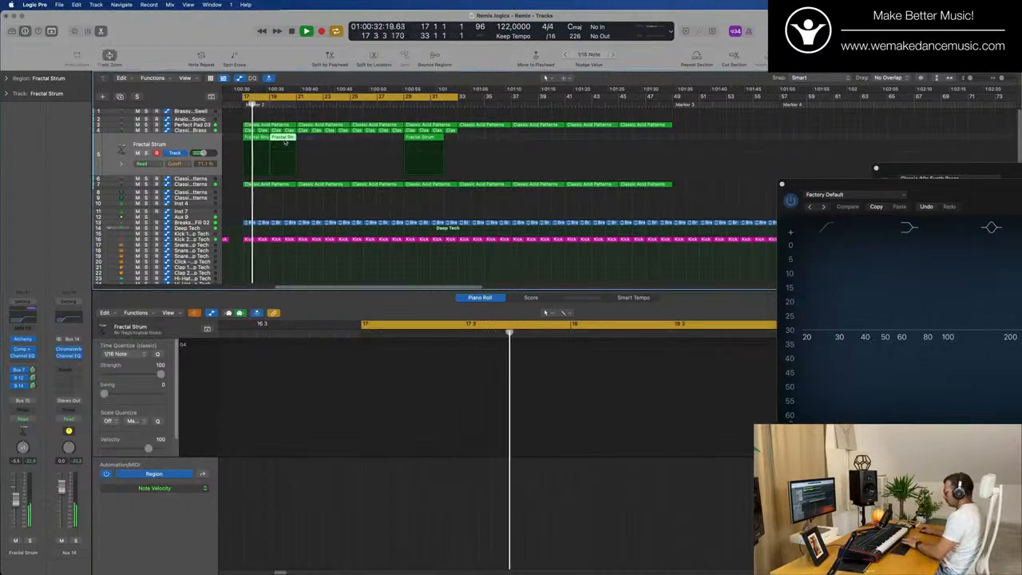
pyautogui.click(249, 142)
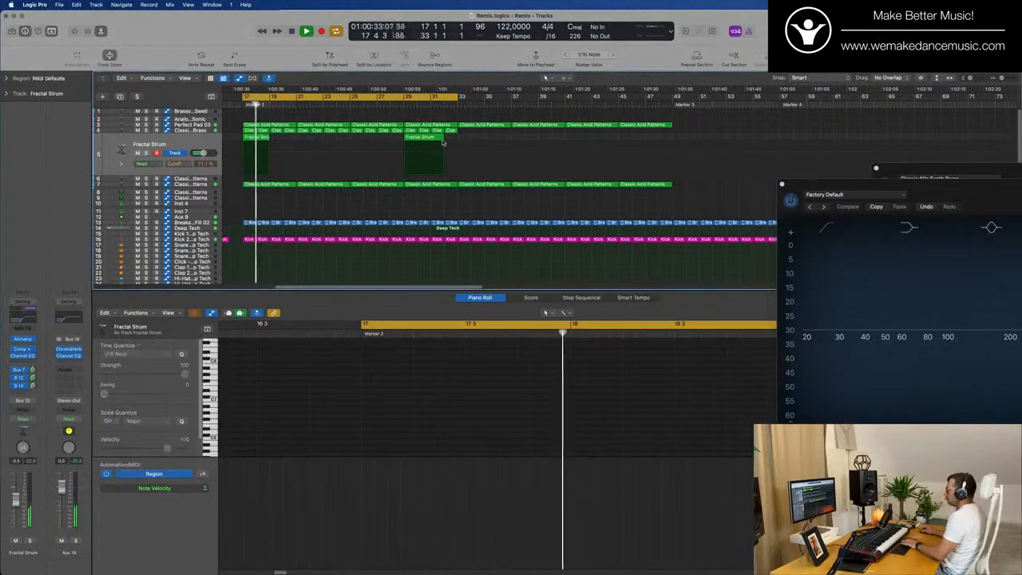
pyautogui.click(257, 138)
pyautogui.press('super+r')
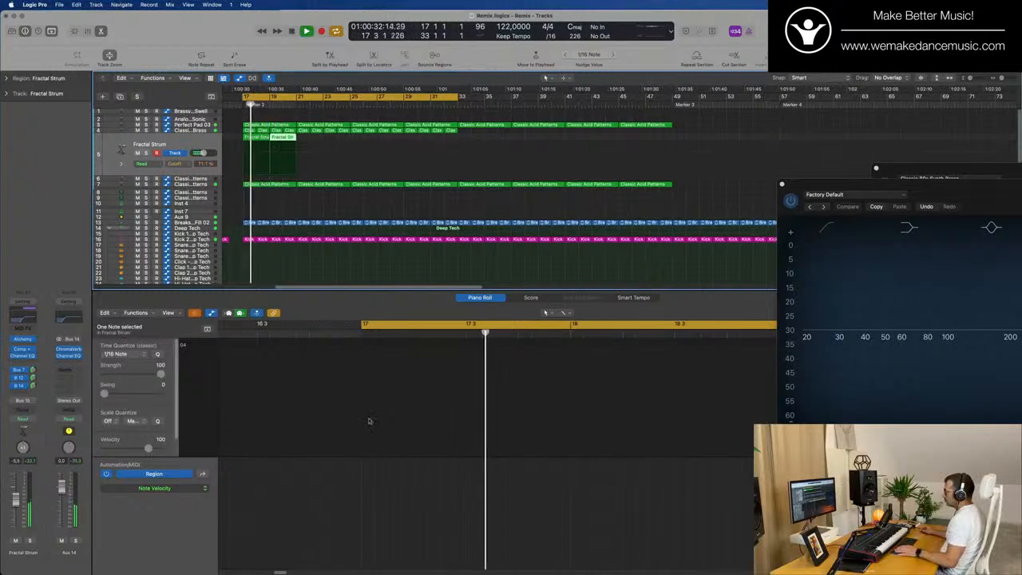
# - Turn off Collapse Mode in the Piano Roll, show the bar 17 Fractal Strum region's notes and replay the part from the start
pyautogui.click(194, 312)
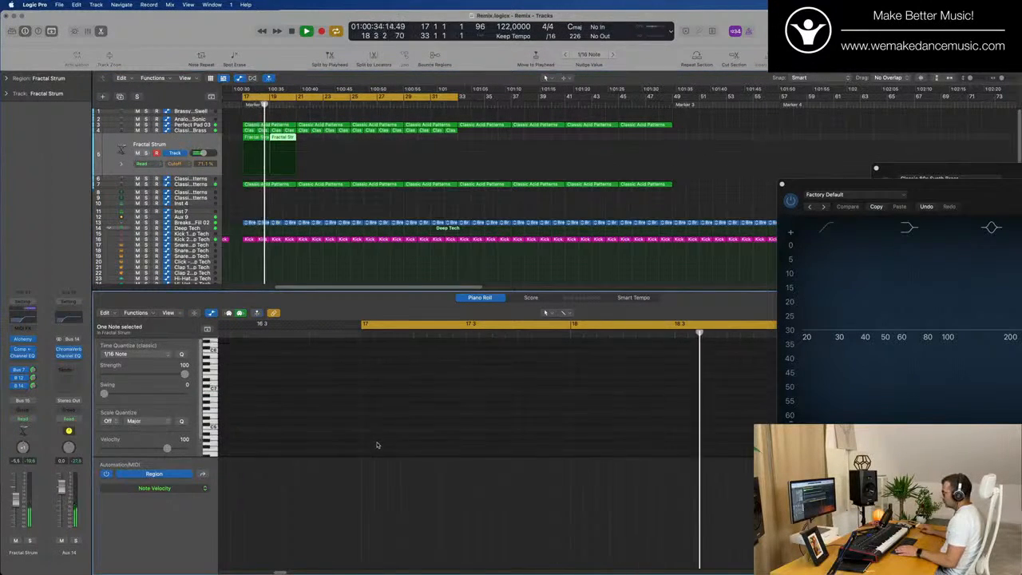
pyautogui.press('space')
pyautogui.press('space')
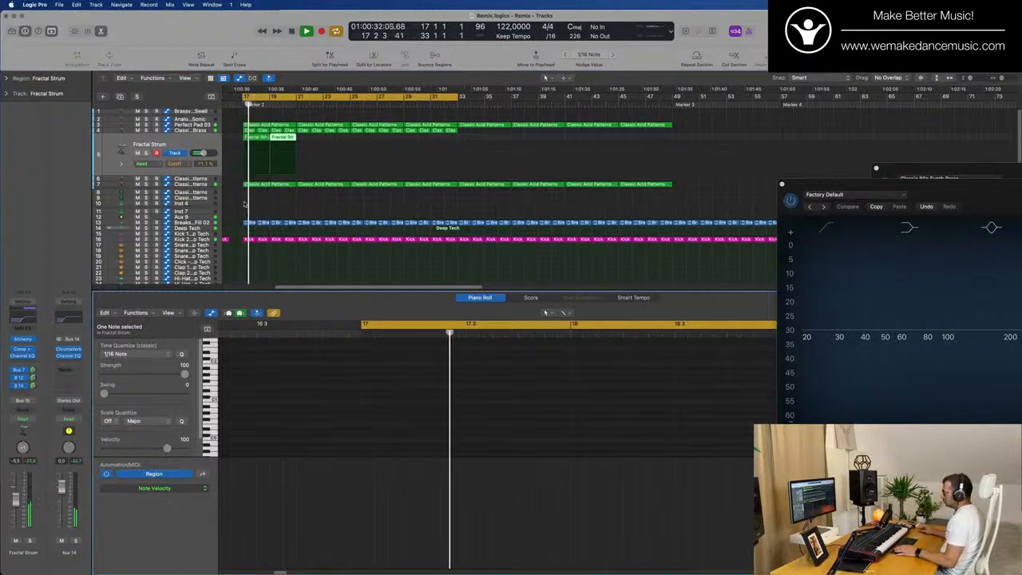
pyautogui.click(261, 138)
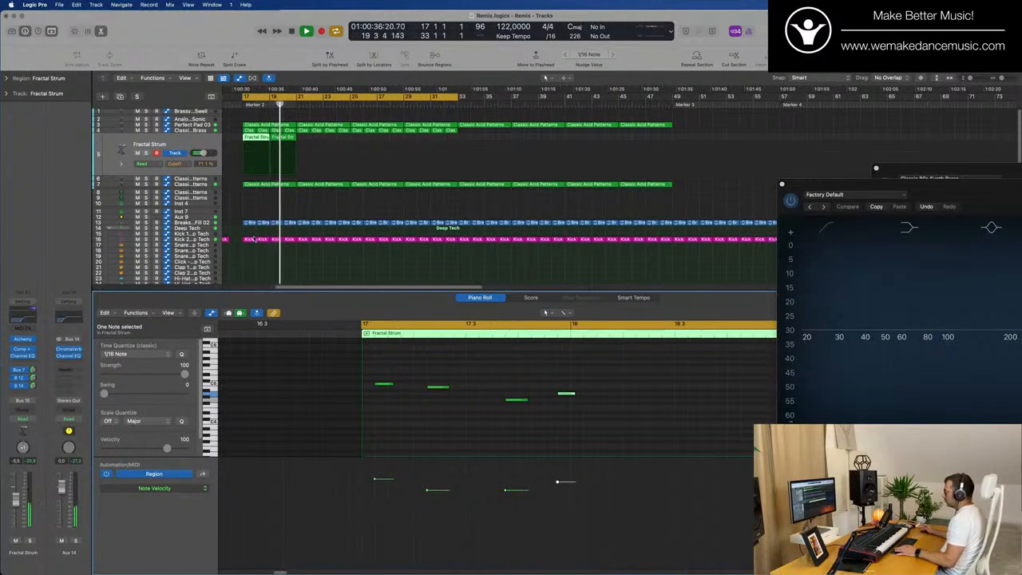
pyautogui.press('space')
pyautogui.press('space')
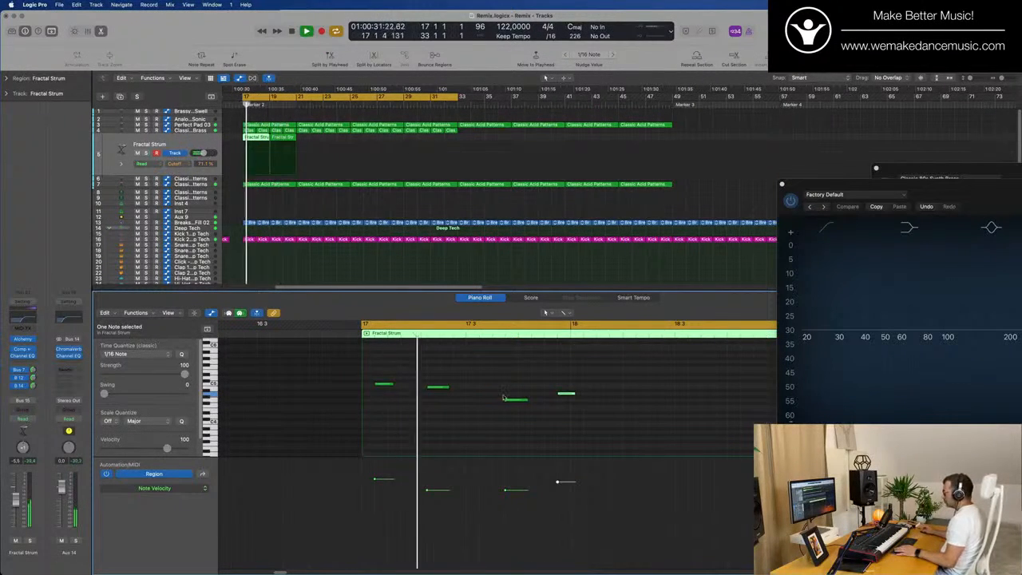
# - Repeat the two Fractal Strum regions at bars 17 and 19 three times to fill the cycle up to bar 33
pyautogui.keyDown('ctrl'); pyautogui.keyDown('alt'); pyautogui.click(397, 421); pyautogui.keyUp('alt'); pyautogui.keyUp('ctrl')
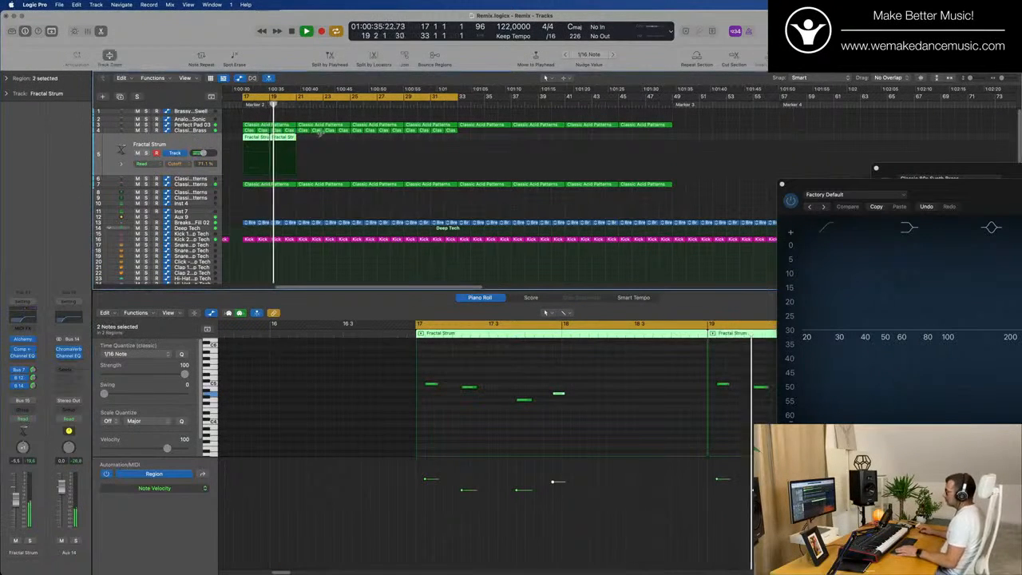
pyautogui.click(250, 141)
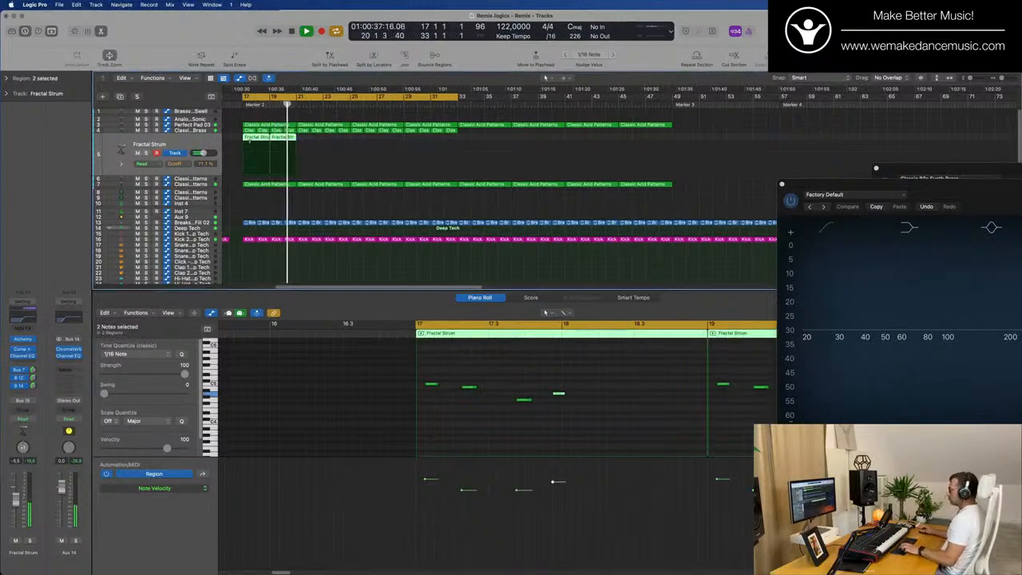
pyautogui.press('super+r')
pyautogui.press('super+r')
pyautogui.press('super+r')
pyautogui.press('super+Left')
pyautogui.press('super+Left')
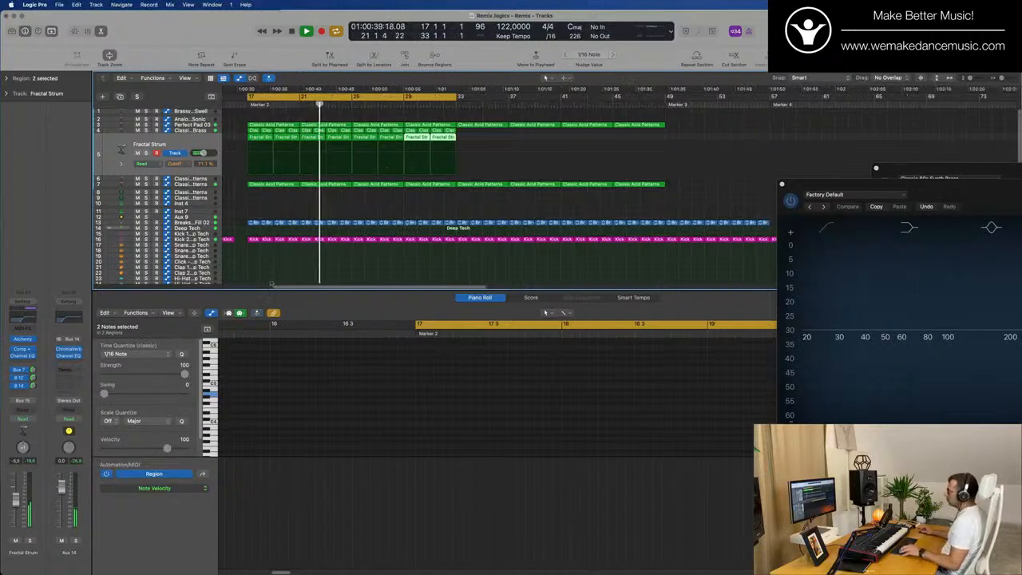
# - Lower the Fractal Strum track's volume slightly and close the open Channel EQ and Classic 80s Synth Brass windows
pyautogui.click(161, 156)
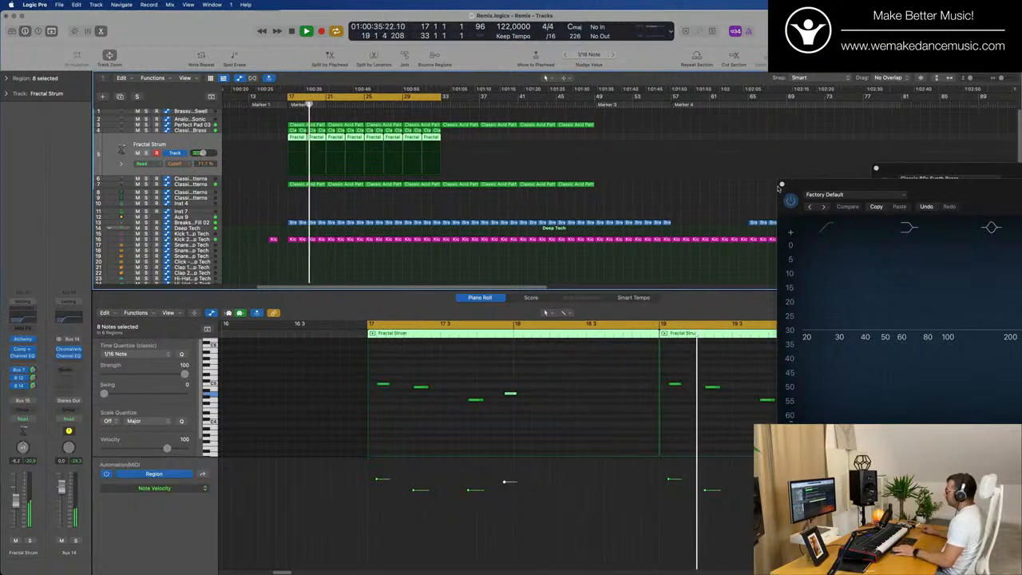
pyautogui.click(782, 186)
pyautogui.moveTo(886, 166); pyautogui.dragTo(607, 166)
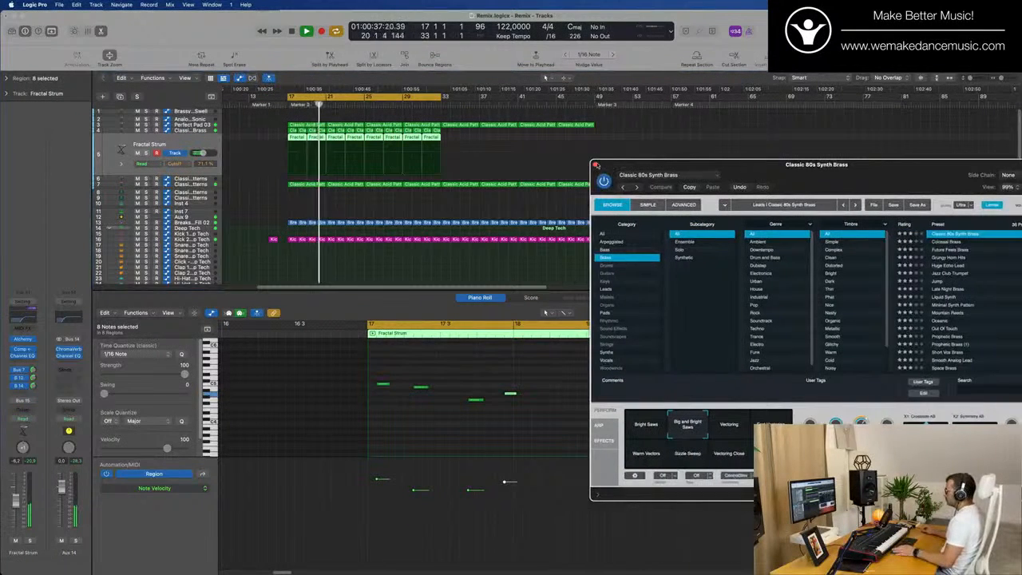
pyautogui.click(594, 166)
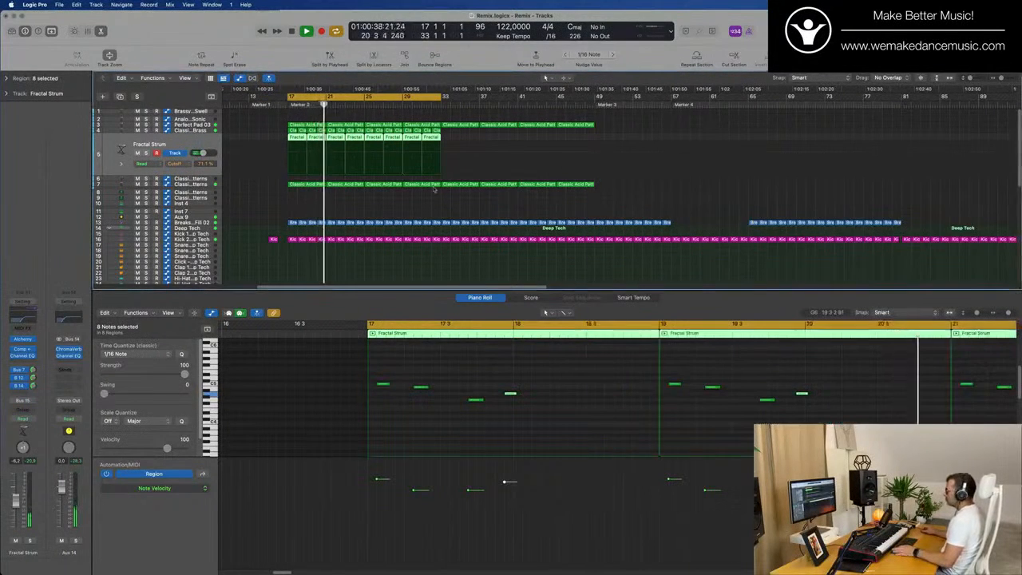
# - Mute the Perfect Pad 03 and Classic Acid Patterns tracks during playback to hear the mix without them
pyautogui.click(189, 125)
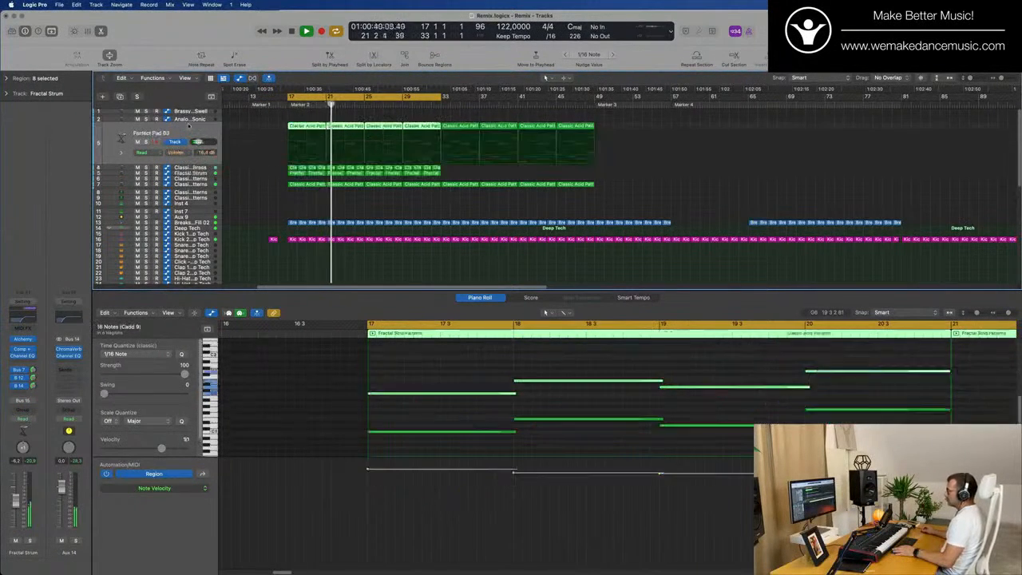
pyautogui.click(138, 142)
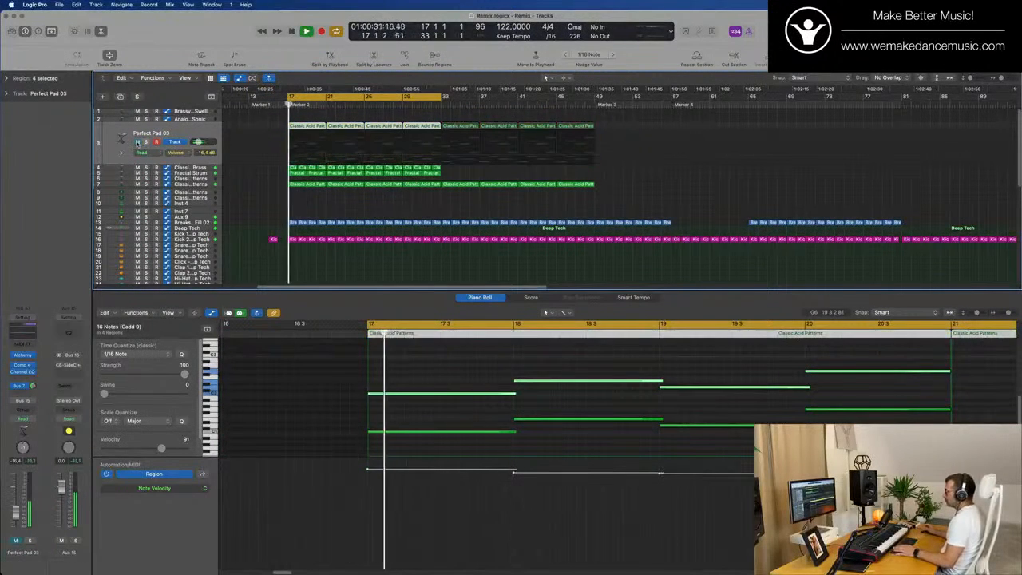
pyautogui.click(192, 184)
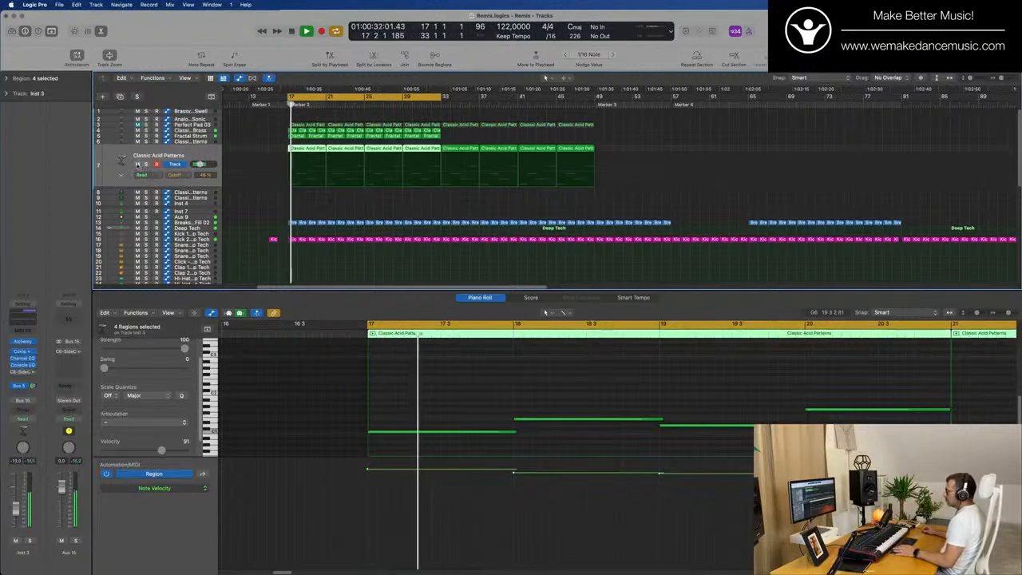
pyautogui.click(137, 164)
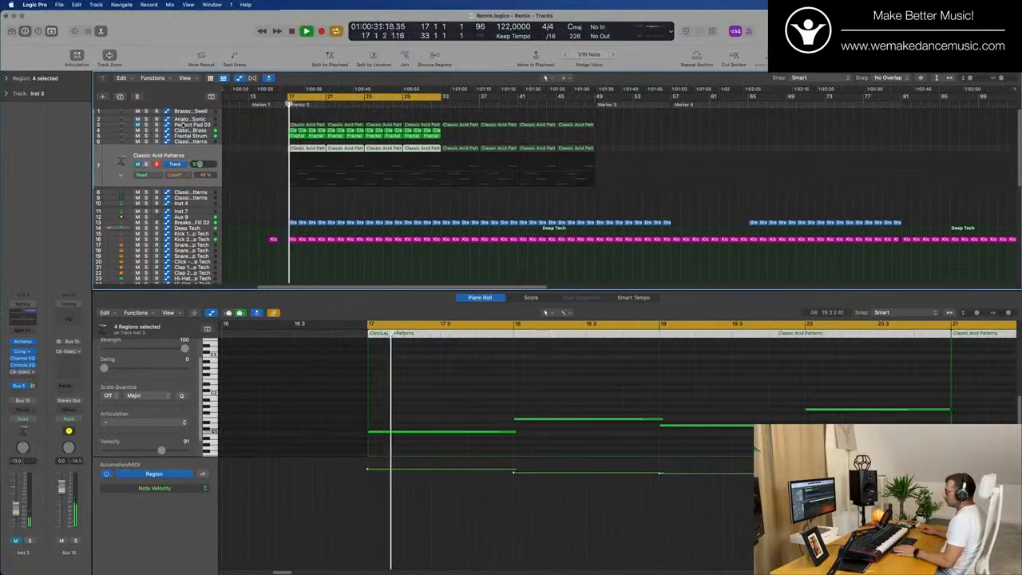
# - Unmute the Perfect Pad 03 and Classic Acid Patterns tracks and raise the Classic Acid Patterns volume slightly
pyautogui.click(139, 141)
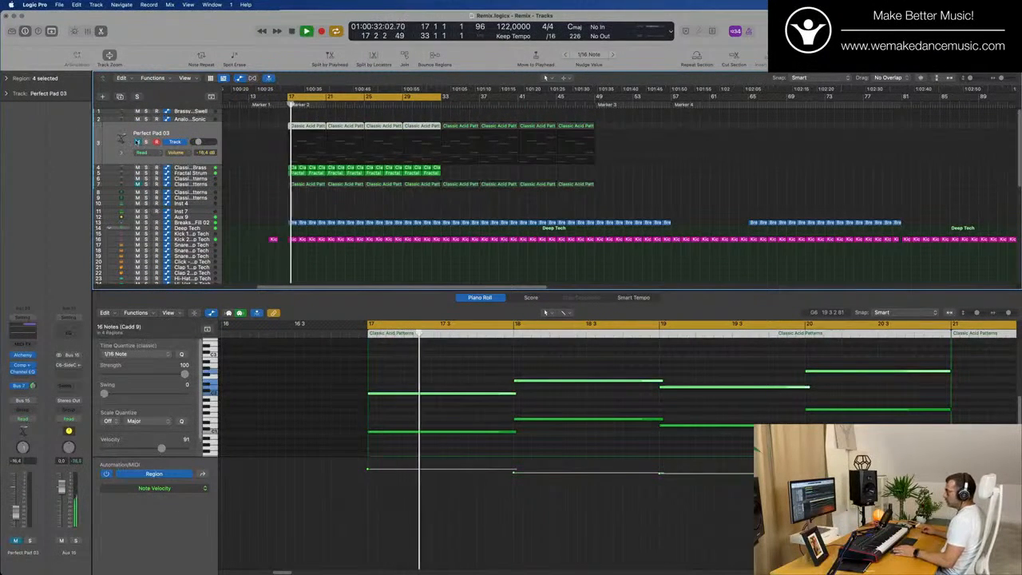
pyautogui.click(138, 142)
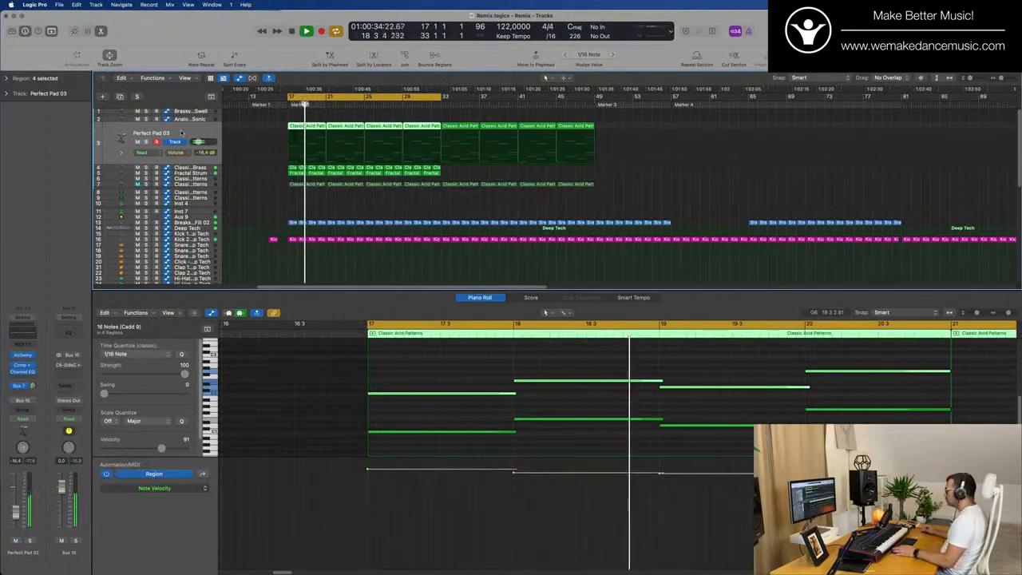
pyautogui.click(206, 184)
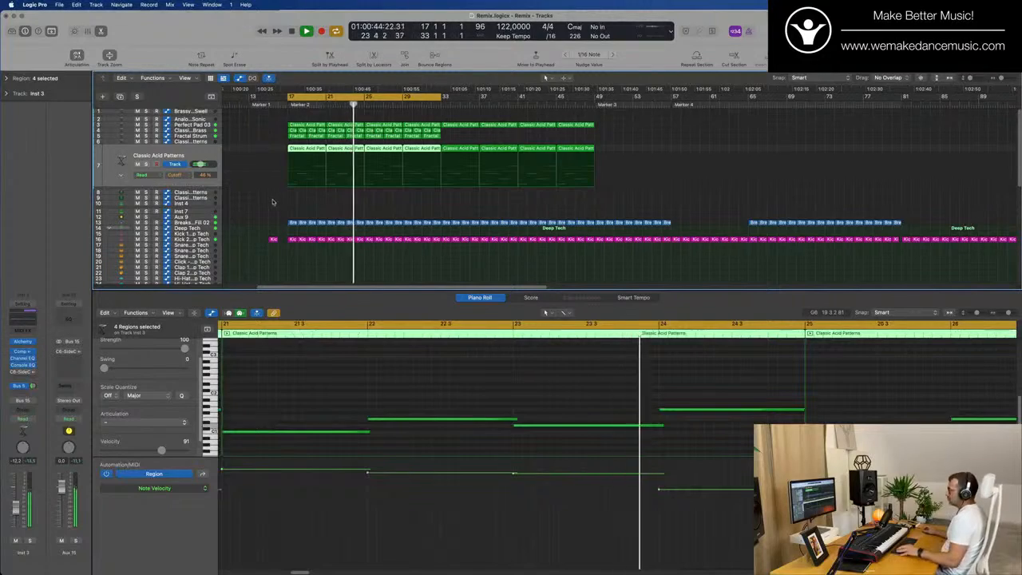
pyautogui.scroll(1, 351, 202)
pyautogui.scroll(-6, 359, 195)
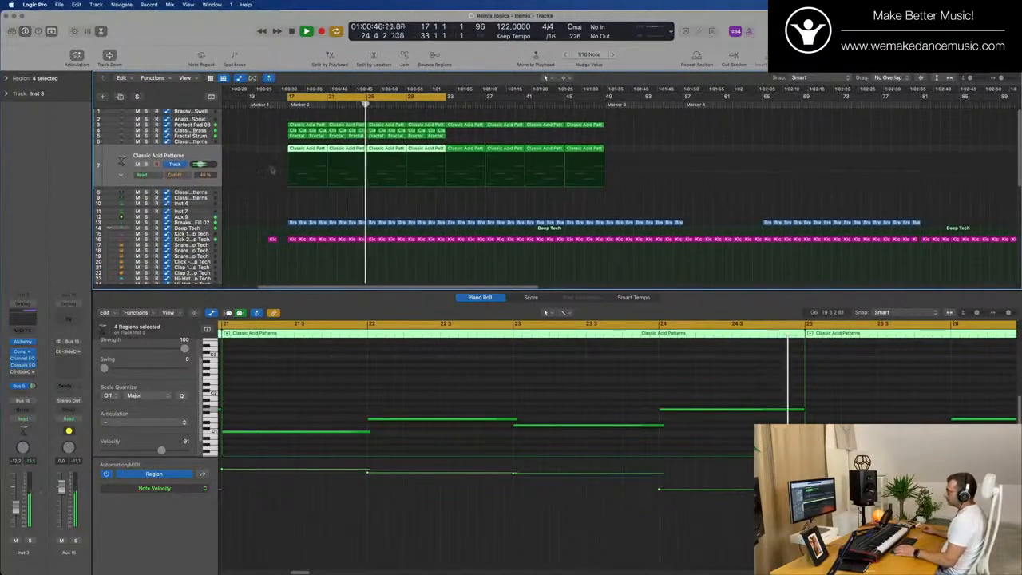
pyautogui.scroll(6, 294, 180)
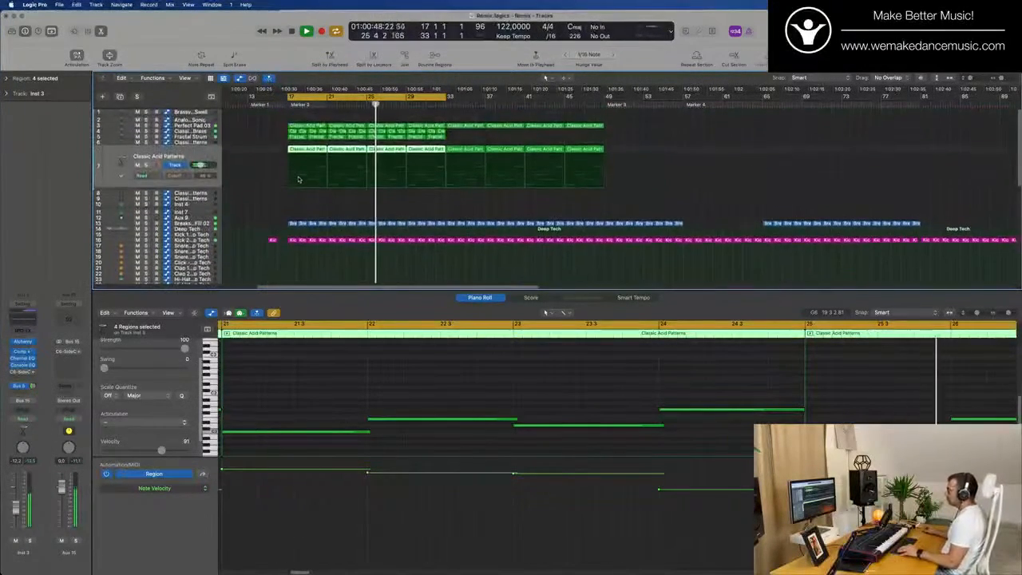
# - Copy all eight Fractal Strum regions between bars 17 and 33 onto the Inst 7 track and play them there
pyautogui.click(185, 203)
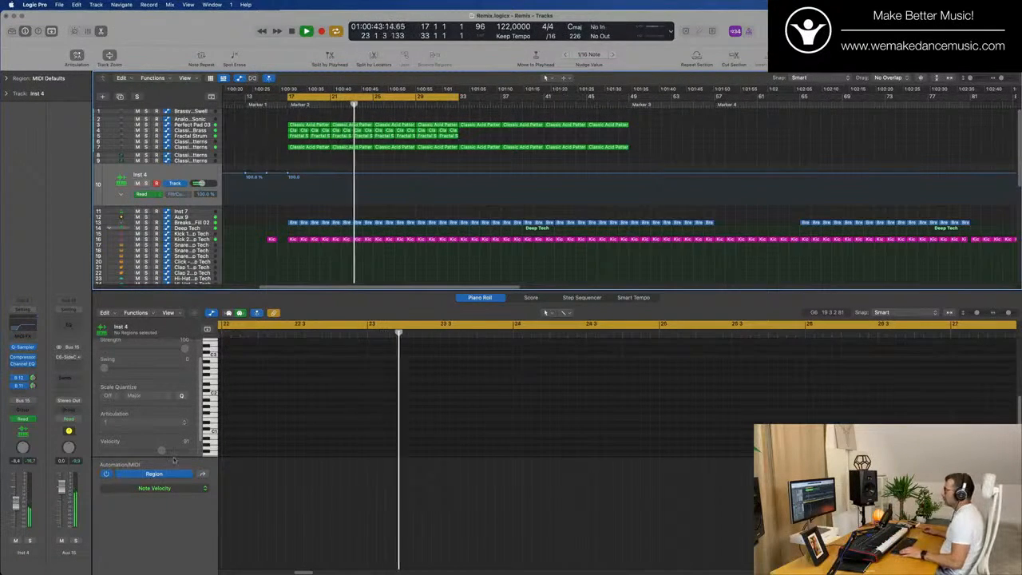
pyautogui.click(191, 130)
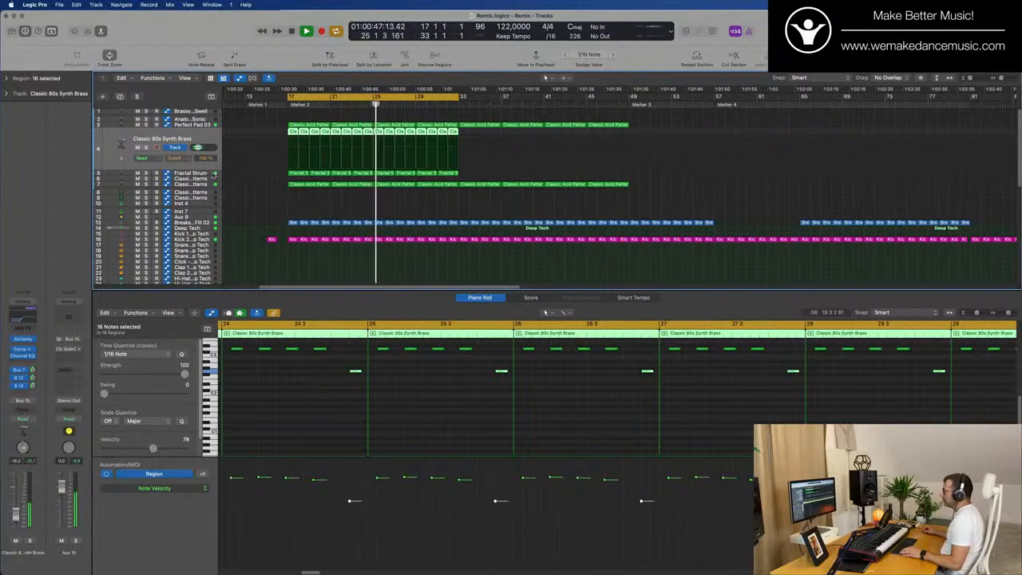
pyautogui.click(165, 170)
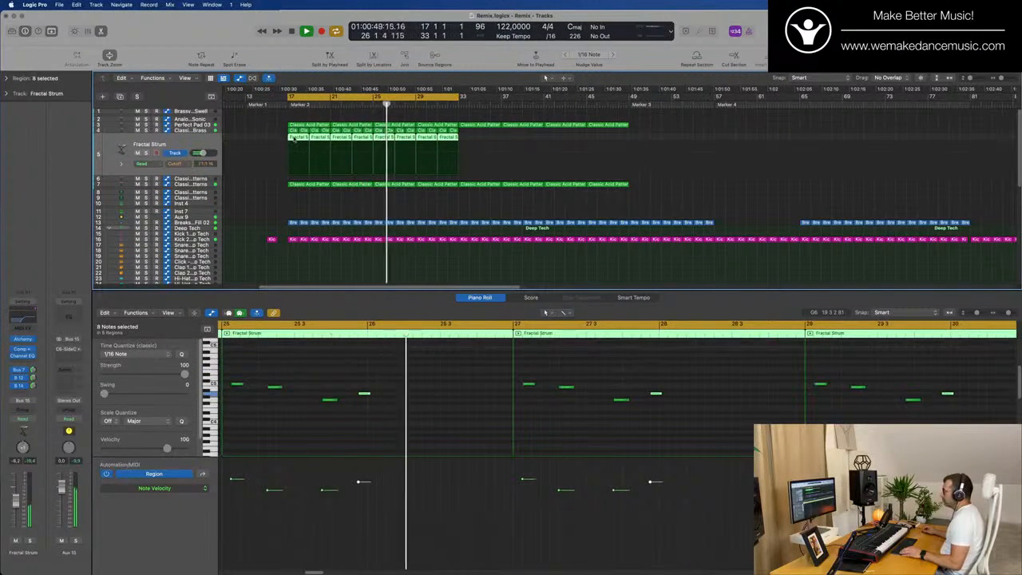
pyautogui.moveTo(295, 139); pyautogui.dragTo(274, 210)
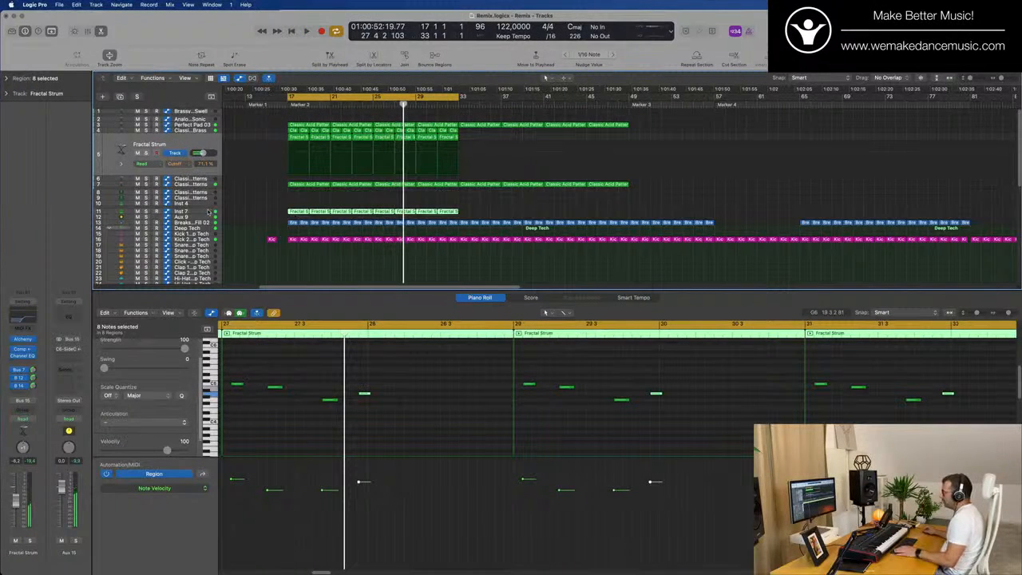
pyautogui.press('space')
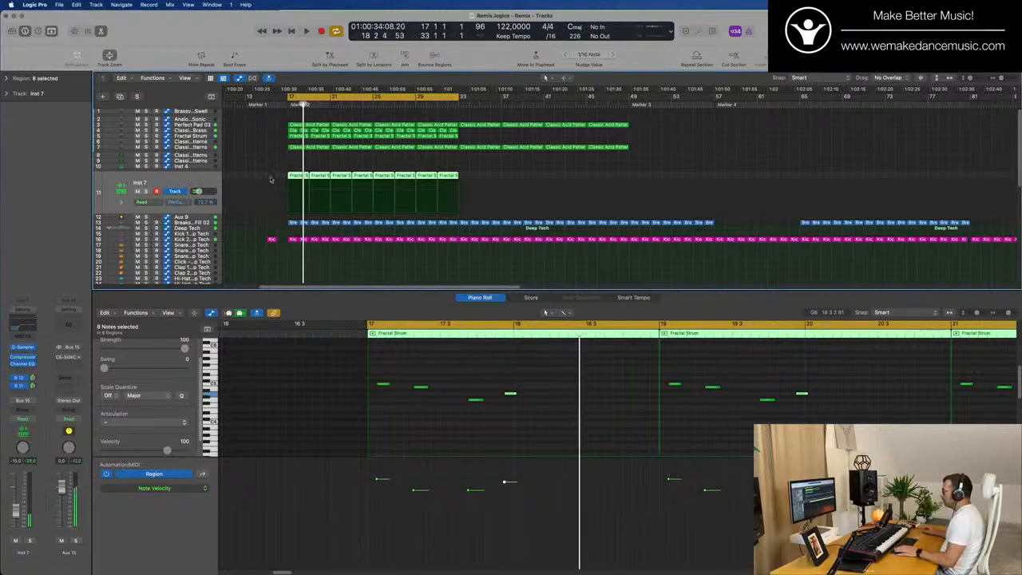
# - Select every note in the copied Inst 7 regions and transpose them all down two octaves
pyautogui.click(344, 412)
pyautogui.press('super+a')
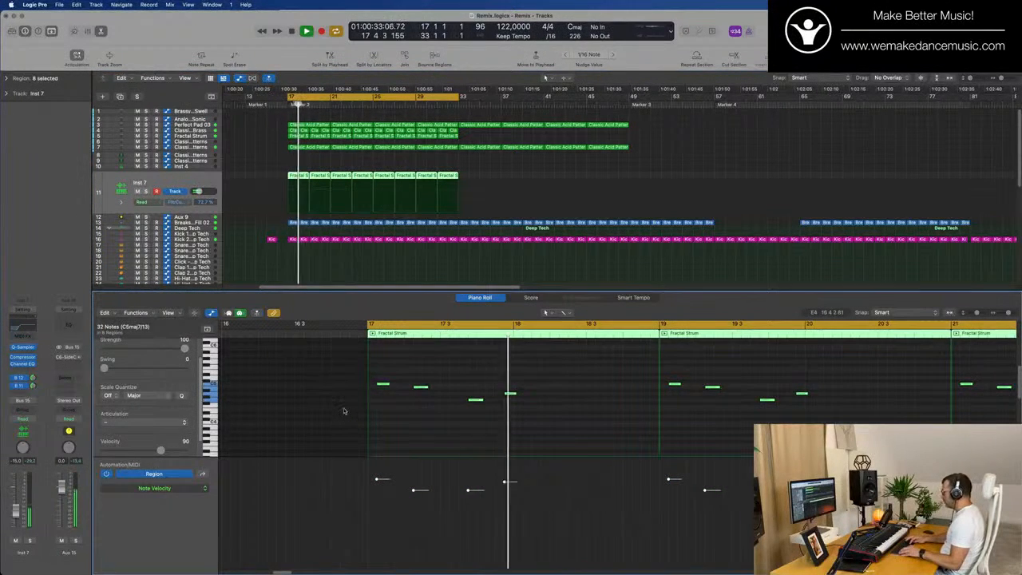
pyautogui.hotkey('alt', 'shift', 'Down')
pyautogui.hotkey('alt', 'shift', 'Down')
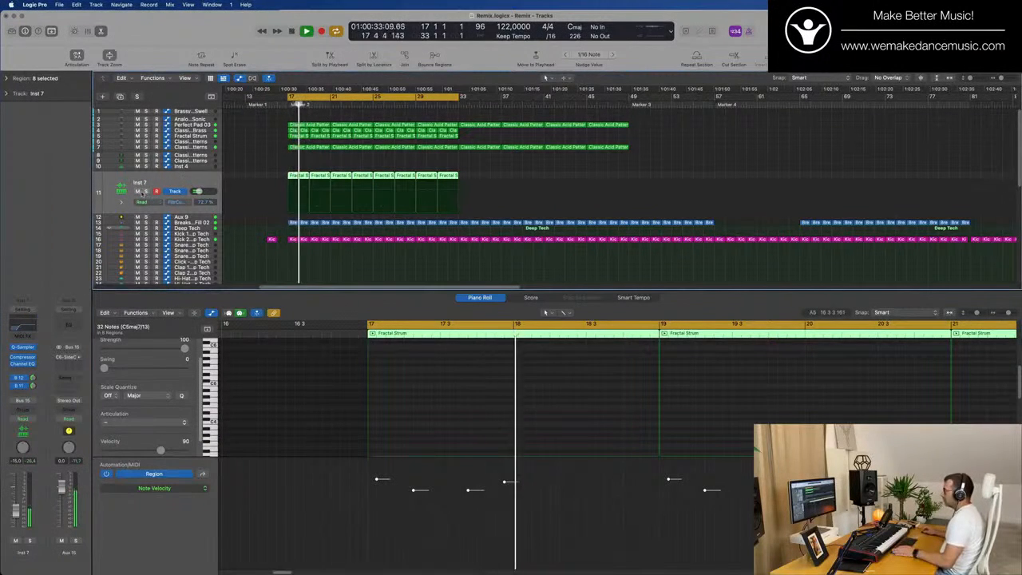
# - Solo Inst 7 briefly to check its sound, mute the track and replay the mix from bar 17
pyautogui.click(145, 192)
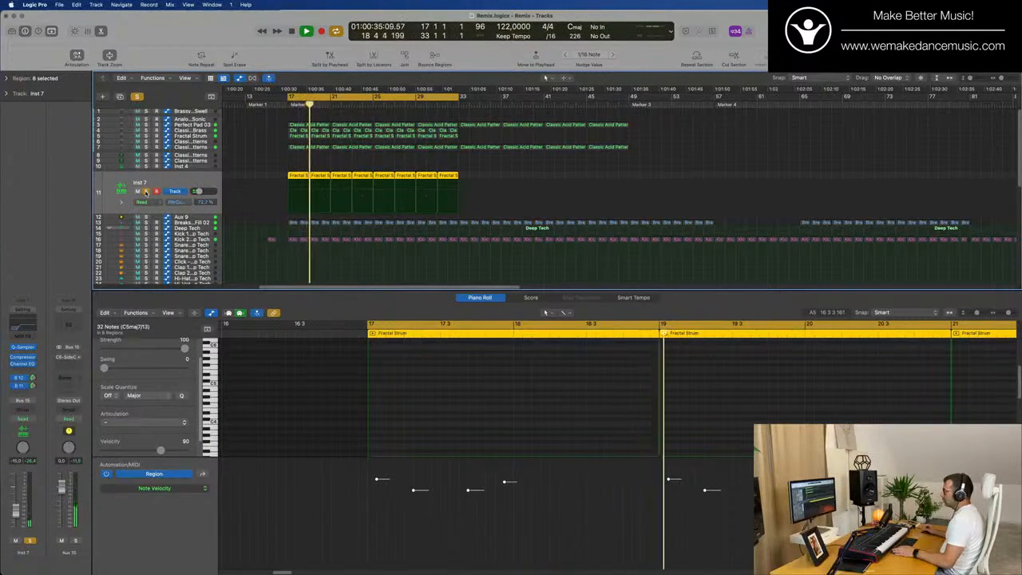
pyautogui.click(146, 192)
pyautogui.press('space')
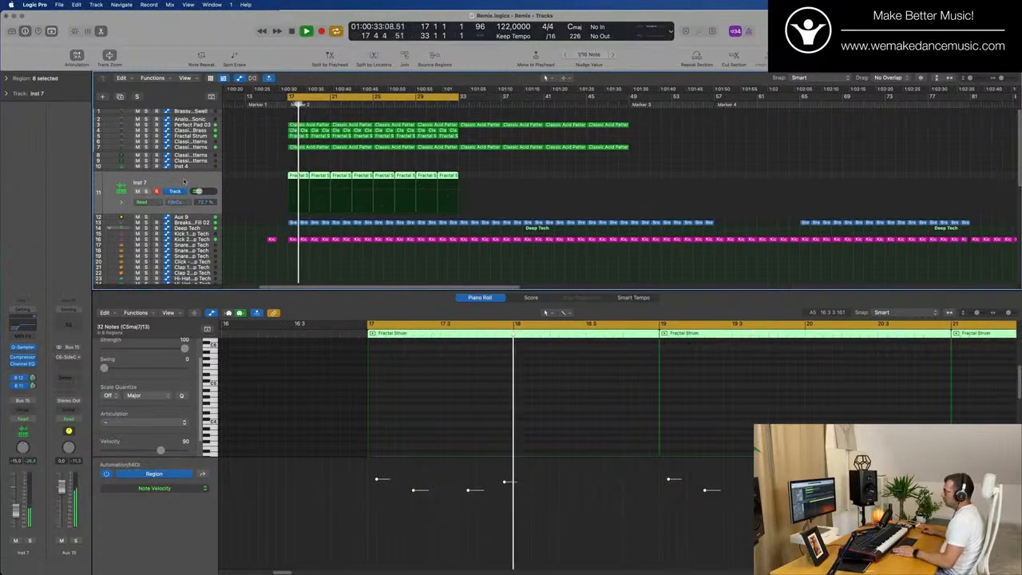
pyautogui.click(136, 192)
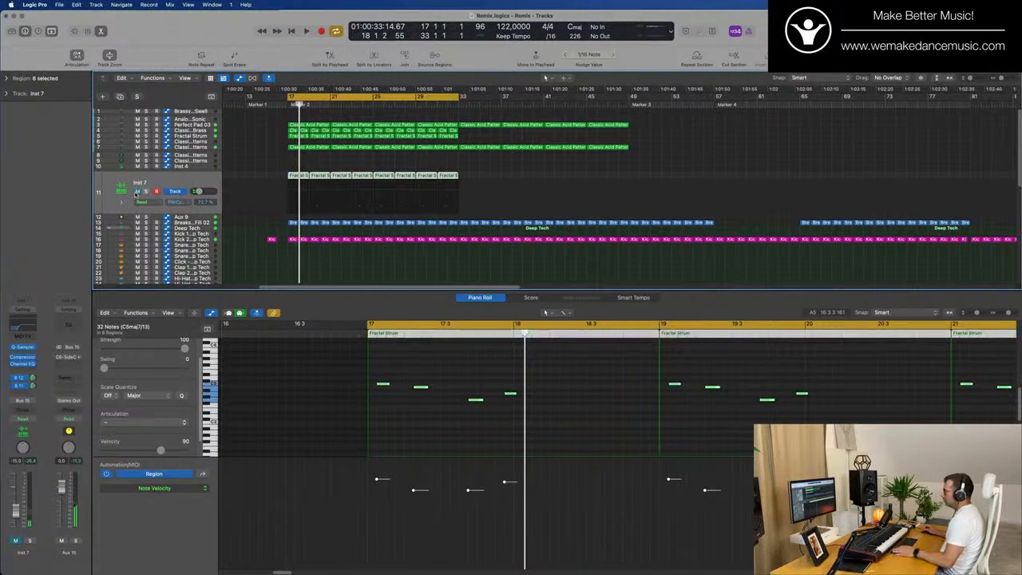
pyautogui.press('space')
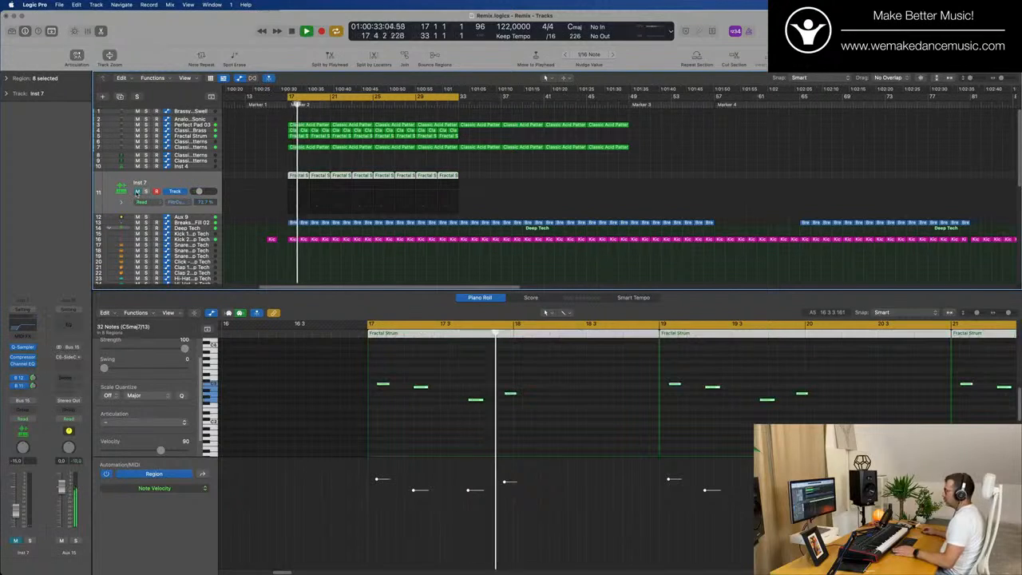
# - Unmute the Inst 7 track while the mix plays
pyautogui.click(136, 192)
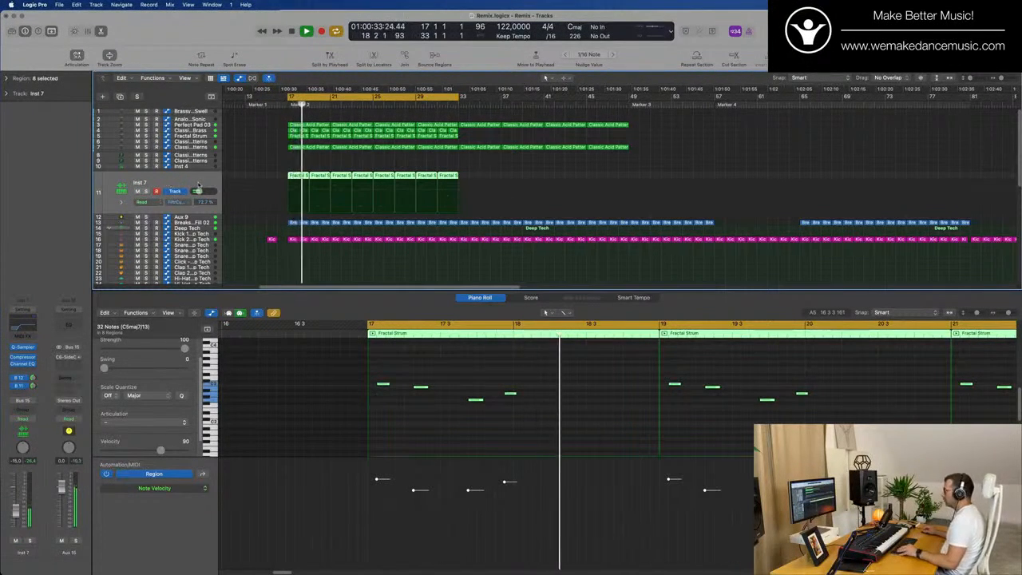
pyautogui.scroll(3, 391, 164)
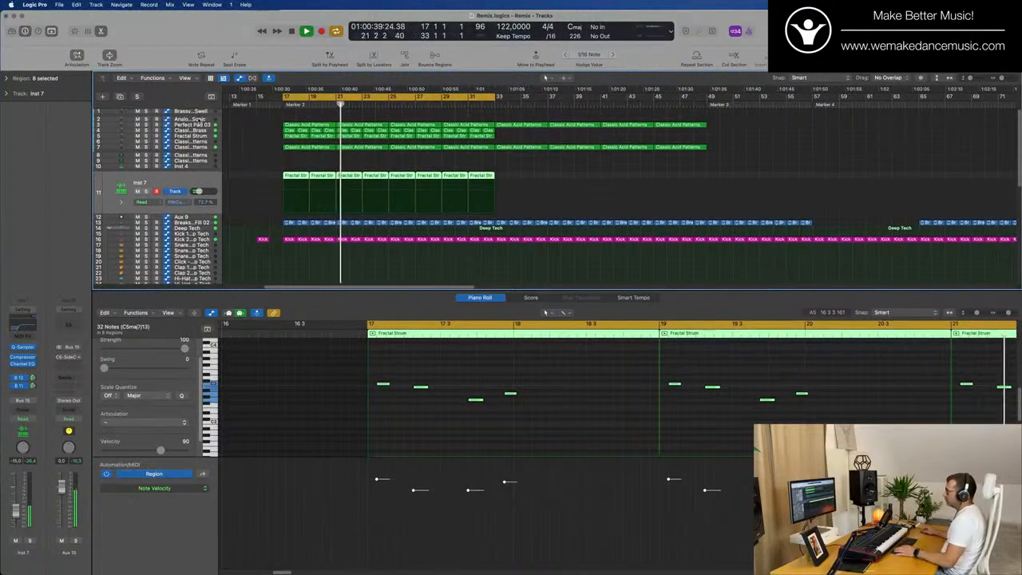
# - Raise the Analog Sub Sonic volume to -12.8 dB and copy track 7's Classic Acid Patterns region at bar 17 onto that track
pyautogui.click(195, 120)
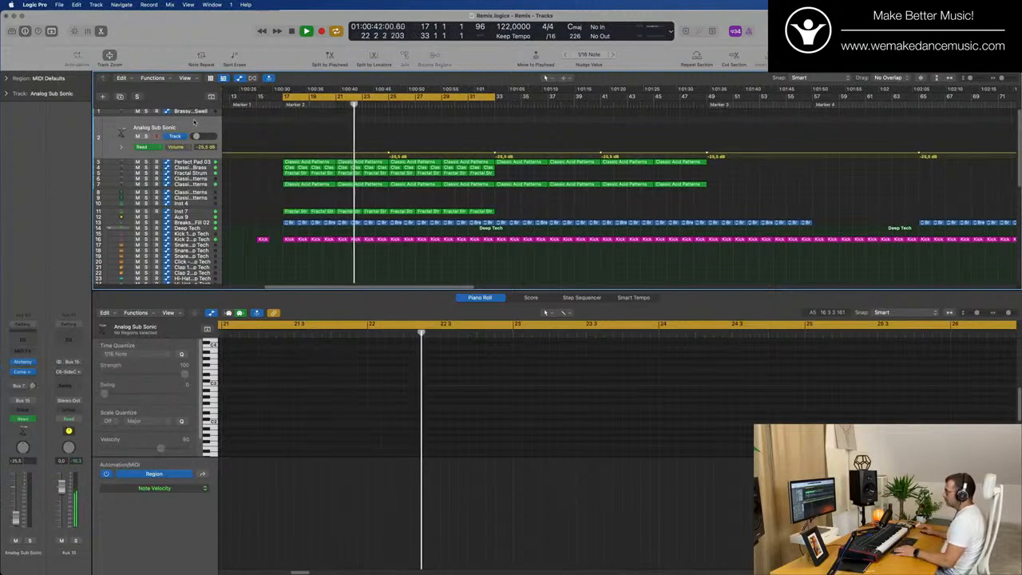
pyautogui.scroll(1, 181, 129)
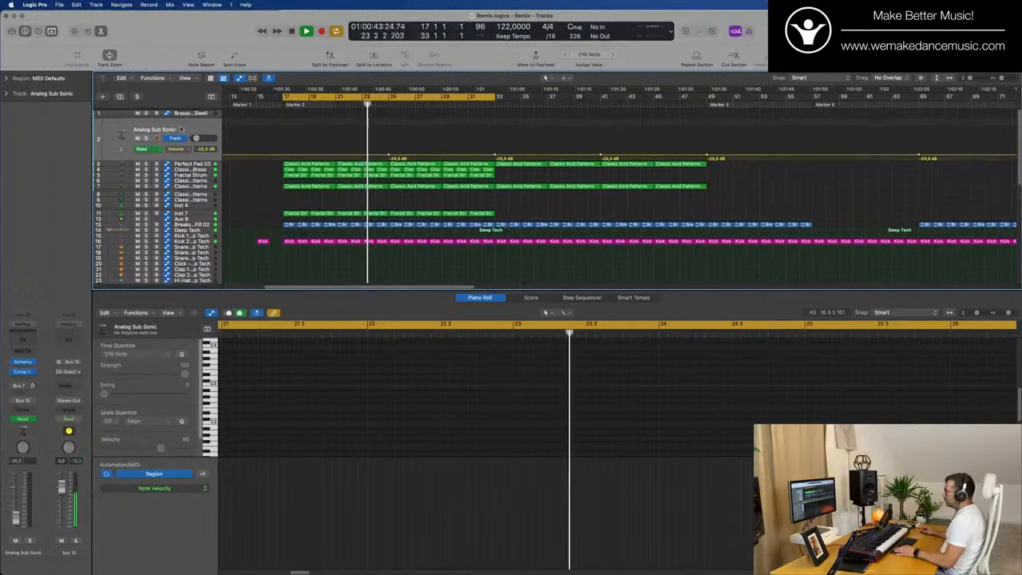
pyautogui.scroll(-1, 181, 129)
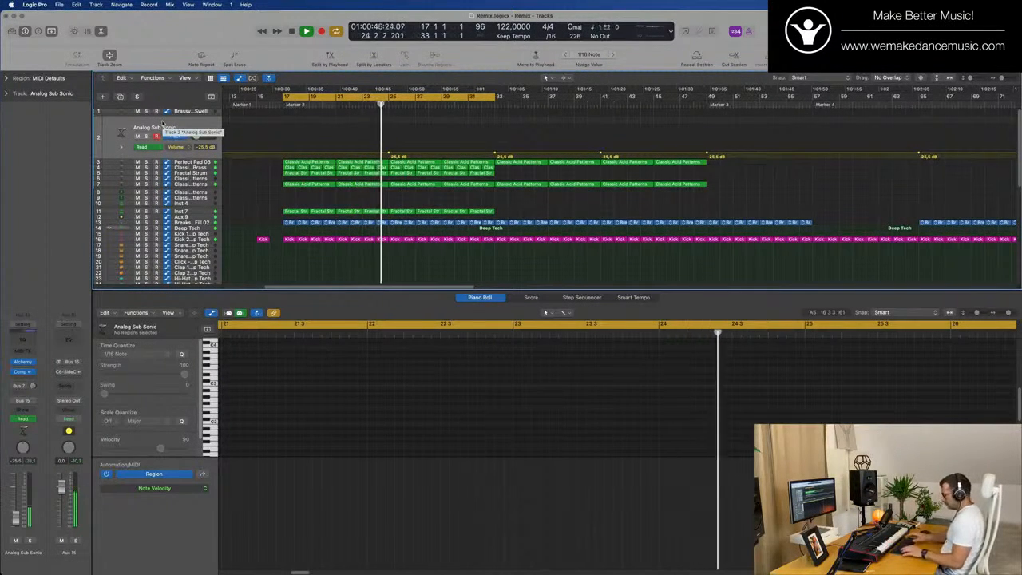
pyautogui.press('space')
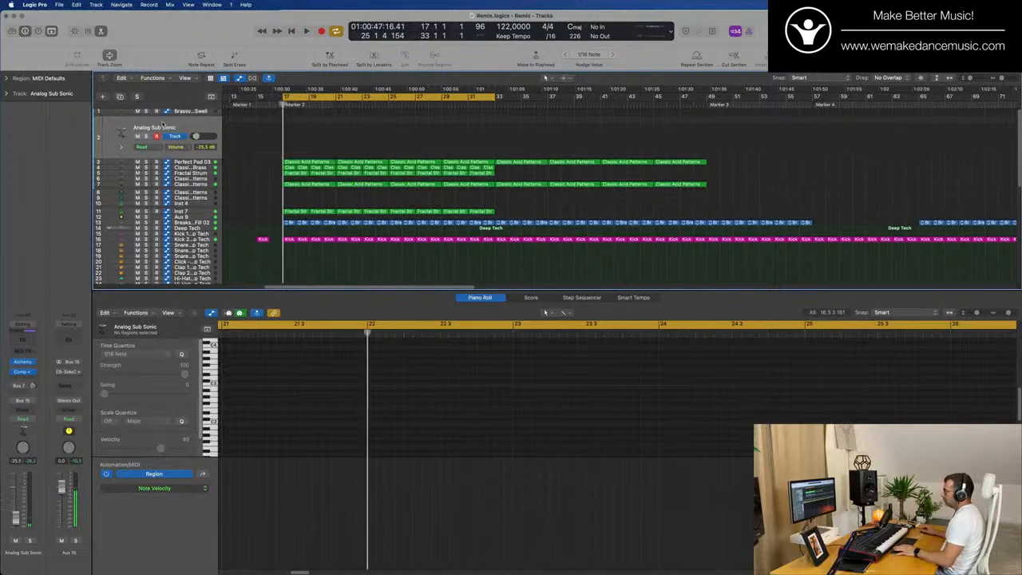
pyautogui.press('space')
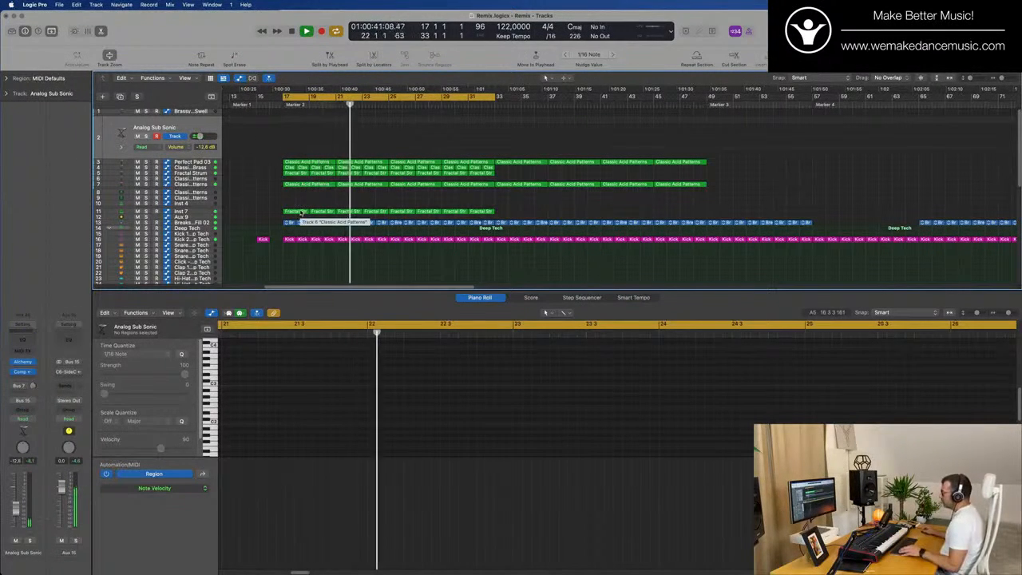
pyautogui.click(300, 184)
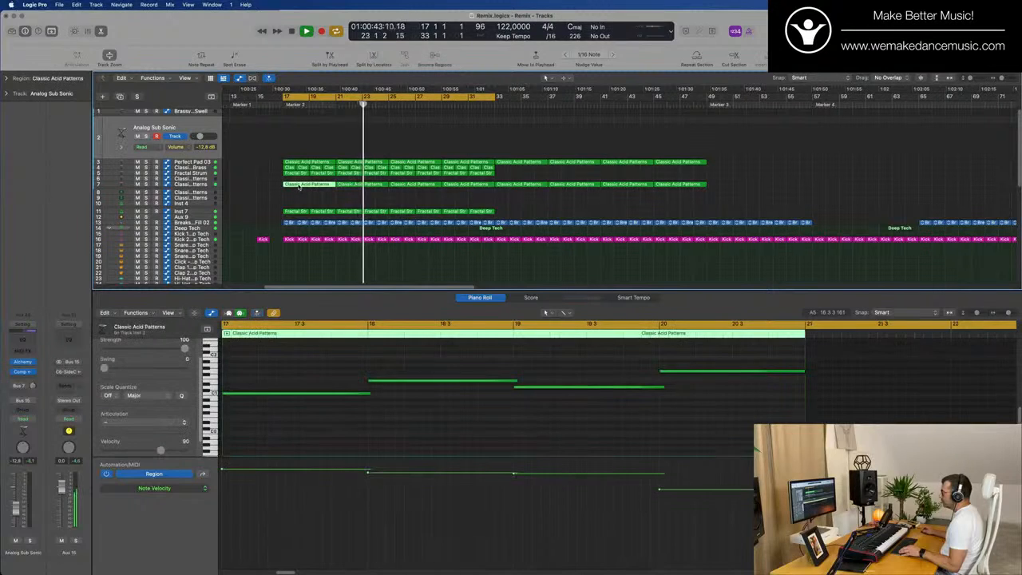
pyautogui.moveTo(299, 185); pyautogui.dragTo(303, 132)
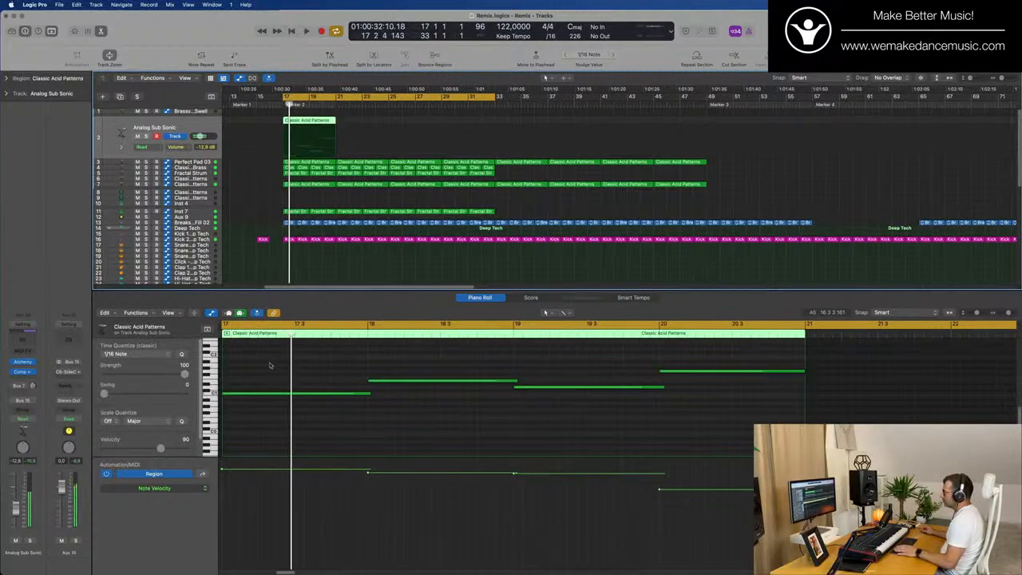
# - Try the copied region's four notes one octave higher and lower the Analog Sub Sonic volume to -17.4 dB
pyautogui.click(299, 436)
pyautogui.press('super+a')
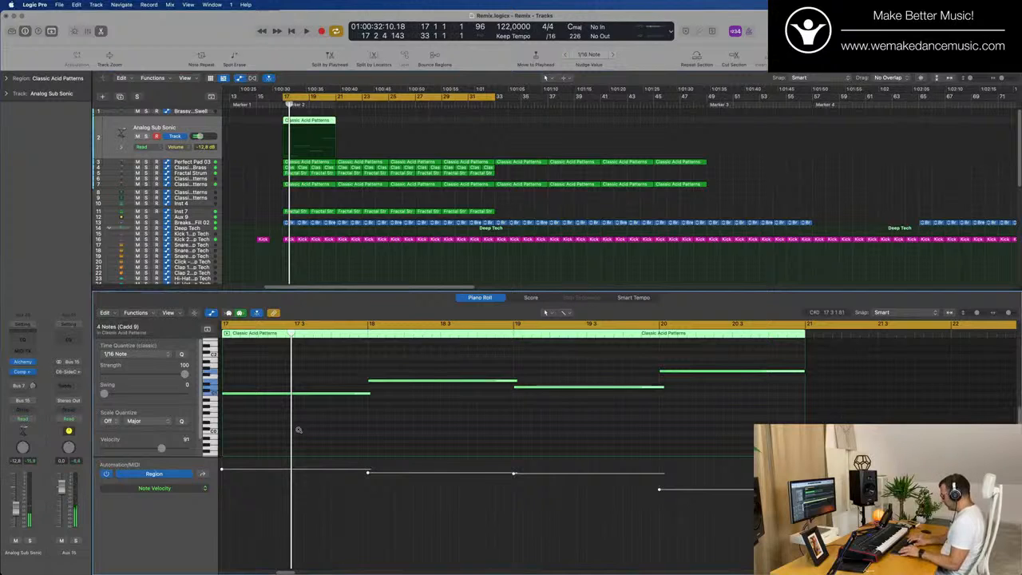
pyautogui.hotkey('alt', 'shift', 'Up')
pyautogui.press('space')
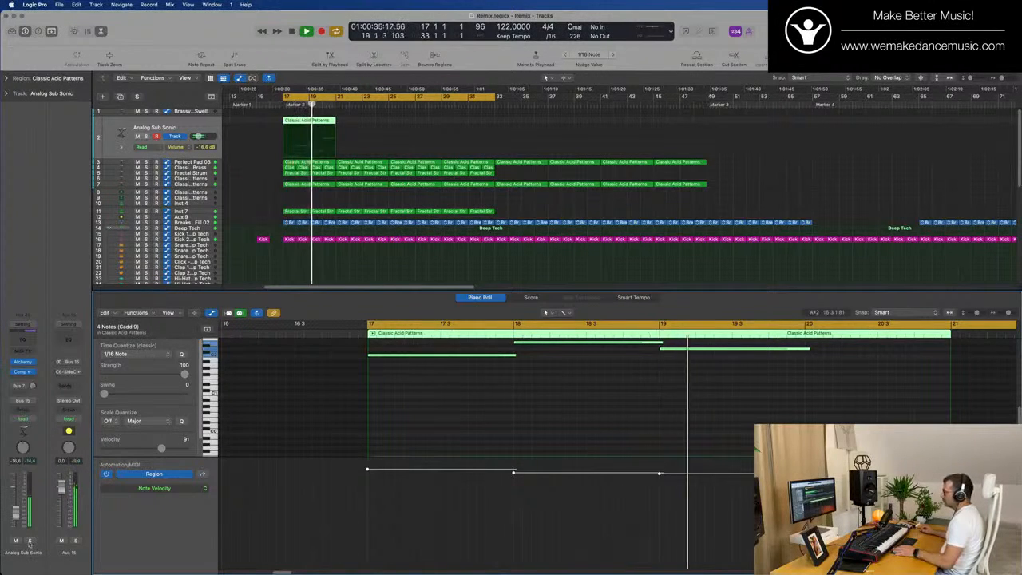
pyautogui.press('s')
pyautogui.press('s')
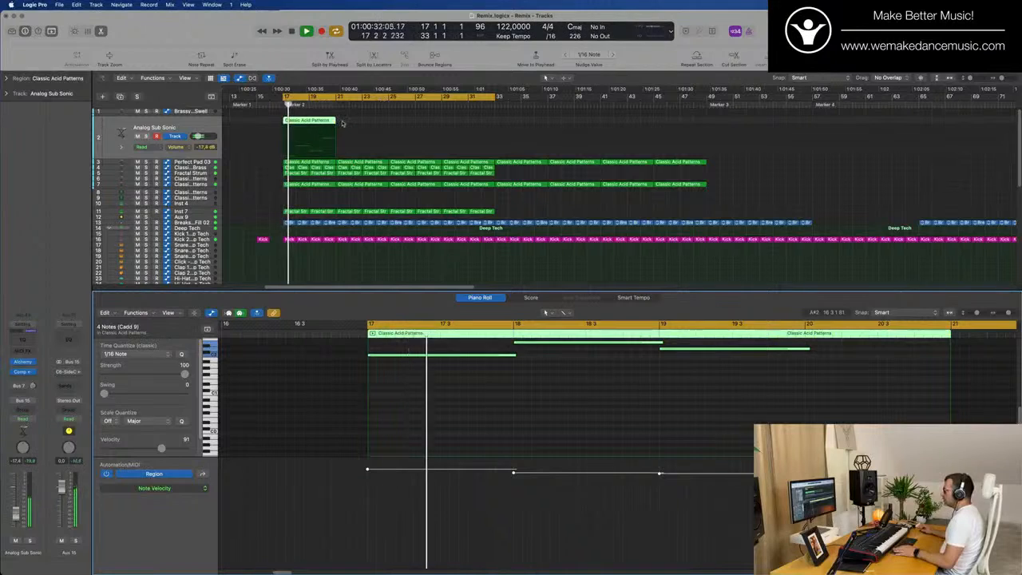
# - Transpose all four notes back down one octave and check the Analog Sub Sonic track in solo and in the mix
pyautogui.click(518, 450)
pyautogui.press('super+a')
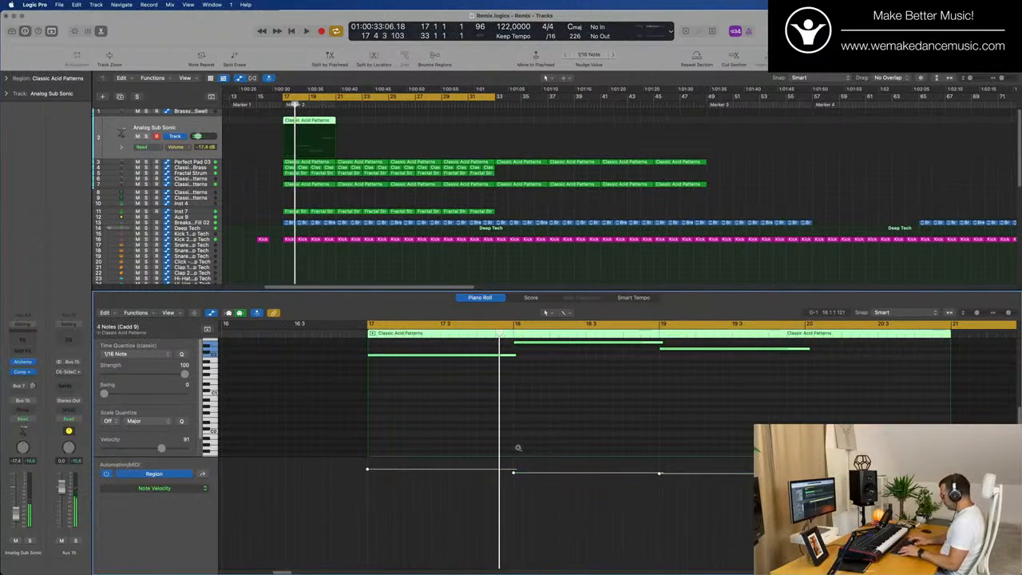
pyautogui.hotkey('alt', 'shift', 'Down')
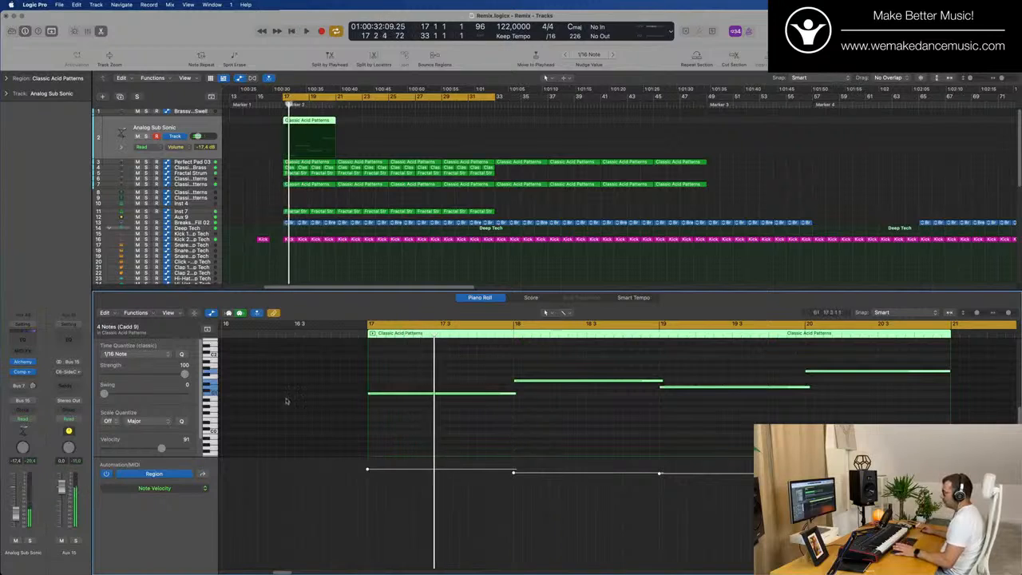
pyautogui.hotkey('shift', 'space')
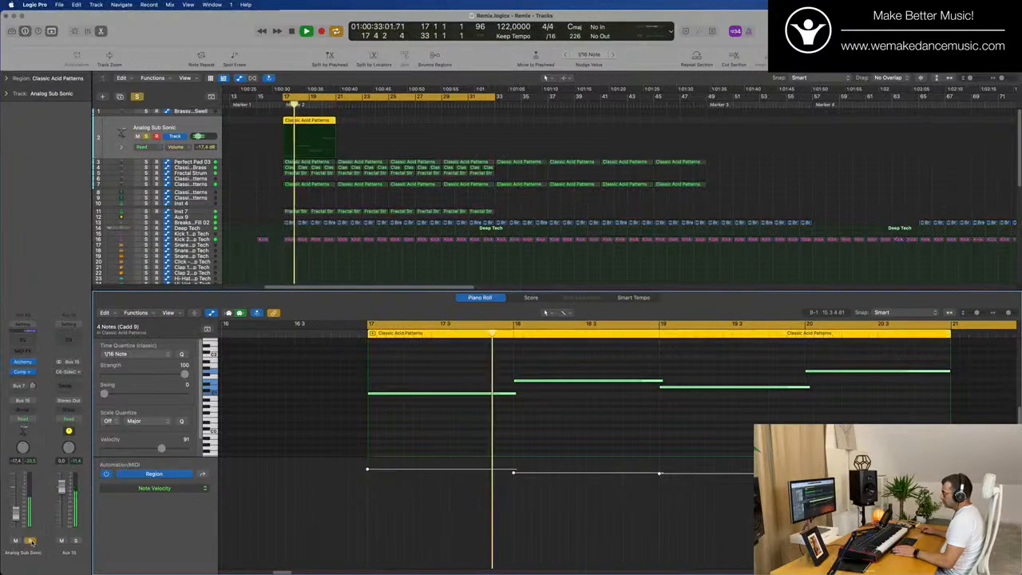
pyautogui.hotkey('shift', 'space')
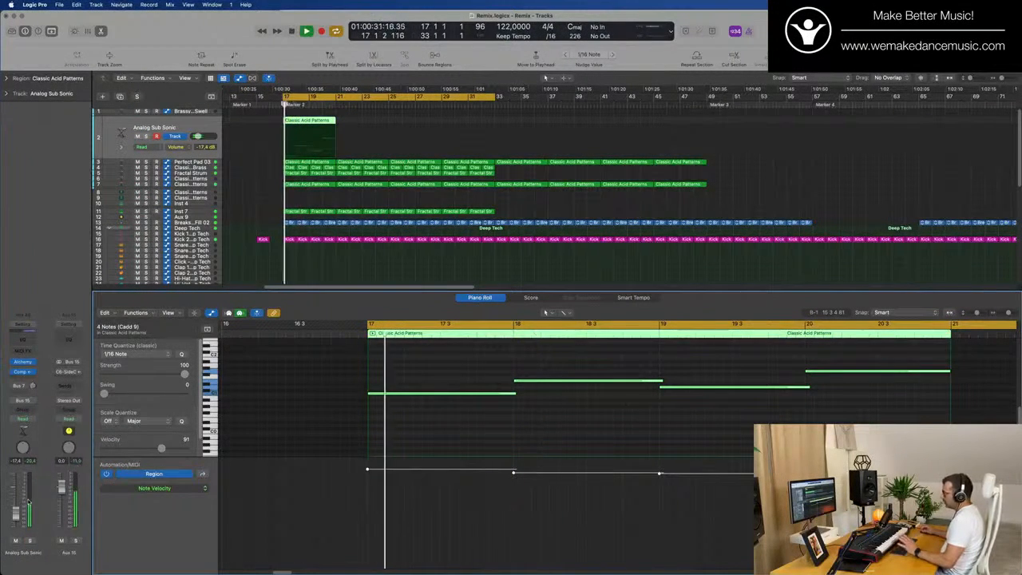
pyautogui.hotkey('shift', 'space')
pyautogui.click(29, 541)
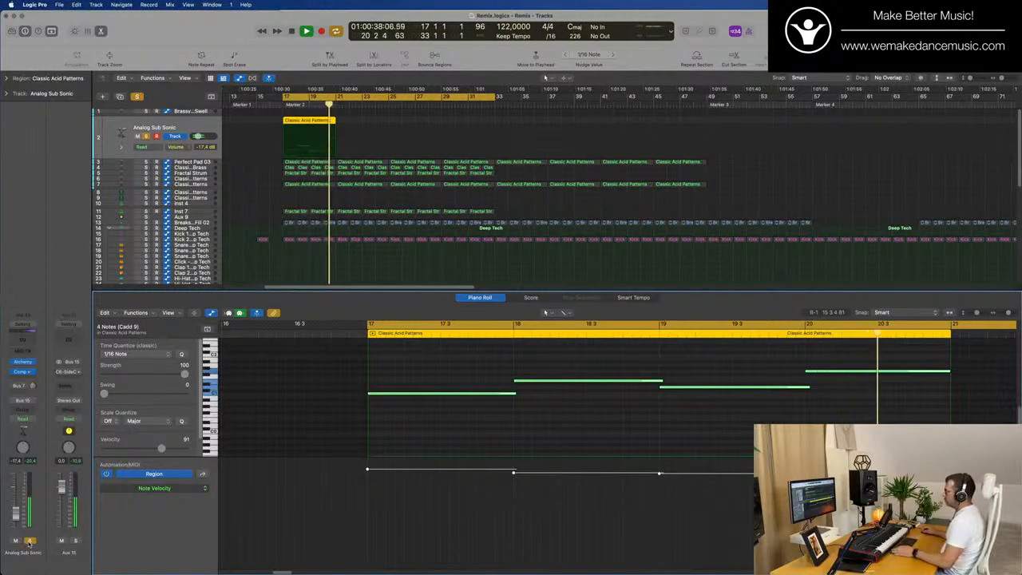
pyautogui.hotkey('ctrl', 's')
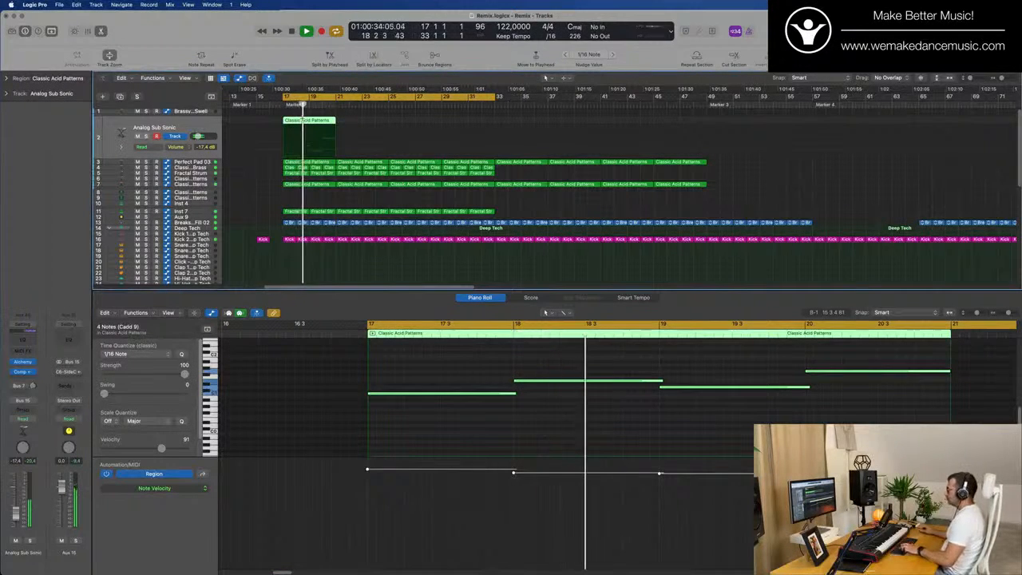
# - Repeat the Analog Sub Sonic region three times to fill bars 17 to 33
pyautogui.press('super+r')
pyautogui.press('super+r')
pyautogui.press('super+r')
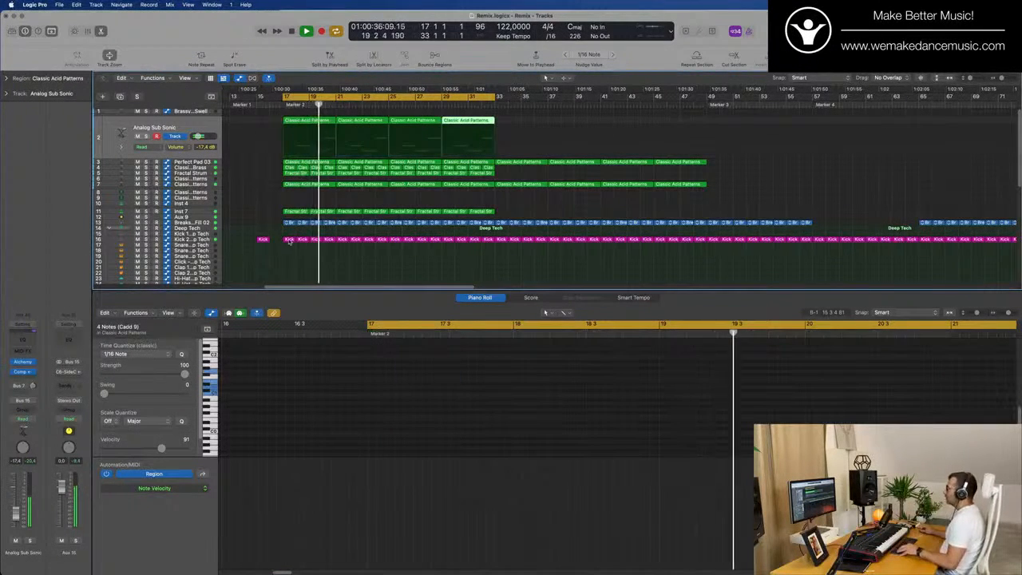
# - Delete the Classic Acid Patterns regions between bars 33 and 49 on the Perfect Pad 03 track and track 7
pyautogui.press('super+Left')
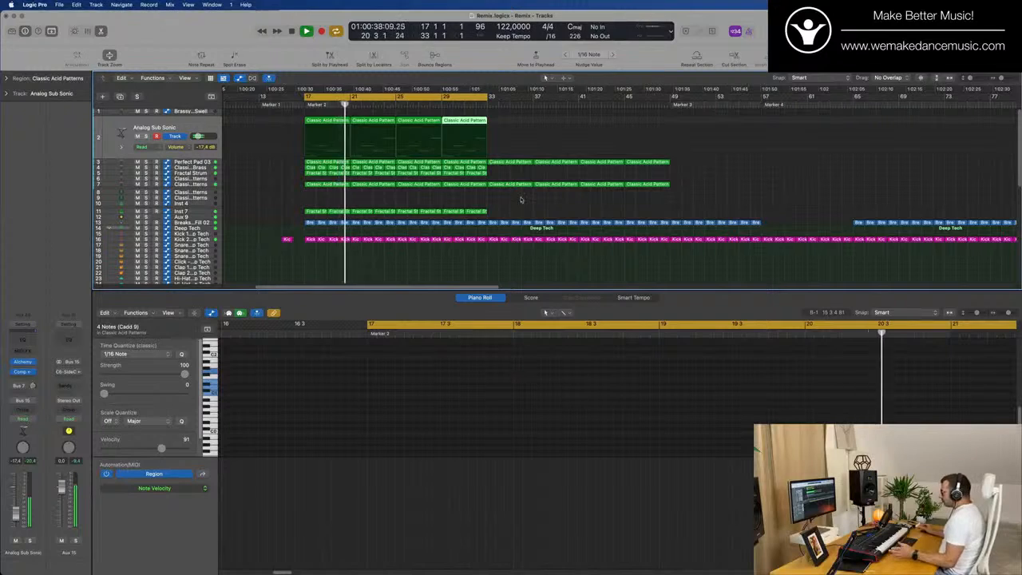
pyautogui.press('super+Left')
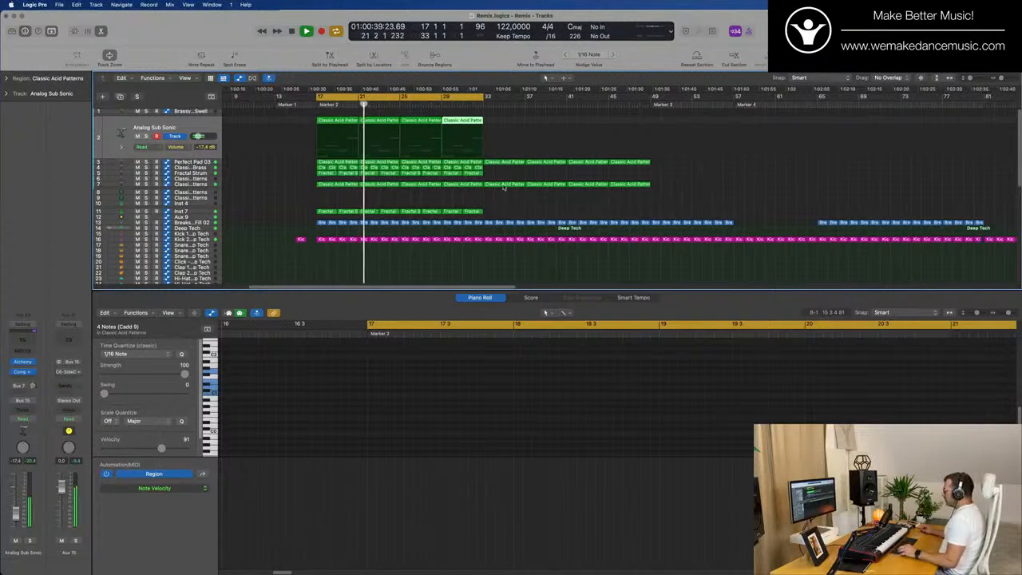
pyautogui.click(496, 189)
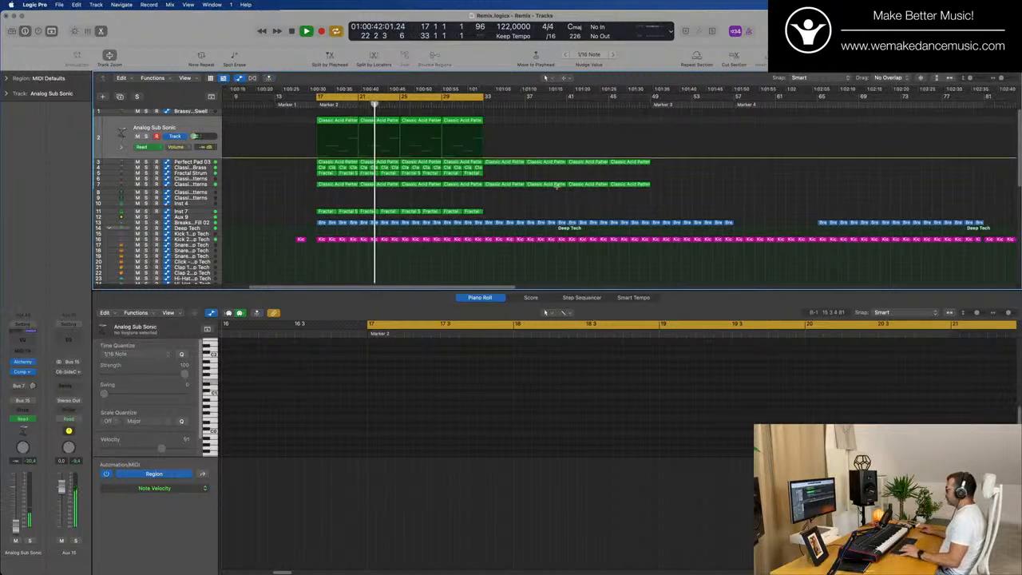
pyautogui.moveTo(556, 184); pyautogui.dragTo(498, 191)
pyautogui.press('a')
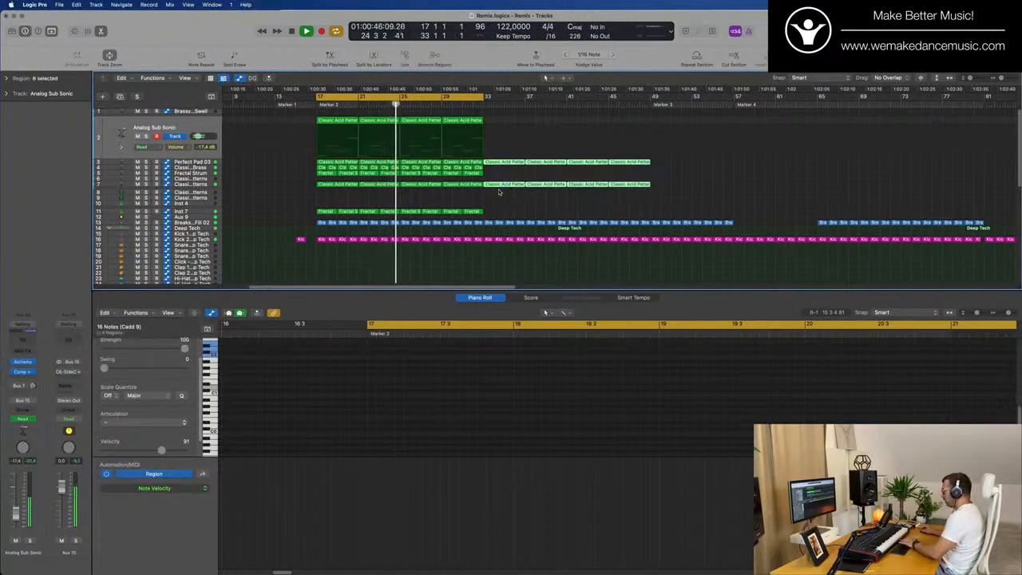
pyautogui.press('Delete')
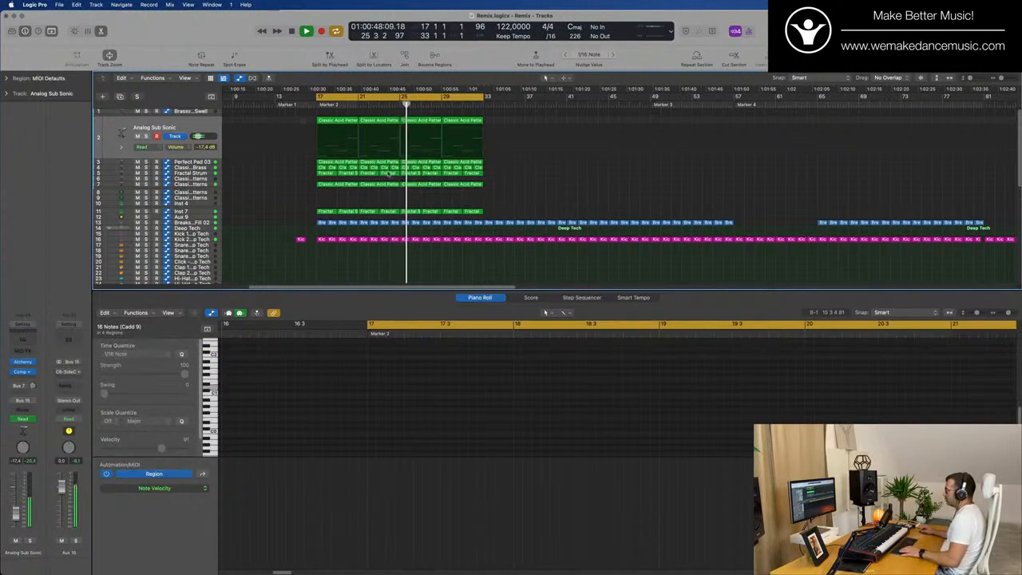
# - Repeat all the synth regions of bars 17 to 33 twice so they fill the arrangement up to bar 65
pyautogui.moveTo(301, 119); pyautogui.dragTo(484, 212)
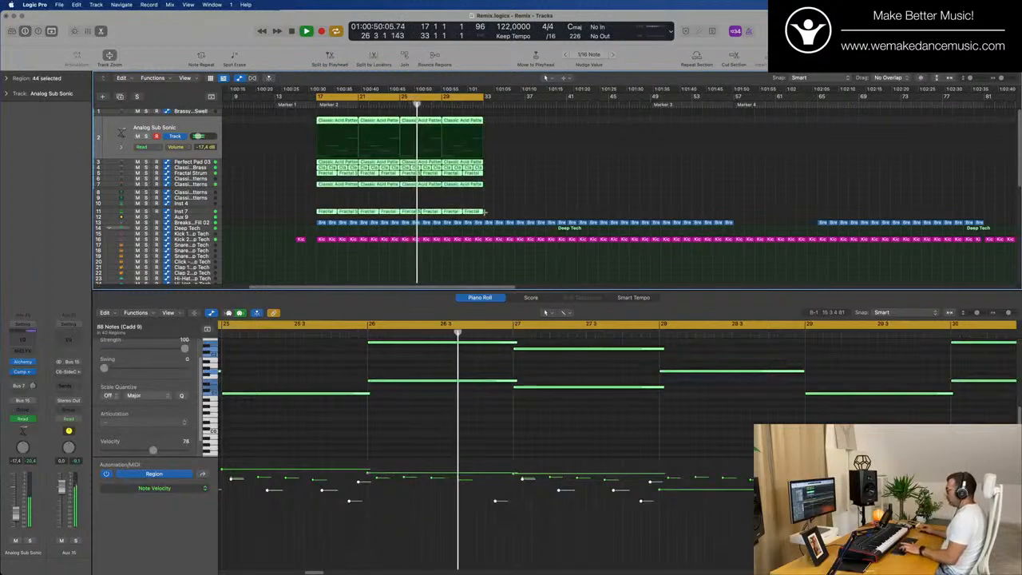
pyautogui.press('super+r')
pyautogui.click(535, 190)
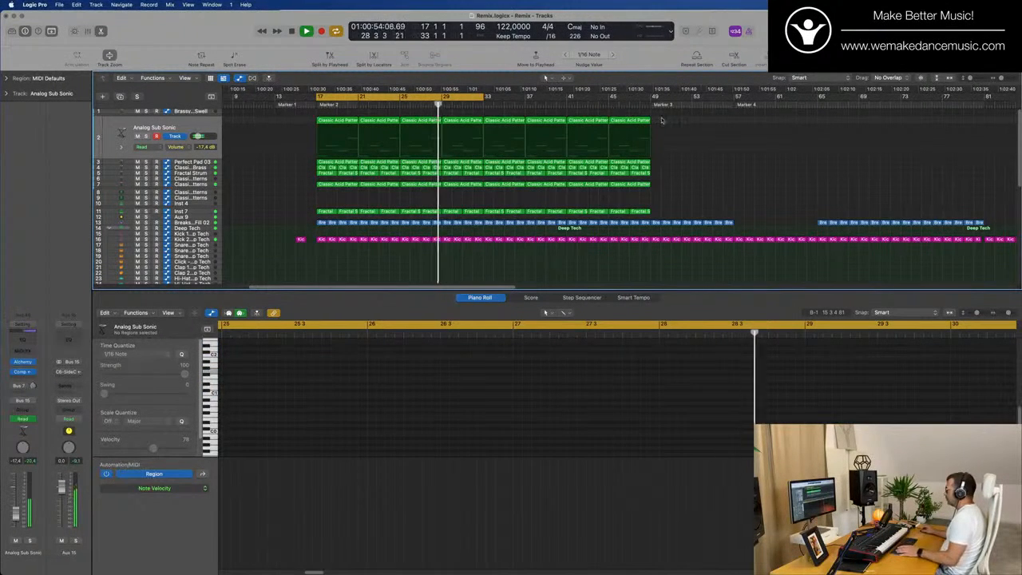
pyautogui.moveTo(661, 120); pyautogui.dragTo(490, 216)
pyautogui.press('super+r')
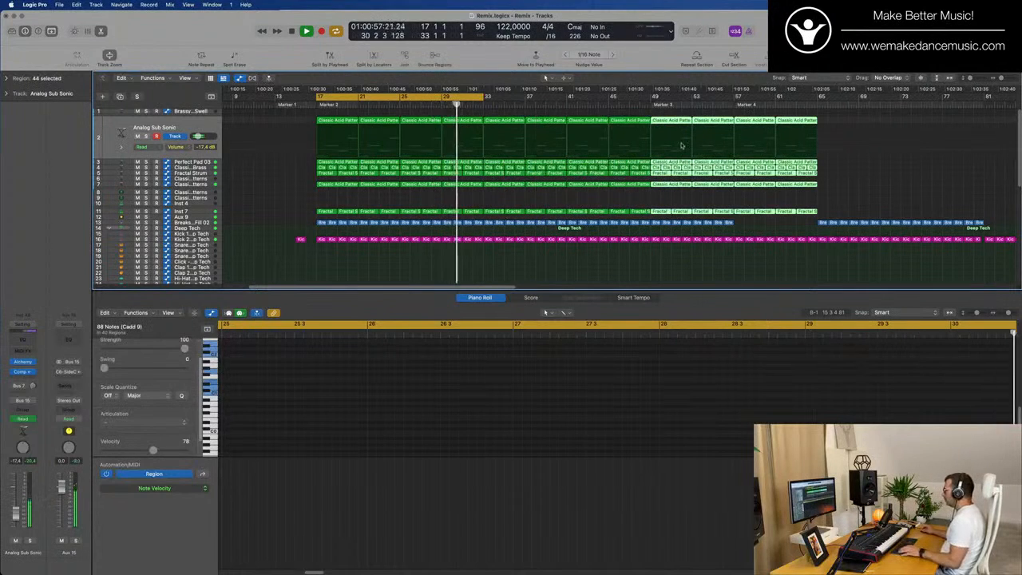
# - Move the cycle range to bars 57 to 73 and play the arrangement from bar 57
pyautogui.click(732, 105)
pyautogui.scroll(-5, 719, 192)
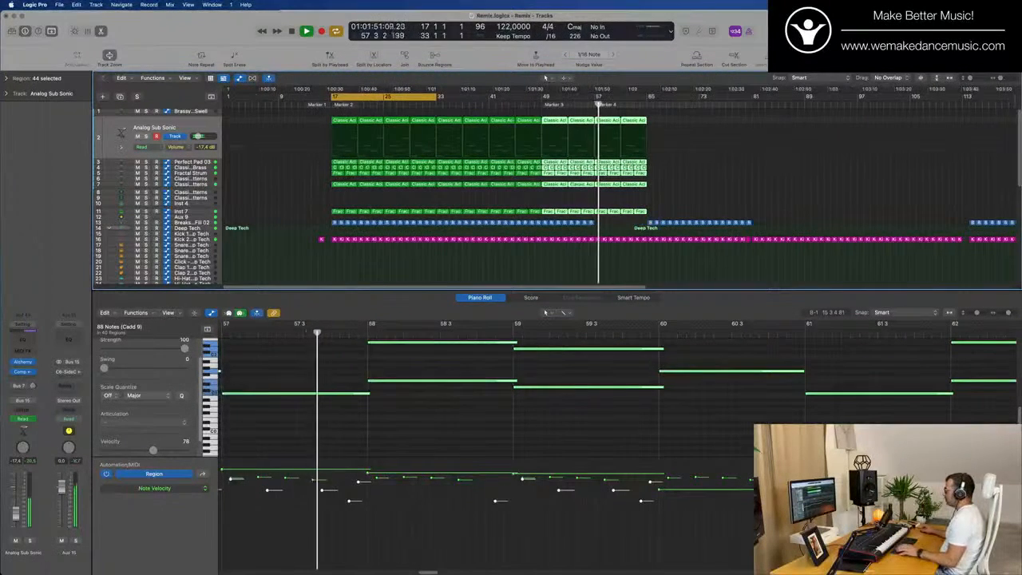
pyautogui.press('space')
pyautogui.press('space')
pyautogui.moveTo(423, 102); pyautogui.dragTo(668, 97)
pyautogui.press('space')
pyautogui.scroll(3, 631, 258)
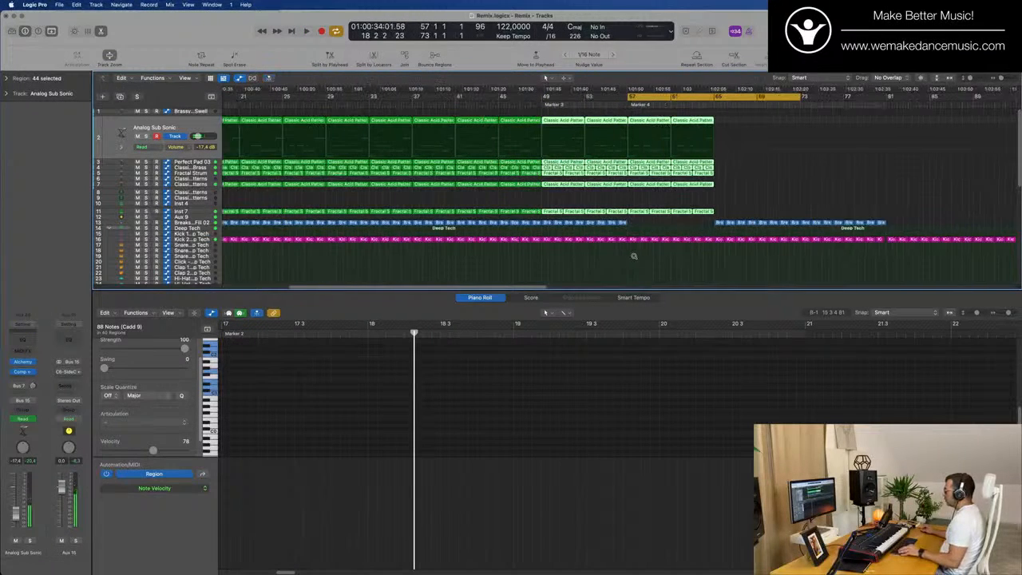
pyautogui.press('space')
pyautogui.scroll(-3, 645, 258)
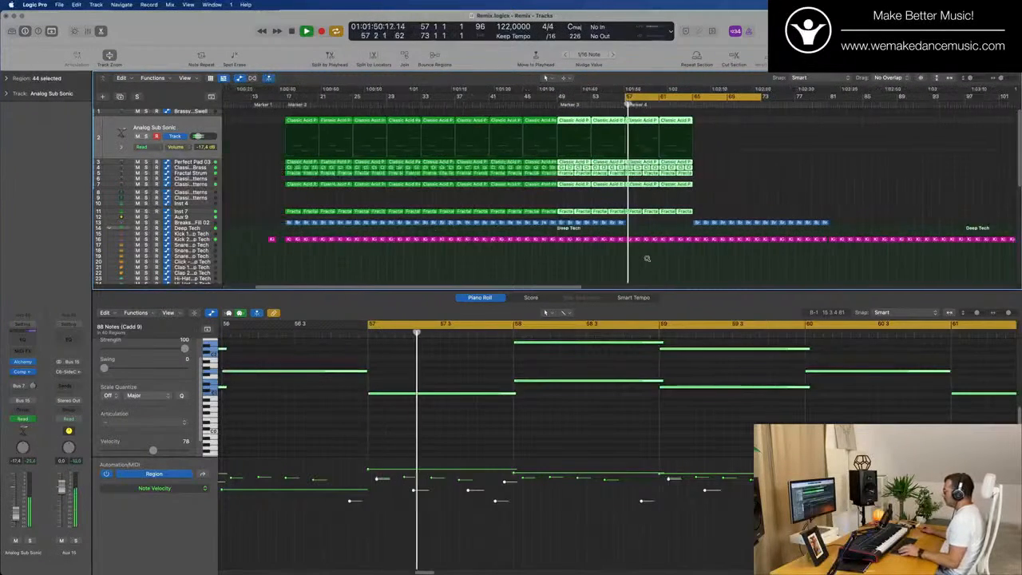
pyautogui.scroll(-5, 648, 258)
pyautogui.scroll(6, 648, 259)
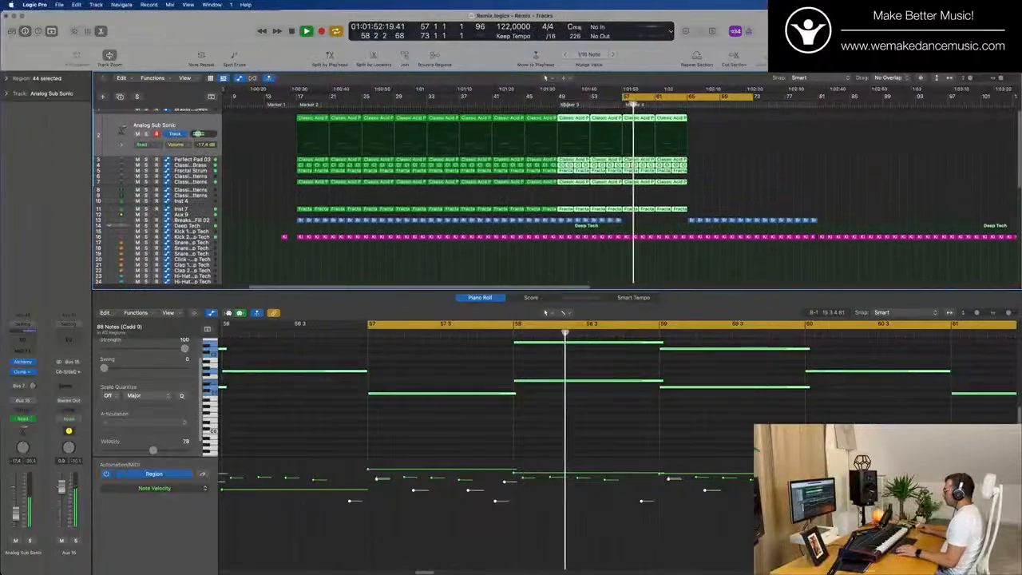
# - Set the cycle range to bars 53 to 65 and play it from bar 53
pyautogui.click(572, 105)
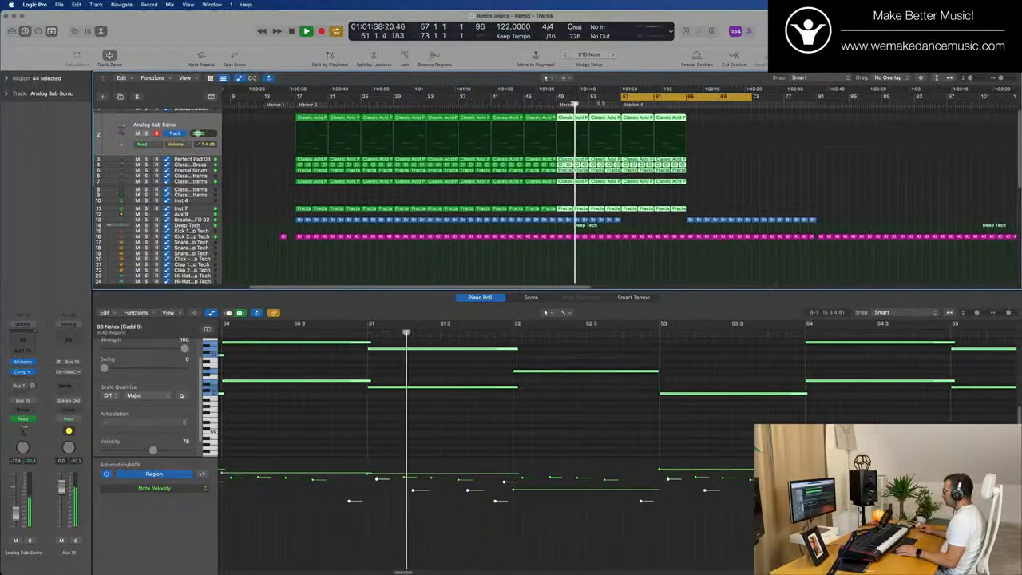
pyautogui.moveTo(620, 97); pyautogui.dragTo(587, 97)
pyautogui.scroll(-5, 600, 200)
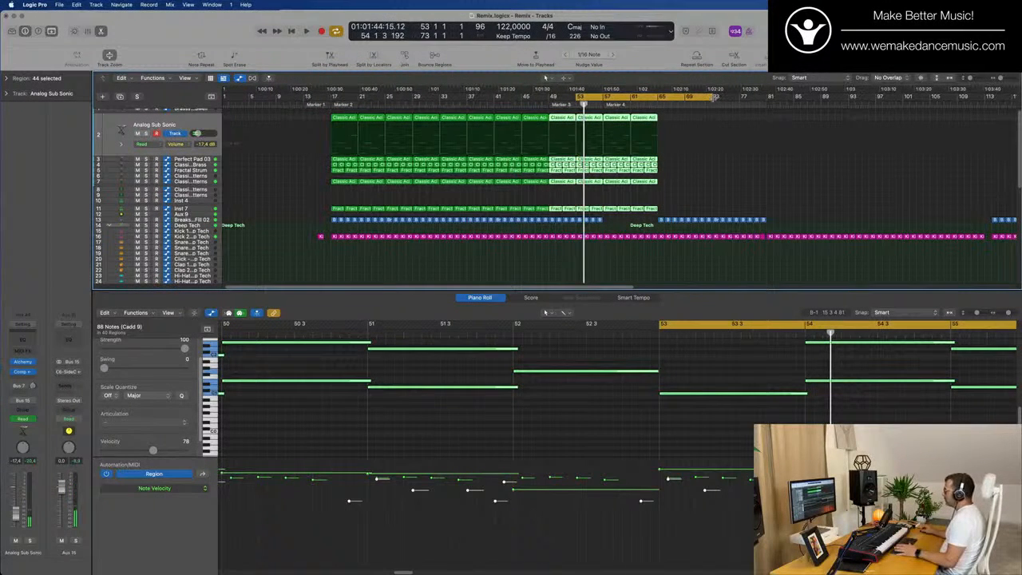
pyautogui.moveTo(715, 97); pyautogui.dragTo(656, 102)
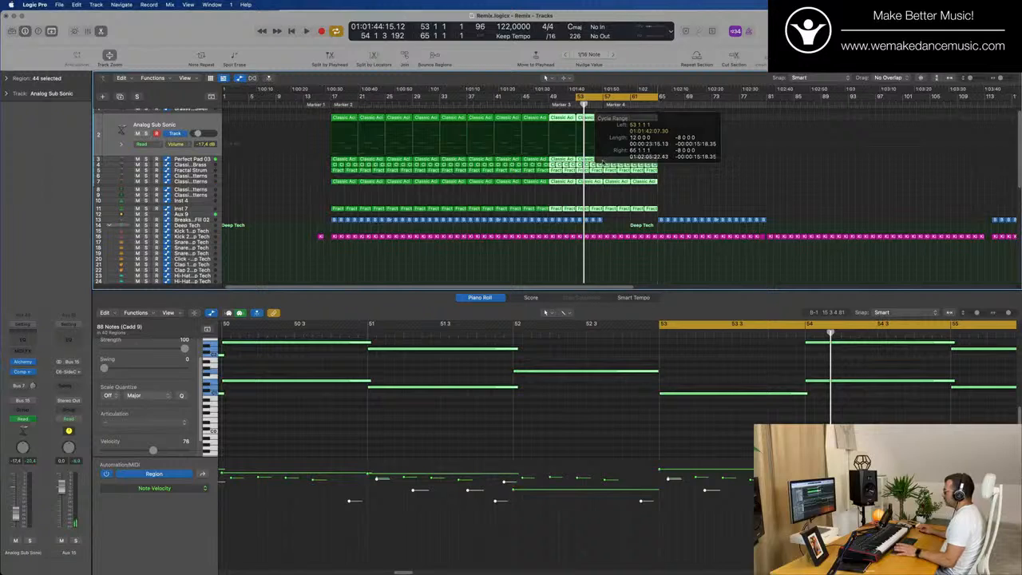
pyautogui.press('space')
pyautogui.press('space')
pyautogui.scroll(1, 448, 177)
pyautogui.press('space')
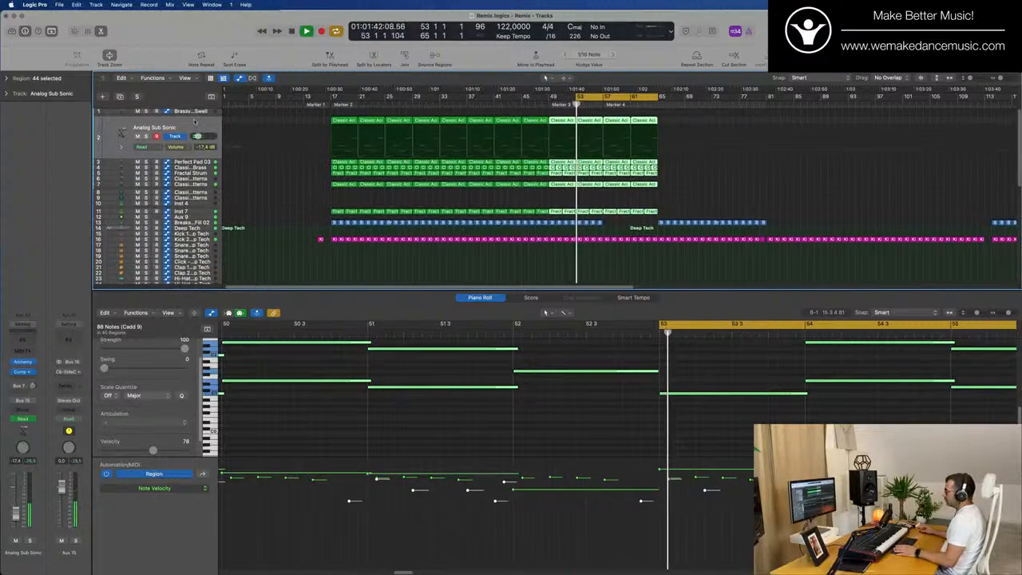
# - Restart playback with the Classic Acid Patterns track 7 selected and set its automation mode to Touch
pyautogui.click(173, 121)
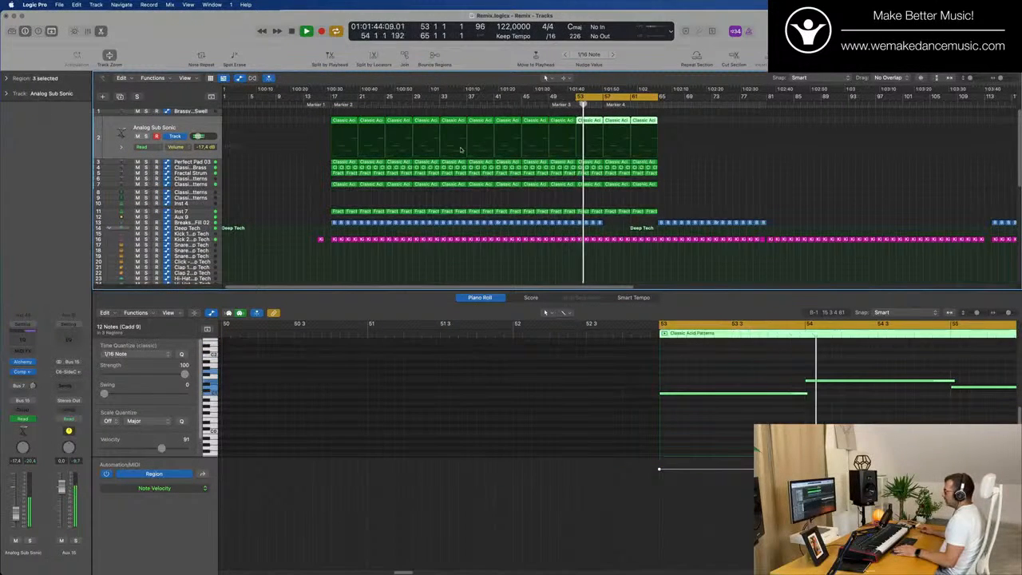
pyautogui.click(204, 213)
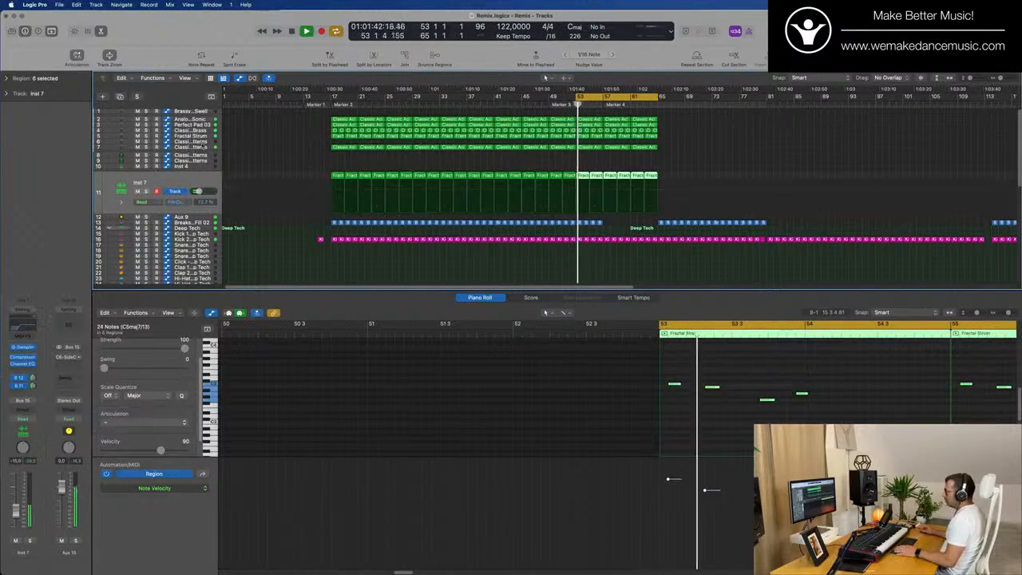
pyautogui.click(199, 149)
pyautogui.press('space')
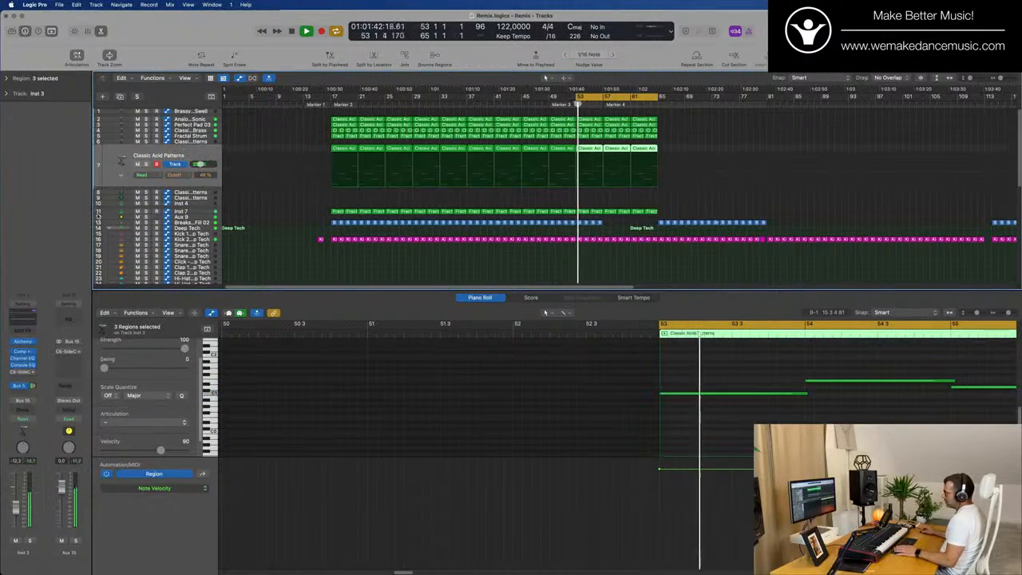
pyautogui.click(24, 420)
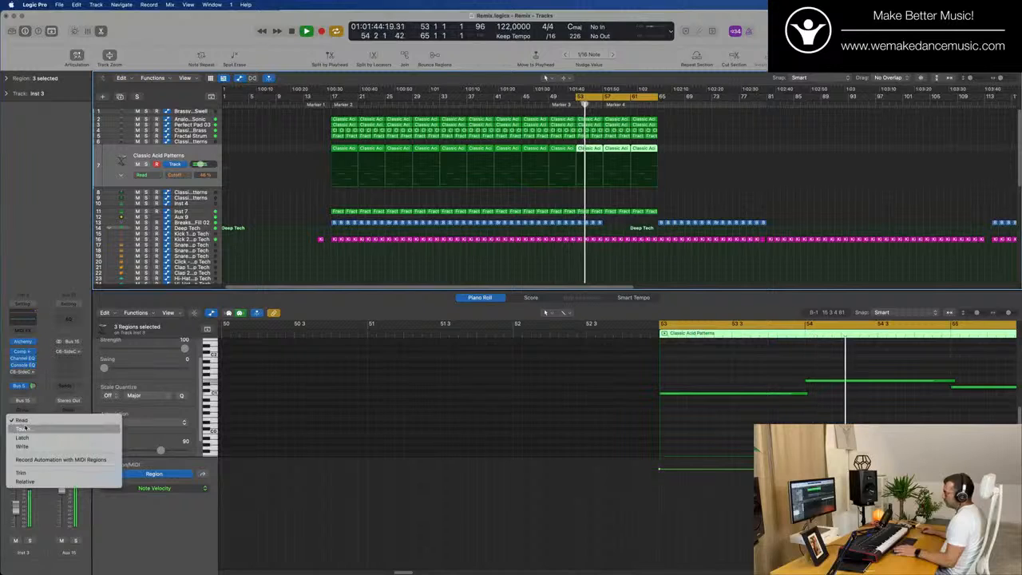
pyautogui.click(22, 429)
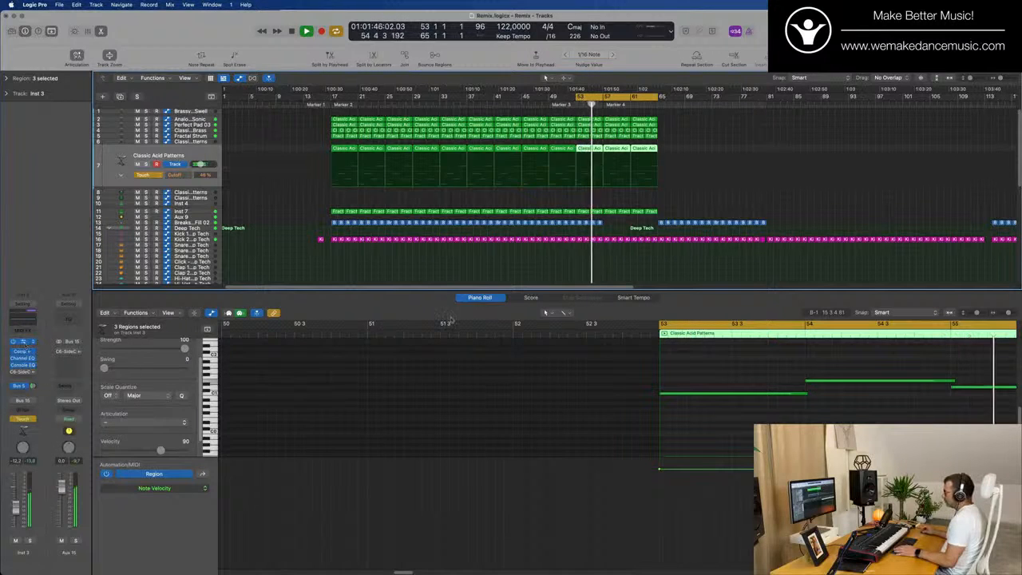
# - Record a movement of Alchemy's Cutoff knob on track 7 during playback and close the synth window
pyautogui.press('v')
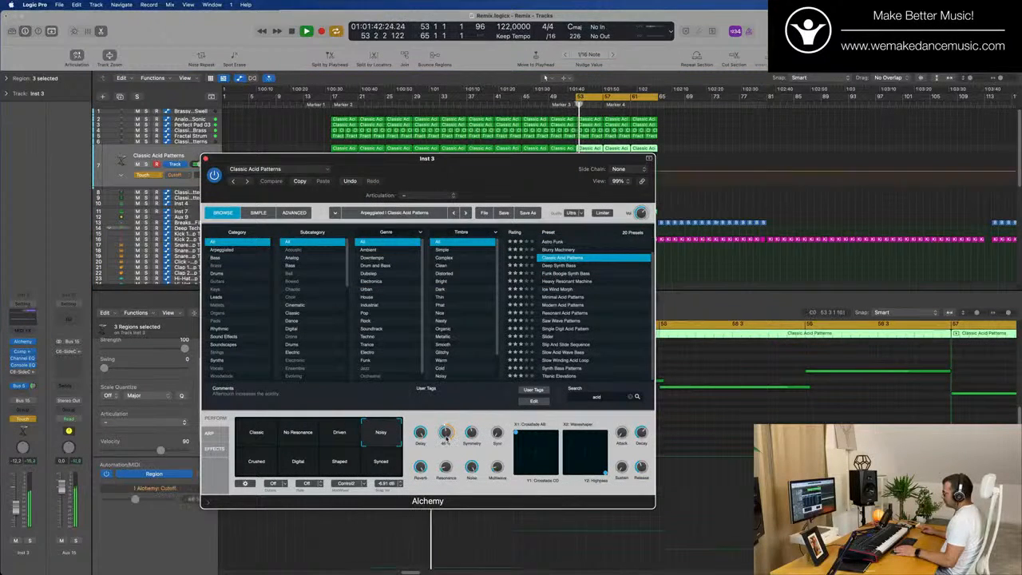
pyautogui.click(445, 432)
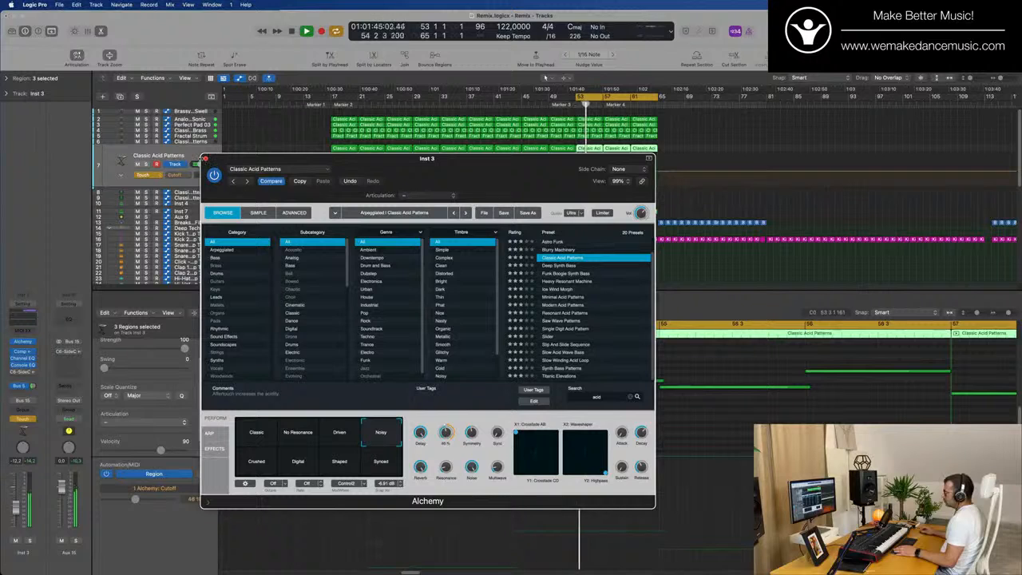
pyautogui.click(205, 159)
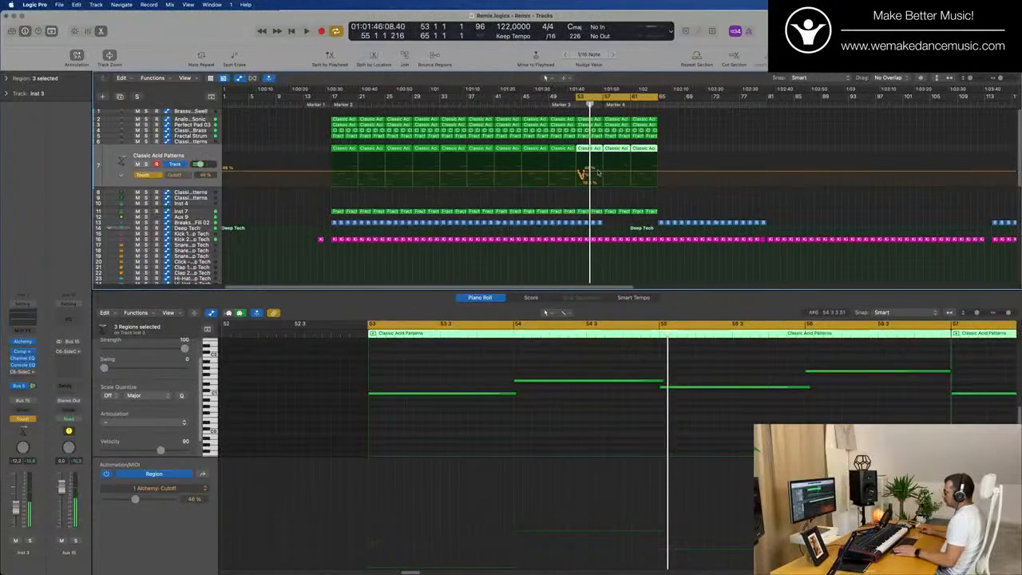
# - Shape track 7's Cutoff automation into a downward ramp reaching 0% at about bar 53 and play it back
pyautogui.click(570, 173)
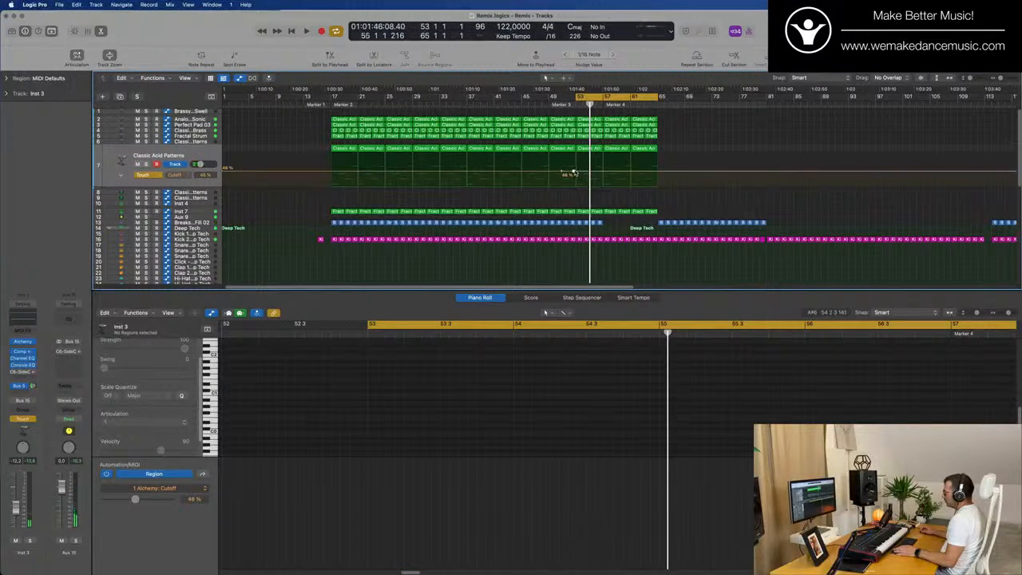
pyautogui.moveTo(573, 172); pyautogui.dragTo(575, 183)
pyautogui.press('space')
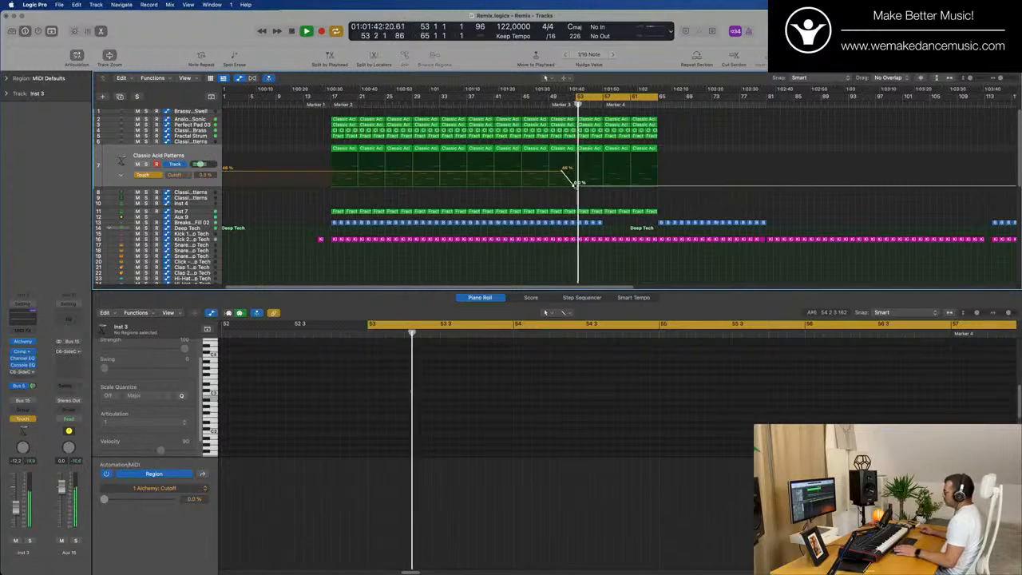
pyautogui.press('space')
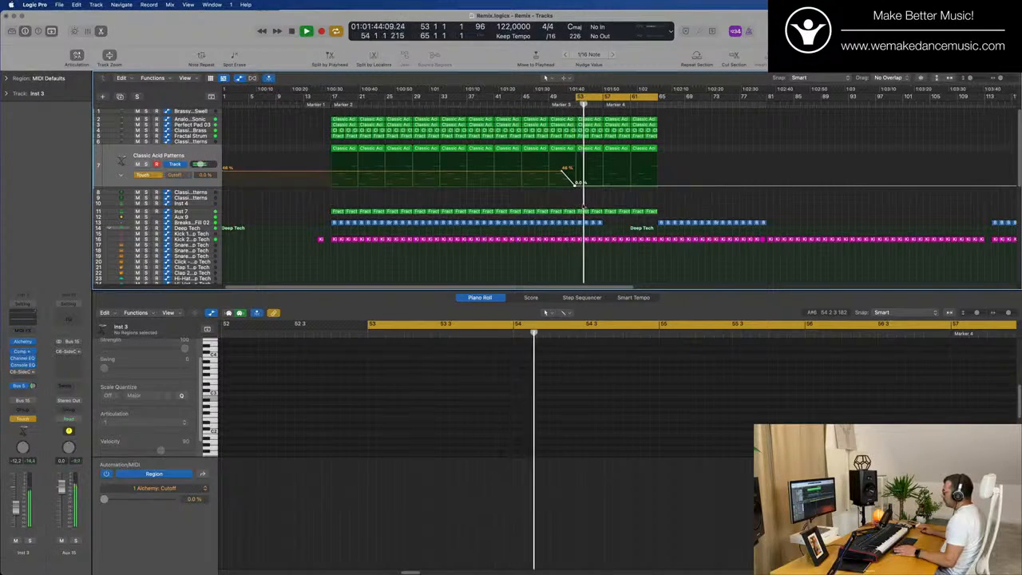
# - Delete the Inst 7 track's regions between bars 53 and 61 and replay from bar 53
pyautogui.moveTo(583, 207); pyautogui.dragTo(624, 214)
pyautogui.press('Delete')
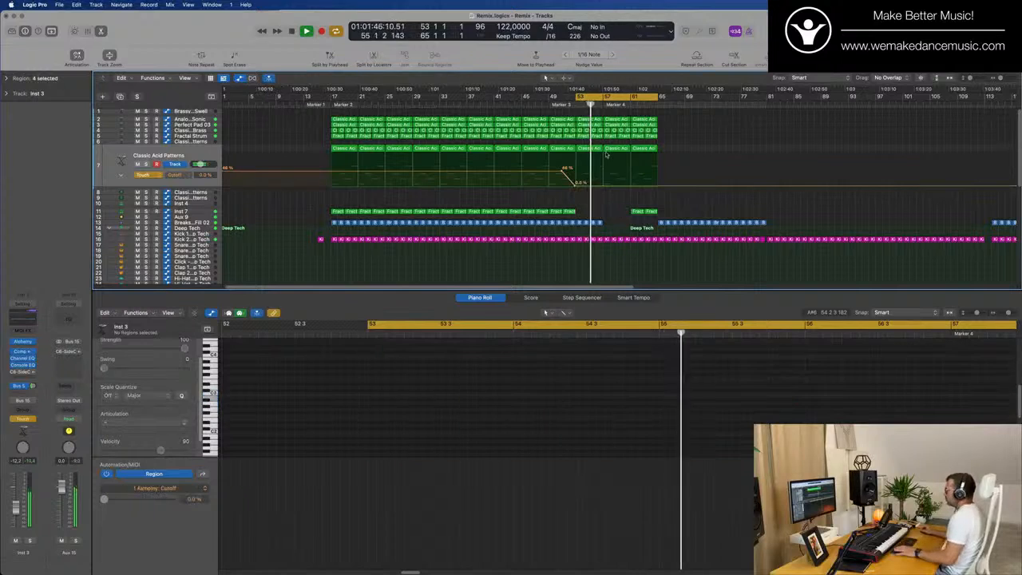
pyautogui.press('space')
pyautogui.press('space')
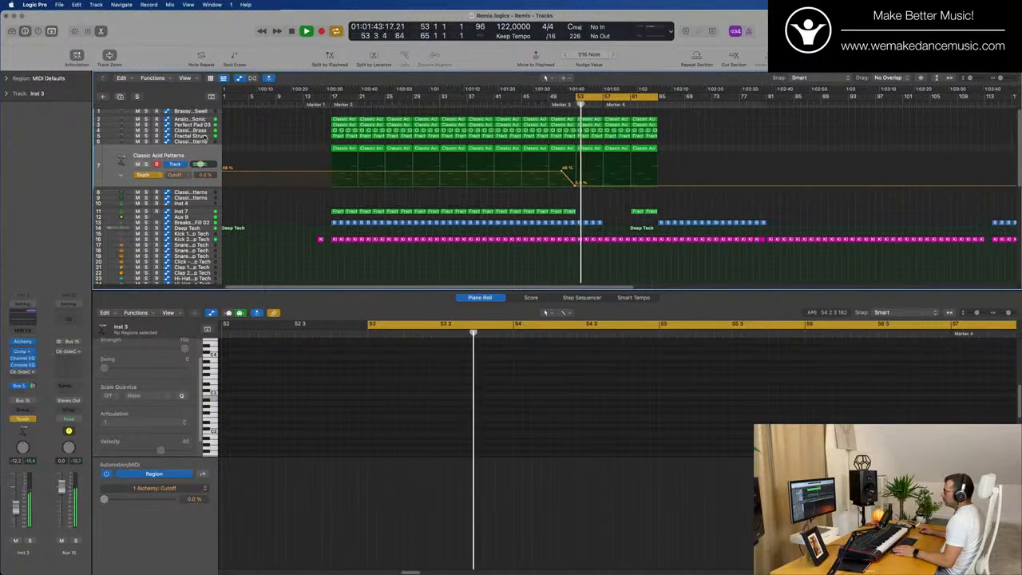
# - Delete the Classic 80s Synth Brass regions on track 4 from bar 53 to bar 65 and replay the section
pyautogui.click(205, 138)
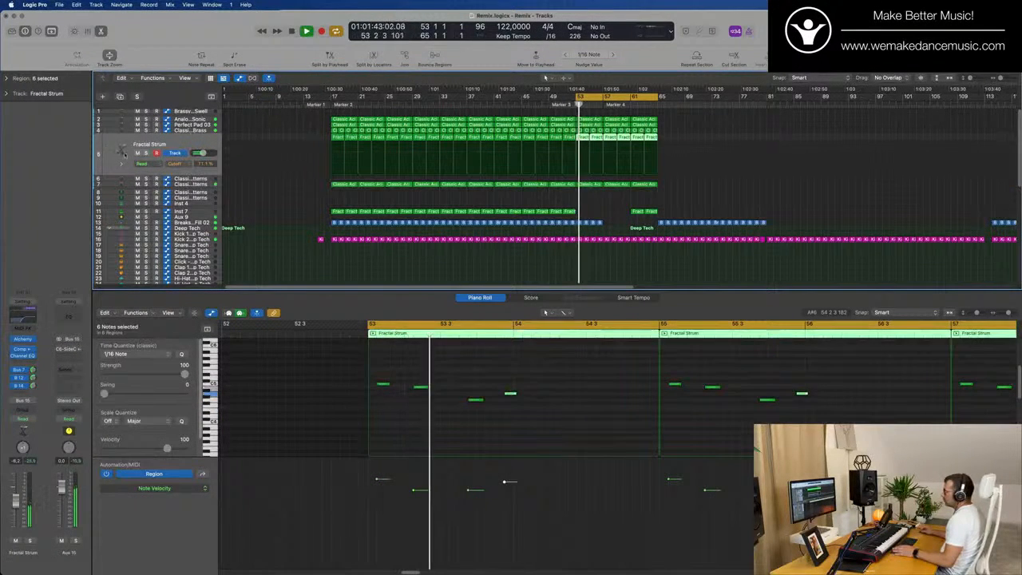
pyautogui.click(591, 125)
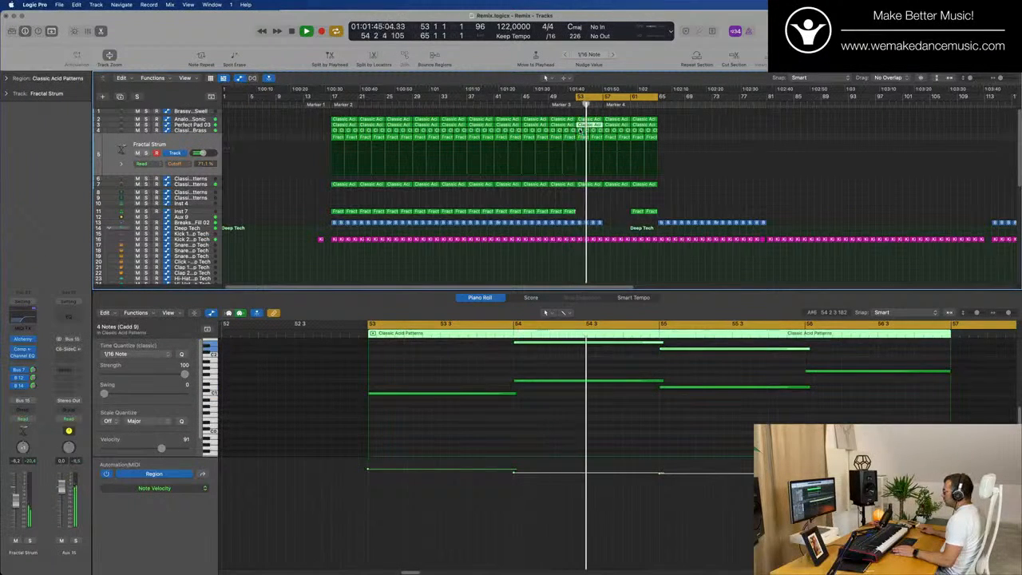
pyautogui.click(581, 131)
pyautogui.click(659, 129)
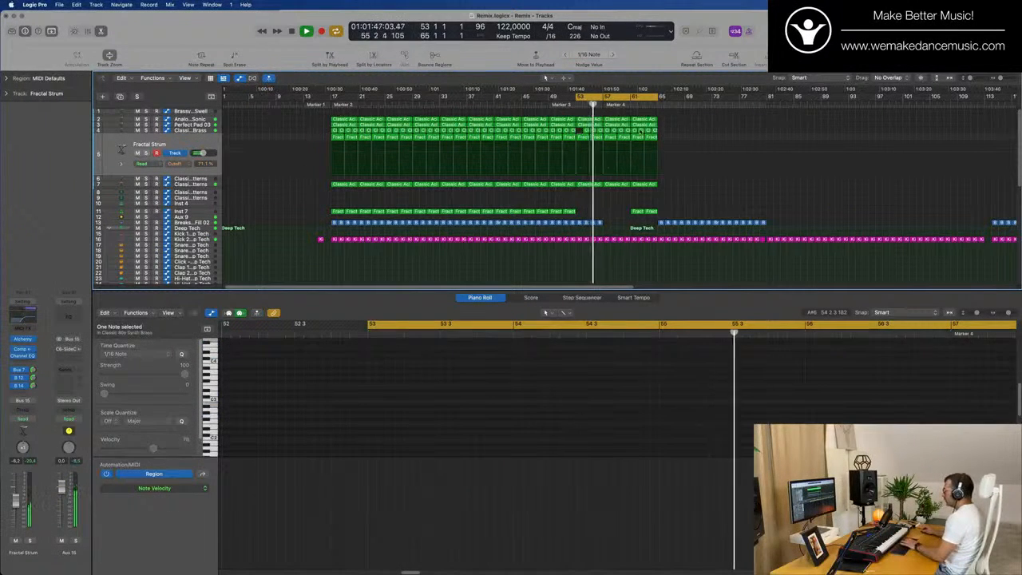
pyautogui.click(587, 130)
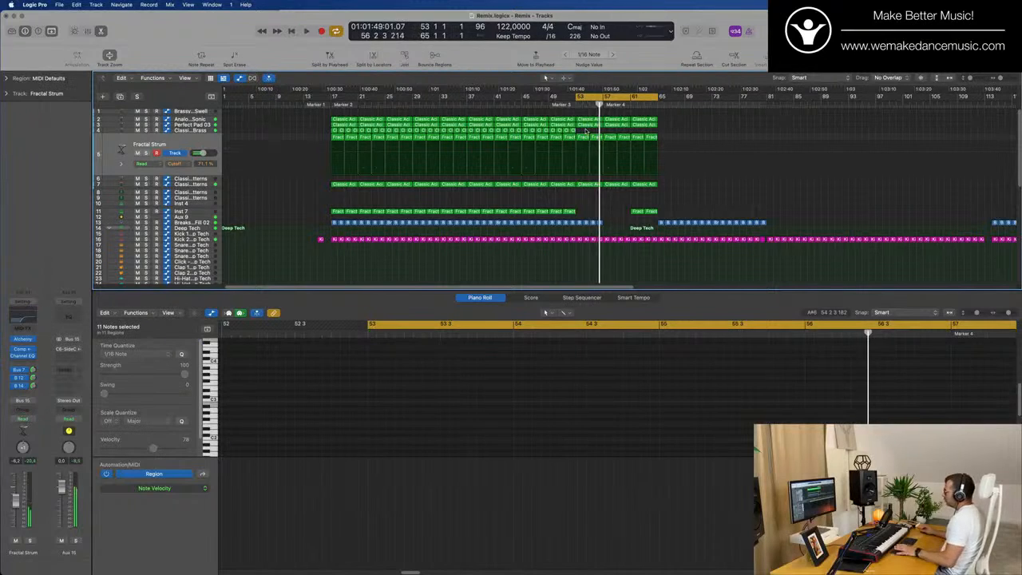
pyautogui.hscroll(3, 600, 184)
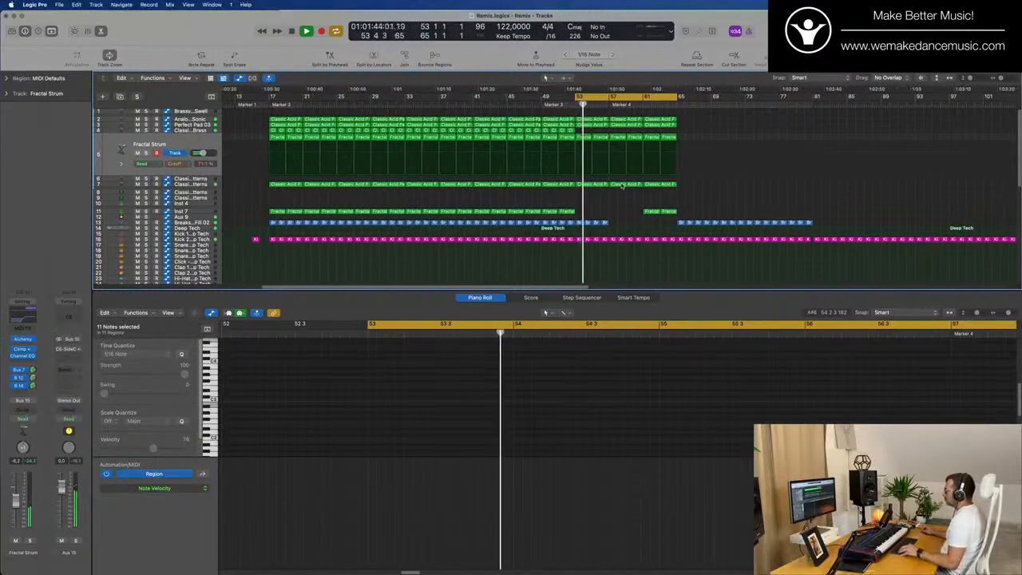
pyautogui.hscroll(-2, 623, 186)
pyautogui.press('space')
pyautogui.press('space')
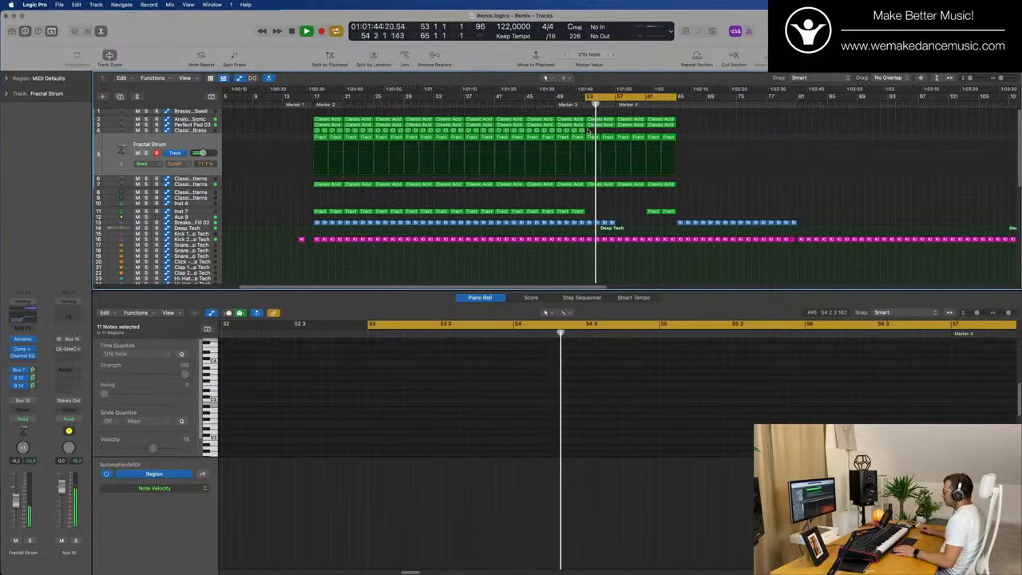
# - Try removing the Fractal Strum regions between bars 53 and 57
pyautogui.moveTo(591, 132); pyautogui.dragTo(606, 140)
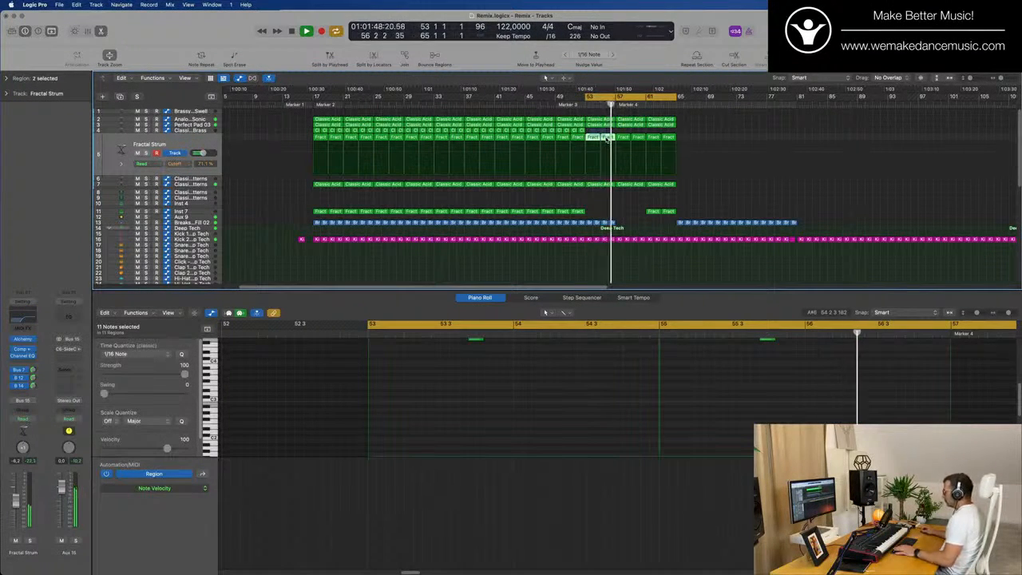
pyautogui.press('Delete')
pyautogui.press('space')
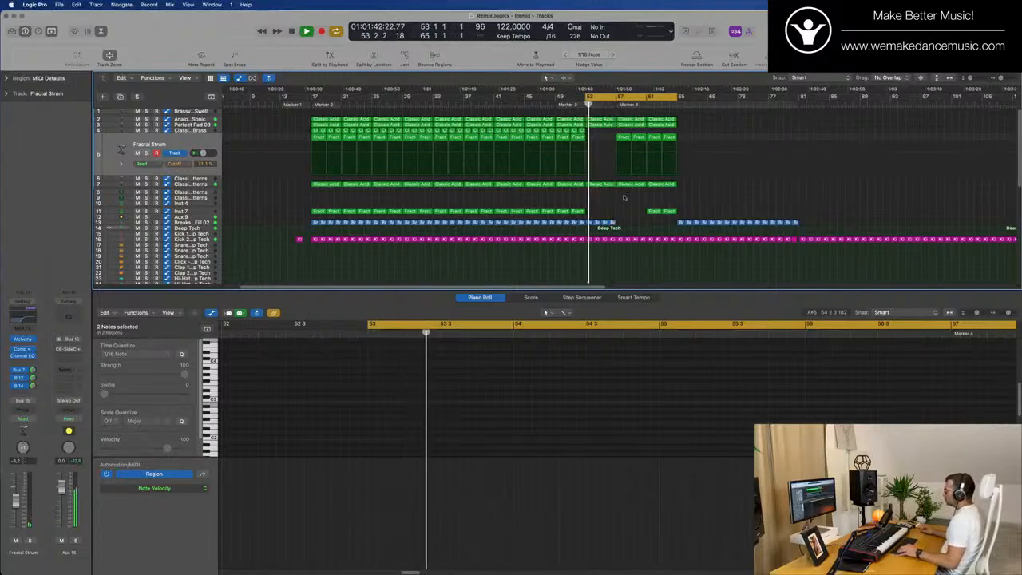
pyautogui.press('super+Right')
pyautogui.press('super+Right')
pyautogui.press('super+Right')
pyautogui.press('super+Left')
pyautogui.press('super+Left')
pyautogui.press('super+Left')
pyautogui.press('super+Left')
pyautogui.press('super+Left')
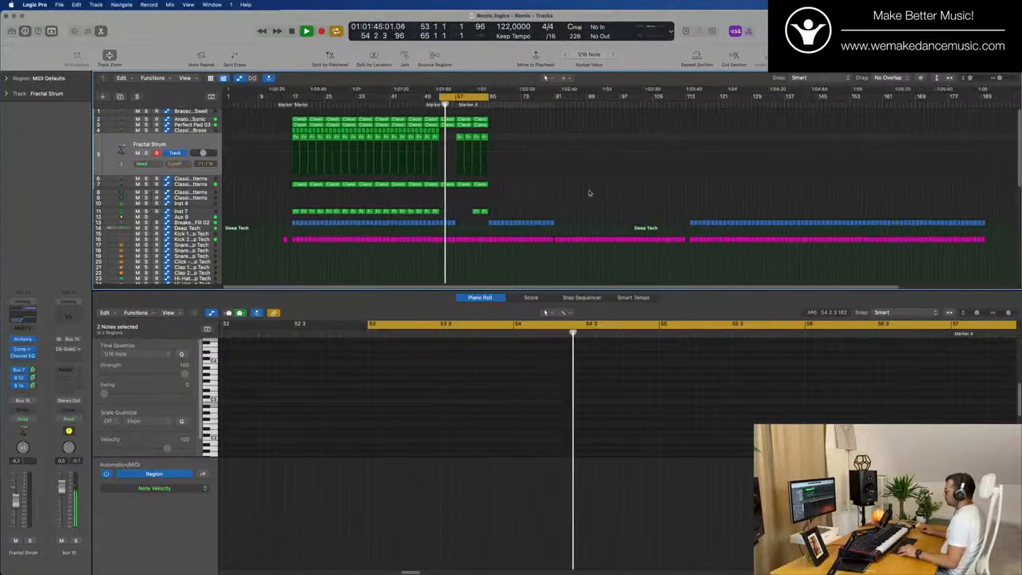
pyautogui.press('super+Right')
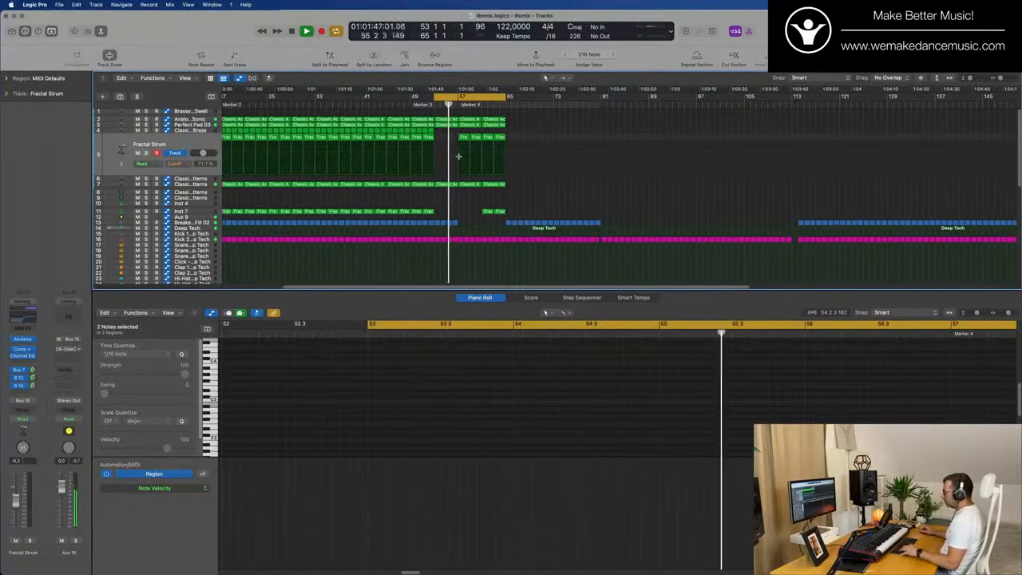
pyautogui.press('super+z')
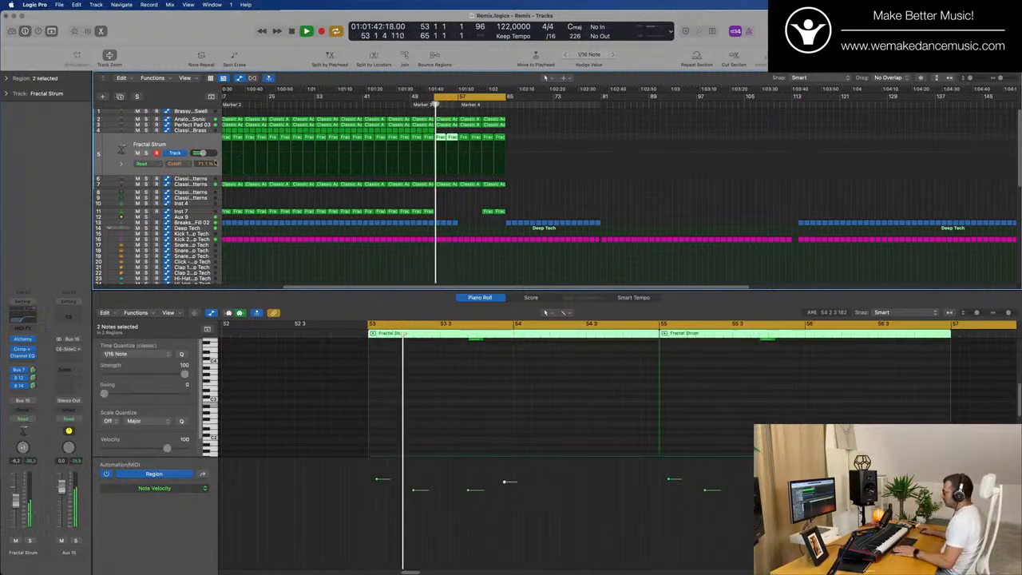
# - Lower the Fractal Strum track's volume to about -9.4 dB
pyautogui.press('super+z')
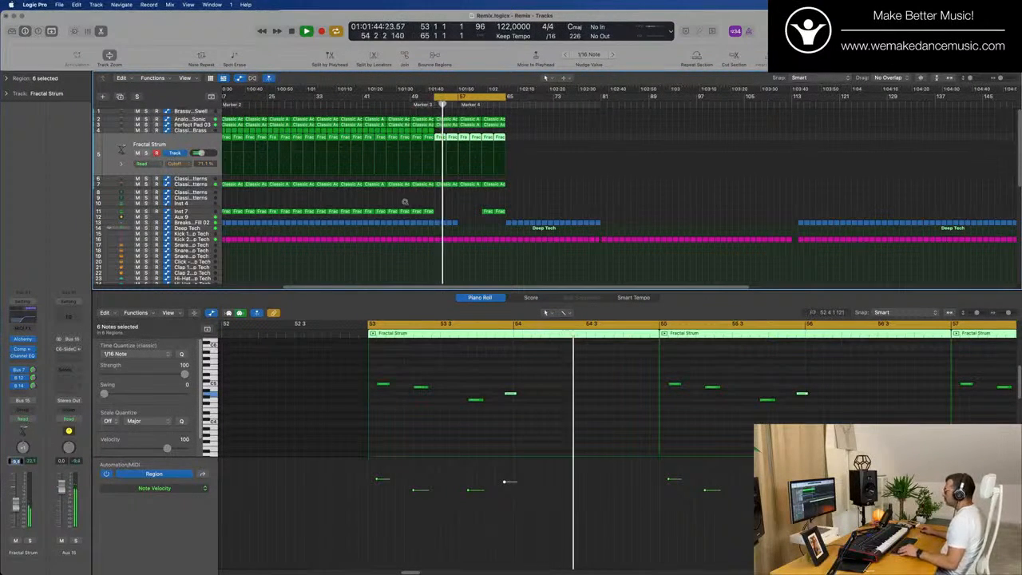
pyautogui.scroll(-1, 405, 202)
pyautogui.scroll(2, 404, 202)
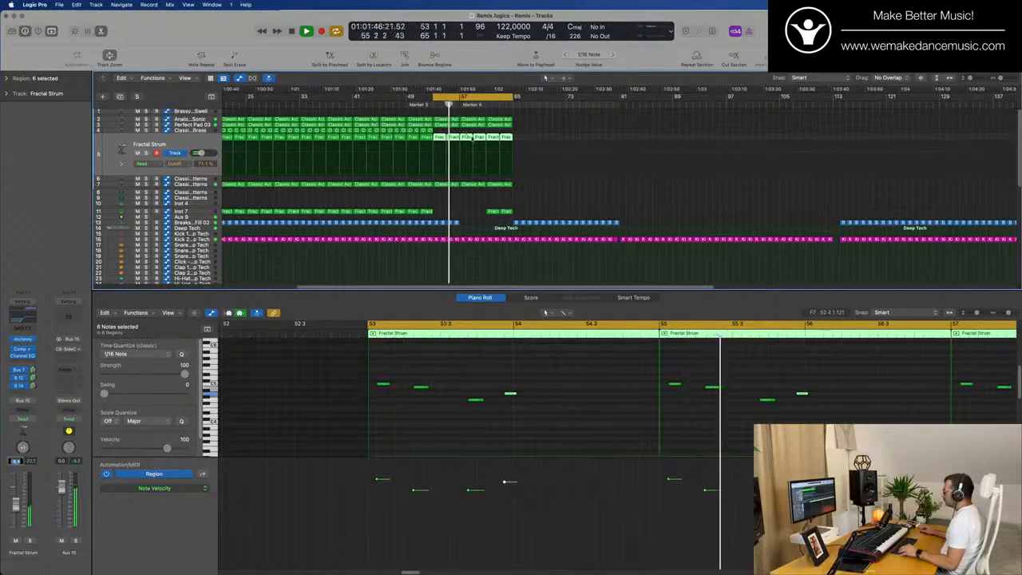
# - Delete the Fractal Strum regions between bars 57 and 61
pyautogui.press('Delete')
pyautogui.press('Delete')
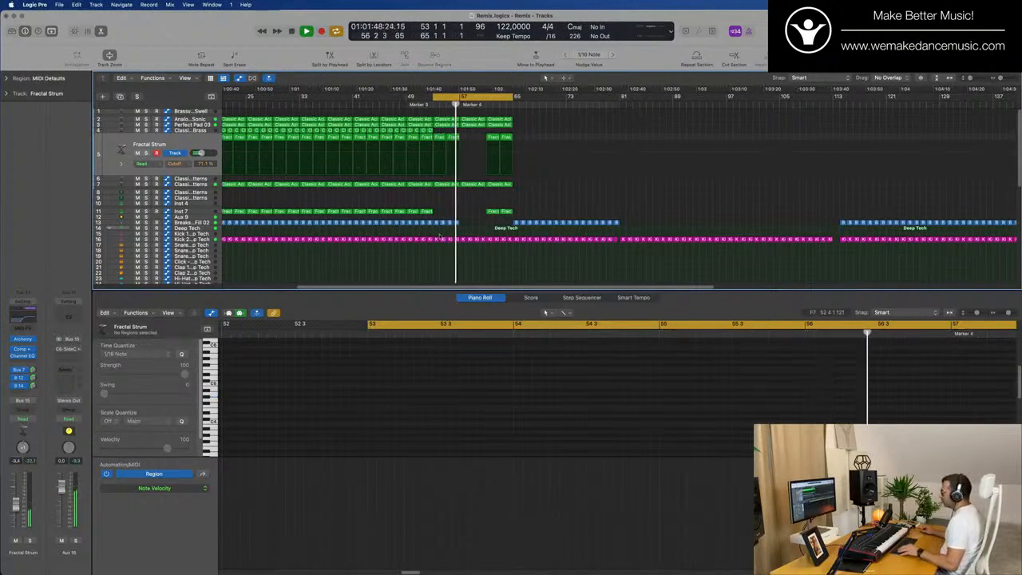
pyautogui.scroll(1, 439, 224)
pyautogui.scroll(1, 431, 199)
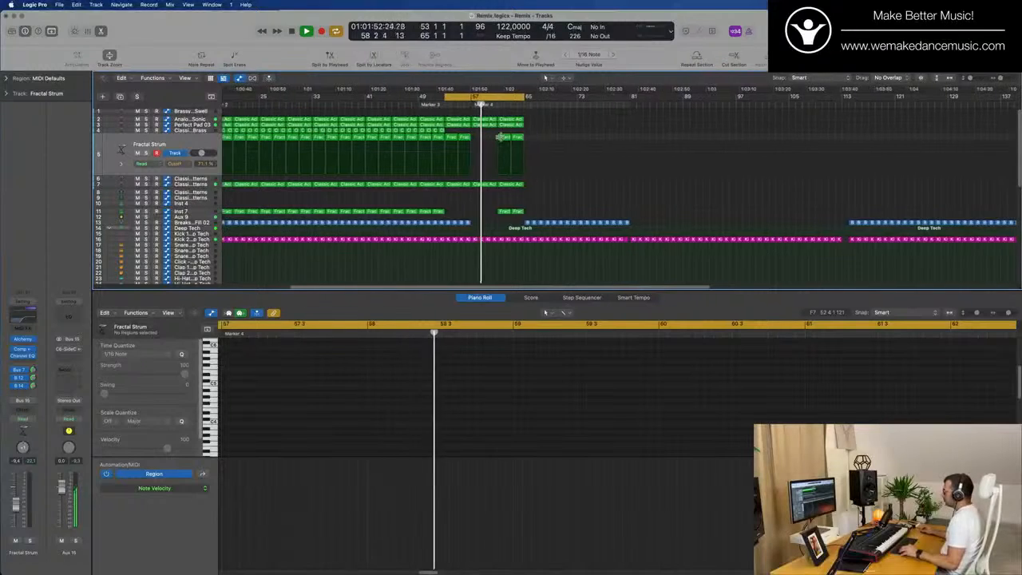
pyautogui.scroll(-1, 524, 156)
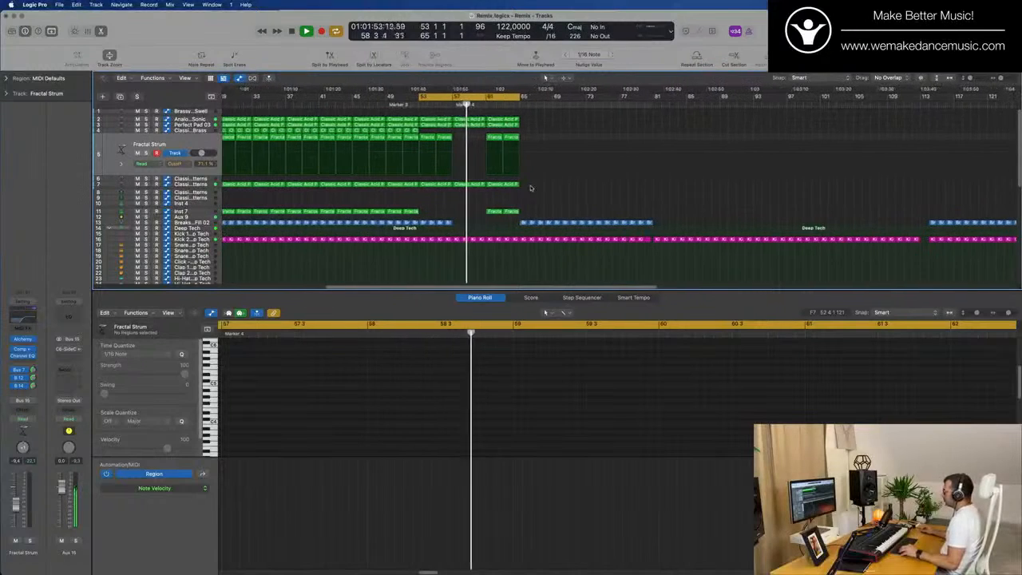
# - Return the Classic Acid Patterns track 7 to Read automation mode and replay from bar 53
pyautogui.click(192, 184)
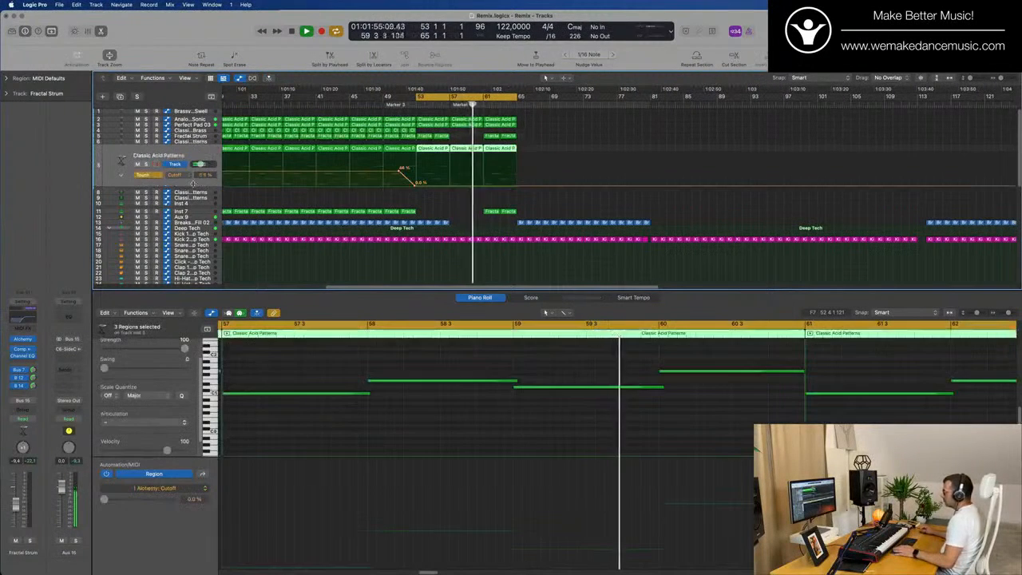
pyautogui.press('space')
pyautogui.click(142, 174)
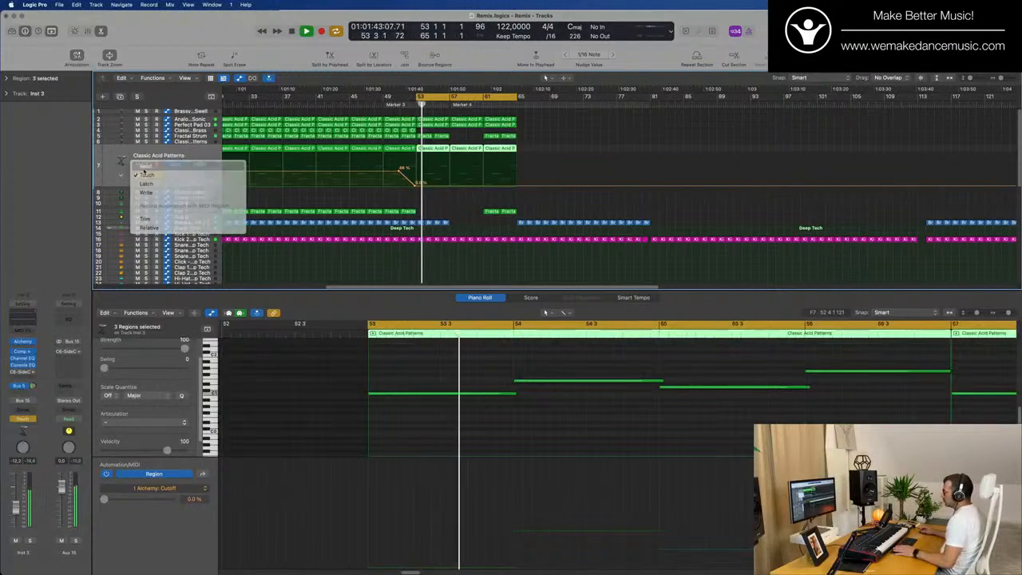
pyautogui.click(144, 166)
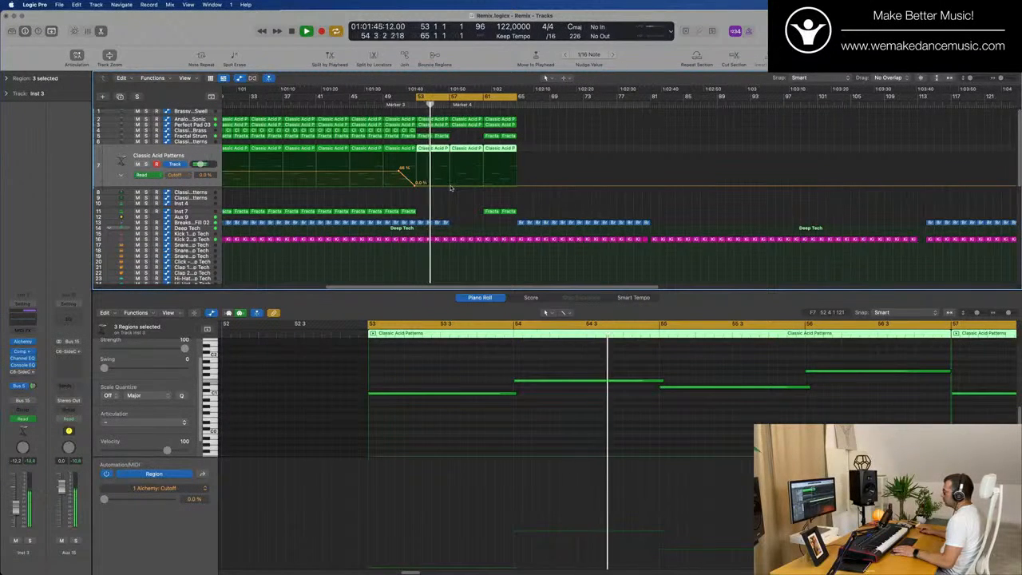
# - Draw a rising Cutoff ramp on track 7 from 0% at bar 57 to 100% at bar 61
pyautogui.click(452, 187)
pyautogui.moveTo(481, 187); pyautogui.dragTo(481, 153)
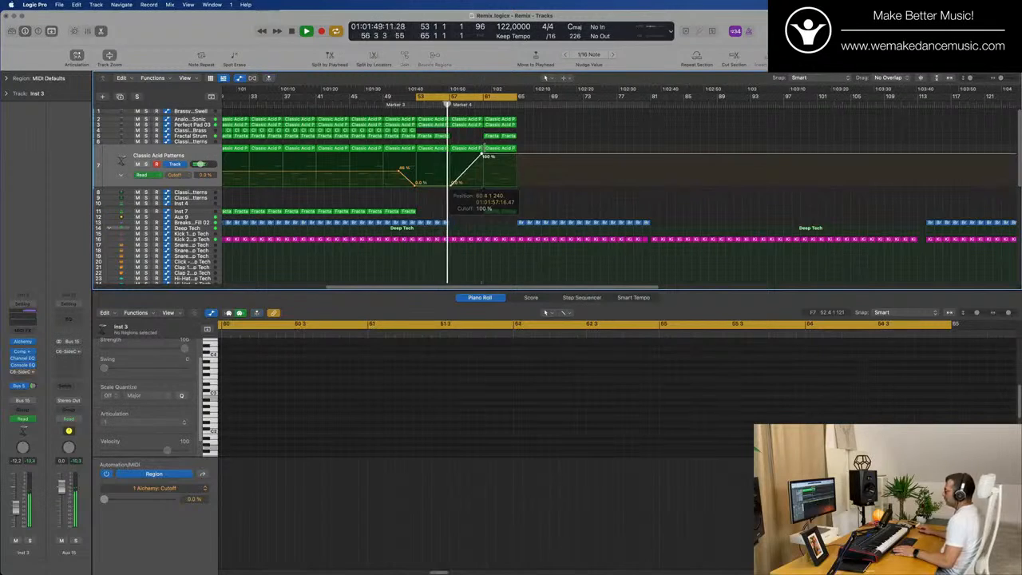
pyautogui.scroll(8, 454, 220)
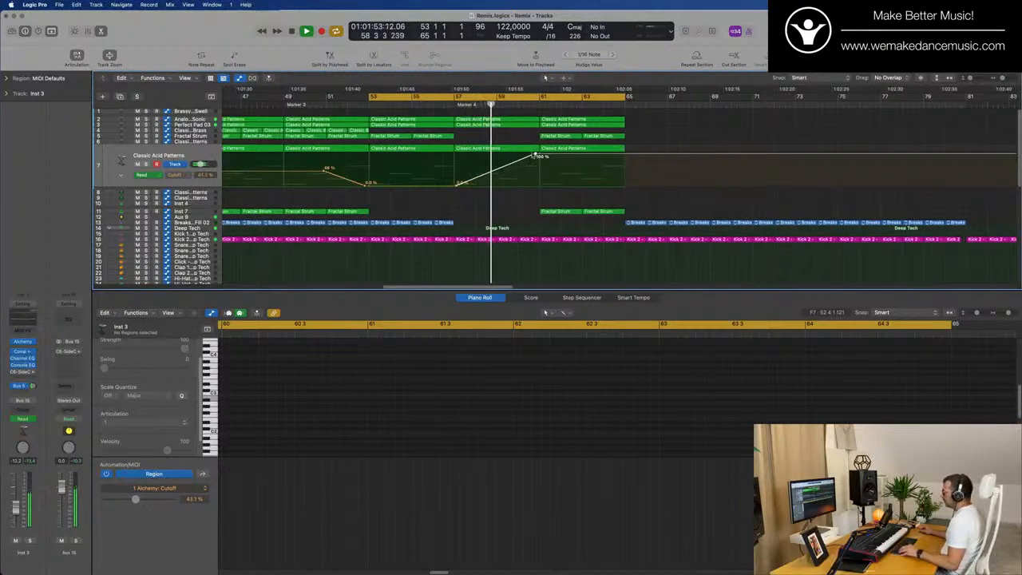
pyautogui.moveTo(535, 154); pyautogui.dragTo(538, 155)
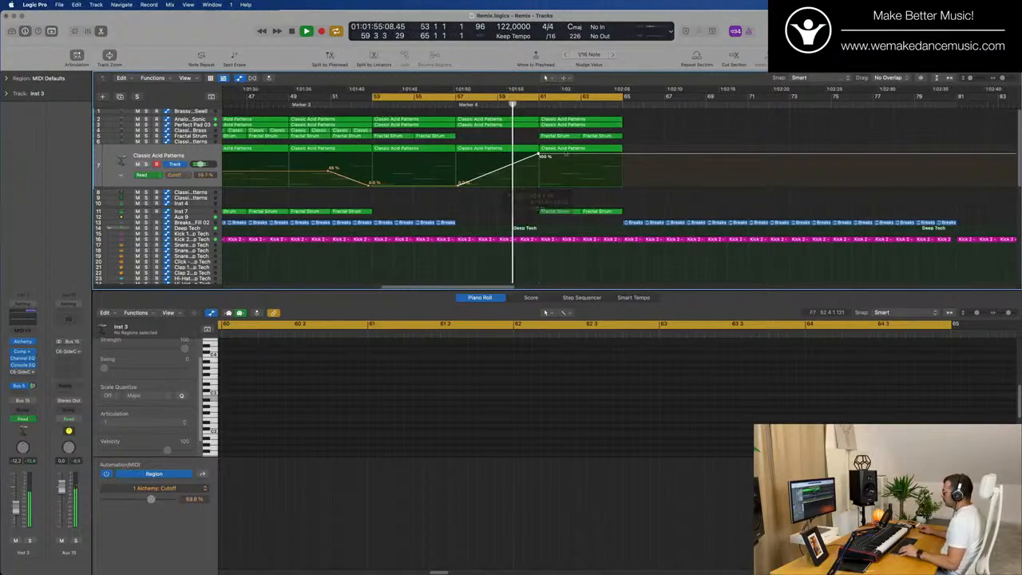
# - Extend the end of the cycle range past bar 65 to bar 72
pyautogui.scroll(-4, 591, 189)
pyautogui.scroll(-2, 591, 189)
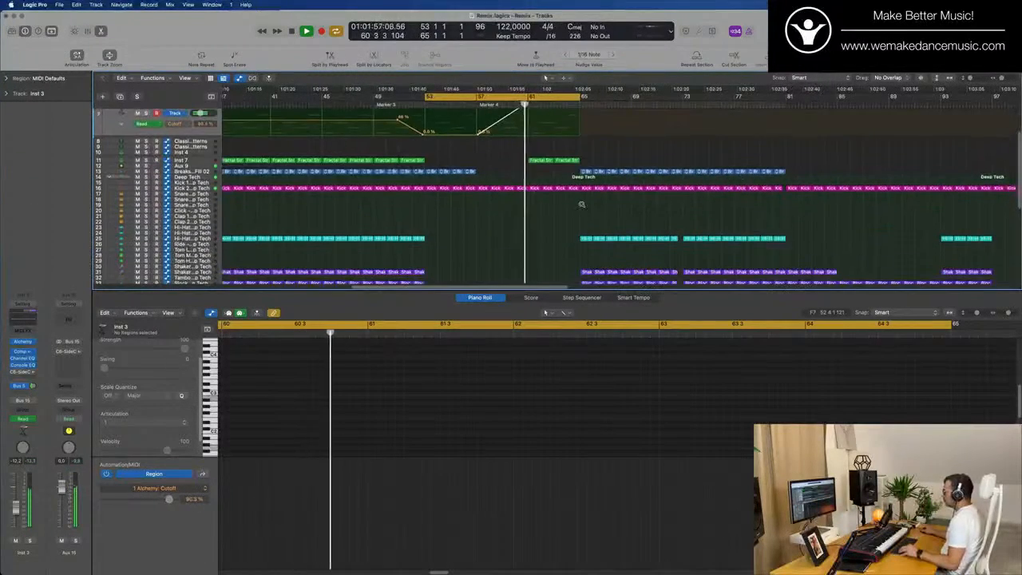
pyautogui.scroll(-3, 607, 196)
pyautogui.scroll(3, 642, 175)
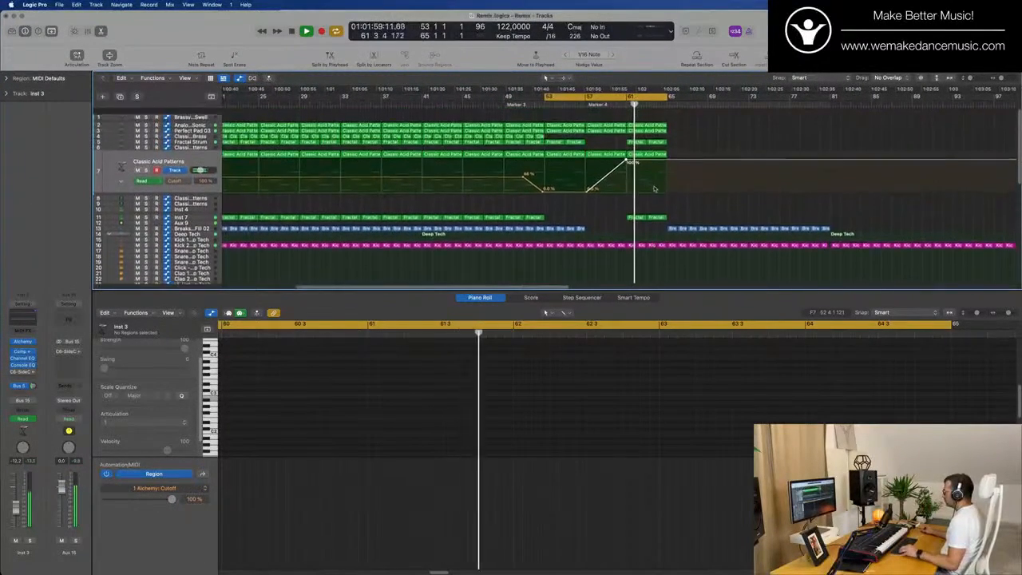
pyautogui.scroll(-3, 631, 151)
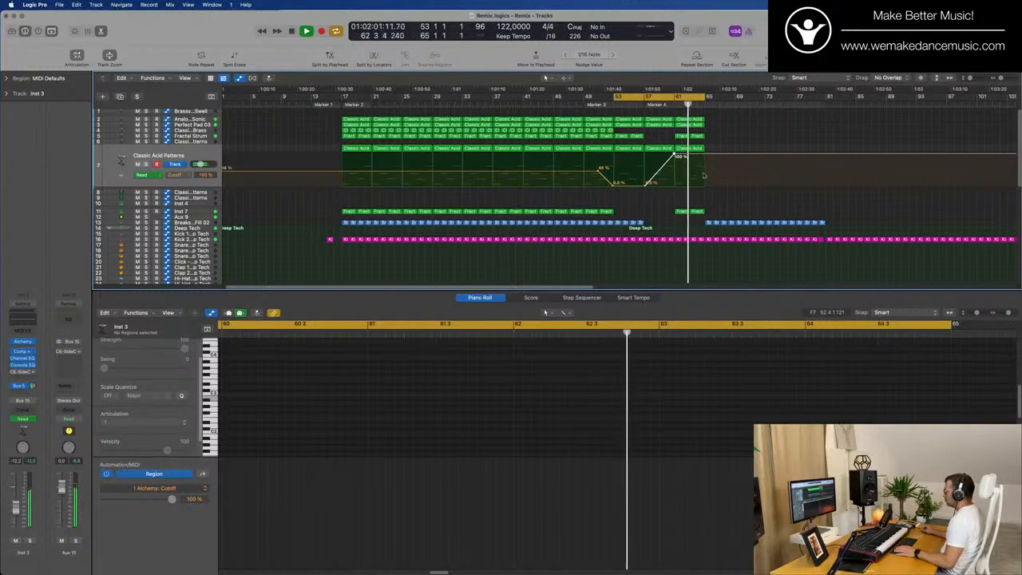
pyautogui.moveTo(704, 97); pyautogui.dragTo(754, 97)
pyautogui.scroll(-3, 754, 104)
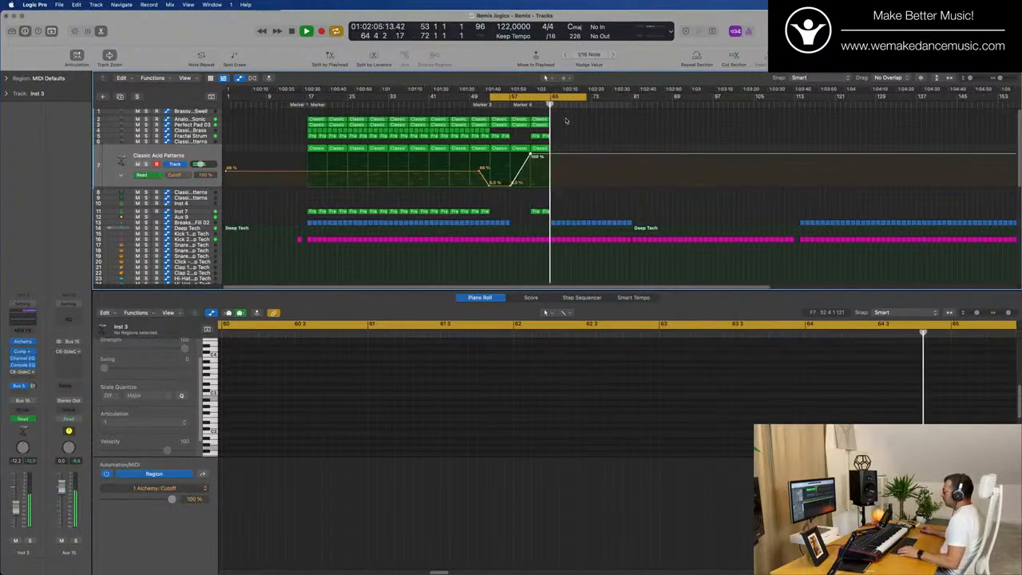
# - Copy the last Classic Acid Patterns regions on tracks 2, 3 and 7 to bars 65–69 and end the cycle range at bar 69
pyautogui.moveTo(547, 126)
pyautogui.mouseDown()
pyautogui.moveTo(540, 122)
pyautogui.moveTo(561, 121)
pyautogui.mouseUp()
pyautogui.scroll(3, 598, 135)
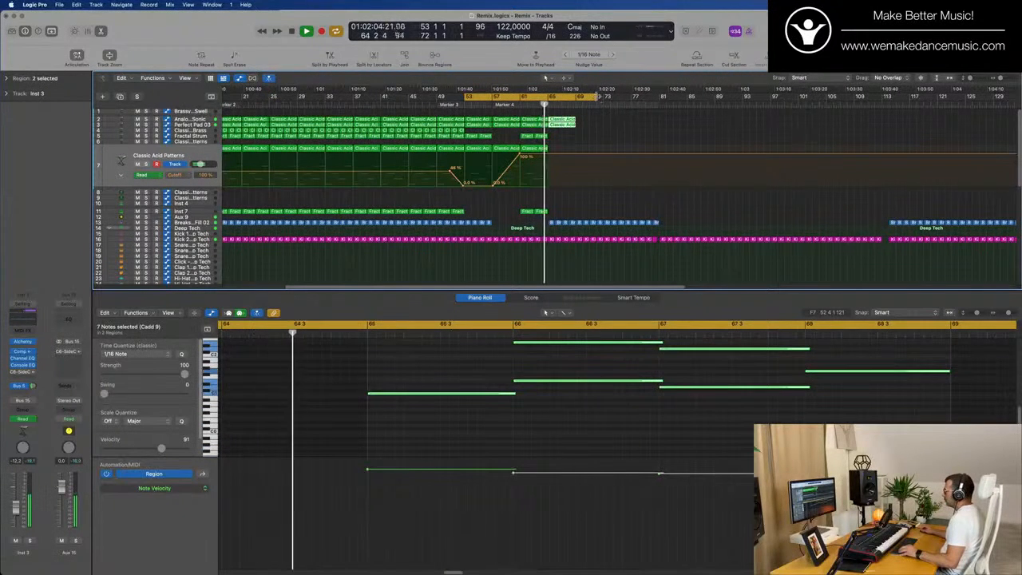
pyautogui.scroll(1, 631, 132)
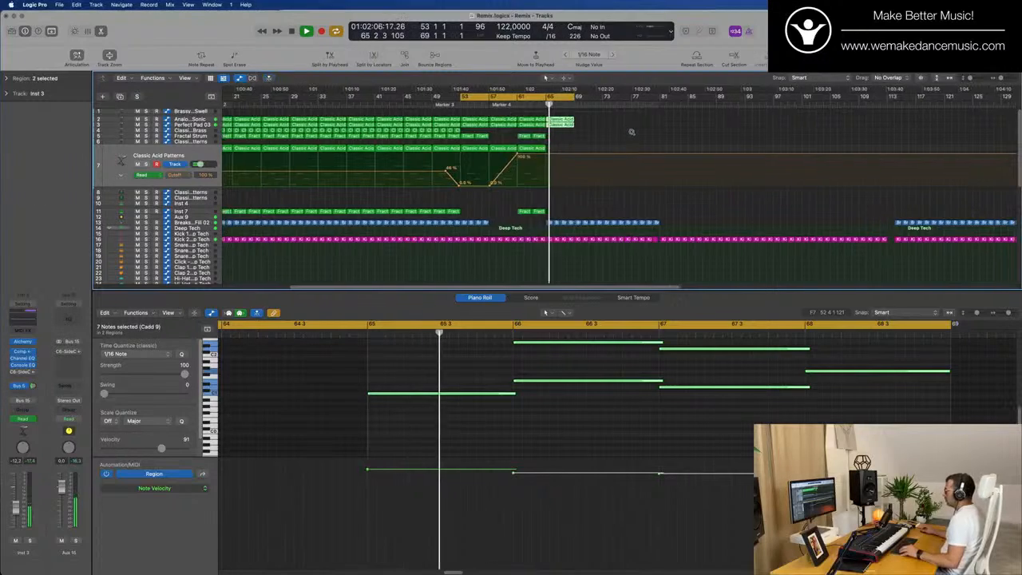
pyautogui.scroll(3, 603, 140)
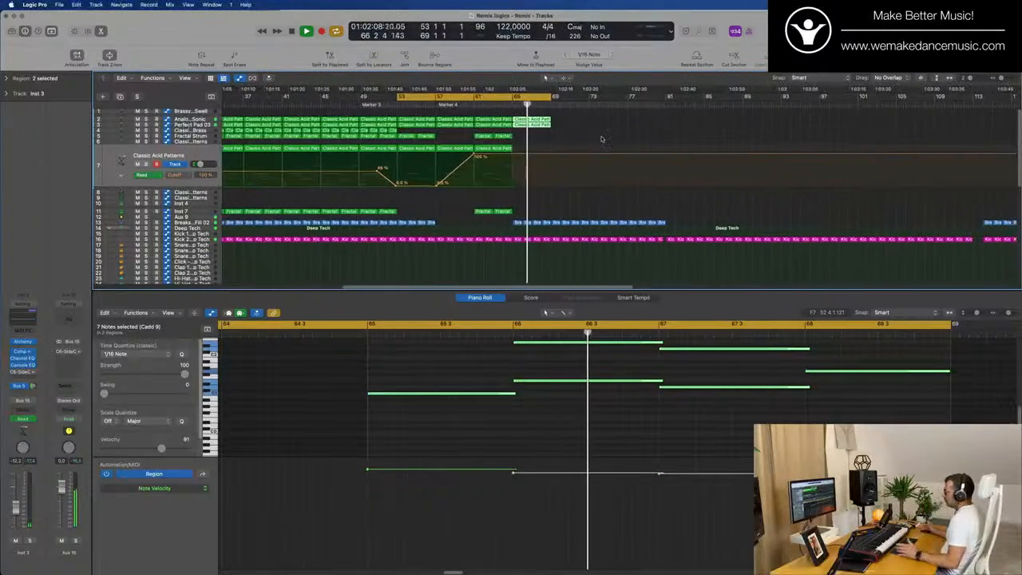
pyautogui.moveTo(502, 148); pyautogui.dragTo(520, 153)
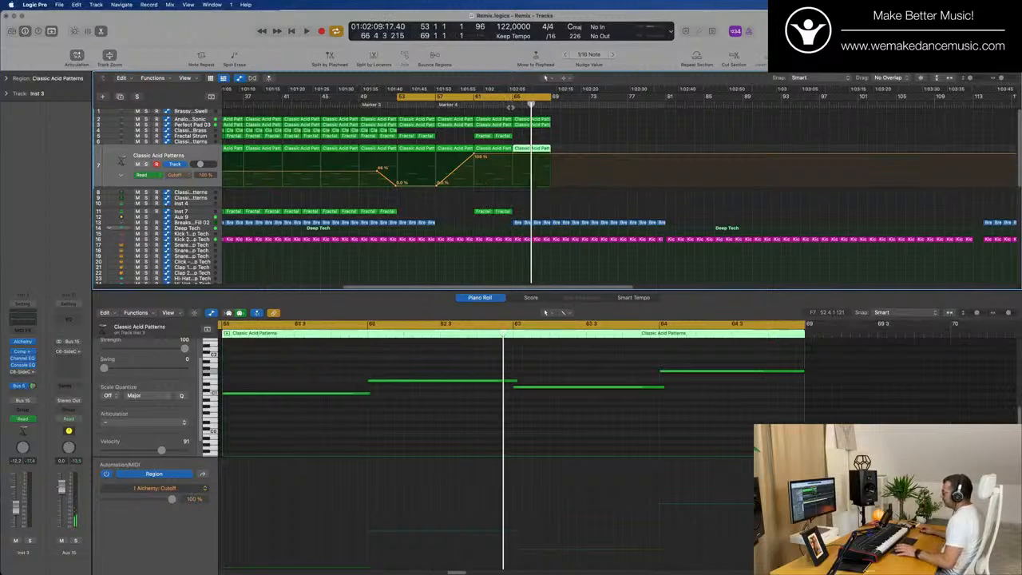
# - Draw a falling Cutoff ramp on track 7 from 100% at bar 65 to 0% at bar 69
pyautogui.scroll(2, 551, 137)
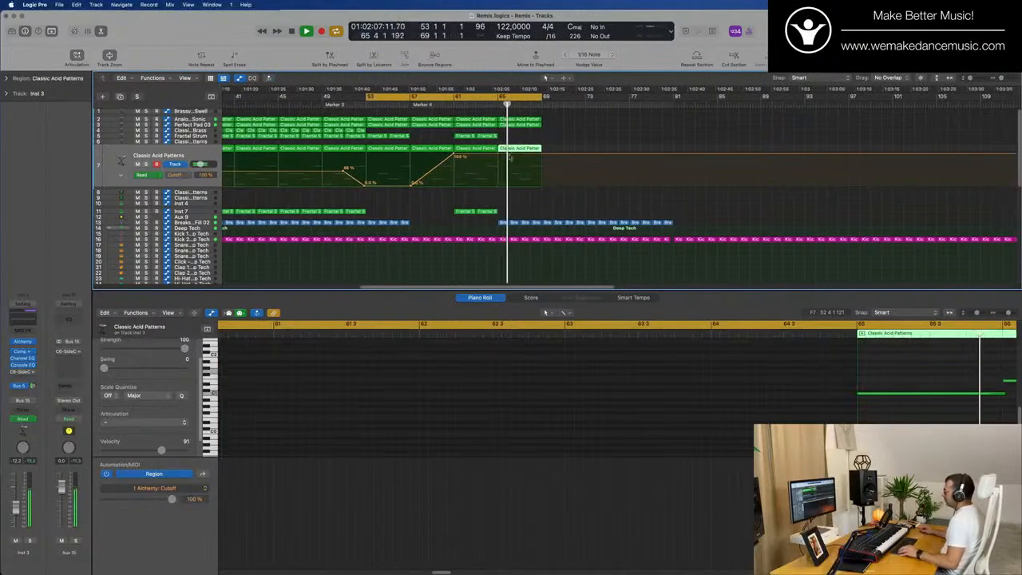
pyautogui.click(540, 156)
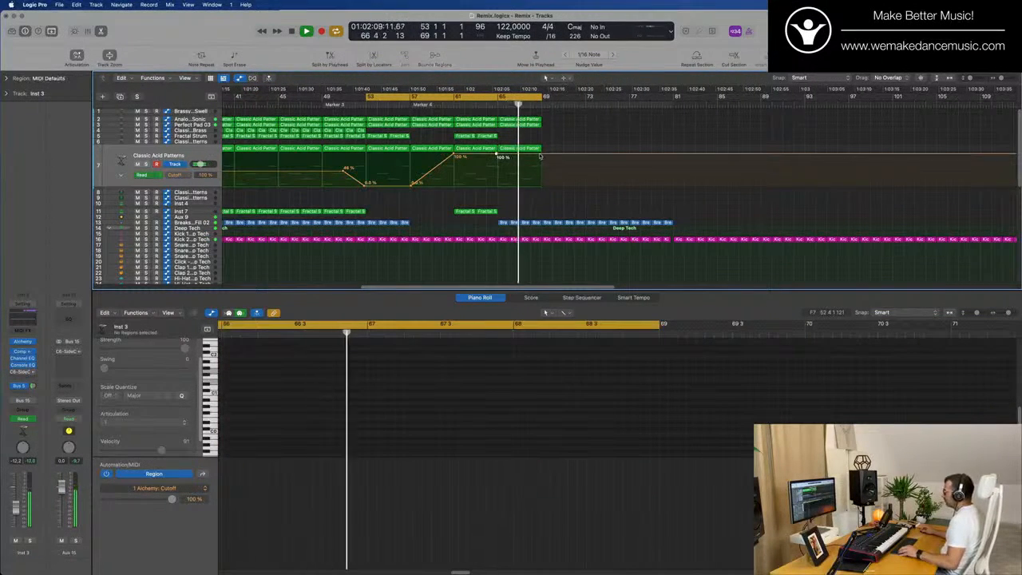
pyautogui.moveTo(543, 157); pyautogui.dragTo(543, 183)
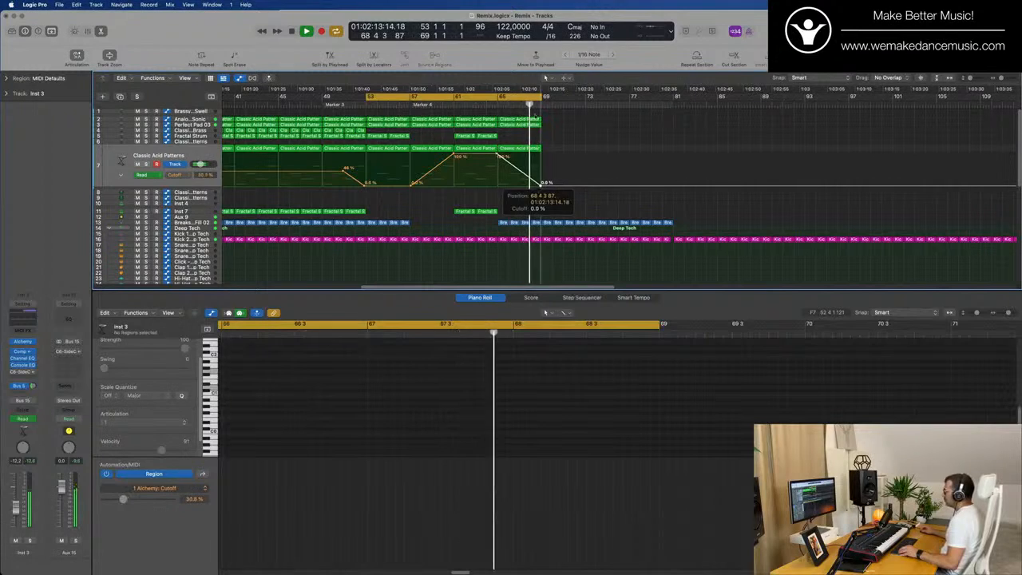
# - Delete the Perfect Pad 03 track's region between bars 65 and 69
pyautogui.click(518, 125)
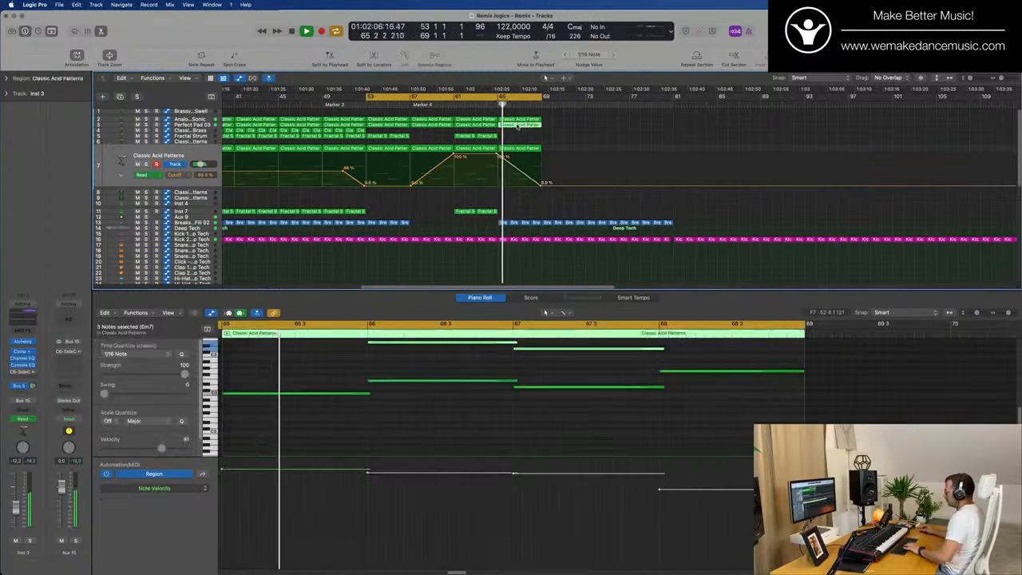
pyautogui.press('Delete')
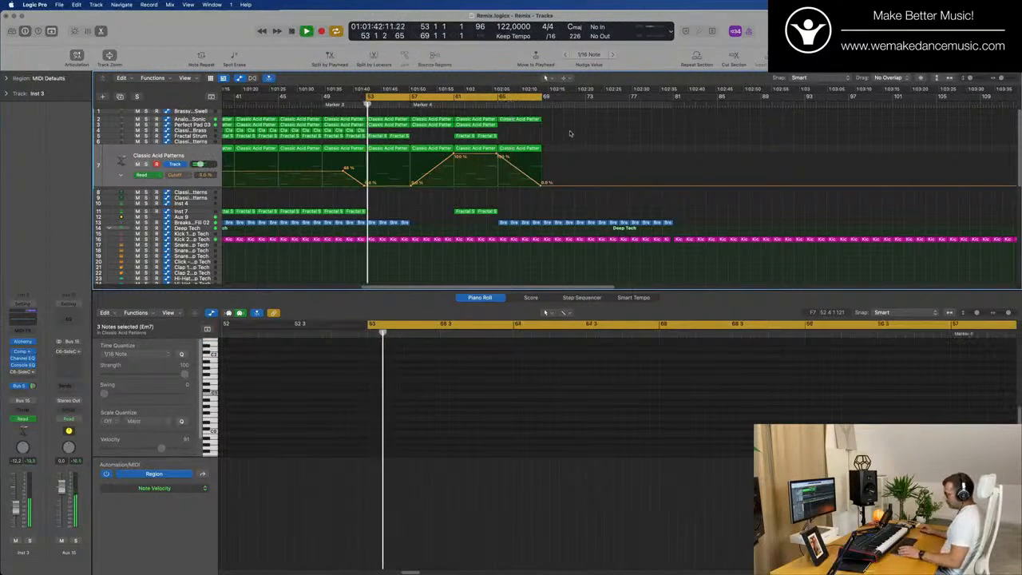
# - Name and color all regions in the project by their tracks, and clear the selection
pyautogui.press('super+a')
pyautogui.rightClick(481, 120)
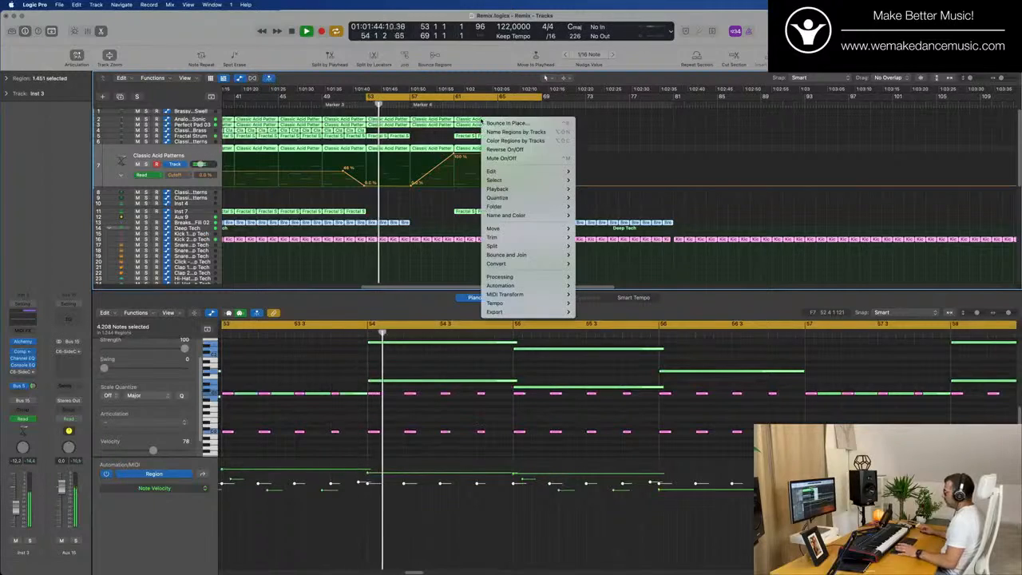
pyautogui.click(491, 132)
pyautogui.rightClick(477, 120)
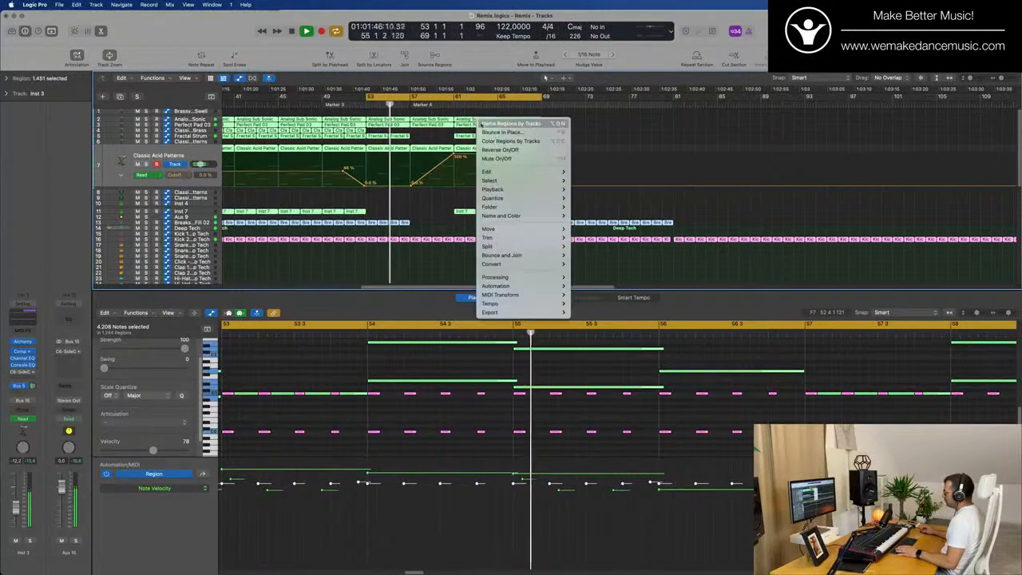
pyautogui.click(506, 145)
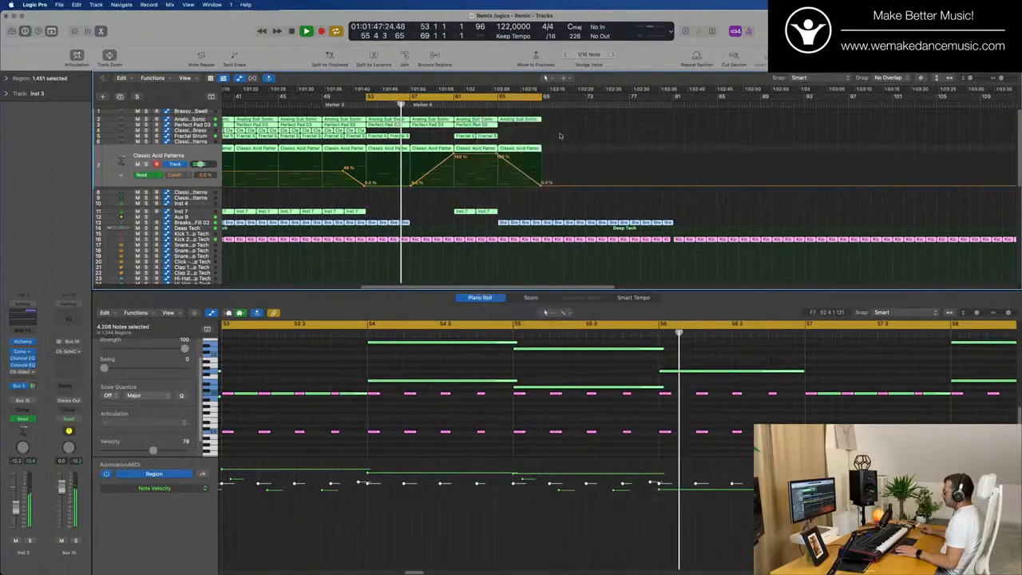
pyautogui.click(598, 130)
pyautogui.hscroll(2, 597, 132)
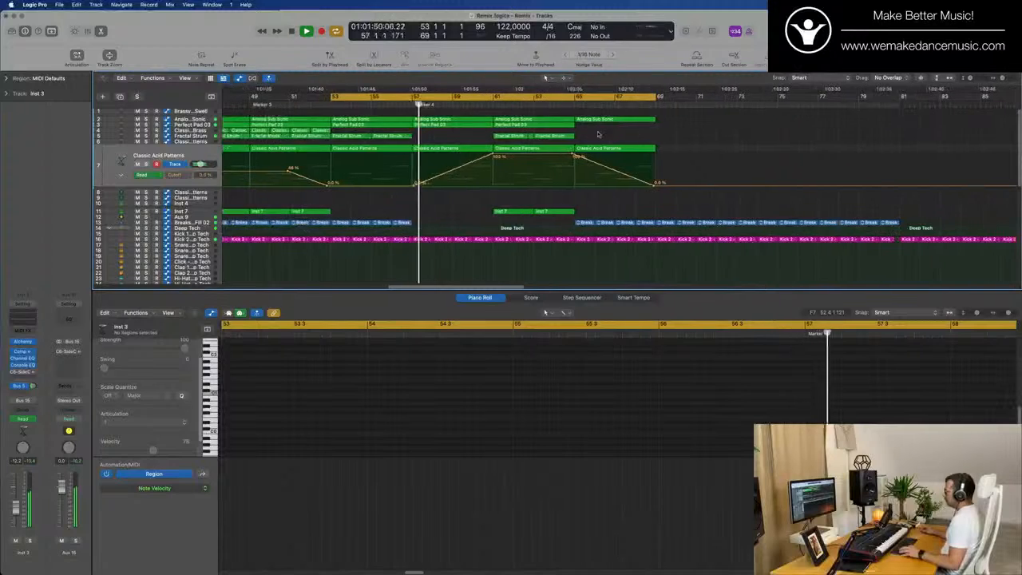
pyautogui.hscroll(-5, 554, 176)
pyautogui.hscroll(-2, 501, 199)
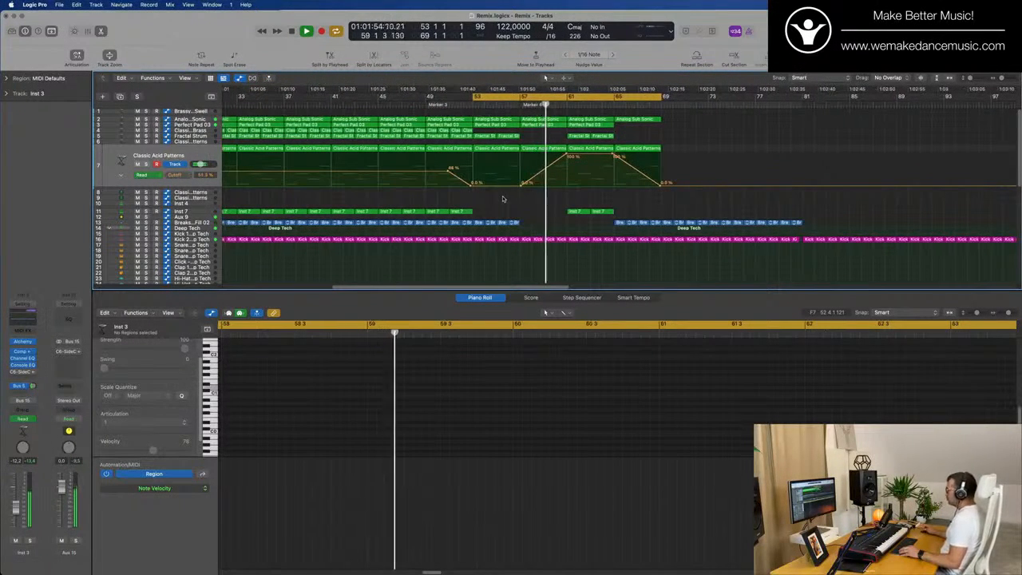
pyautogui.click(811, 5)
pyautogui.click(730, 255)
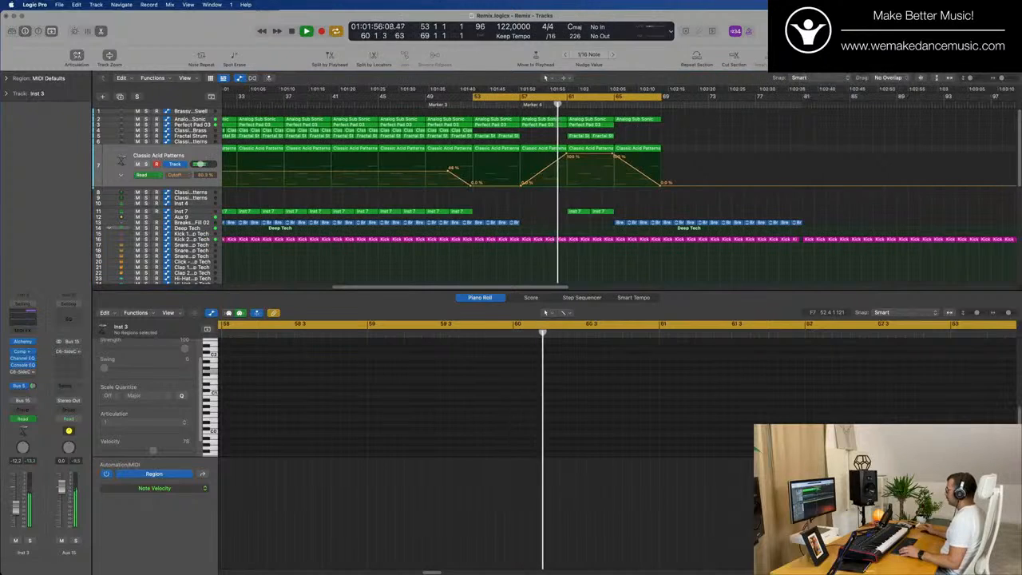
pyautogui.click(730, 255)
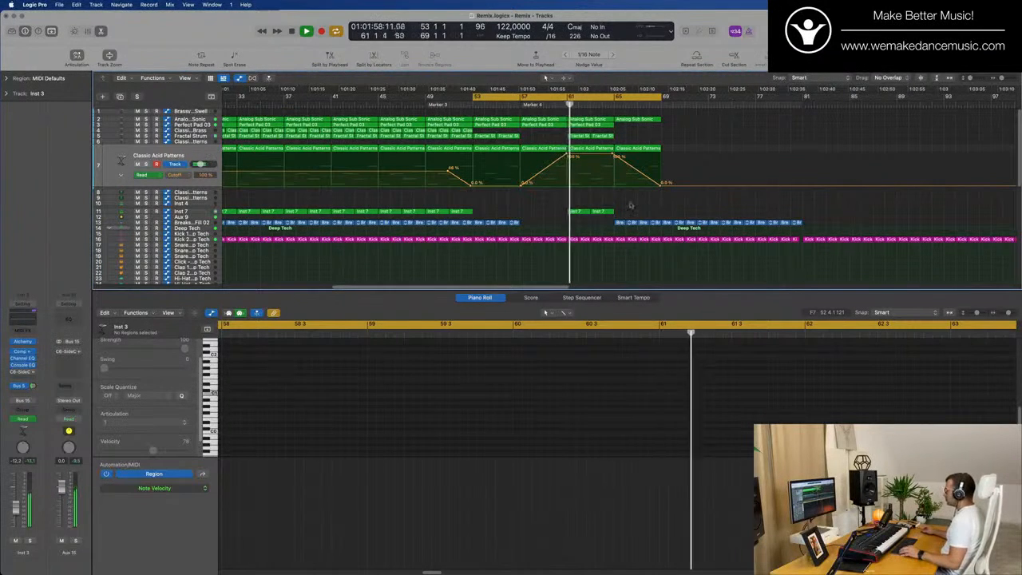
# - Delete the two Inst 7 regions between bars 61 and 65
pyautogui.scroll(5, 631, 206)
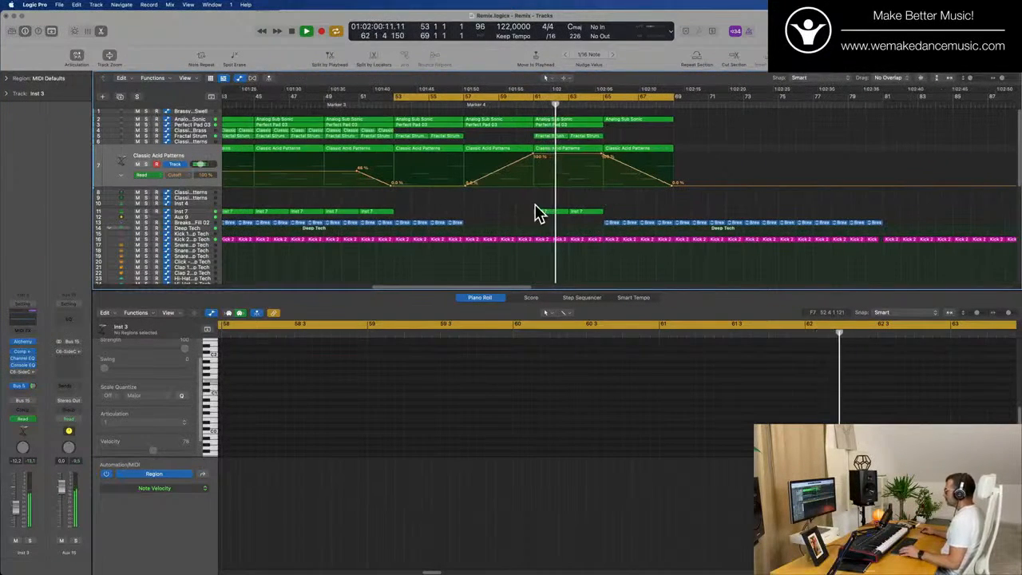
pyautogui.moveTo(536, 205); pyautogui.dragTo(605, 211)
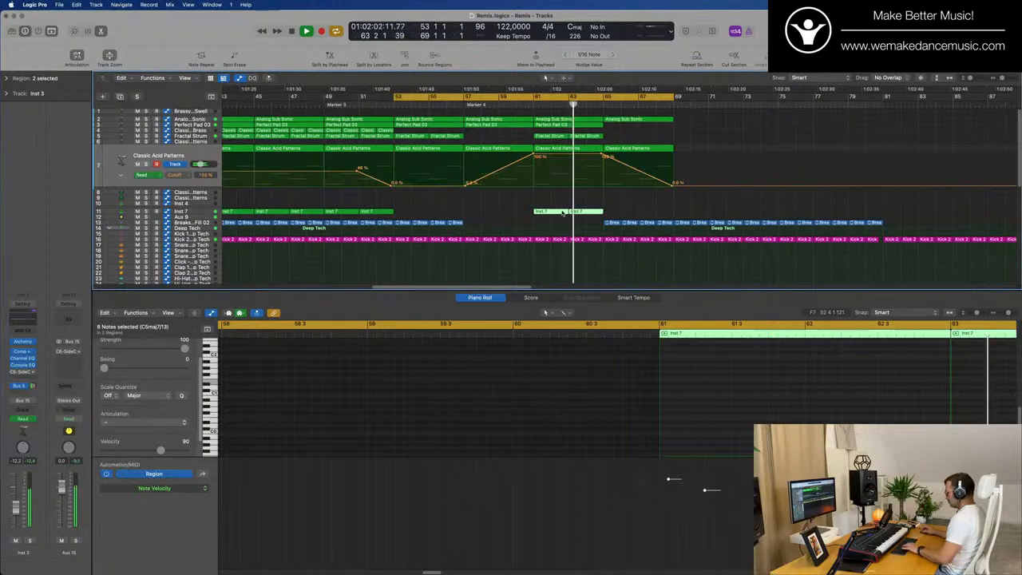
pyautogui.scroll(-5, 551, 213)
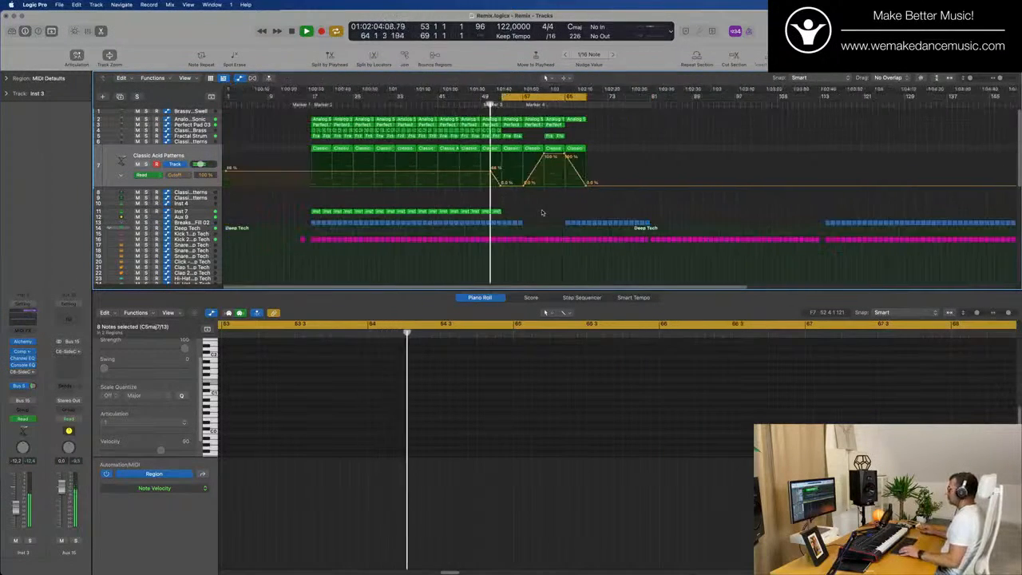
# - Review the arrangement after bar 65 and hide the Piano Roll so the tracks area fills the window down to the drum tracks
pyautogui.hscroll(5, 541, 212)
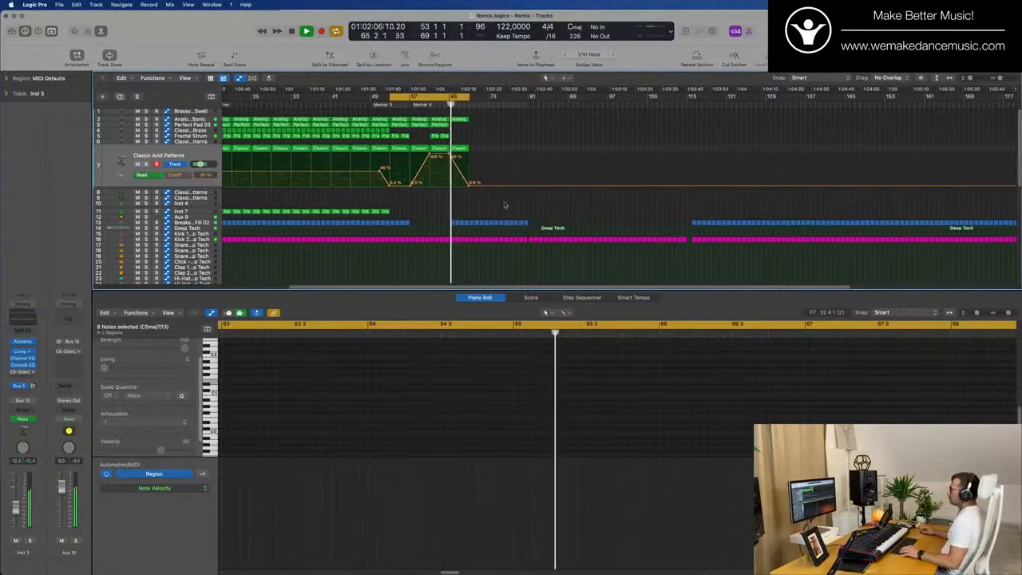
pyautogui.scroll(-4, 503, 202)
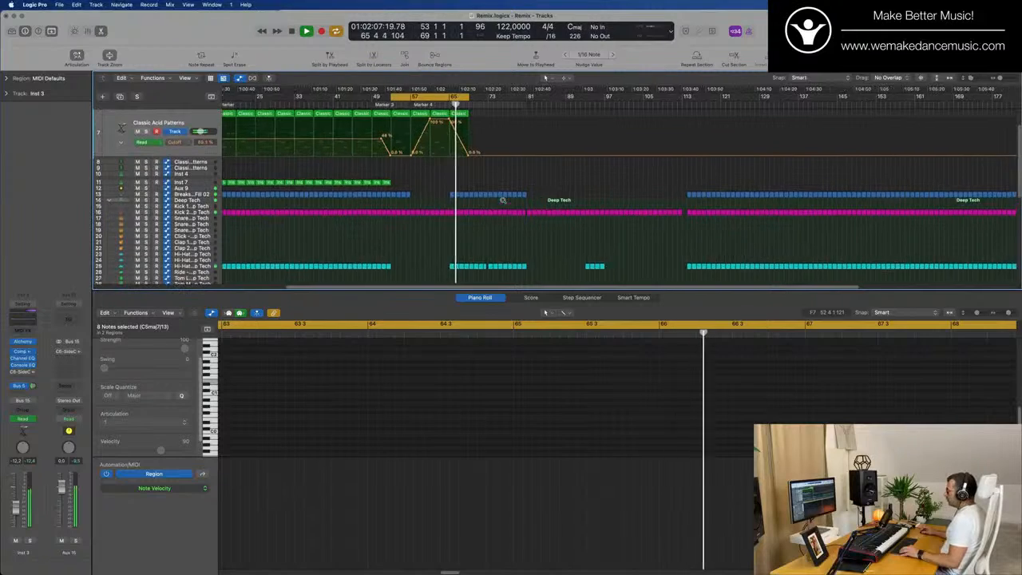
pyautogui.scroll(-3, 502, 201)
pyautogui.scroll(3, 503, 203)
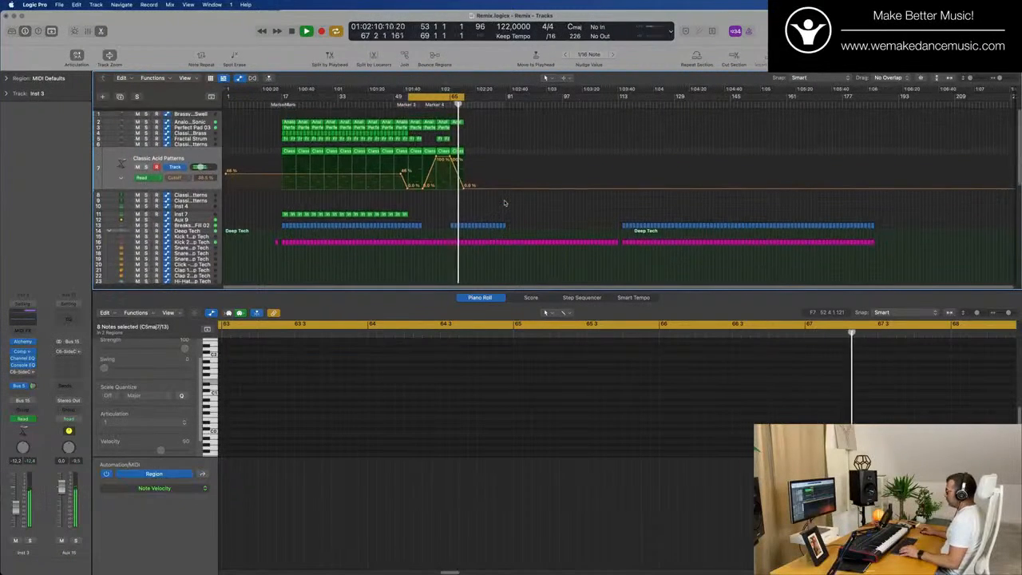
pyautogui.scroll(-3, 515, 211)
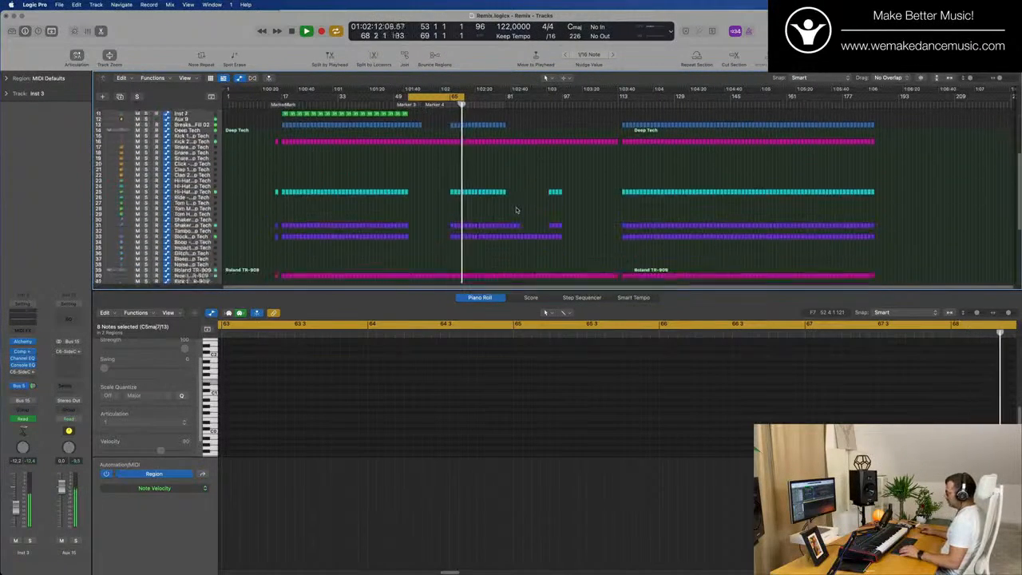
pyautogui.scroll(3, 520, 213)
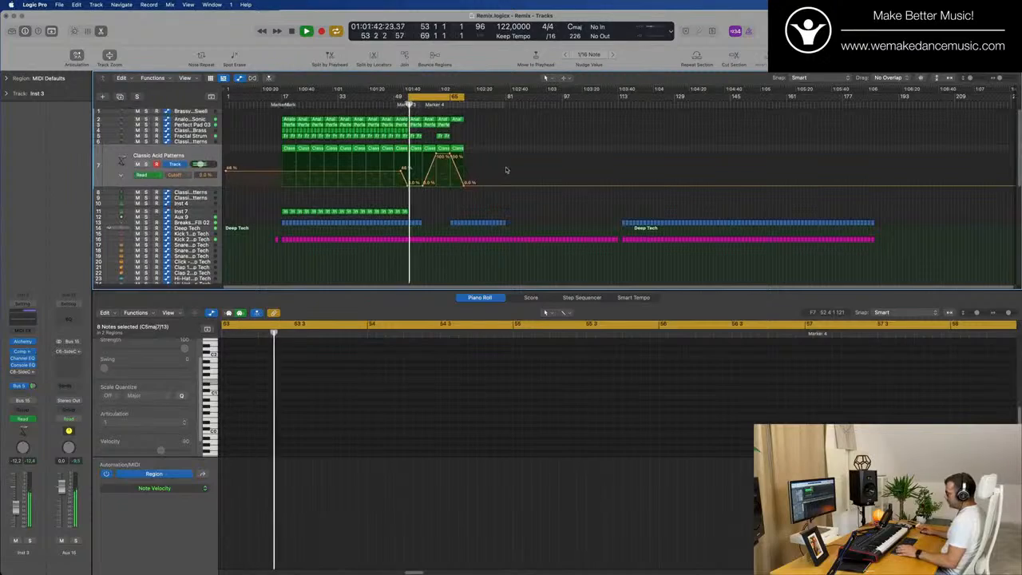
pyautogui.press('x')
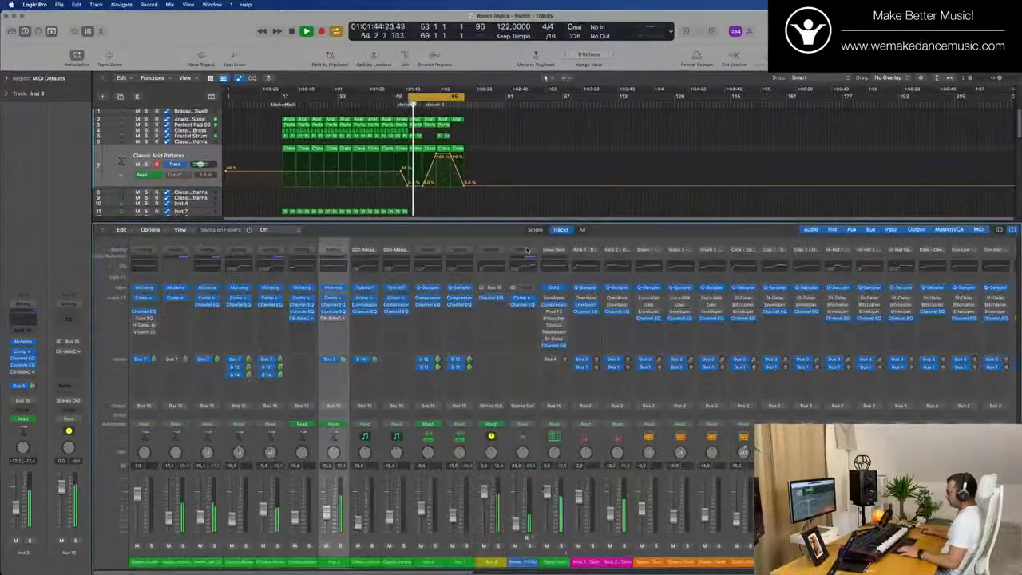
pyautogui.press('x')
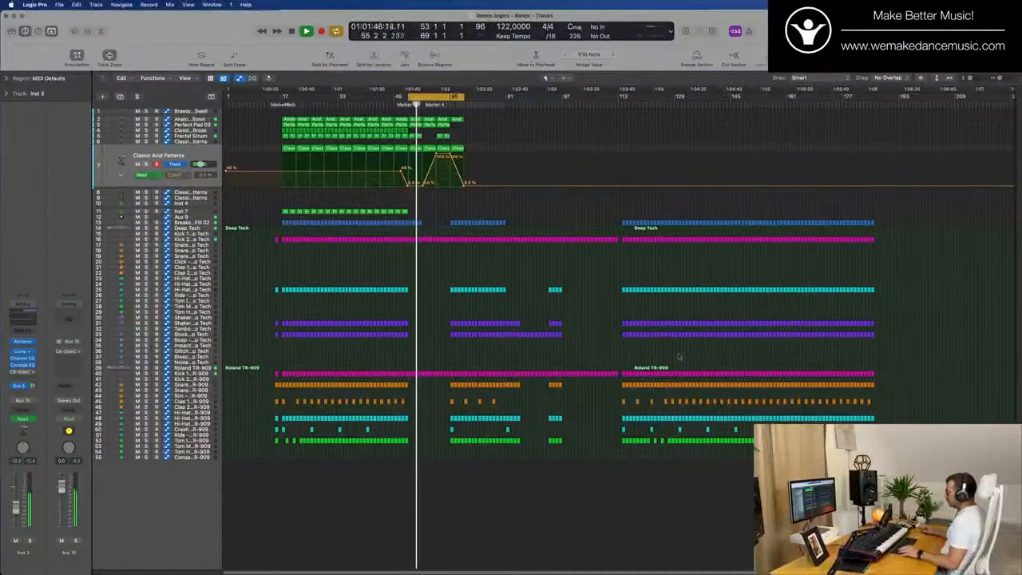